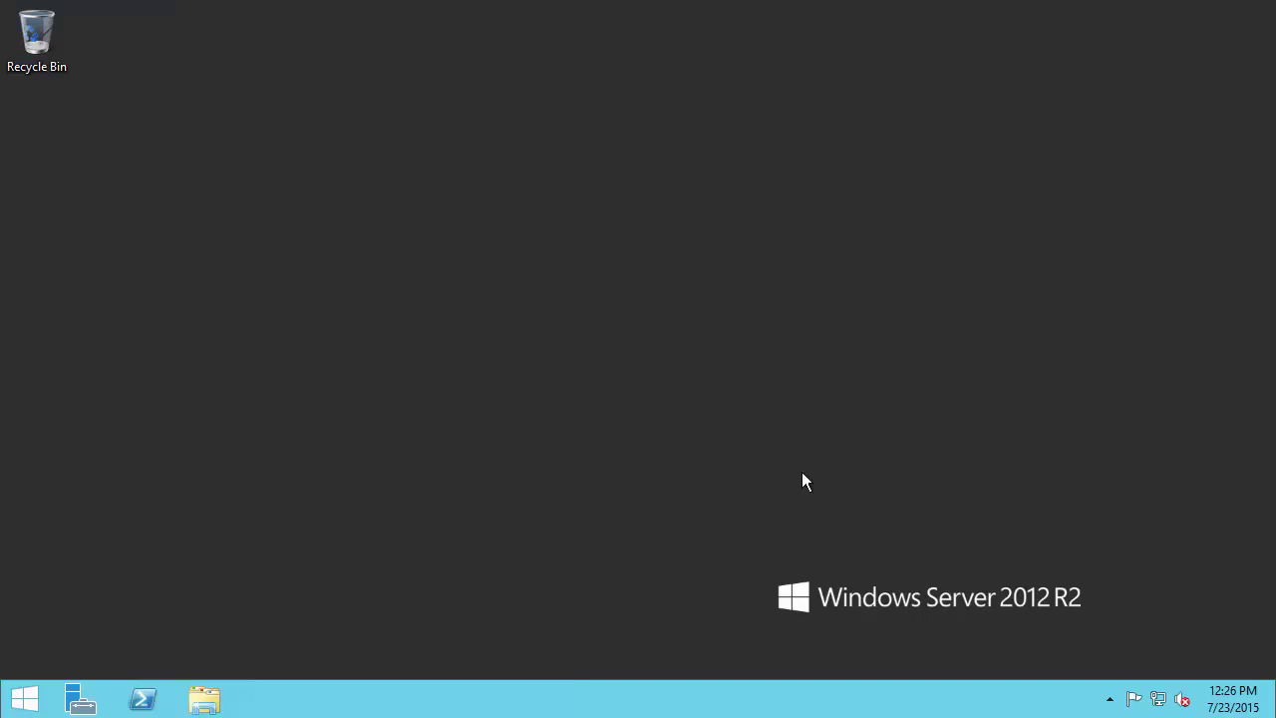
- Launch Internet Explorer and go to the PI Live Library site at livelibrary
{"action": "left_click", "coordinate": [17, 695]}
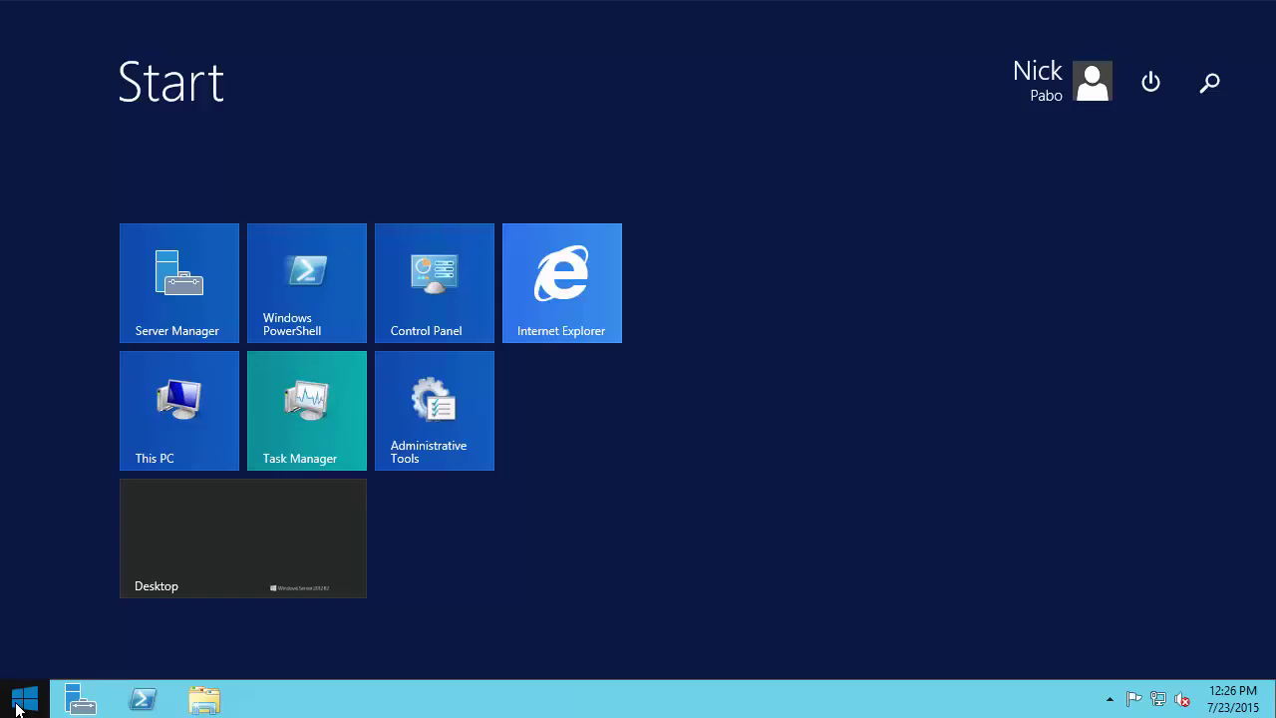
{"action": "left_click", "coordinate": [580, 292]}
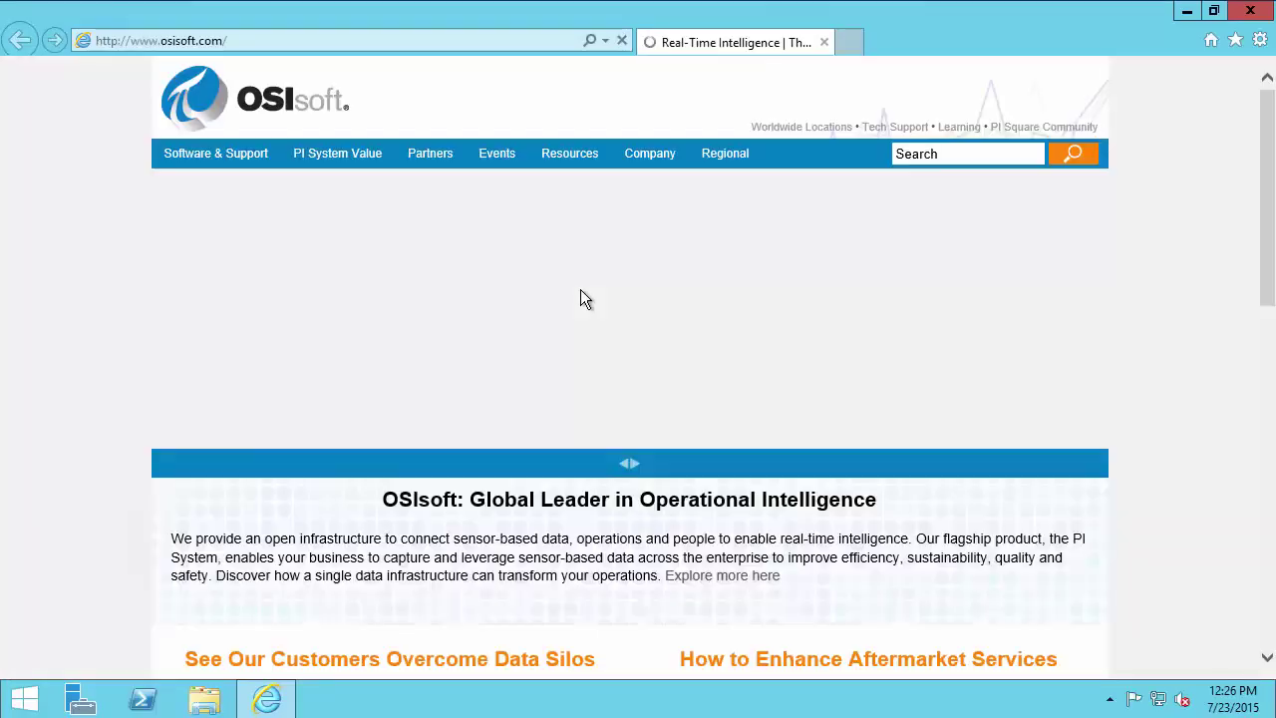
{"action": "left_click", "coordinate": [504, 43]}
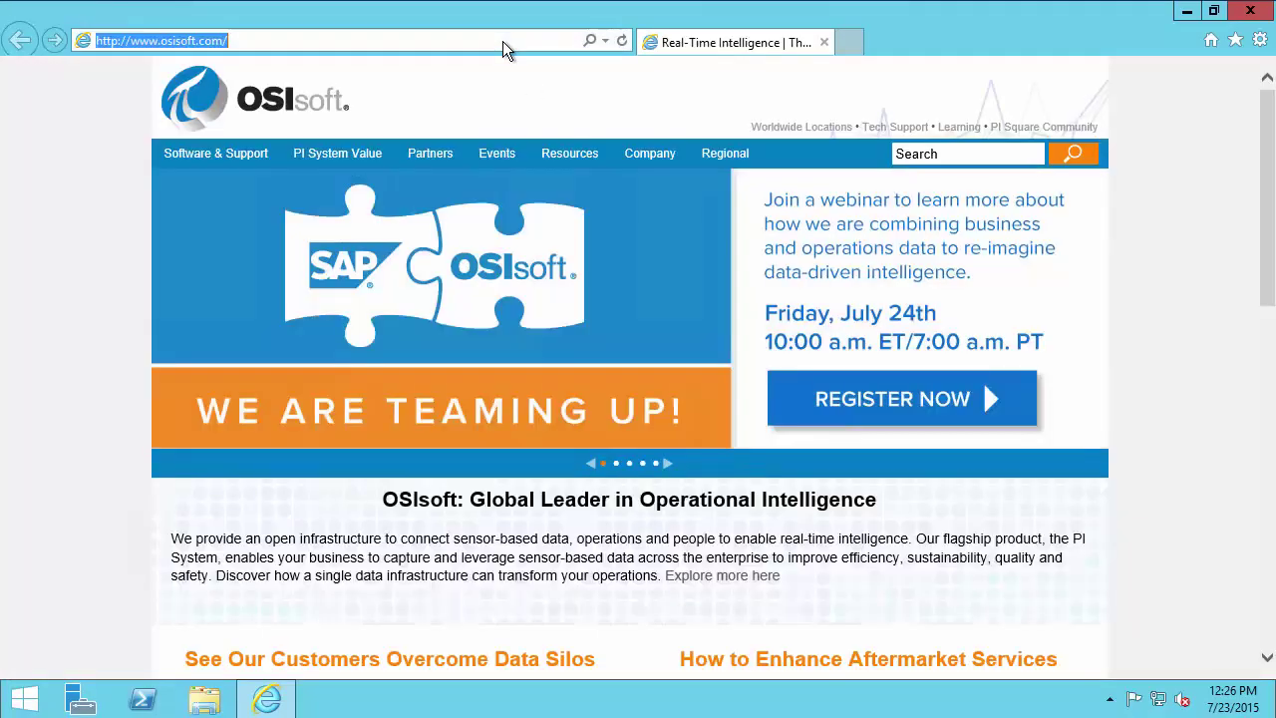
{"action": "type", "text": "livelibrary"}
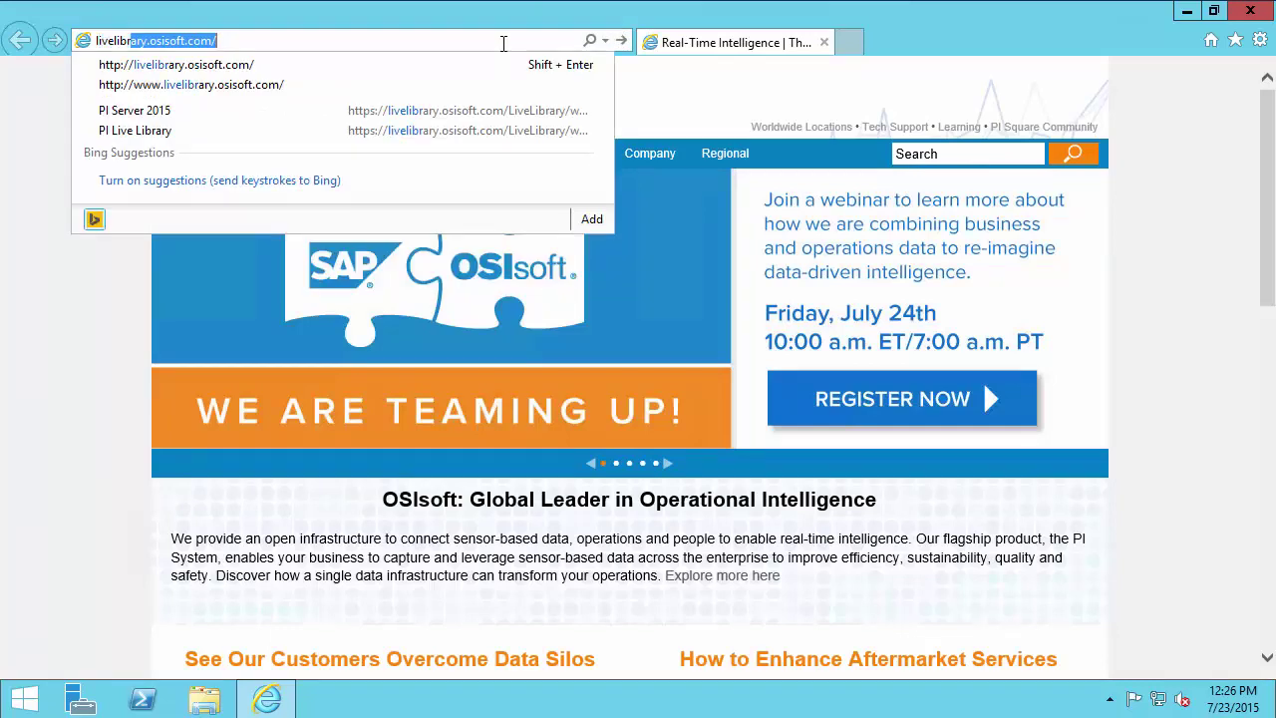
{"action": "key", "text": "Return"}
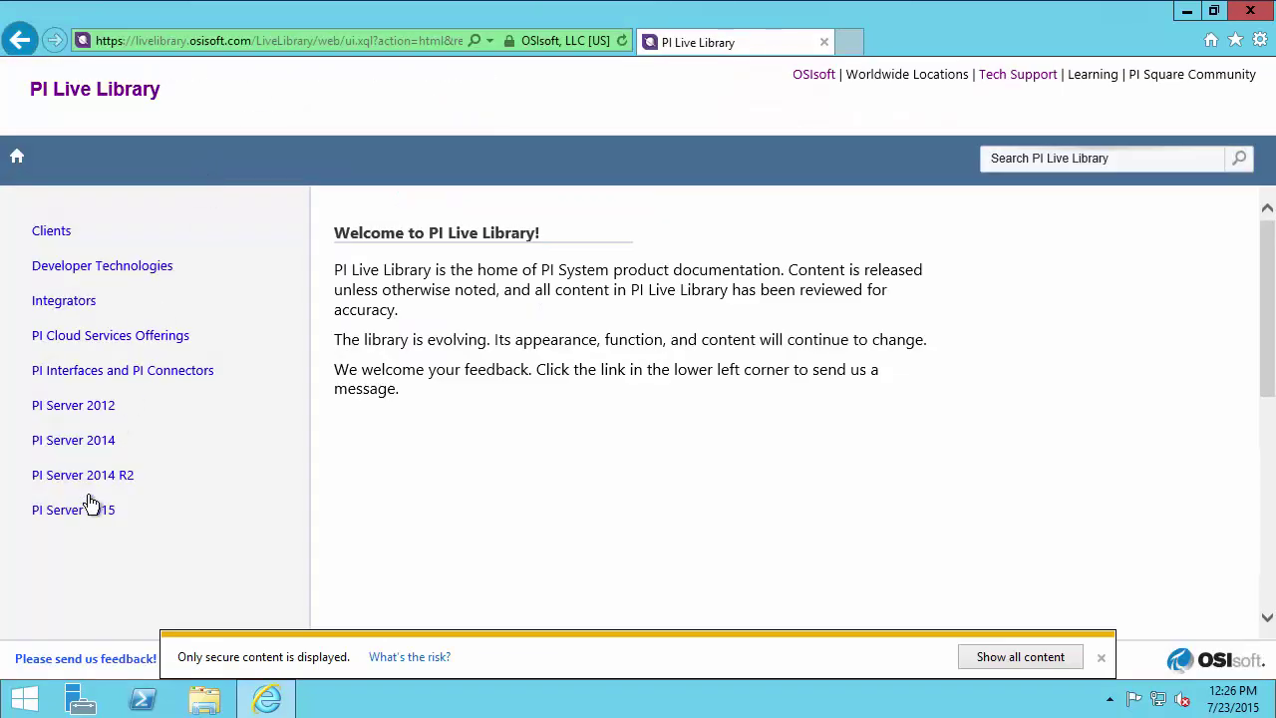
- In the PI Server 2015 documentation, expand Installation > PI Asset Framework Installation and Upgrade > PI AF server installation
{"action": "left_click", "coordinate": [85, 512]}
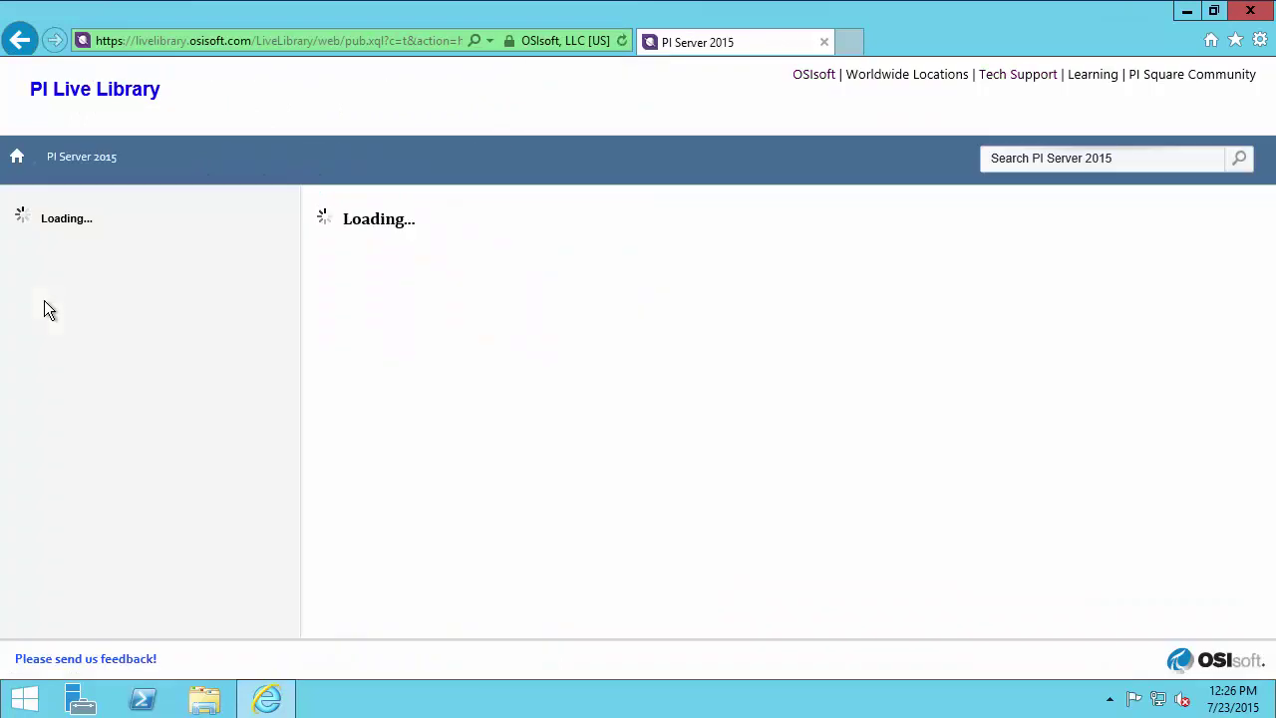
{"action": "left_click", "coordinate": [61, 258]}
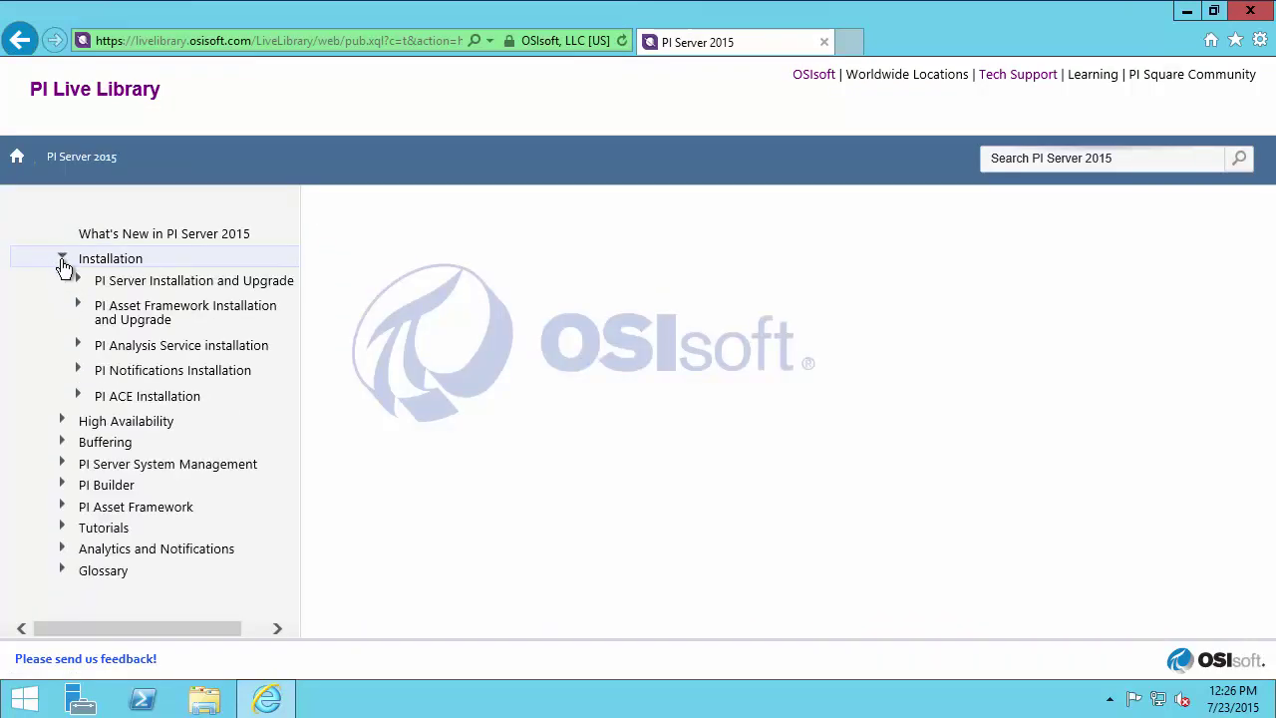
{"action": "left_click", "coordinate": [79, 308]}
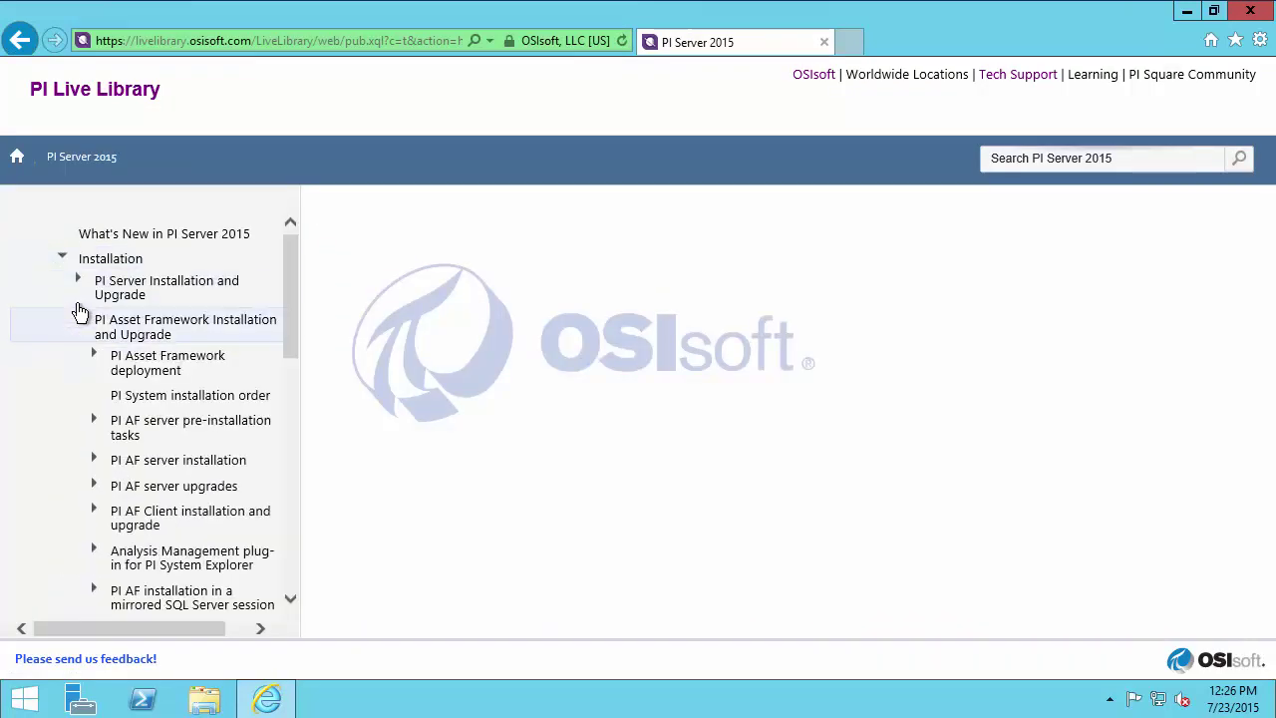
{"action": "left_click", "coordinate": [168, 460]}
- Open 'Install PI AF server components on a single computer' and read its three Before you start prerequisites
{"action": "left_click", "coordinate": [185, 506]}
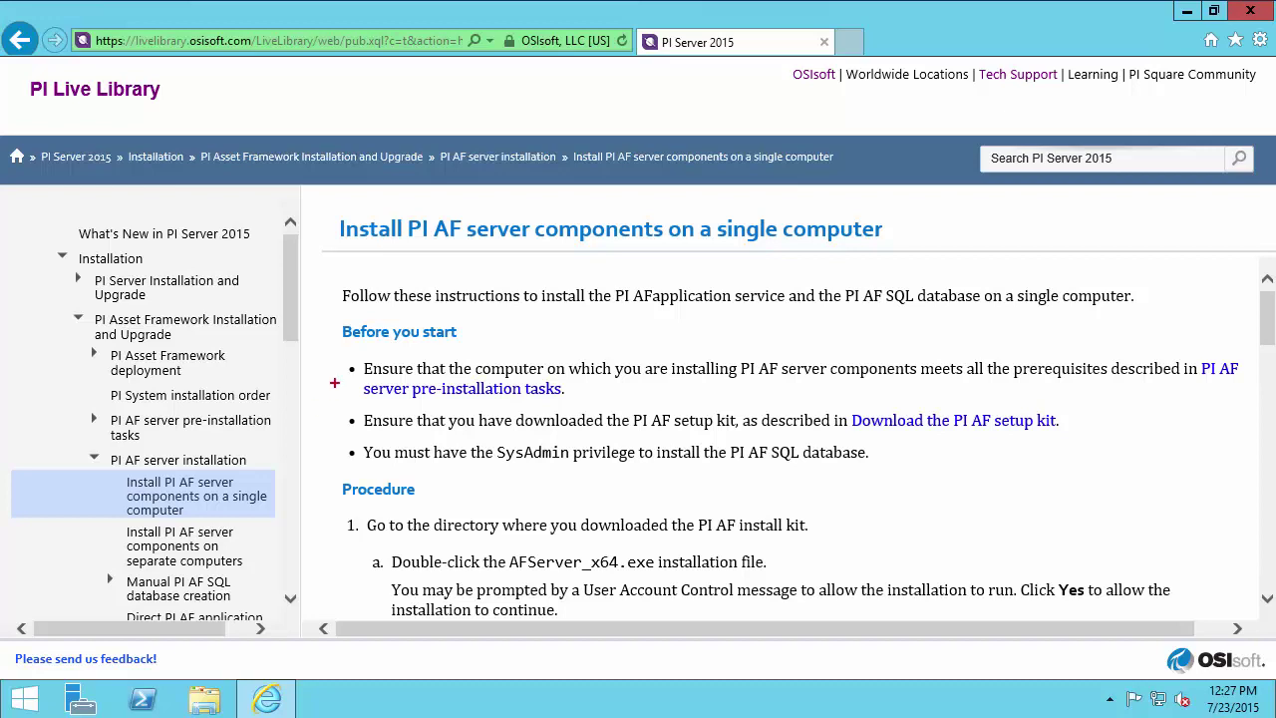
{"action": "left_click_drag", "start_coordinate": [335, 383], "coordinate": [258, 319]}
{"action": "left_click_drag", "start_coordinate": [333, 421], "coordinate": [242, 393]}
{"action": "left_click_drag", "start_coordinate": [333, 452], "coordinate": [216, 449]}
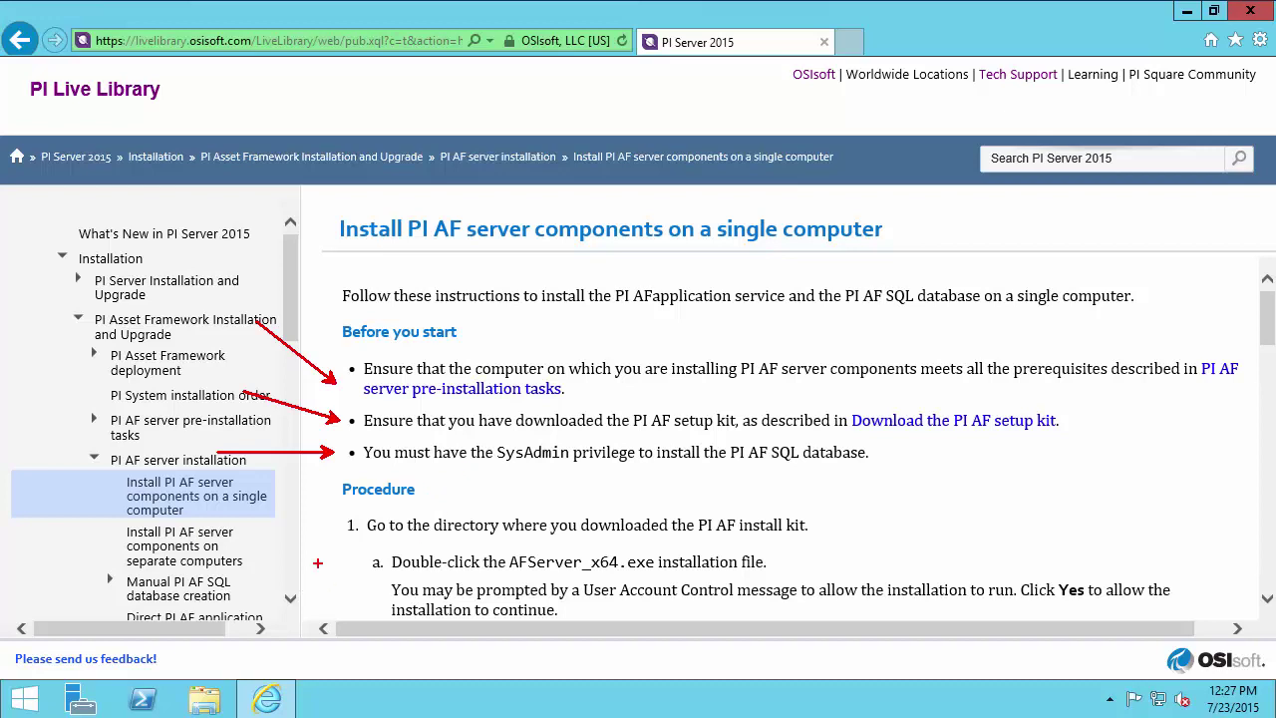
{"action": "key", "text": "Escape"}
{"action": "left_click", "coordinate": [23, 698]}
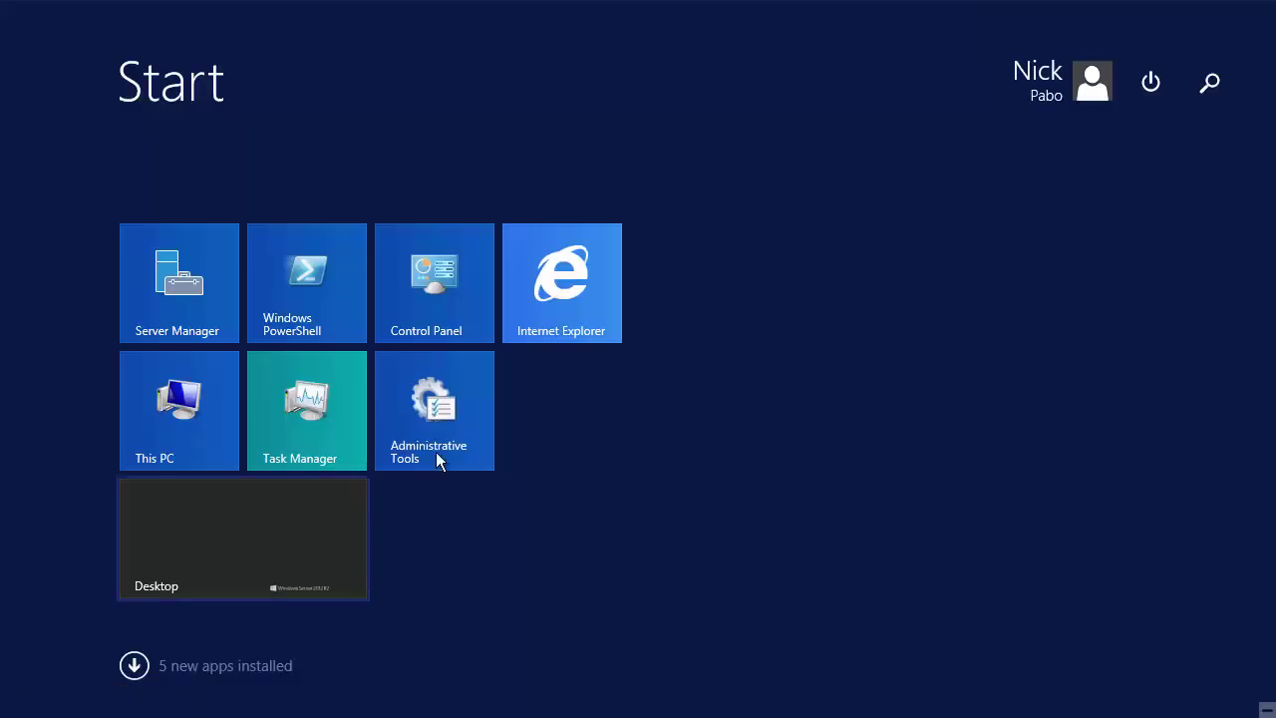
{"action": "type", "text": "computer"}
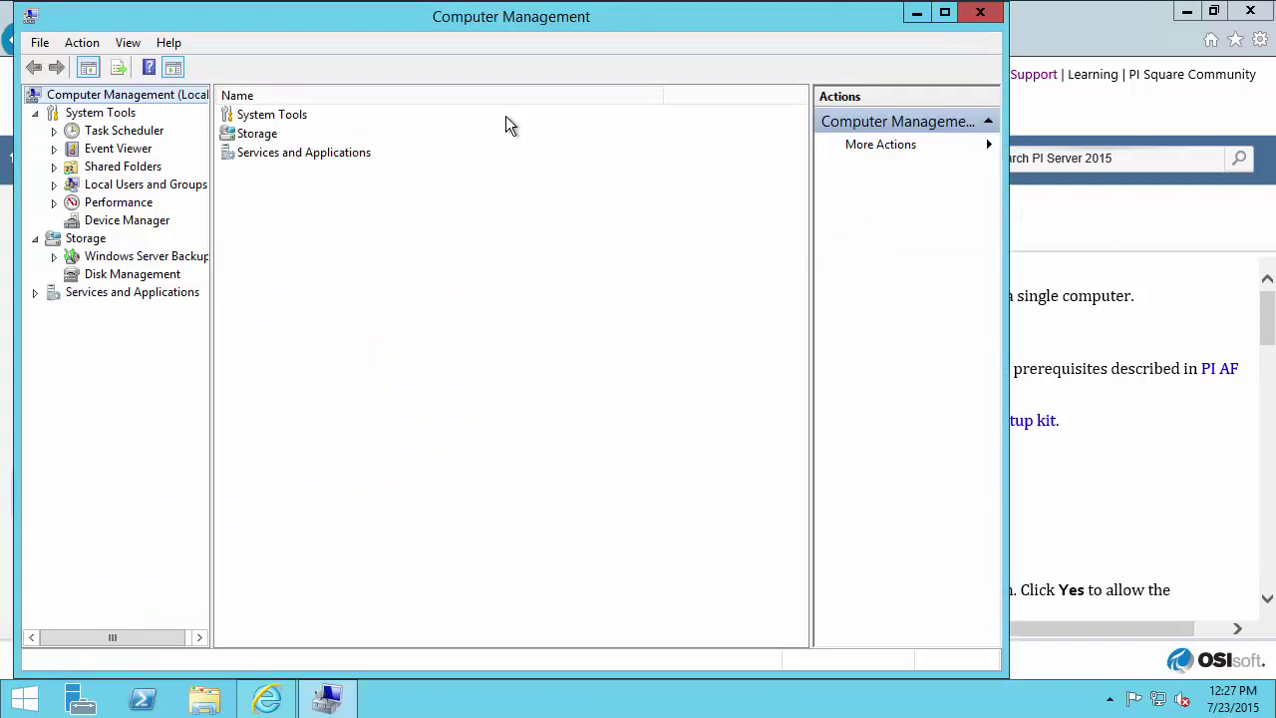
{"action": "left_click", "coordinate": [54, 185]}
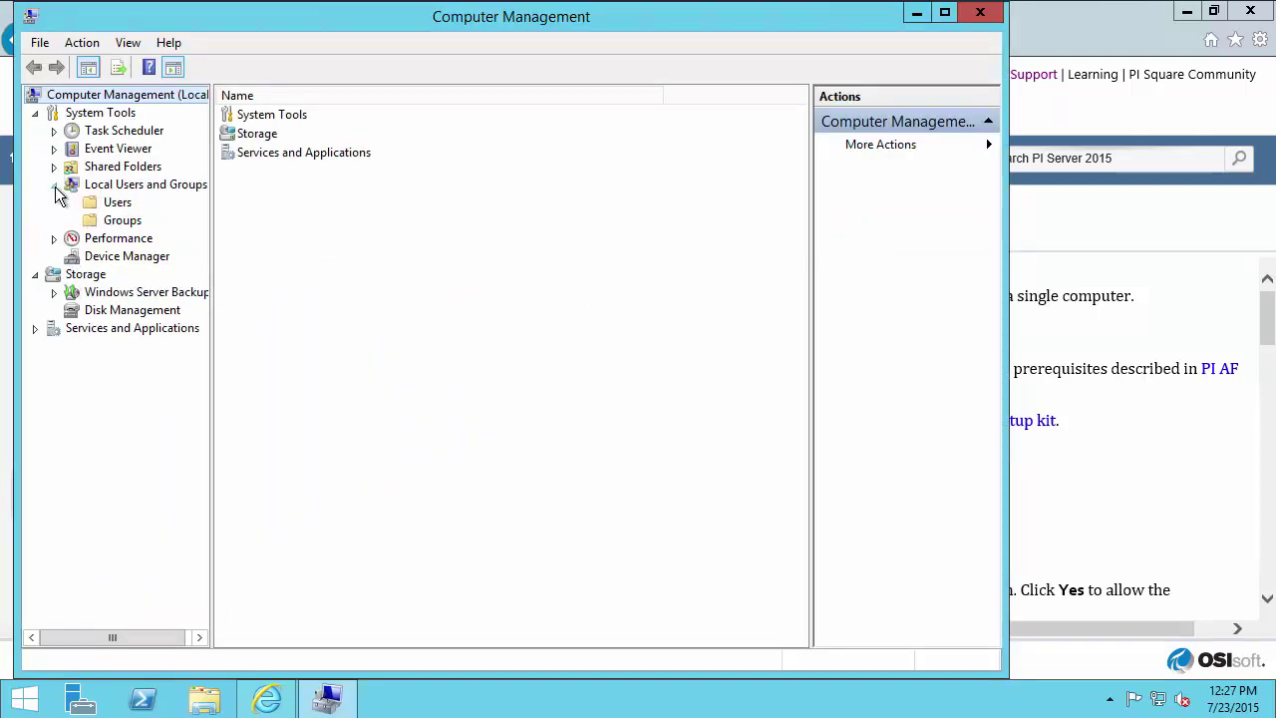
{"action": "left_click", "coordinate": [123, 220]}
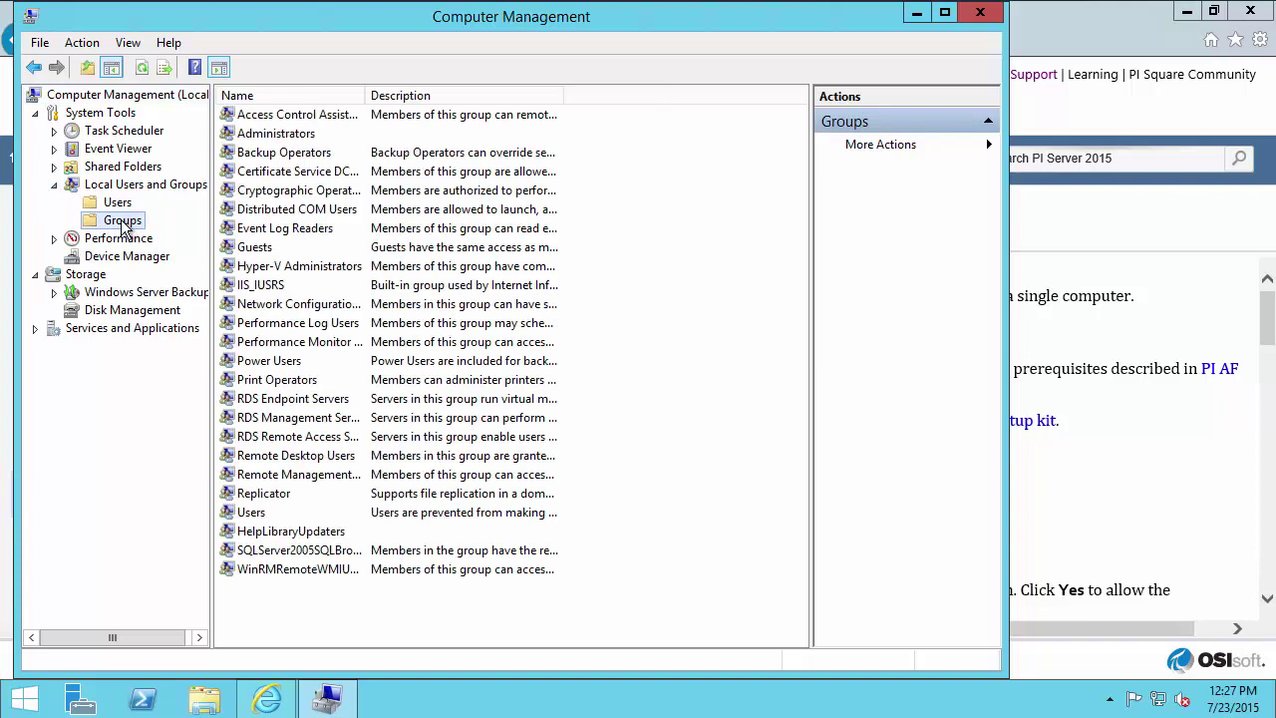
{"action": "left_click", "coordinate": [292, 140]}
{"action": "right_click", "coordinate": [292, 139]}
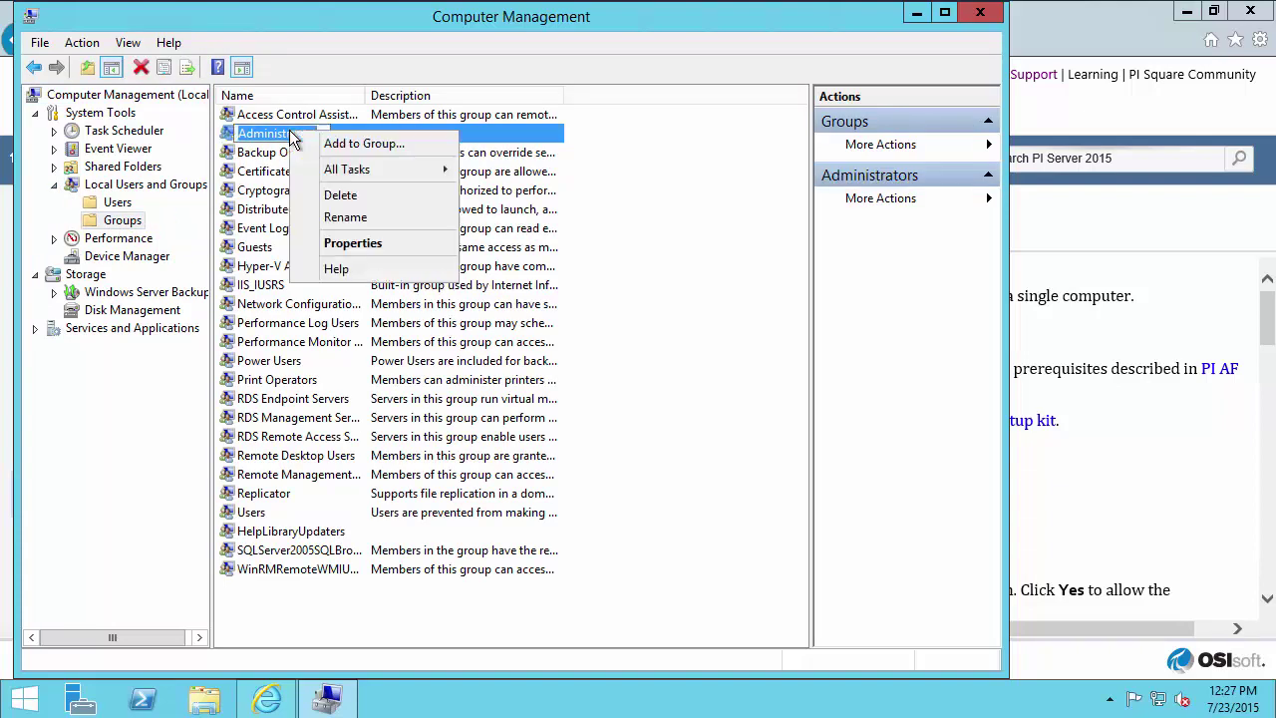
{"action": "left_click", "coordinate": [334, 245]}
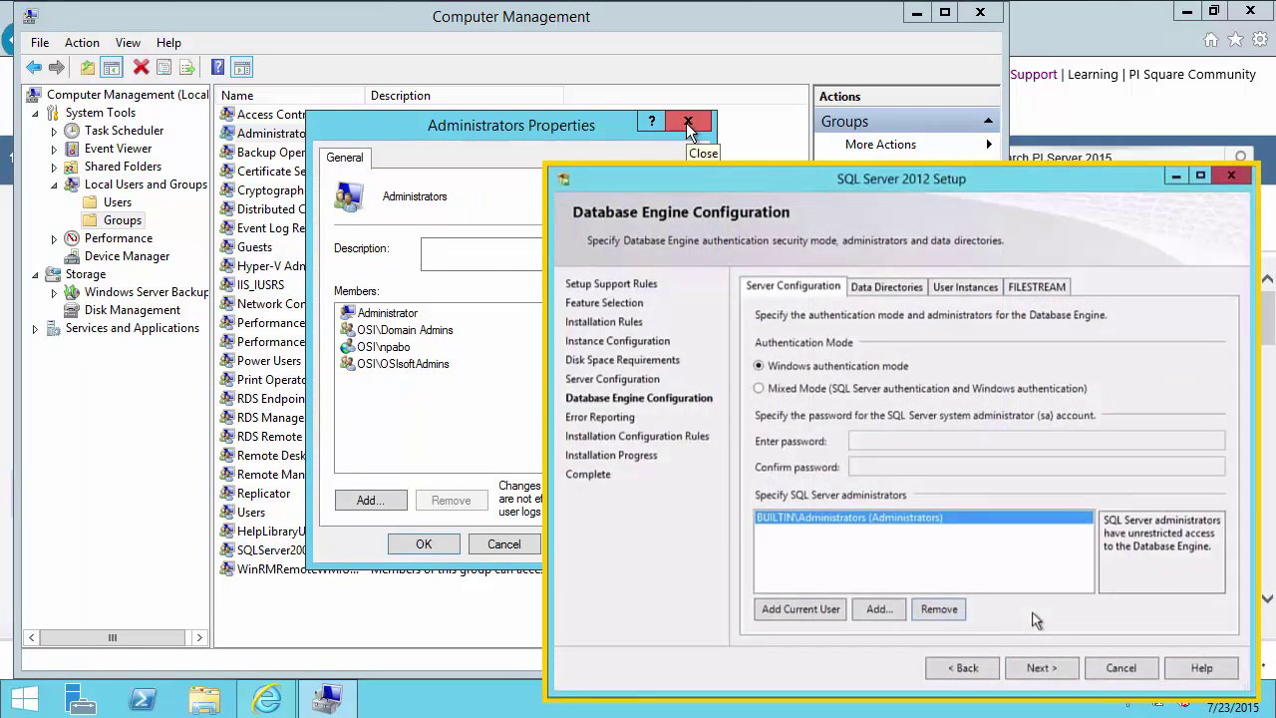
{"action": "left_click", "coordinate": [688, 124]}
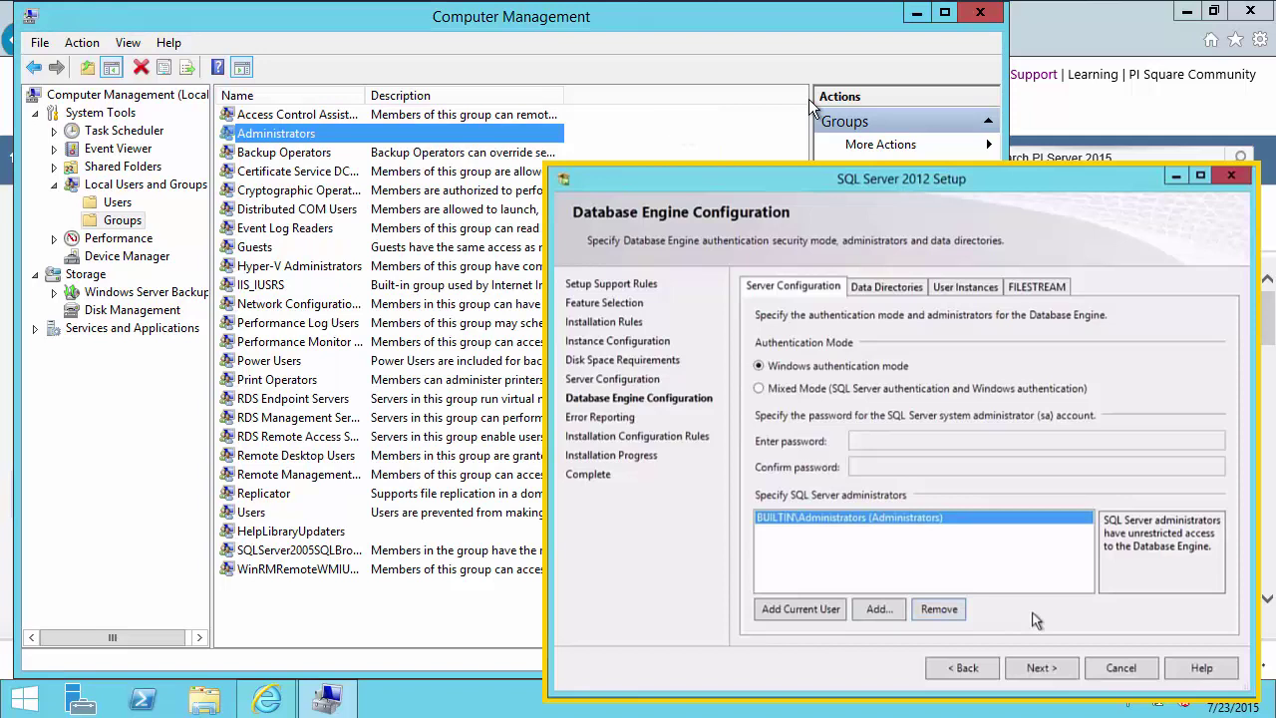
{"action": "left_click", "coordinate": [981, 13]}
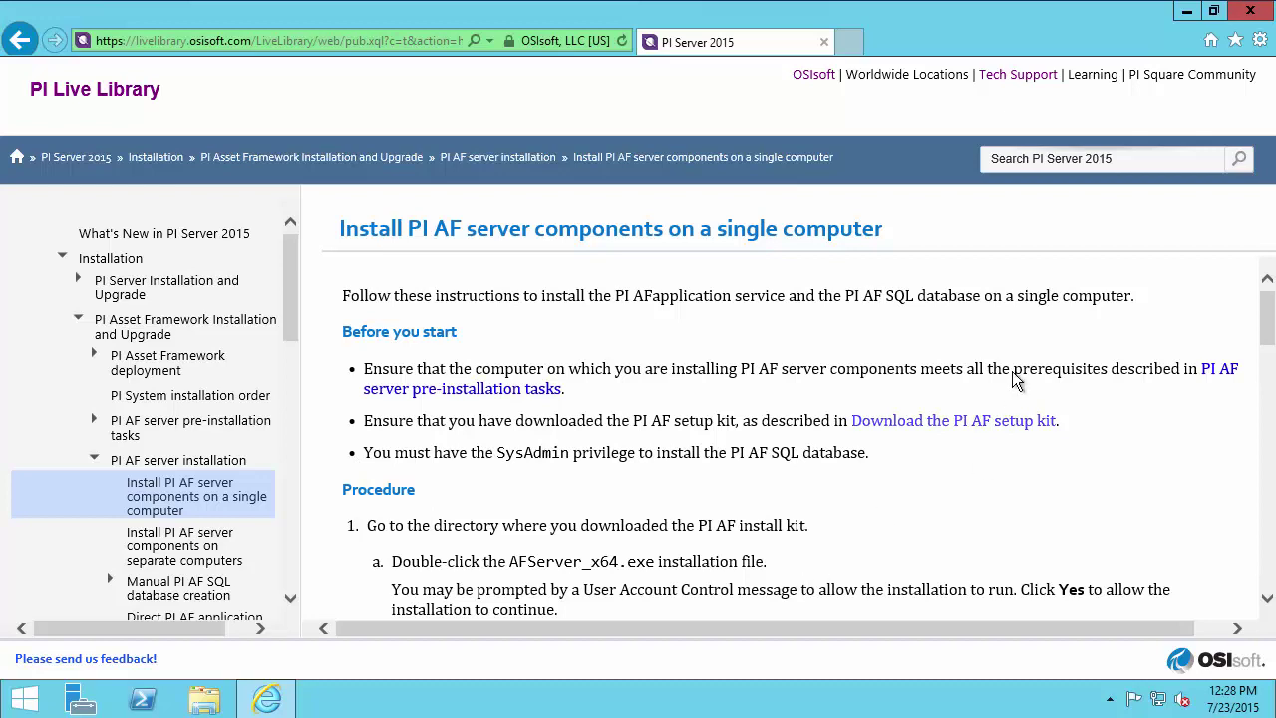
- In File Explorer, open the C:\Setup Files folder
{"action": "left_click", "coordinate": [1189, 12]}
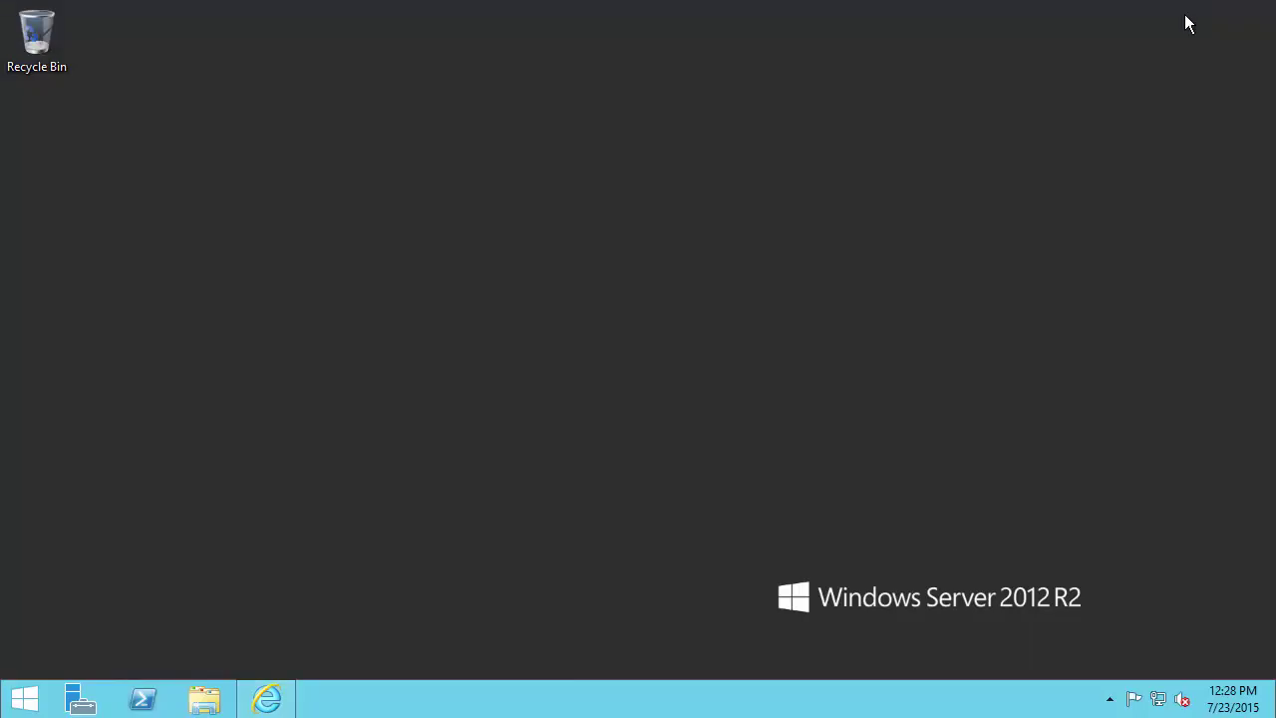
{"action": "left_click", "coordinate": [219, 706]}
{"action": "left_click", "coordinate": [551, 354]}
{"action": "double_click", "coordinate": [550, 354]}
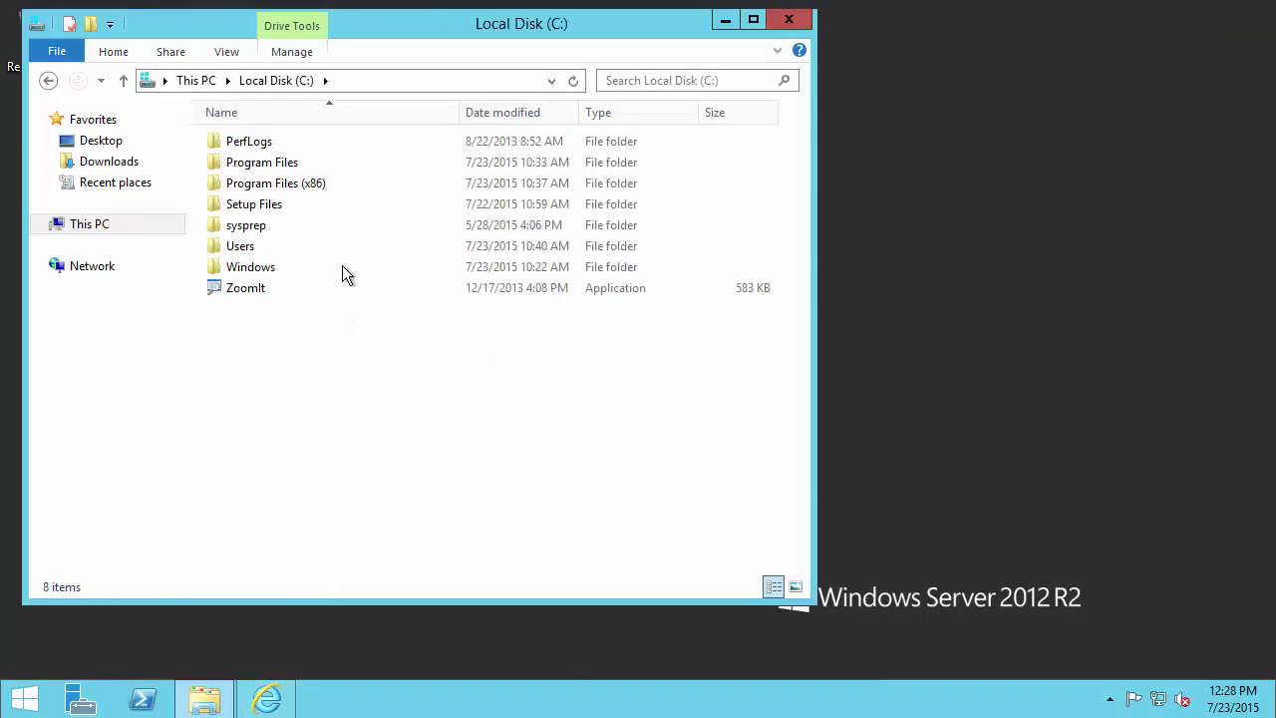
{"action": "left_click", "coordinate": [274, 209]}
{"action": "double_click", "coordinate": [273, 211]}
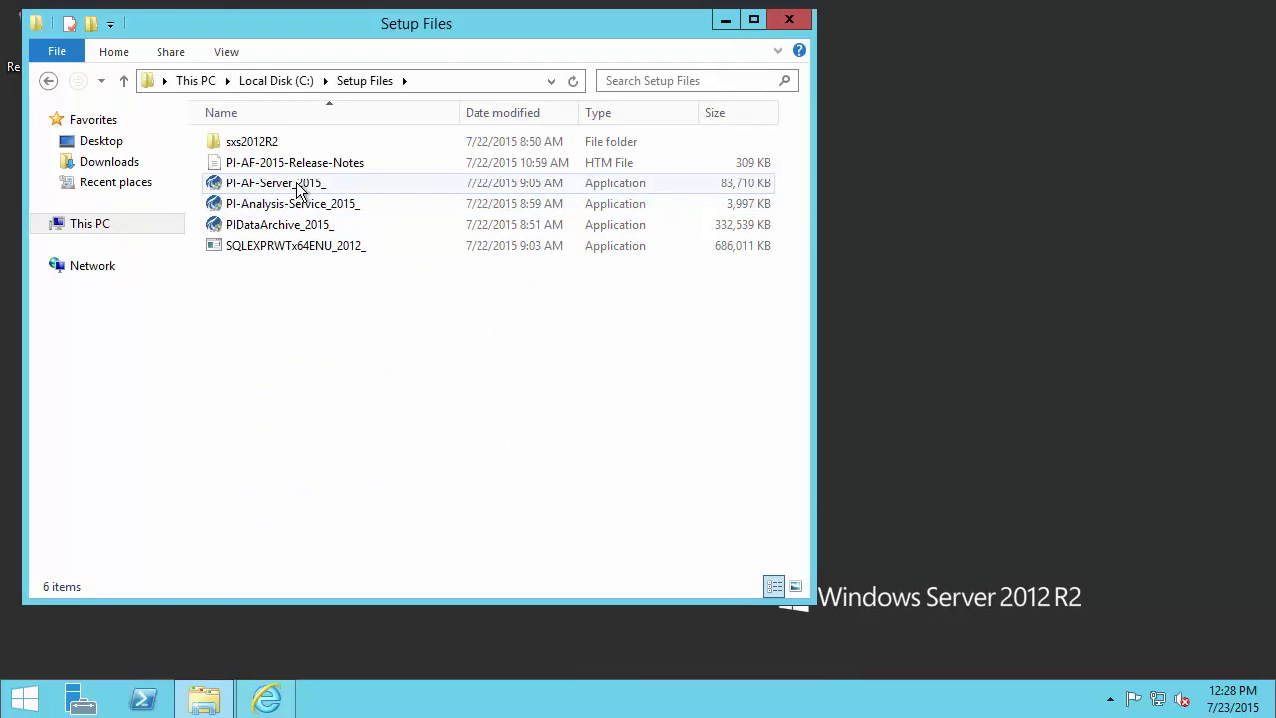
- Run the PI AF Server installer as administrator and extract it into C:\Setup Files
{"action": "right_click", "coordinate": [299, 189]}
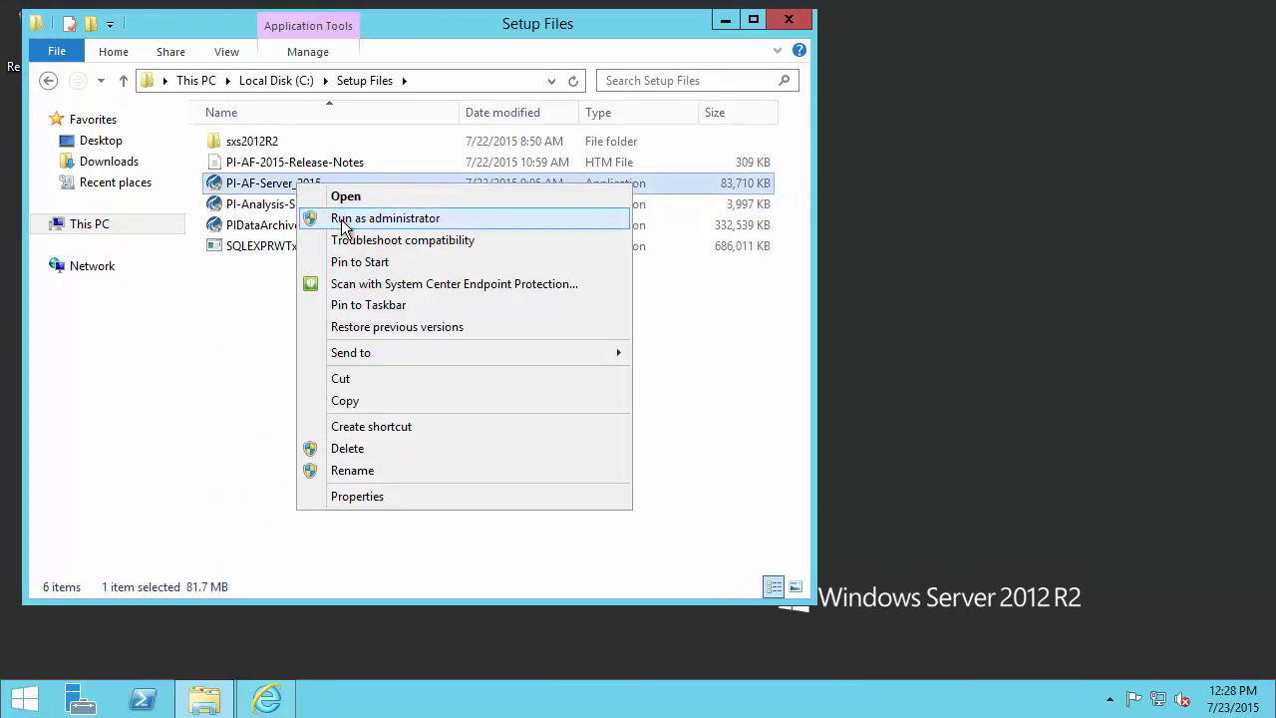
{"action": "left_click", "coordinate": [342, 222]}
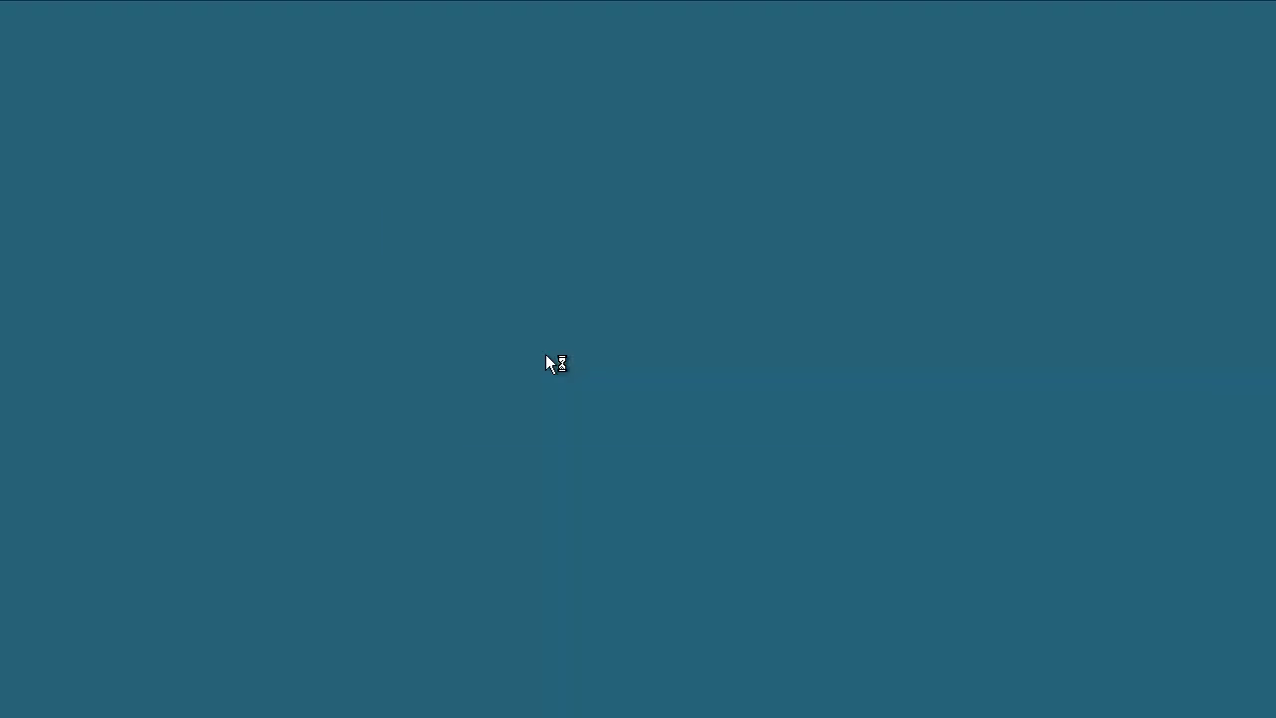
{"action": "left_click", "coordinate": [700, 392]}
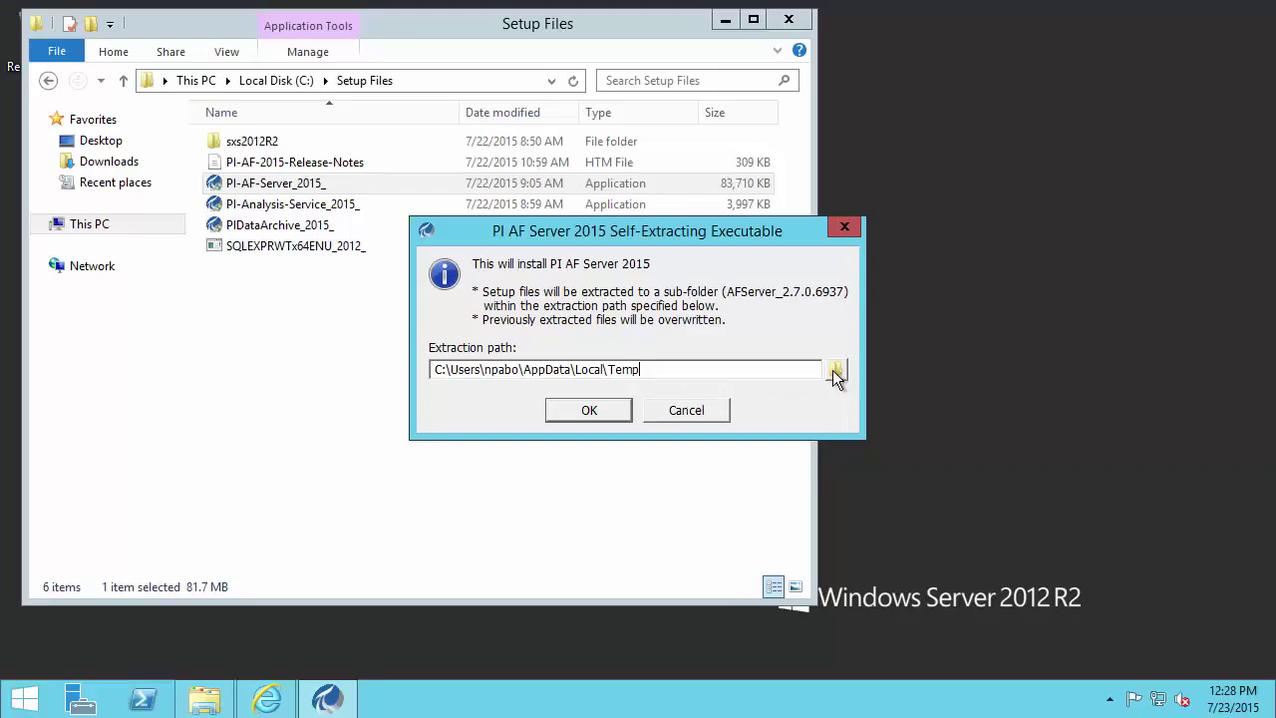
{"action": "left_click", "coordinate": [837, 370]}
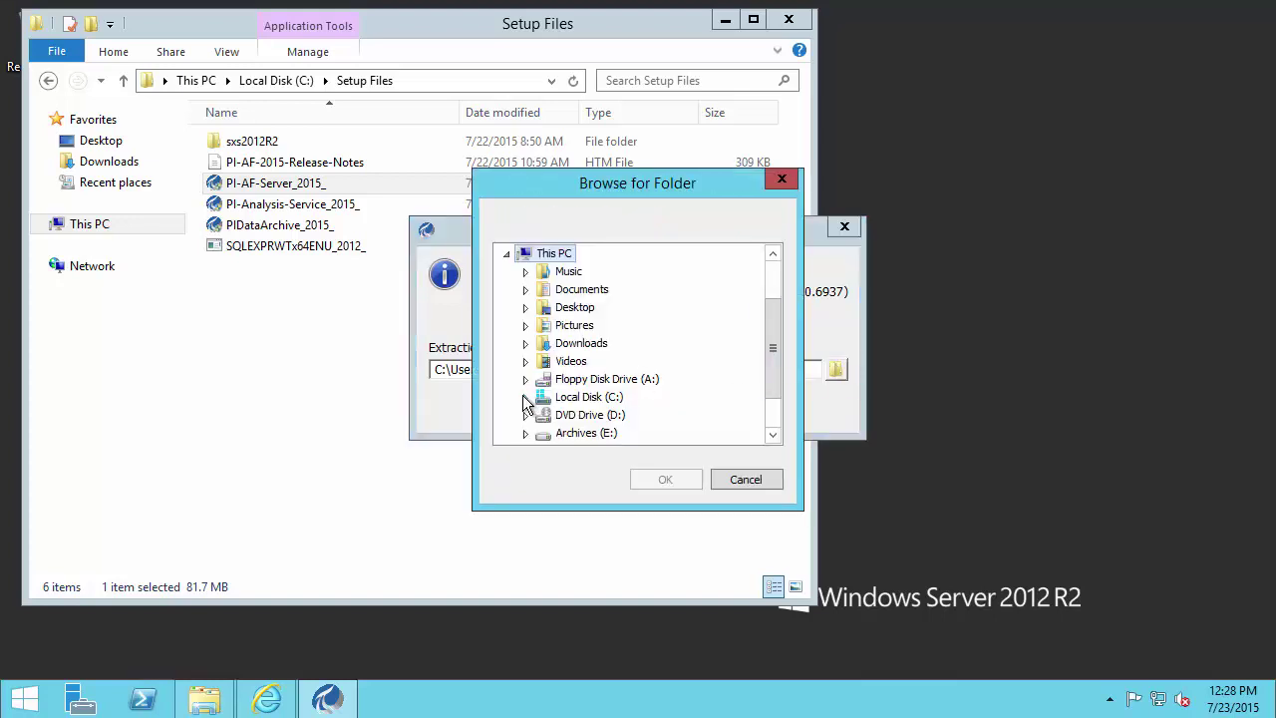
{"action": "left_click", "coordinate": [526, 399]}
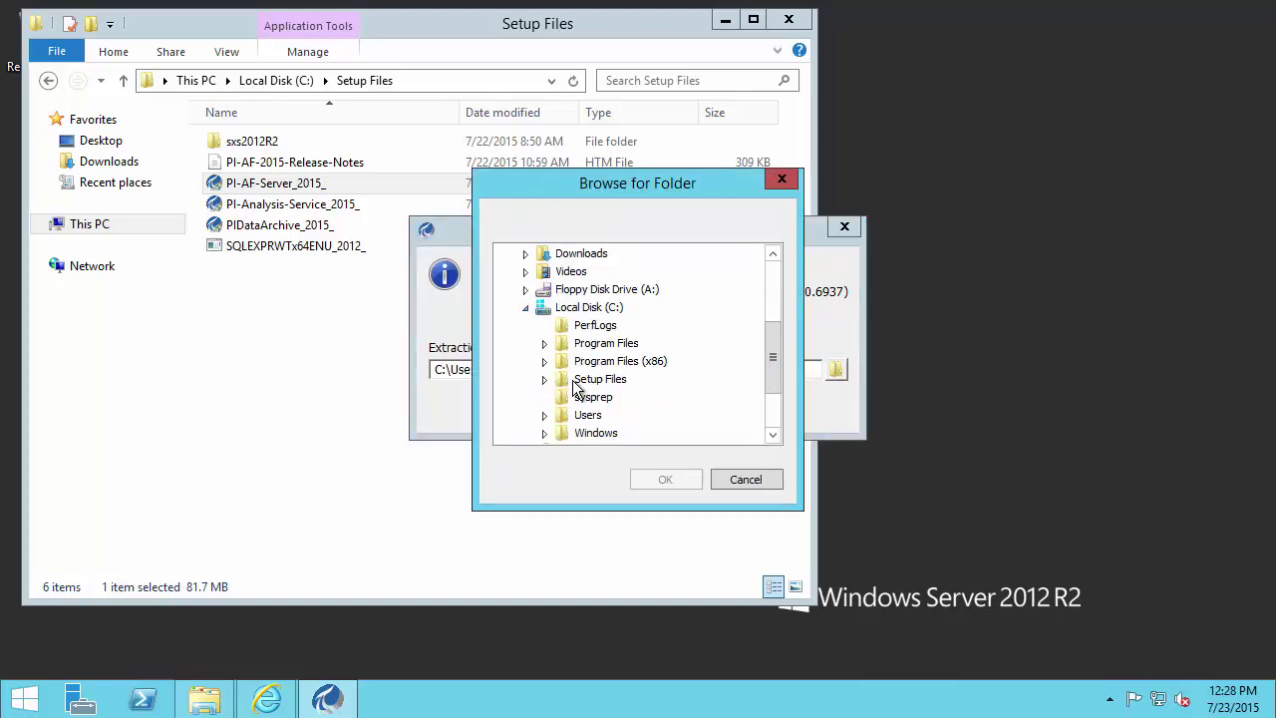
{"action": "left_click", "coordinate": [580, 381]}
{"action": "left_click", "coordinate": [662, 480]}
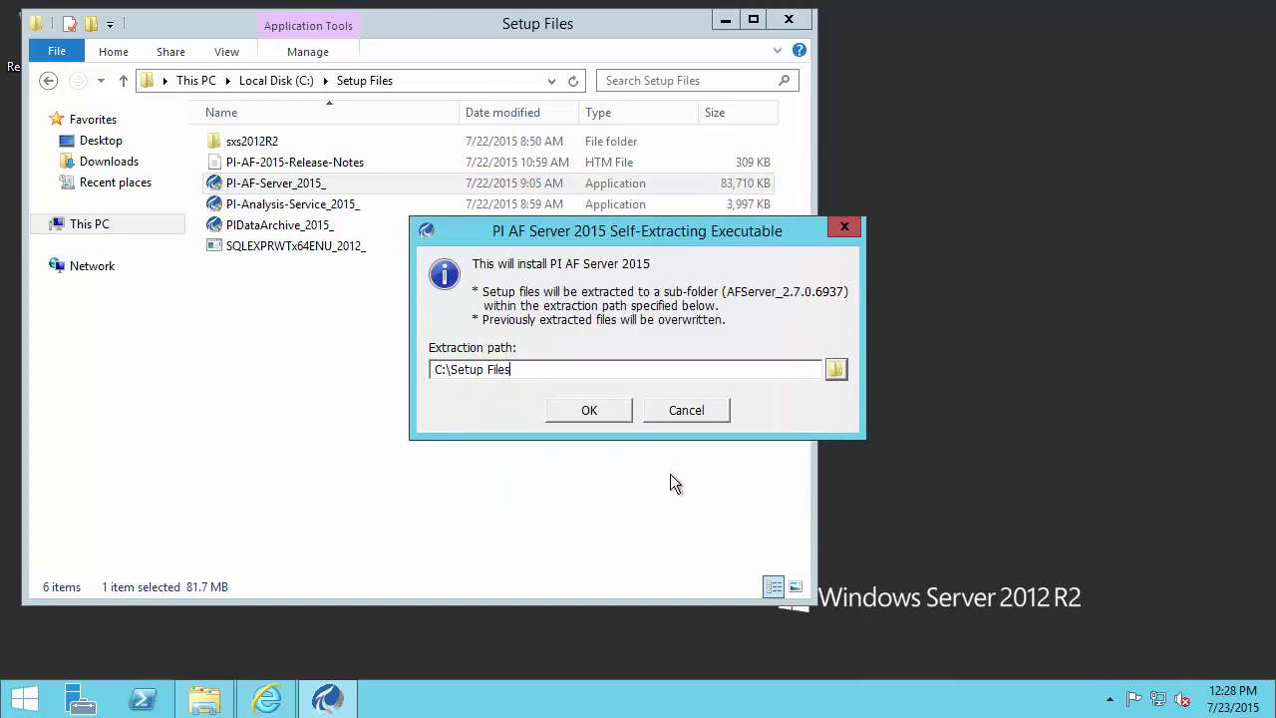
{"action": "left_click", "coordinate": [588, 412]}
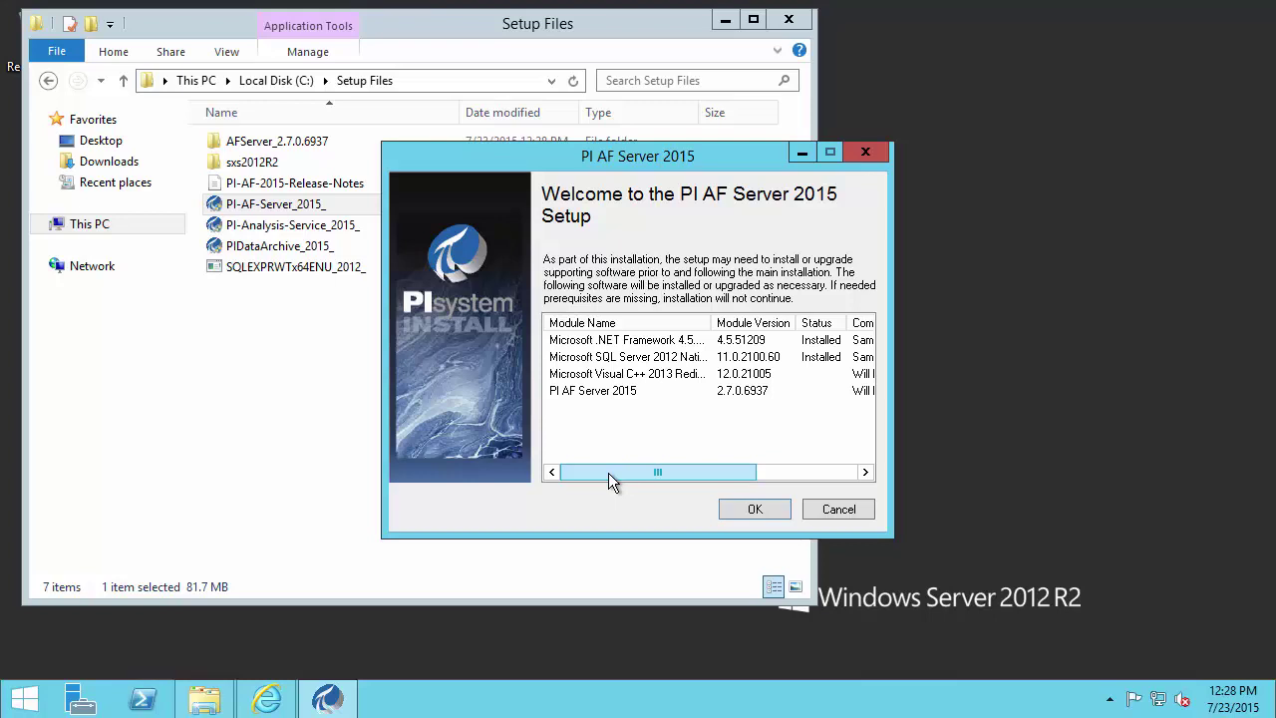
- Accept the prerequisite list and move past the PI AF Server setup welcome page
{"action": "mouse_move", "coordinate": [608, 473]}
{"action": "left_mouse_down"}
{"action": "mouse_move", "coordinate": [685, 469]}
{"action": "mouse_move", "coordinate": [590, 472]}
{"action": "left_mouse_up"}
{"action": "left_click", "coordinate": [754, 509]}
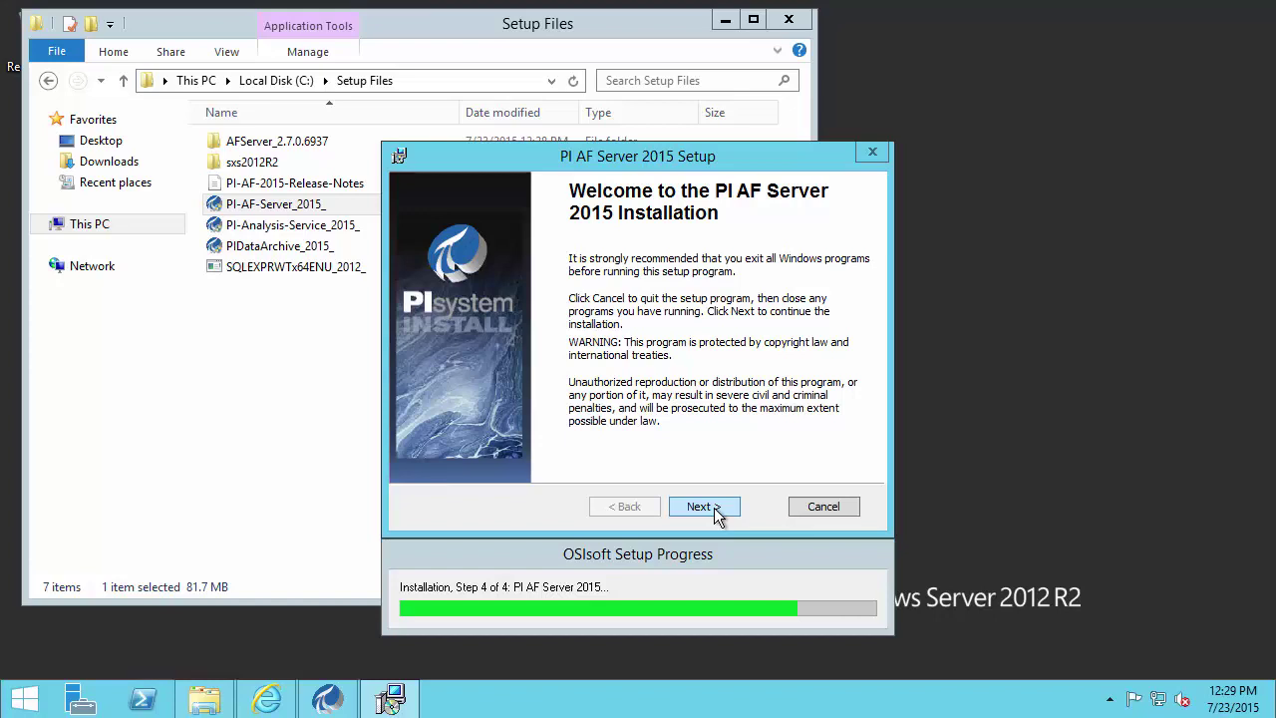
{"action": "left_click", "coordinate": [703, 507]}
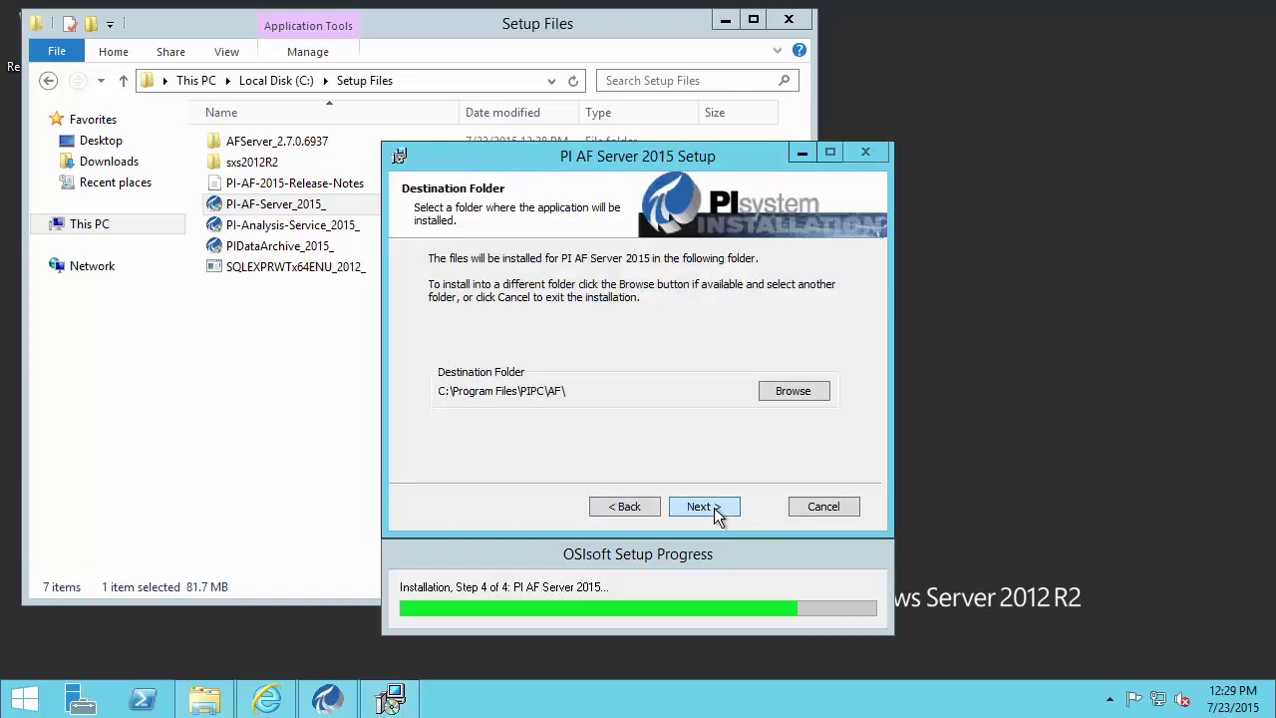
- Change the install destination from the C: drive to G:\Program Files\PIPC\
{"action": "left_click", "coordinate": [794, 390]}
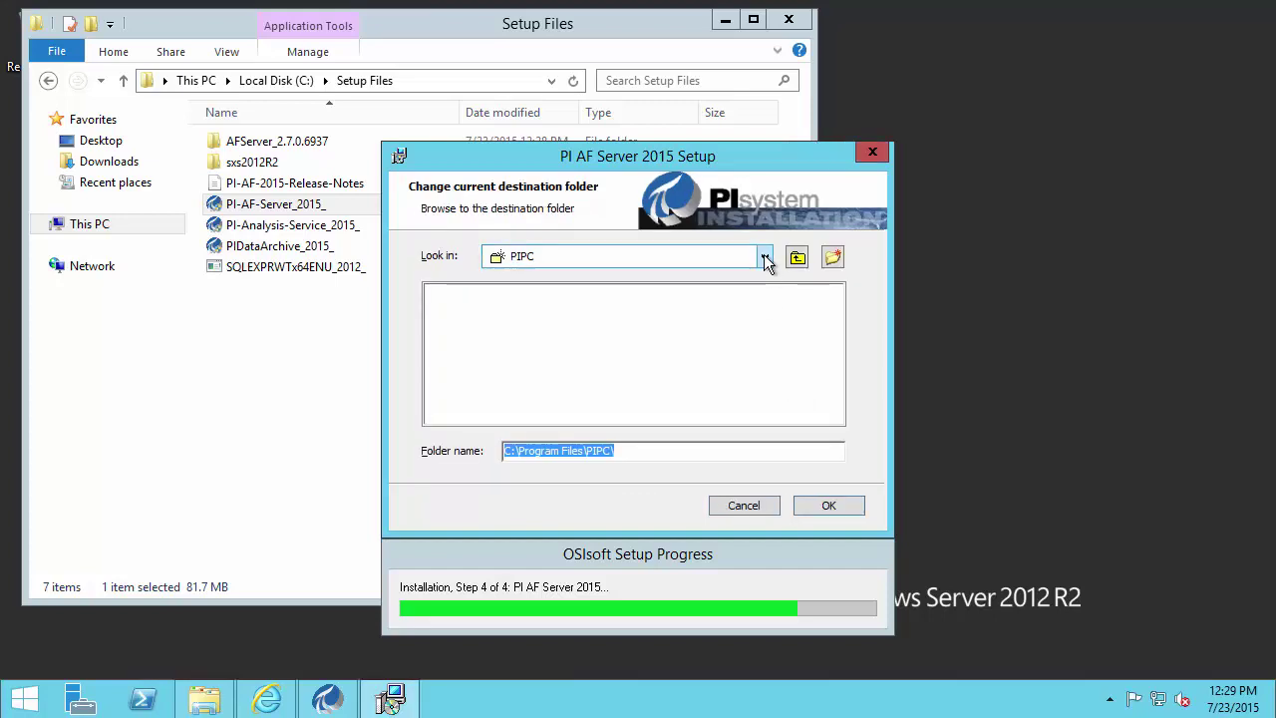
{"action": "left_click", "coordinate": [764, 256]}
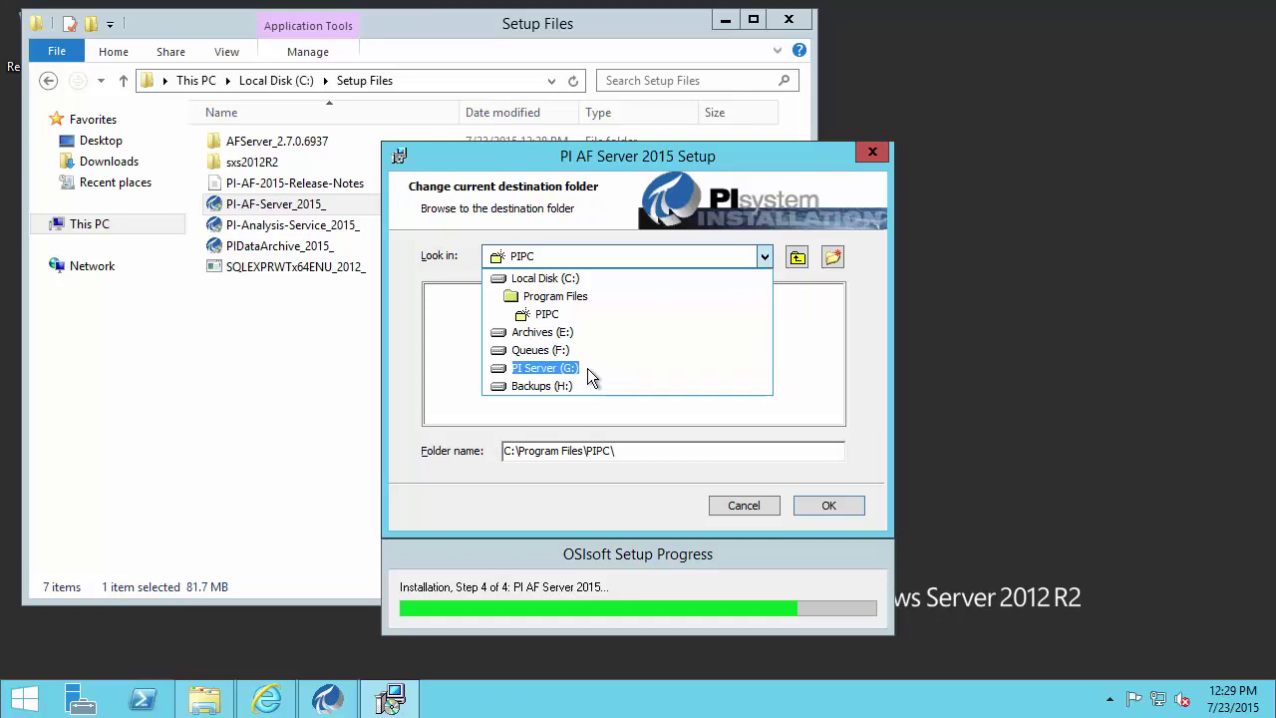
{"action": "left_click", "coordinate": [507, 452]}
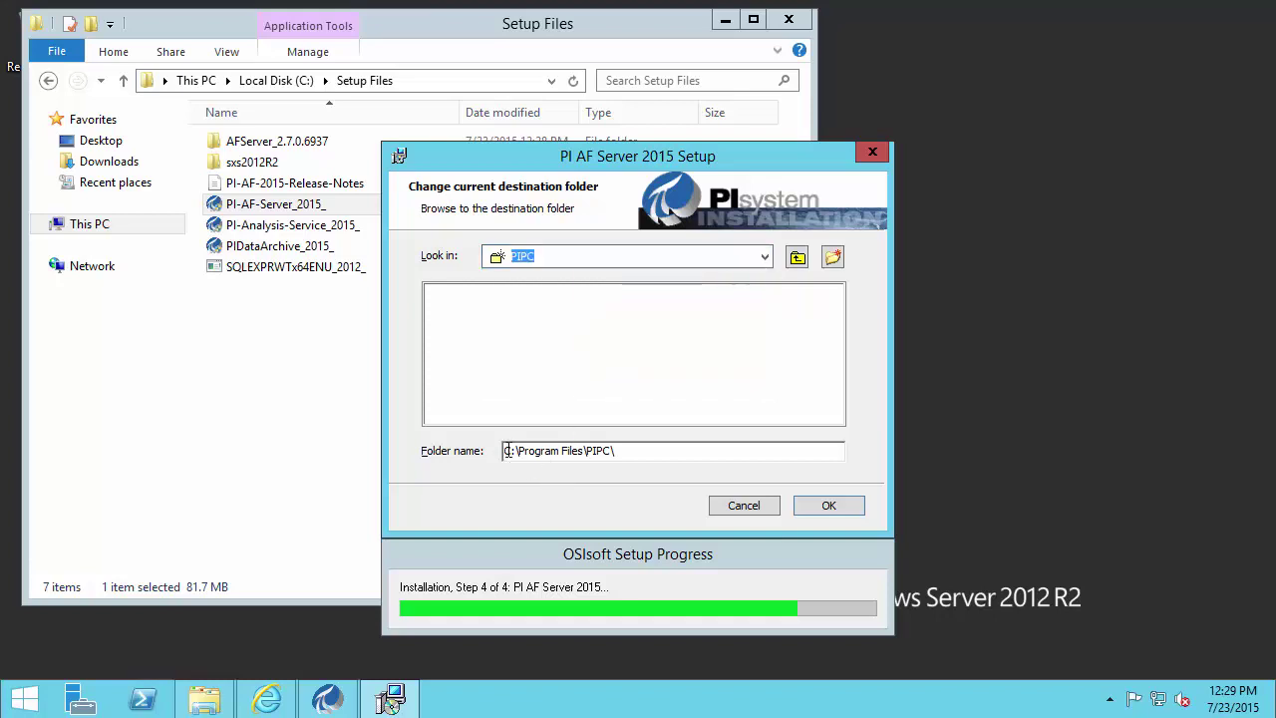
{"action": "left_click", "coordinate": [508, 451]}
{"action": "key", "text": "BackSpace"}
{"action": "type", "text": "G"}
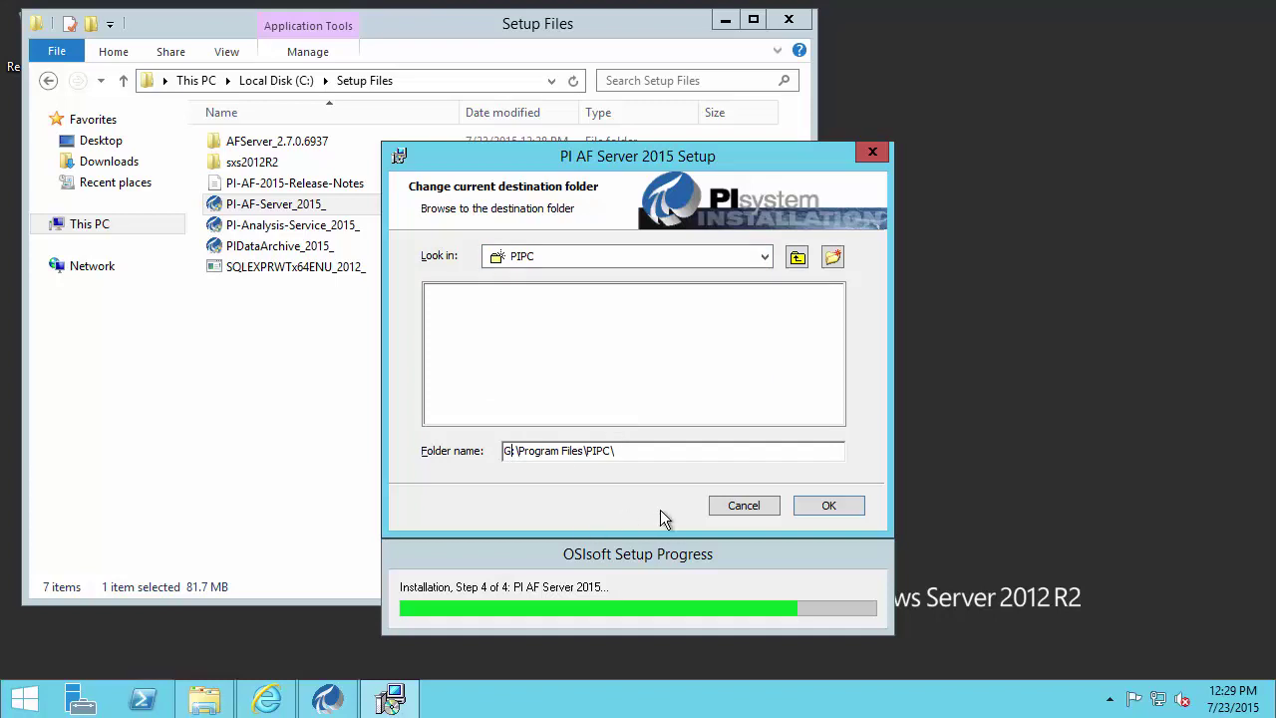
{"action": "left_click", "coordinate": [828, 506]}
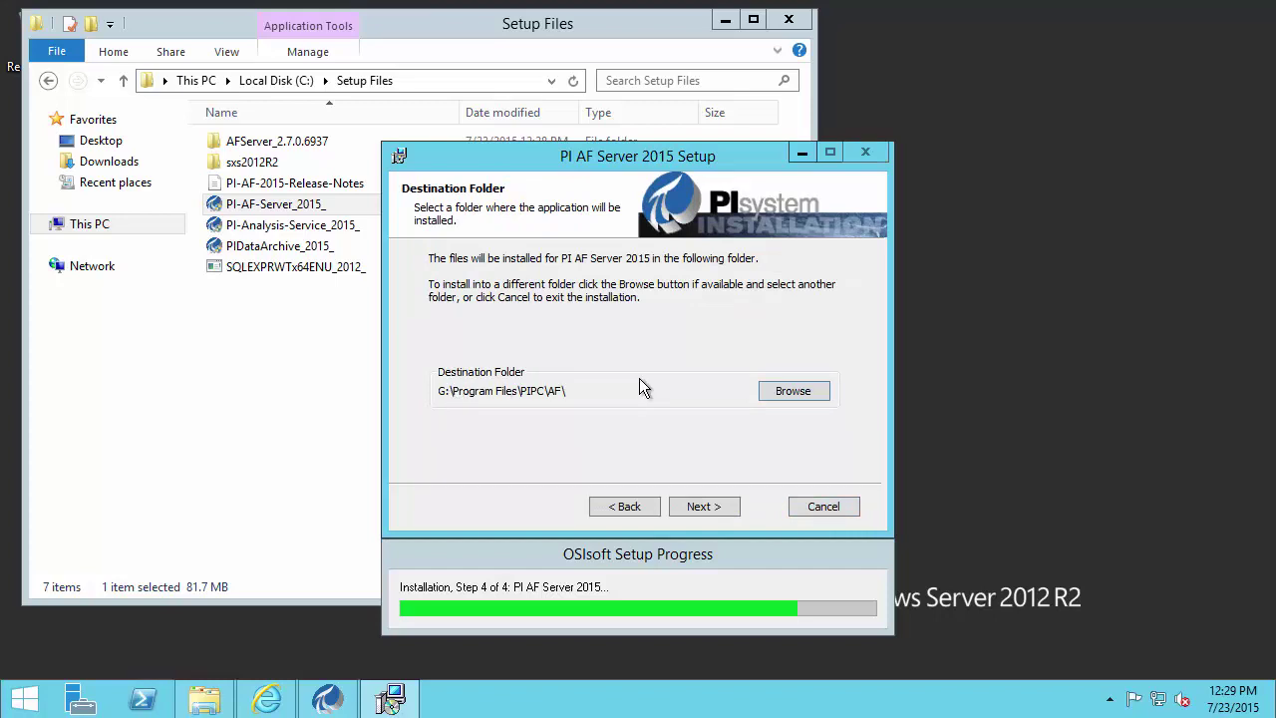
- Accept the default AF application service and AF SQL script features, continuing to Logon Information
{"action": "left_click", "coordinate": [704, 507]}
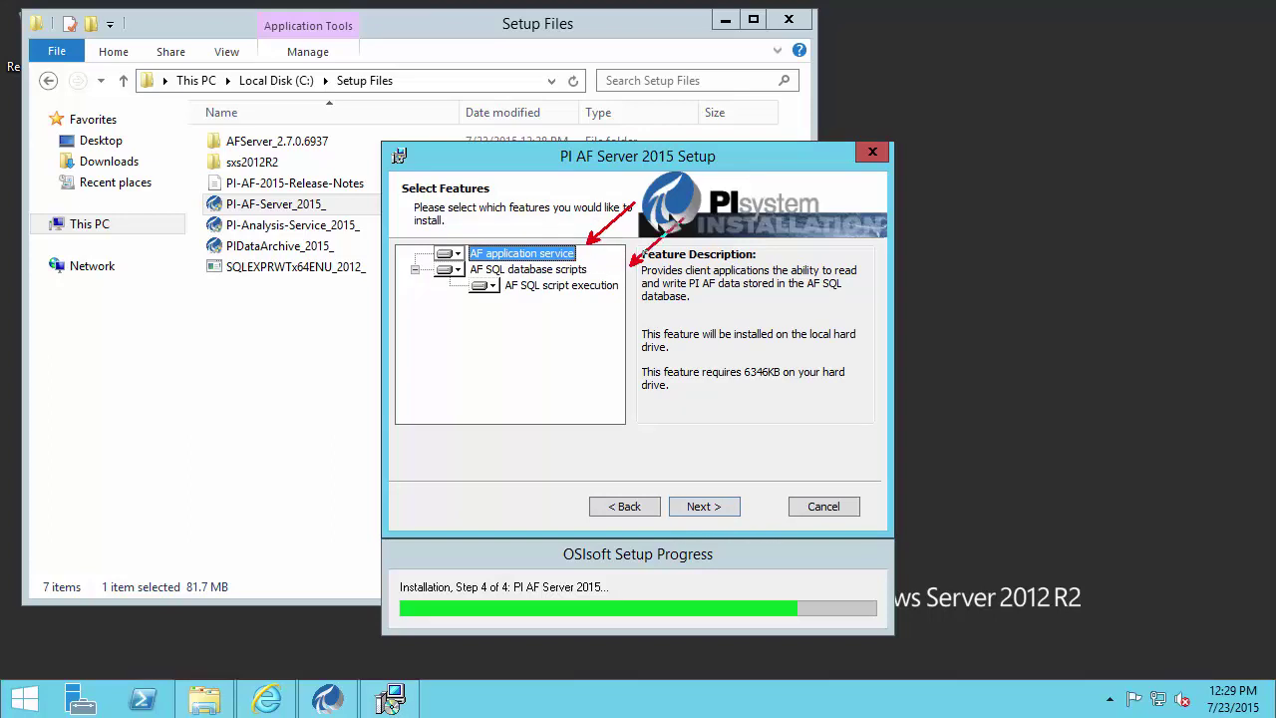
{"action": "left_click_drag", "start_coordinate": [426, 264], "coordinate": [626, 296]}
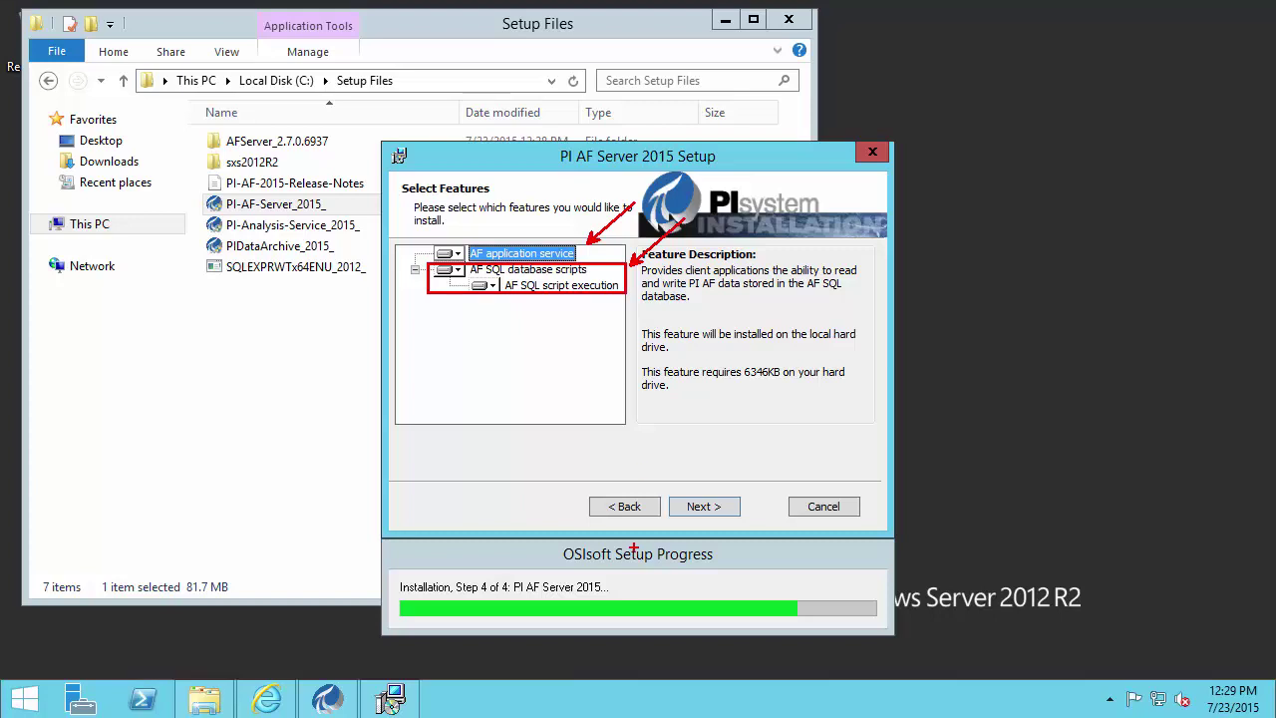
{"action": "key", "text": "Escape"}
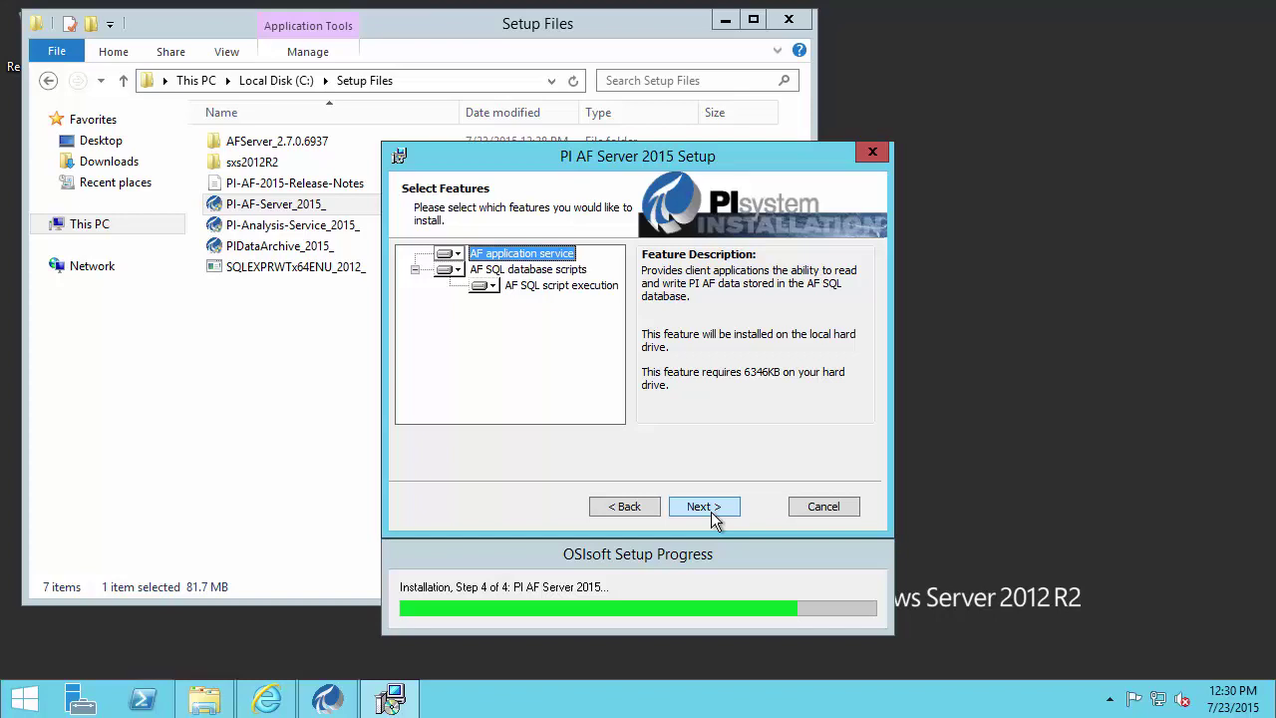
{"action": "left_click", "coordinate": [711, 511]}
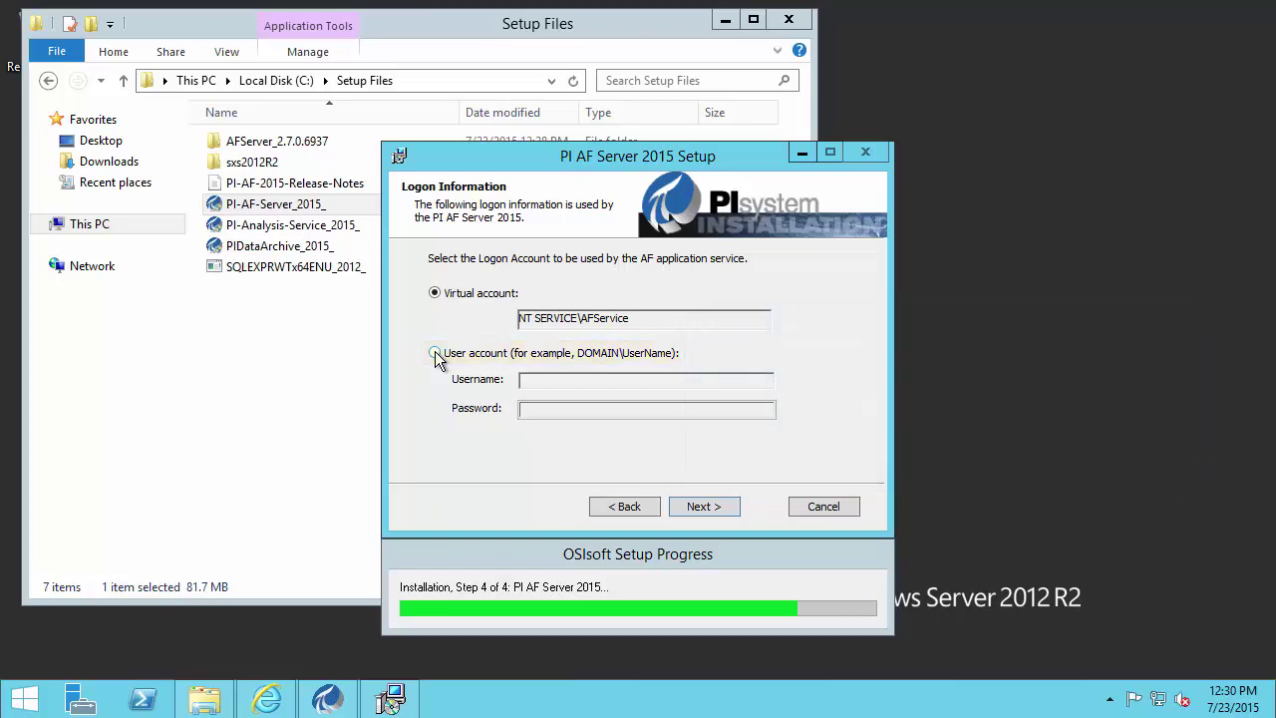
- Run the AF service under the domain service account with its password, keeping the PISRV\SQLEXPRESS instance
{"action": "left_click", "coordinate": [435, 354]}
{"action": "type", "text": "OSI\\svc-pi-applications"}
{"action": "key", "text": "Tab"}
{"action": "type", "text": "********"}
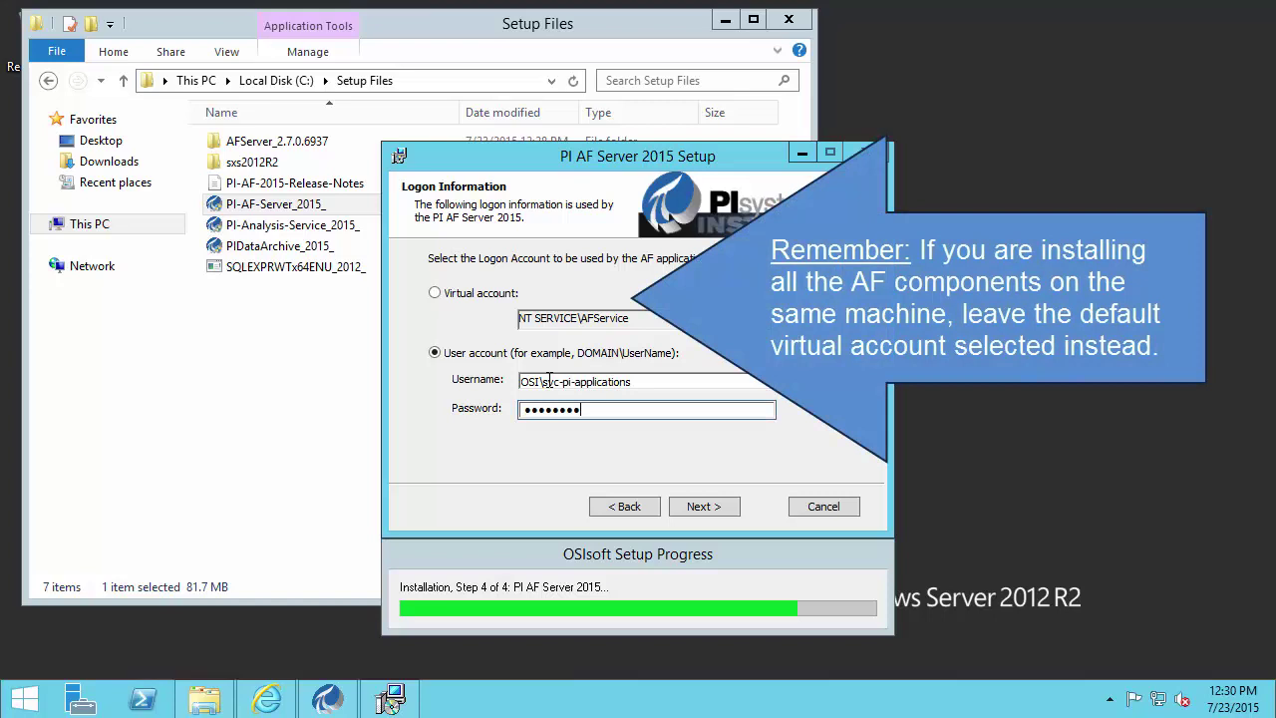
{"action": "left_click", "coordinate": [724, 510]}
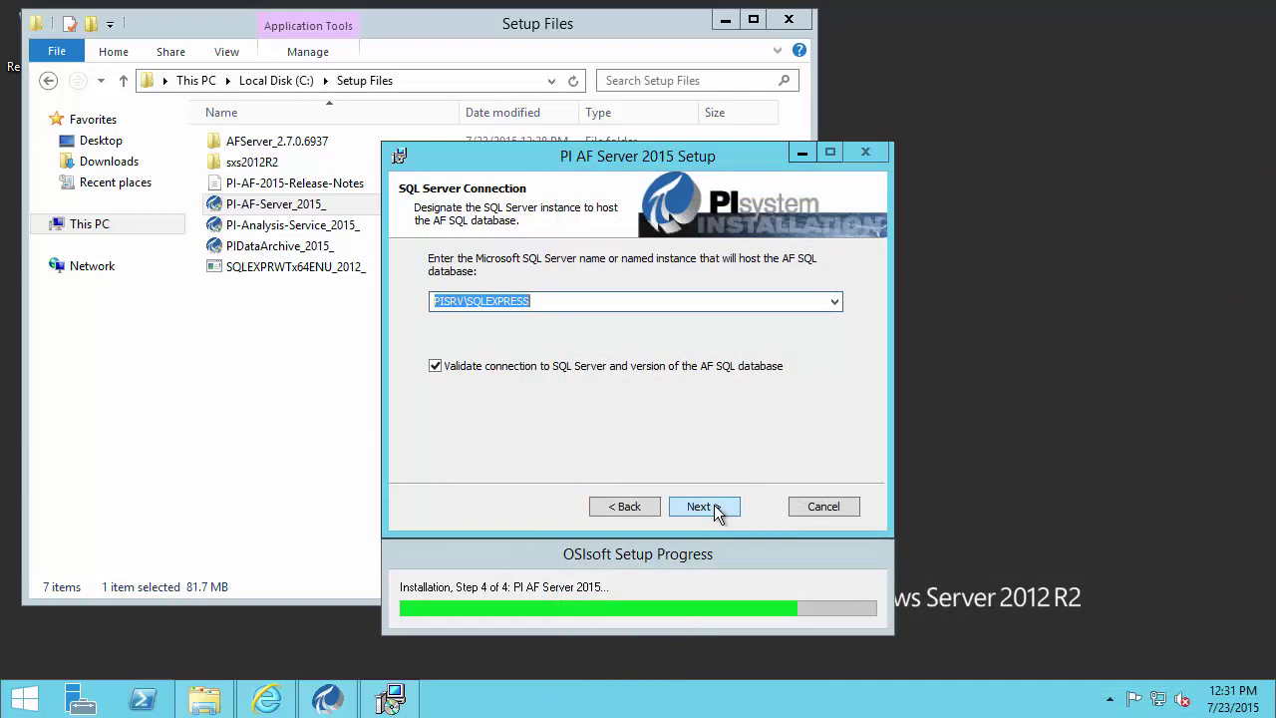
{"action": "left_click", "coordinate": [715, 511]}
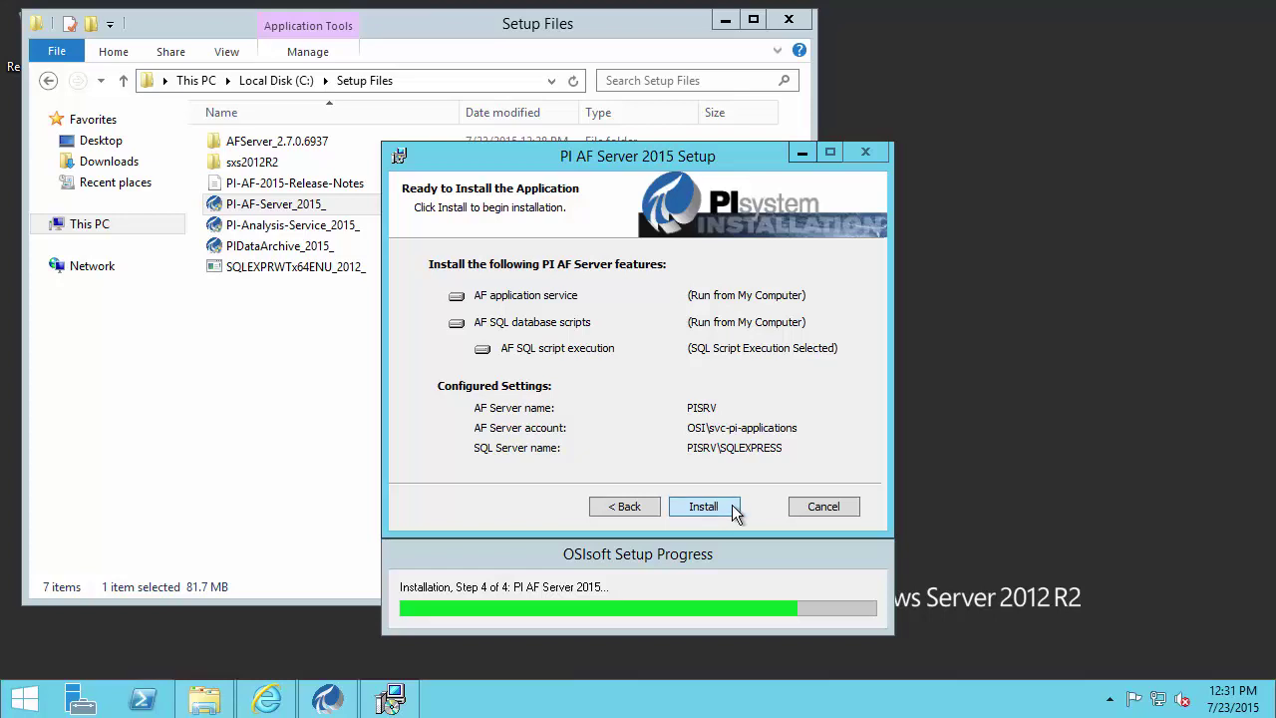
- Install PI AF Server 2015, close the finished installer, and minimize the Setup Files window
{"action": "left_click", "coordinate": [704, 507]}
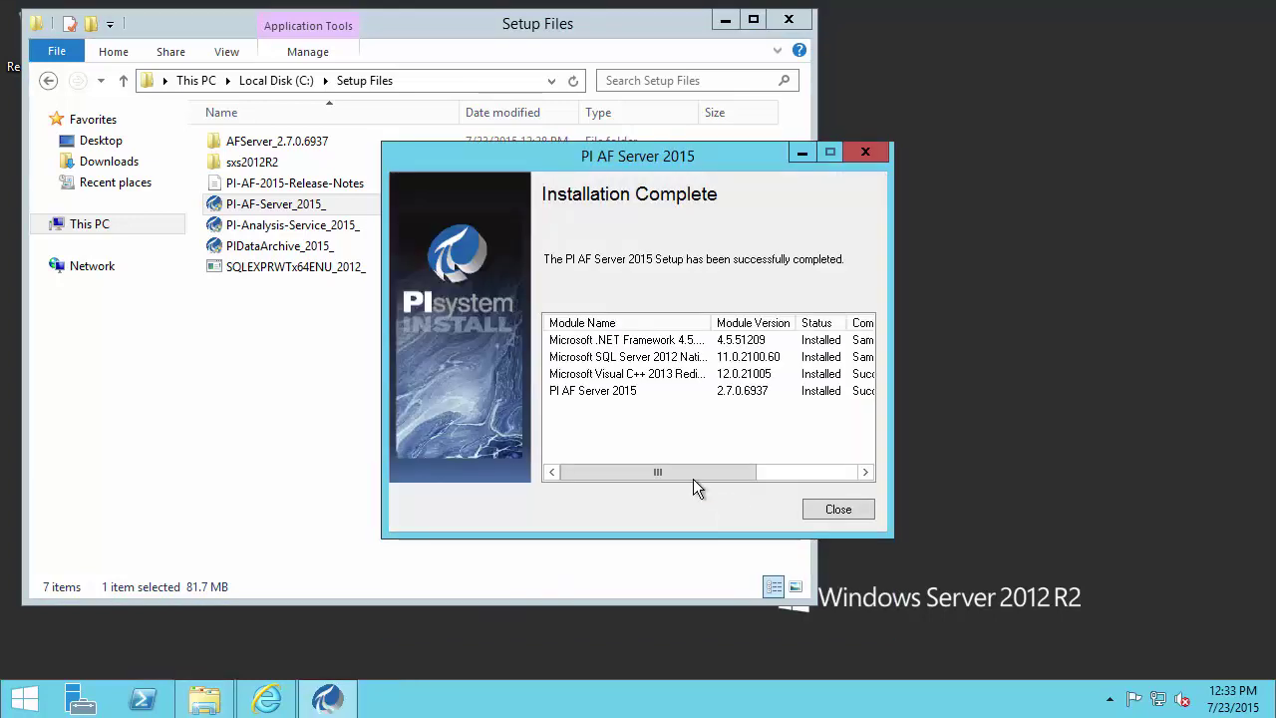
{"action": "left_click_drag", "start_coordinate": [648, 471], "coordinate": [764, 466]}
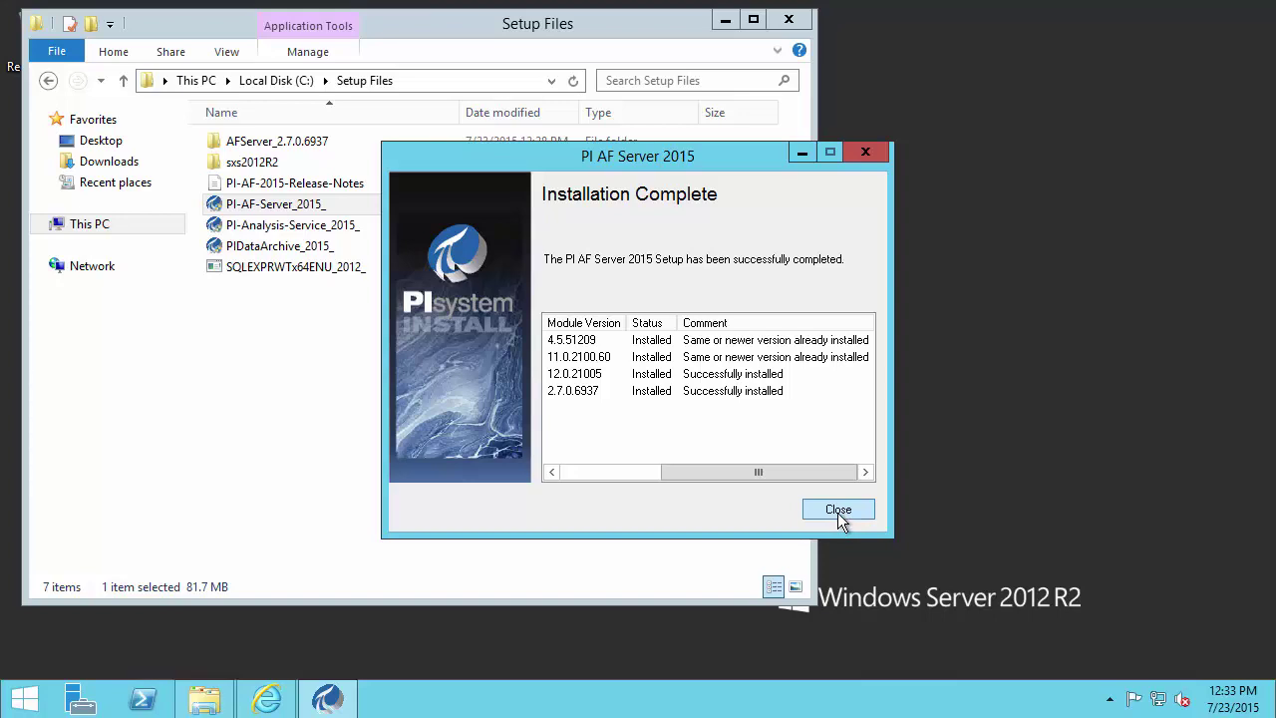
{"action": "left_click", "coordinate": [838, 516]}
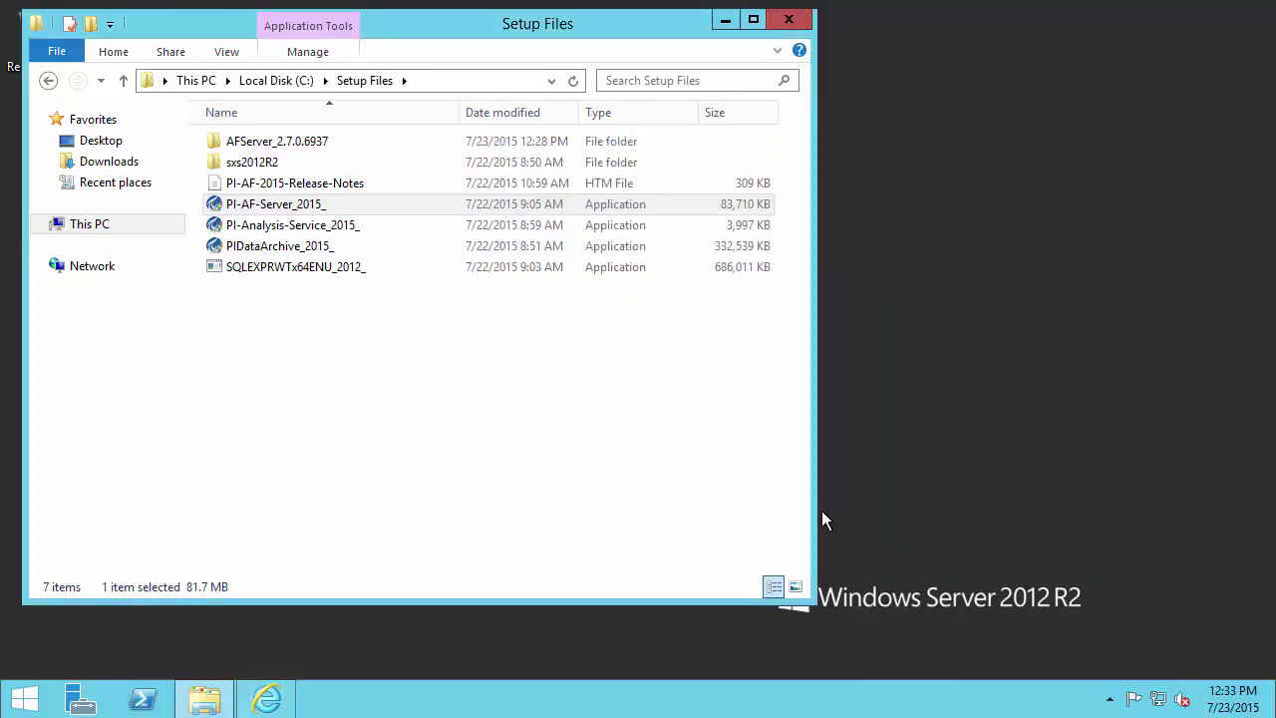
{"action": "left_click", "coordinate": [726, 22]}
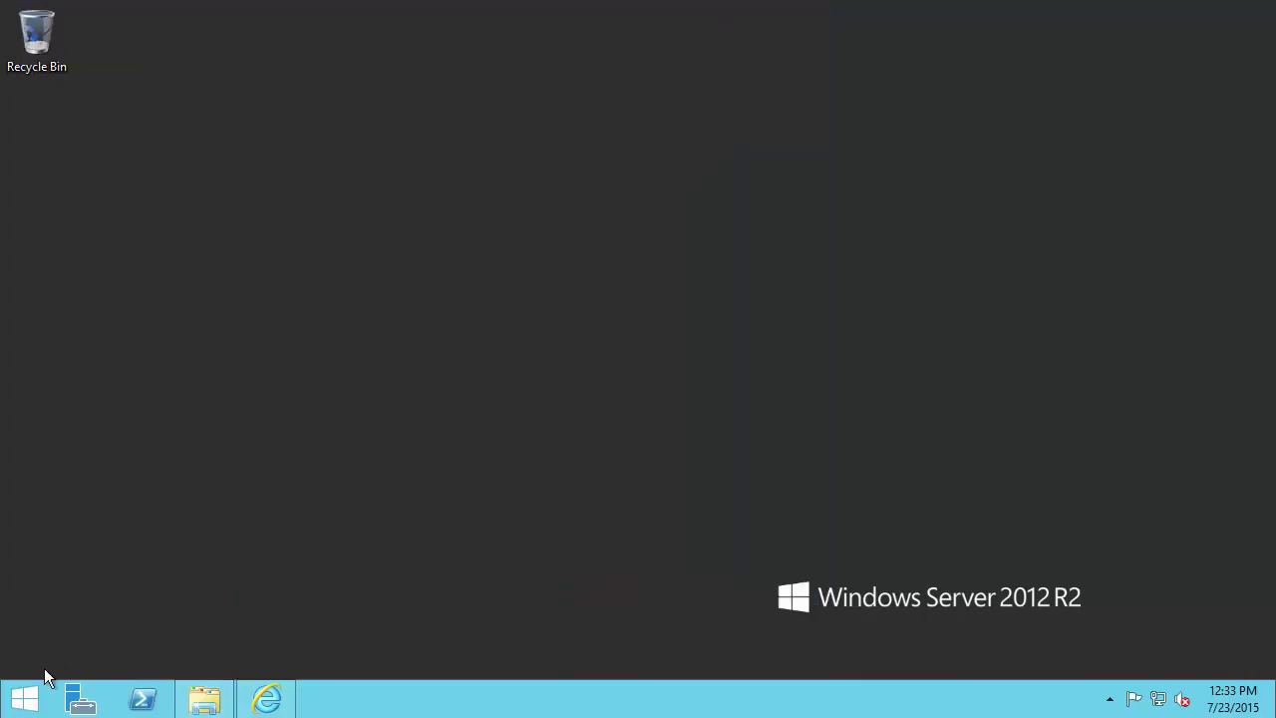
- Connect SQL Server Management Studio to PISRV\SQLEXPRESS and locate the PIFD database under Databases
{"action": "left_click", "coordinate": [30, 696]}
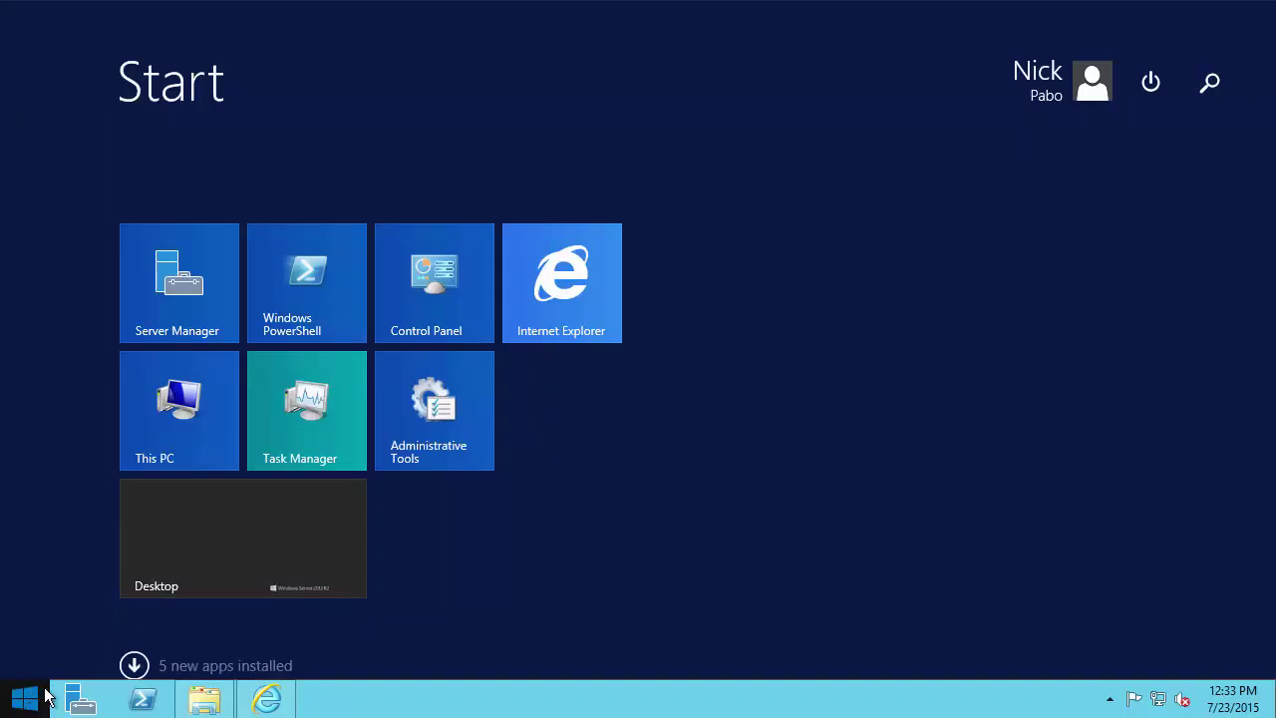
{"action": "type", "text": "sql"}
{"action": "key", "text": "Down"}
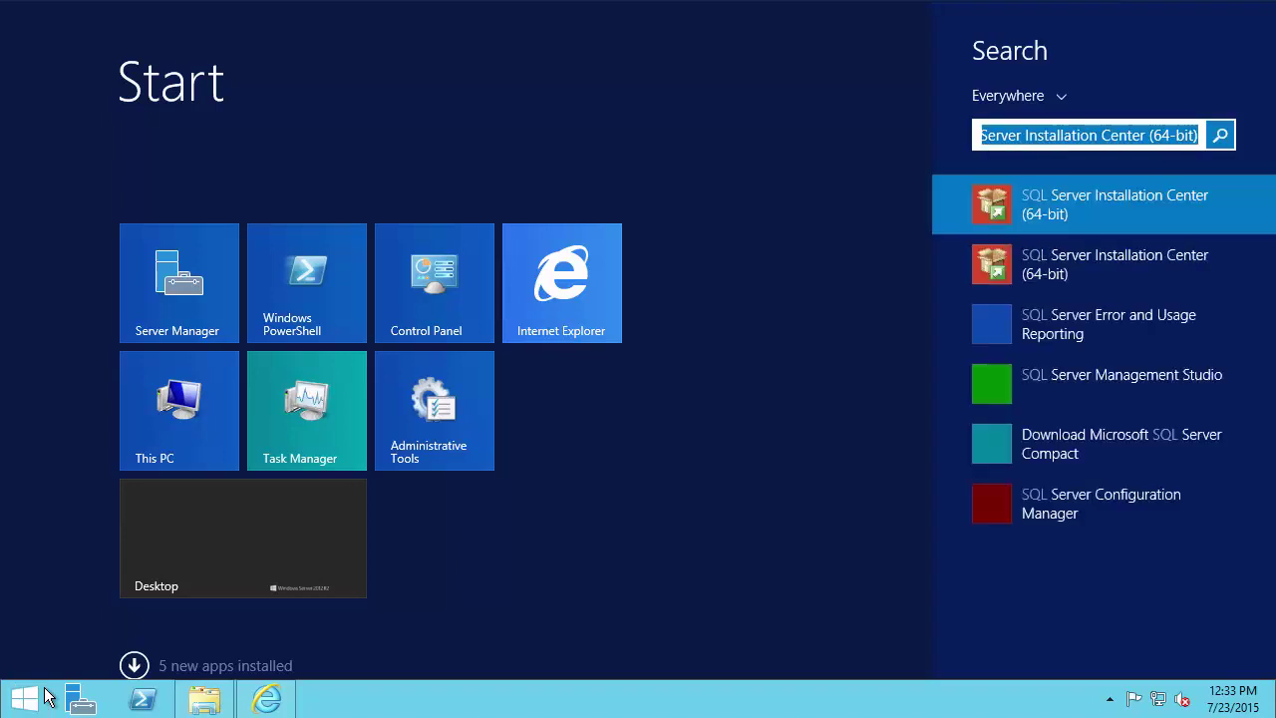
{"action": "left_click", "coordinate": [1068, 381]}
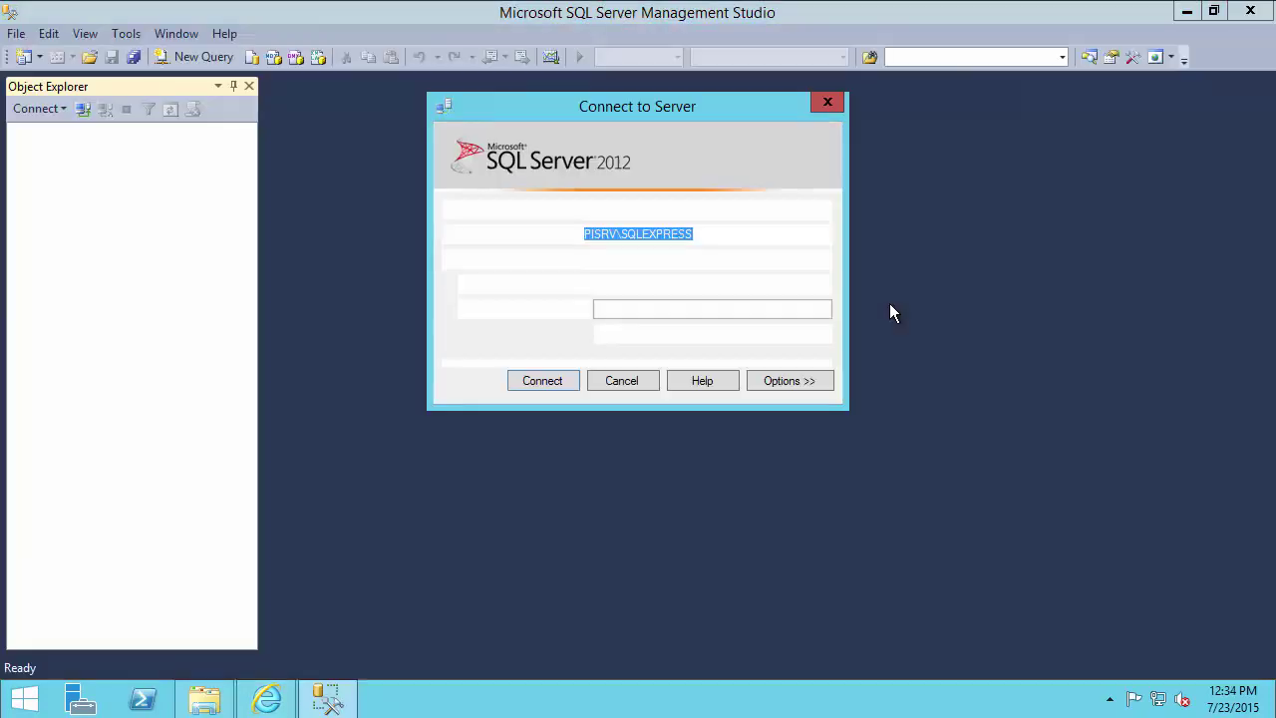
{"action": "left_click", "coordinate": [534, 382]}
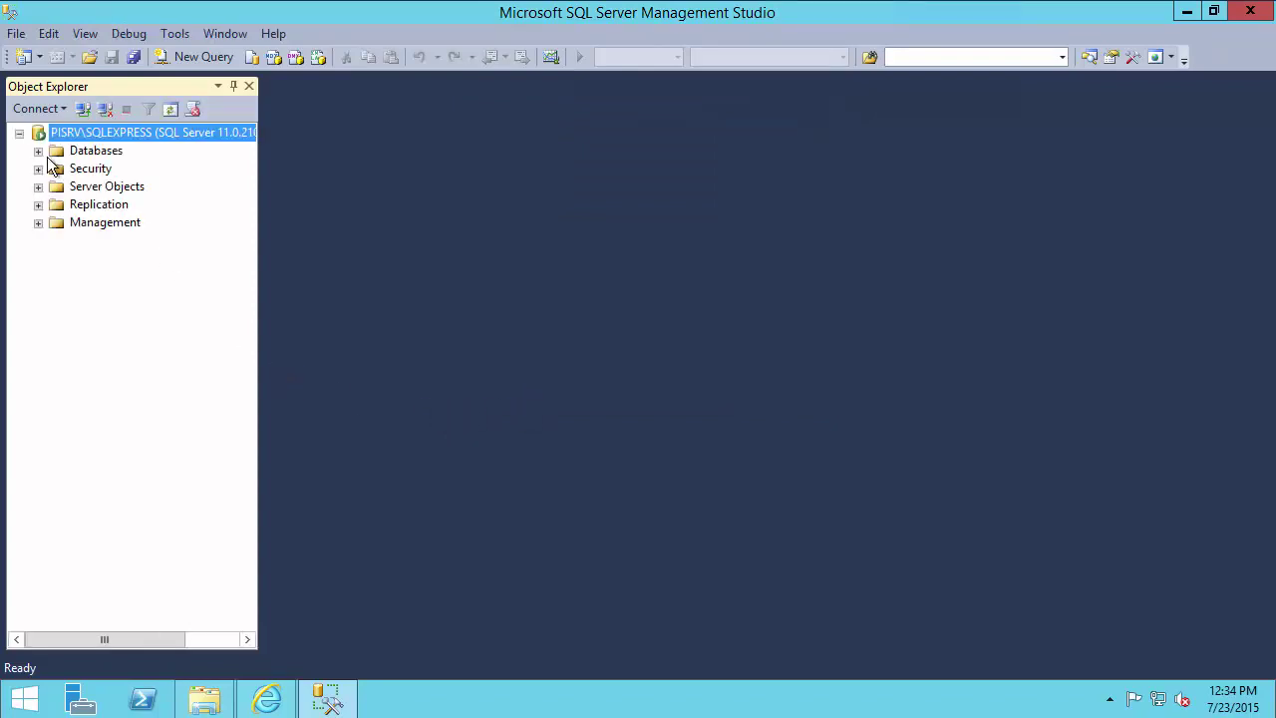
{"action": "left_click", "coordinate": [38, 151]}
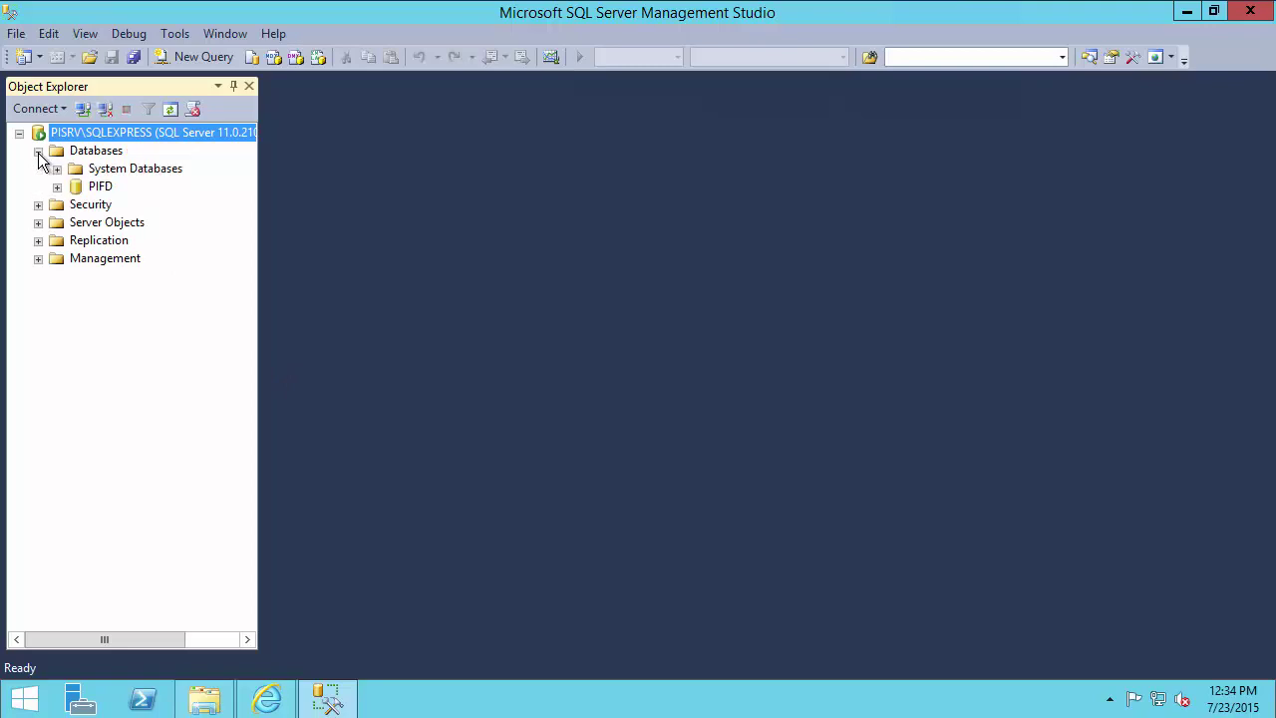
{"action": "left_click", "coordinate": [103, 191]}
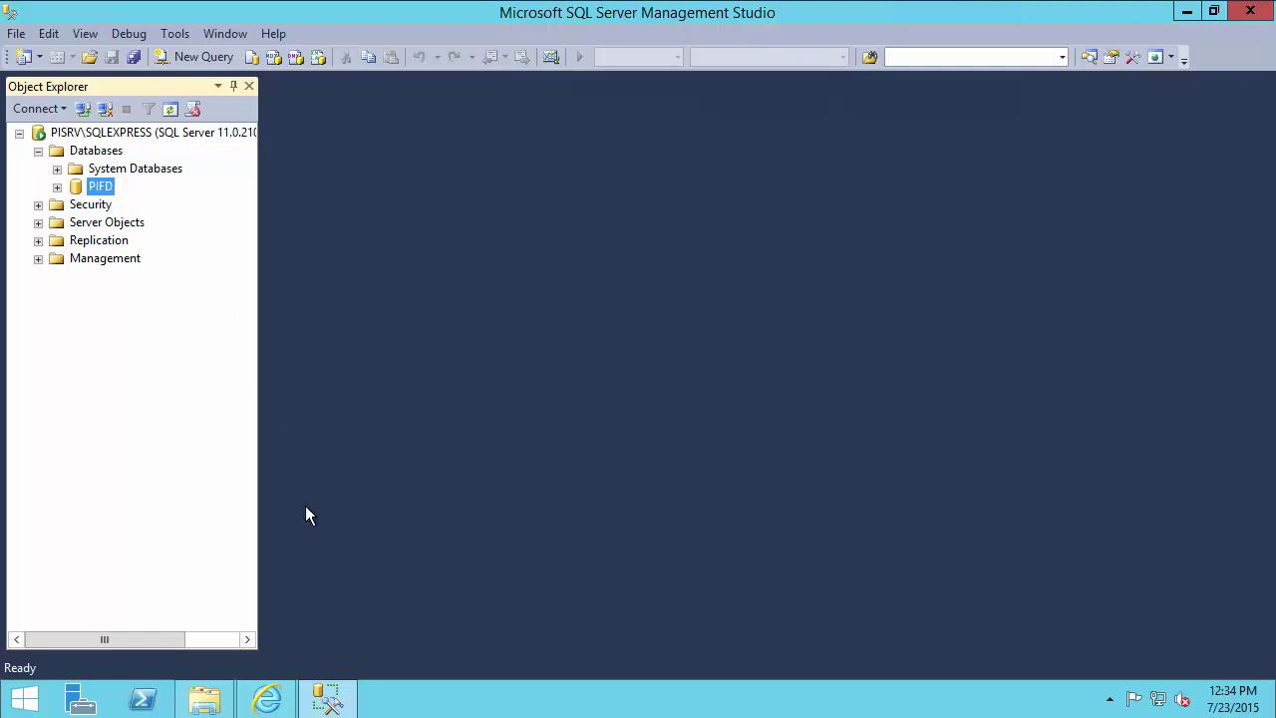
{"action": "left_click", "coordinate": [325, 695]}
- Open Services and find PI AF Application Service, confirming it is Running with Automatic startup
{"action": "left_click", "coordinate": [24, 703]}
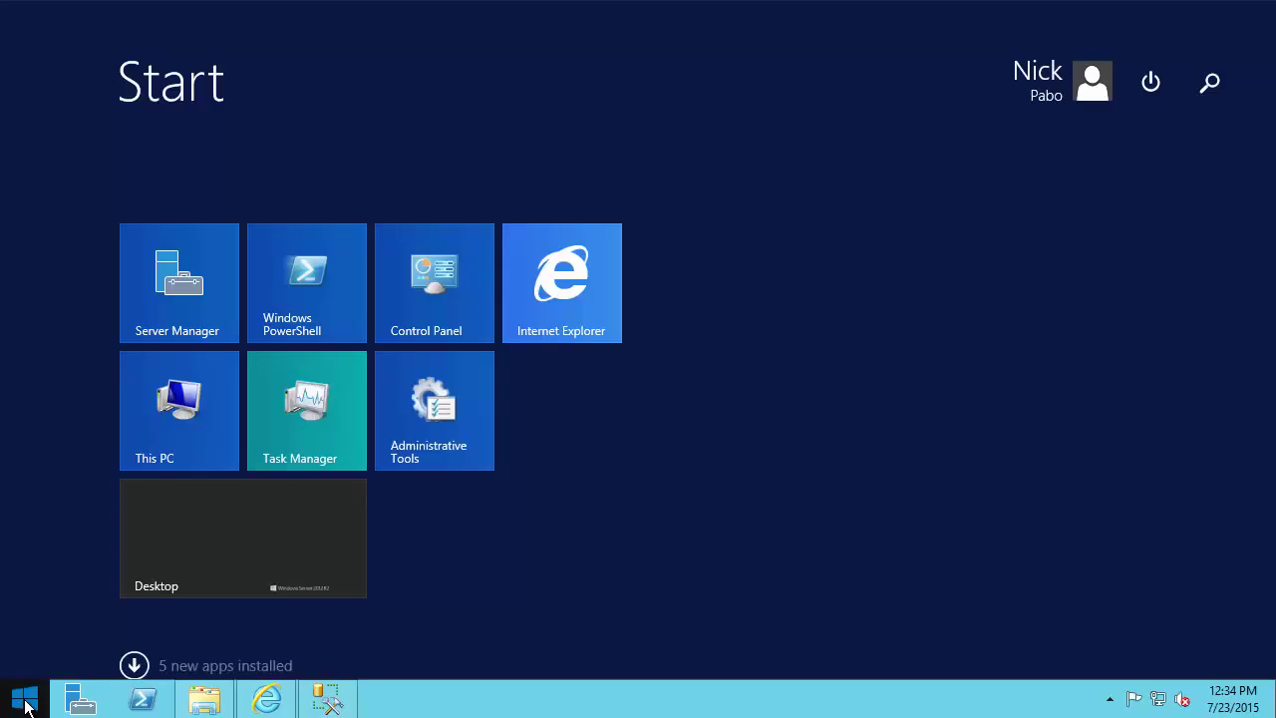
{"action": "type", "text": "services"}
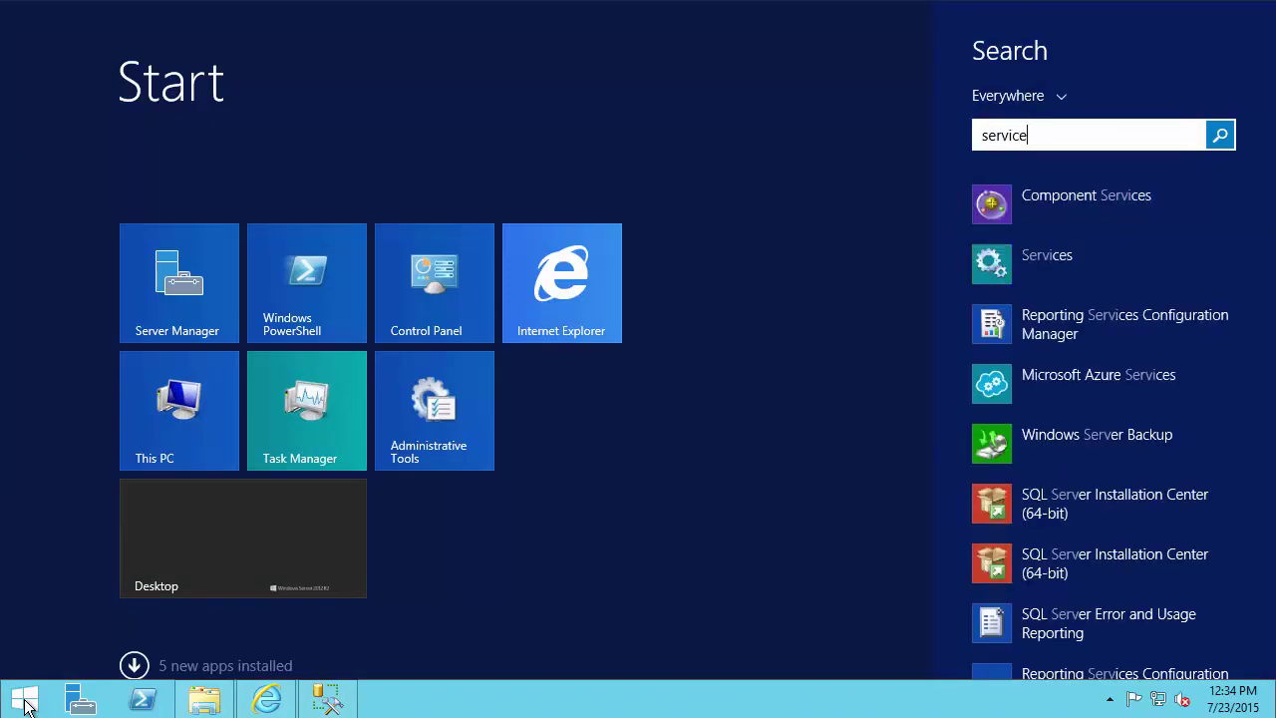
{"action": "left_click", "coordinate": [1026, 271]}
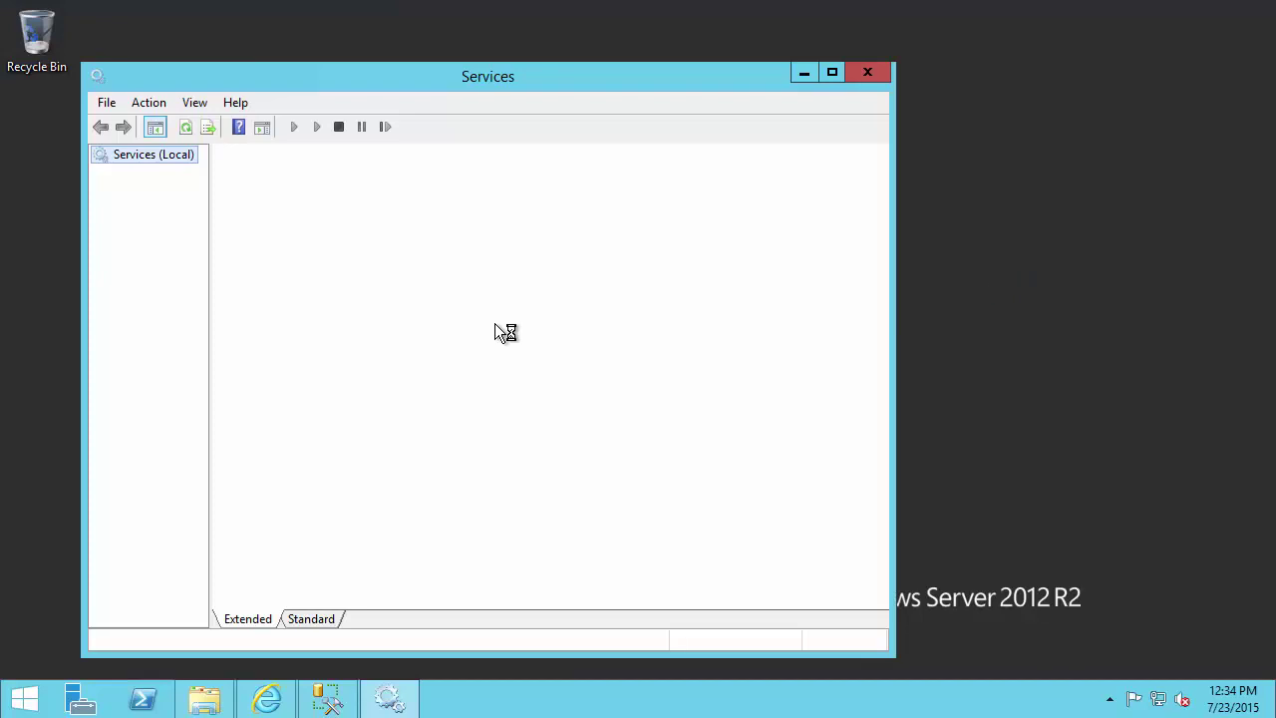
{"action": "left_click", "coordinate": [504, 300]}
{"action": "type", "text": "pi"}
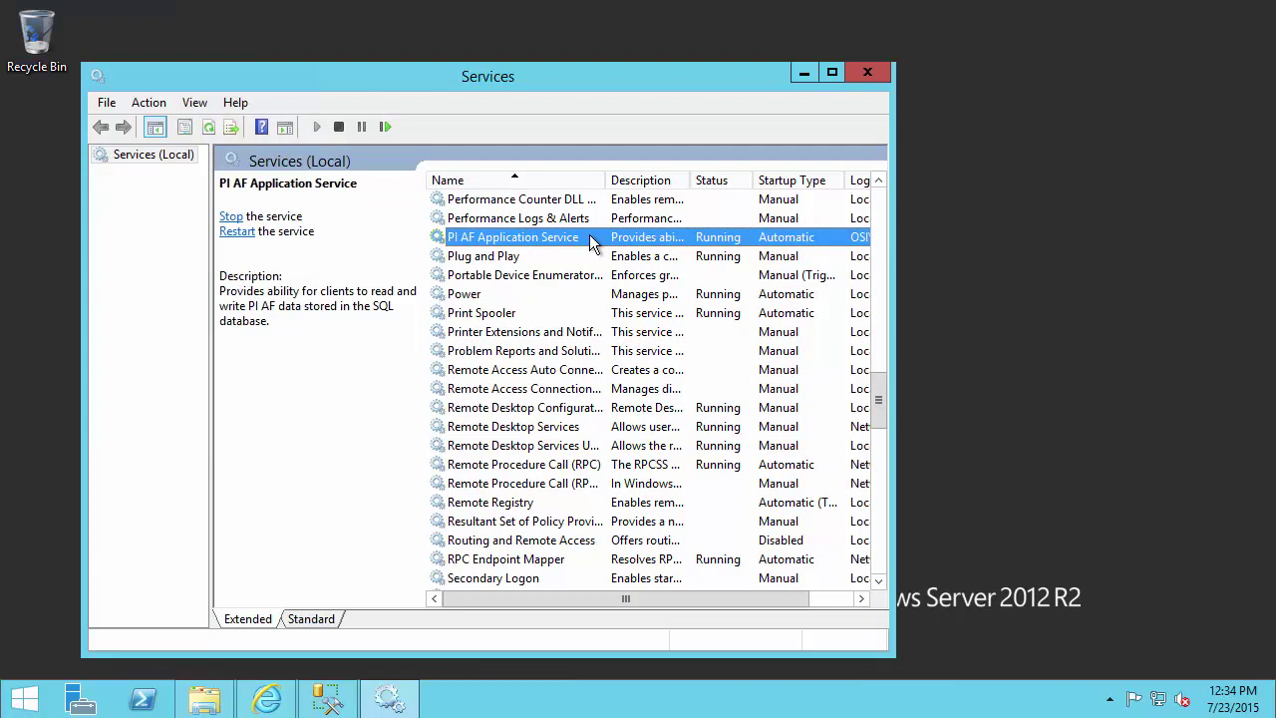
- Close the Services window and SQL Server Management Studio
{"action": "left_click", "coordinate": [867, 73]}
{"action": "left_click", "coordinate": [333, 696]}
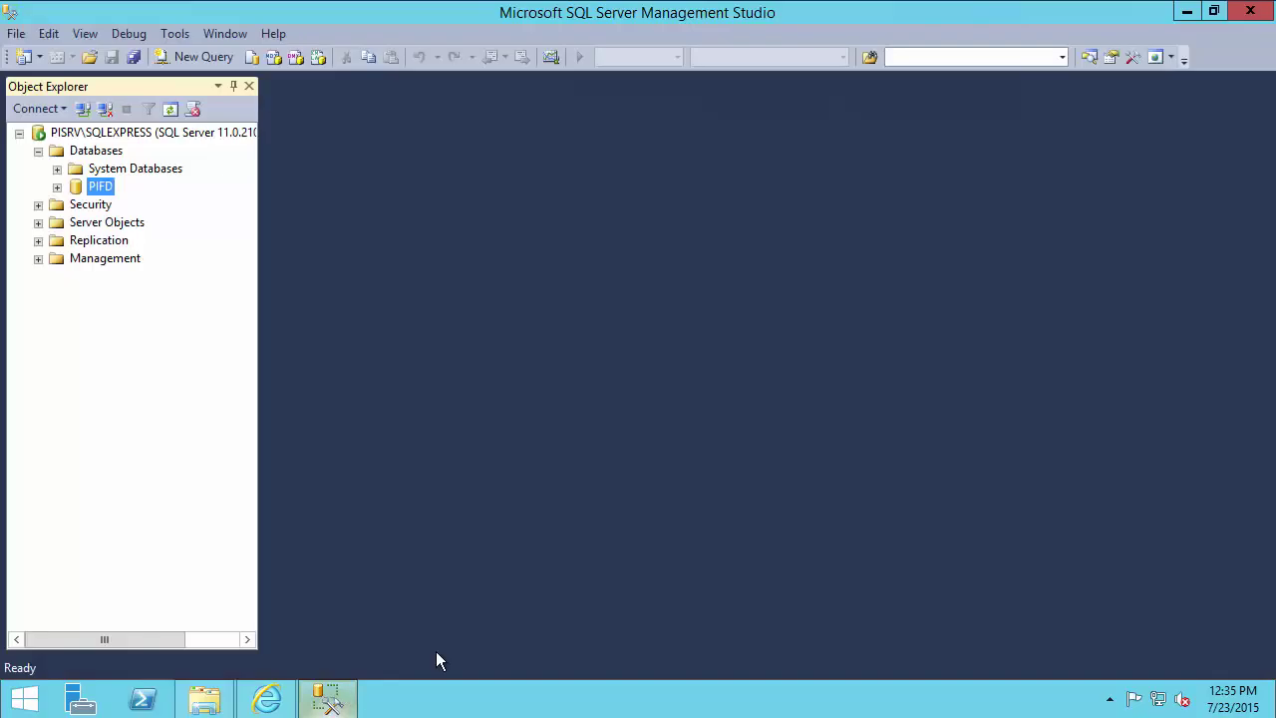
{"action": "left_click", "coordinate": [1250, 11]}
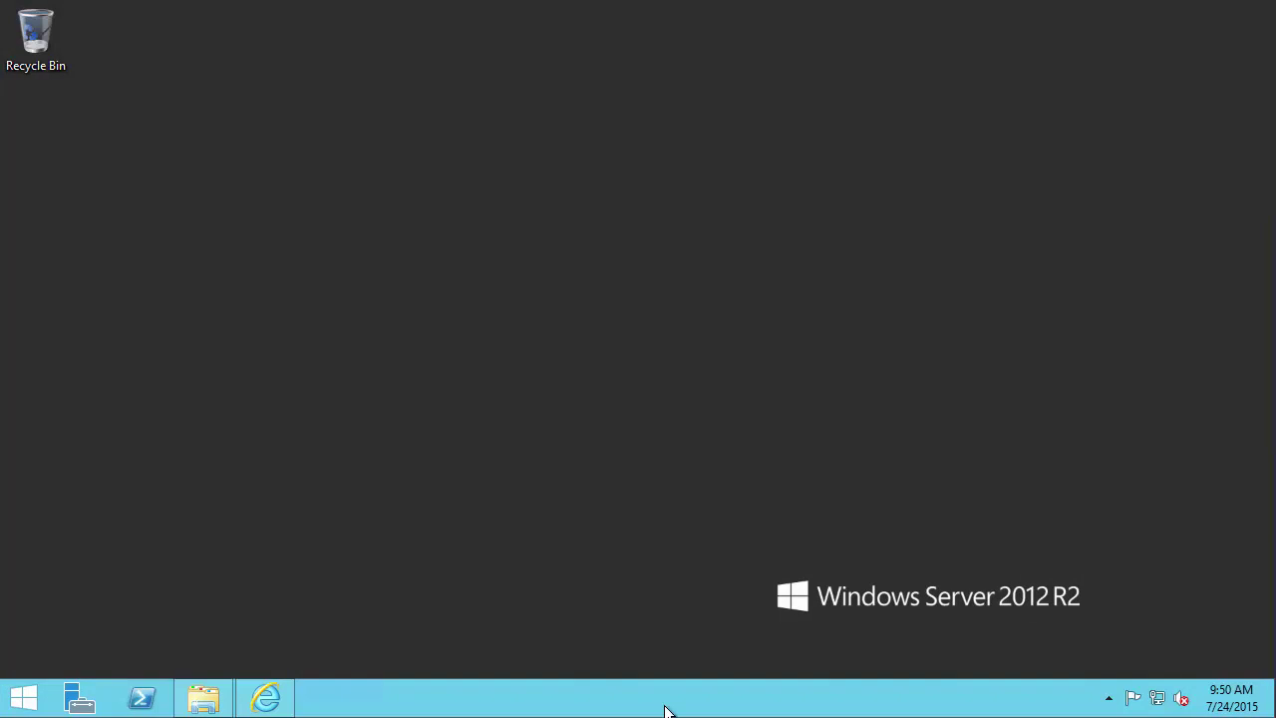
- Back in PI Live Library, open the 'Plan a new PI System deployment' article under PI Server Installation and Upgrade
{"action": "left_click", "coordinate": [283, 699]}
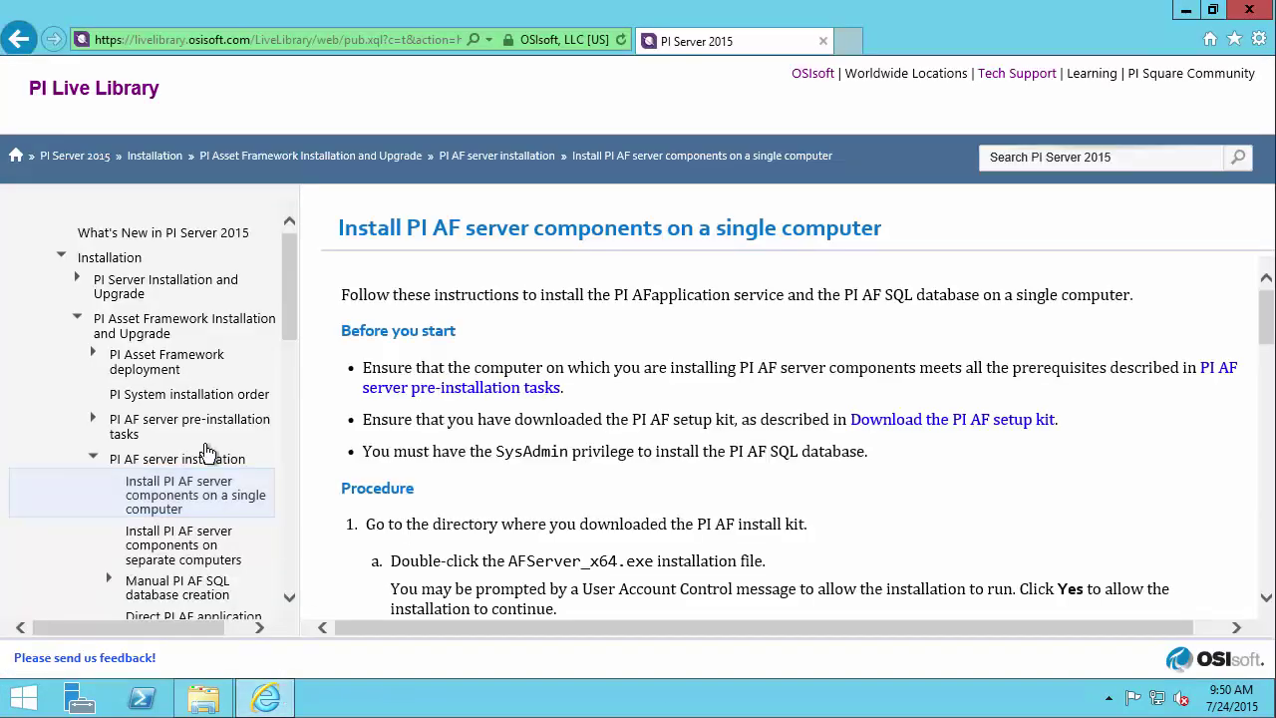
{"action": "left_click", "coordinate": [80, 323]}
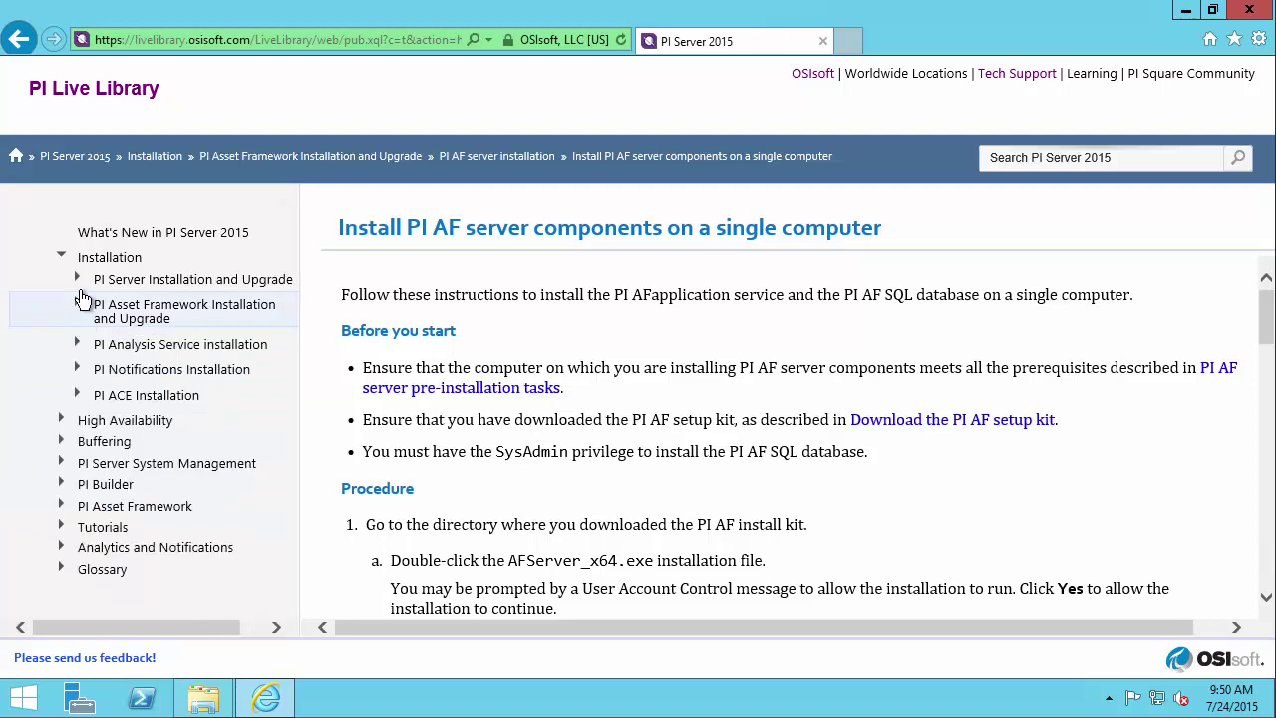
{"action": "left_click", "coordinate": [82, 280]}
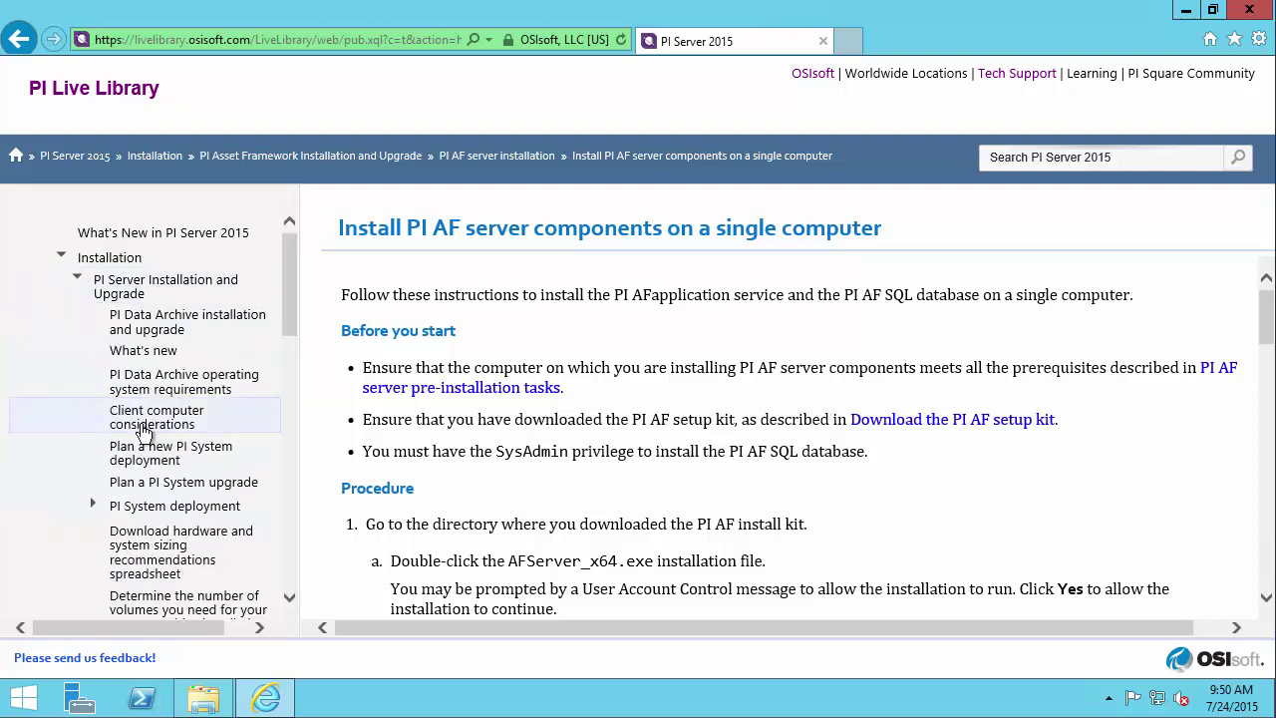
{"action": "left_click", "coordinate": [219, 460]}
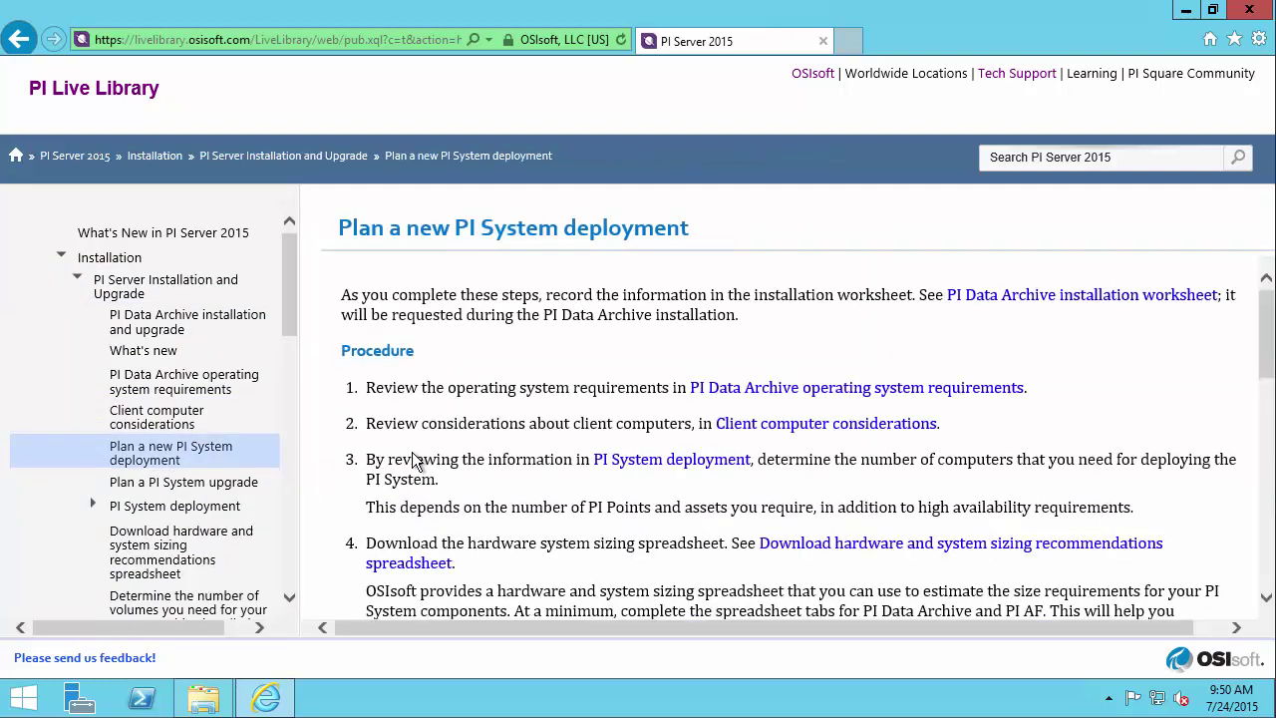
- Read down the deployment procedure to step 16, Install PI Data Archive
{"action": "scroll", "coordinate": [489, 441], "scroll_direction": "down", "scroll_amount": 5}
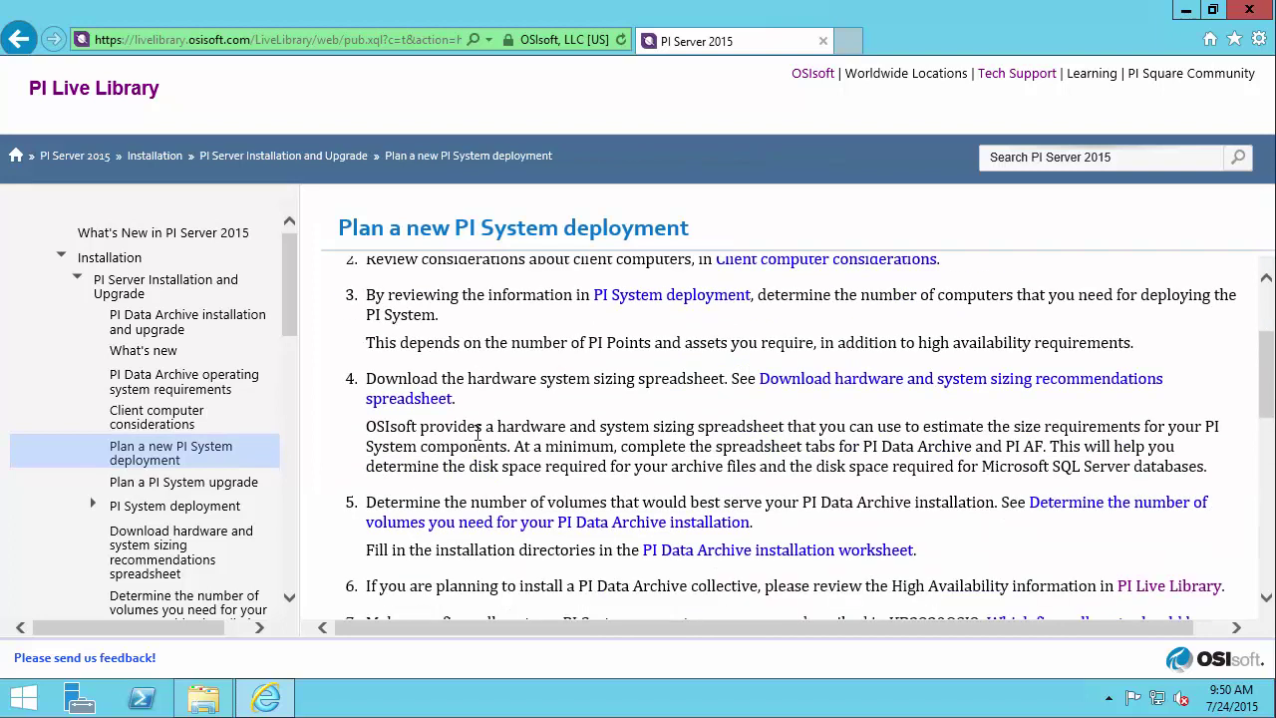
{"action": "scroll", "coordinate": [479, 442], "scroll_direction": "down", "scroll_amount": 1}
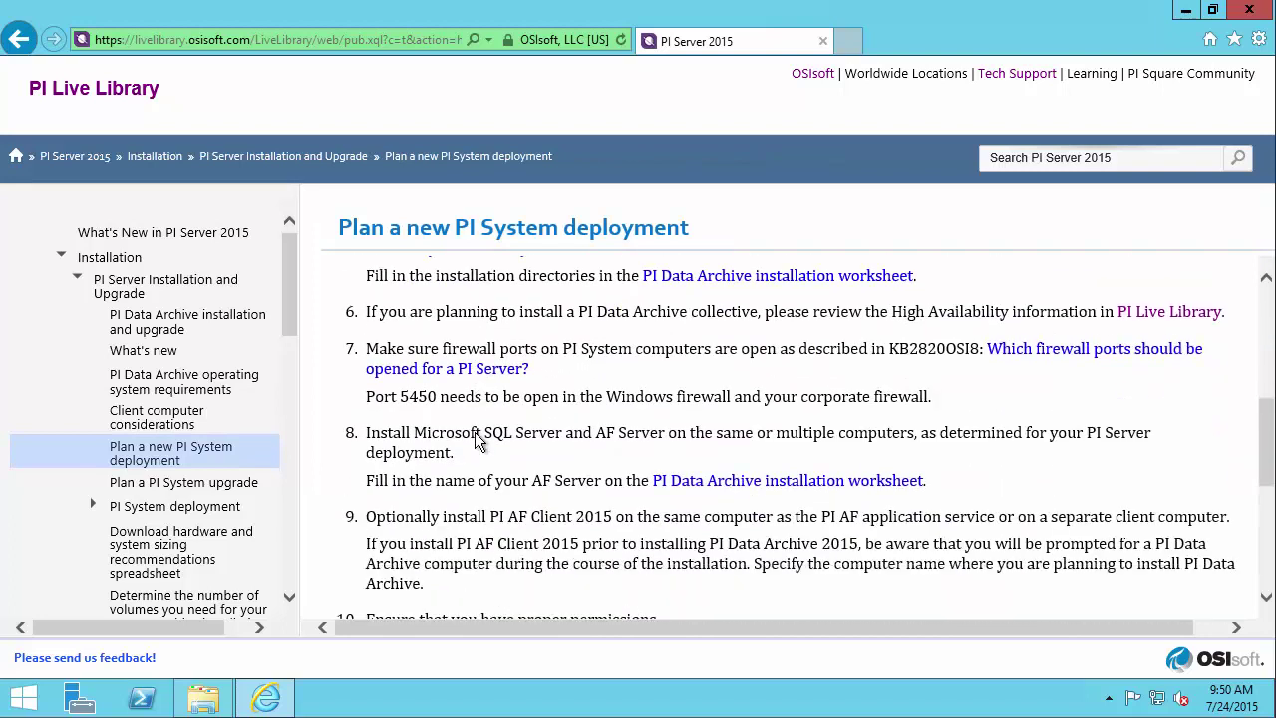
{"action": "mouse_move", "coordinate": [324, 417]}
{"action": "left_mouse_down"}
{"action": "mouse_move", "coordinate": [907, 484]}
{"action": "mouse_move", "coordinate": [1163, 494]}
{"action": "left_mouse_up"}
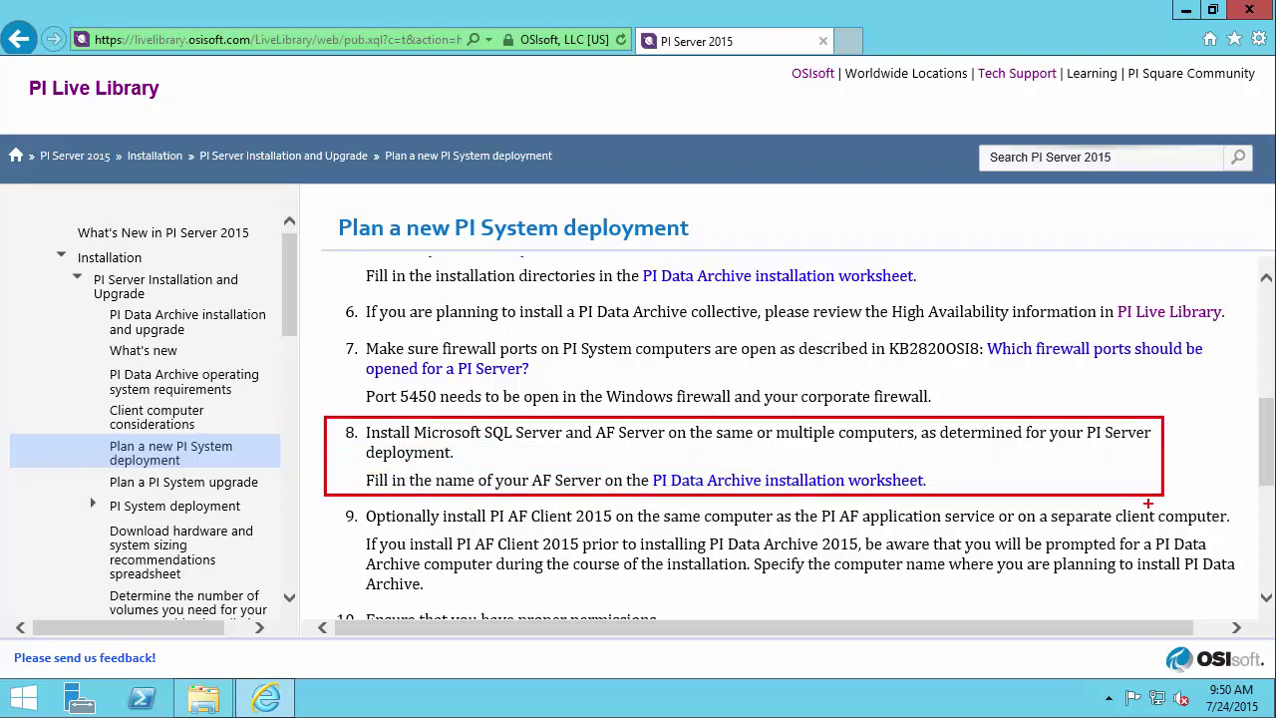
{"action": "key", "text": "Escape"}
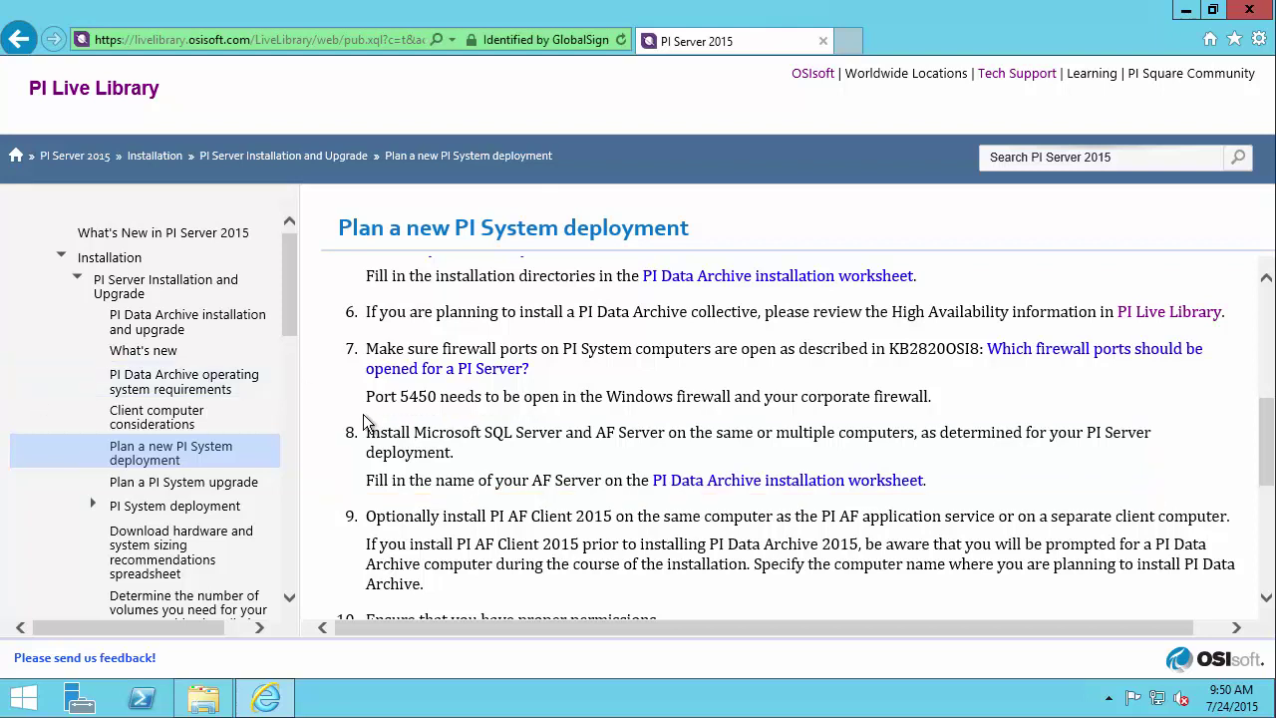
{"action": "scroll", "coordinate": [419, 416], "scroll_direction": "down", "scroll_amount": 3}
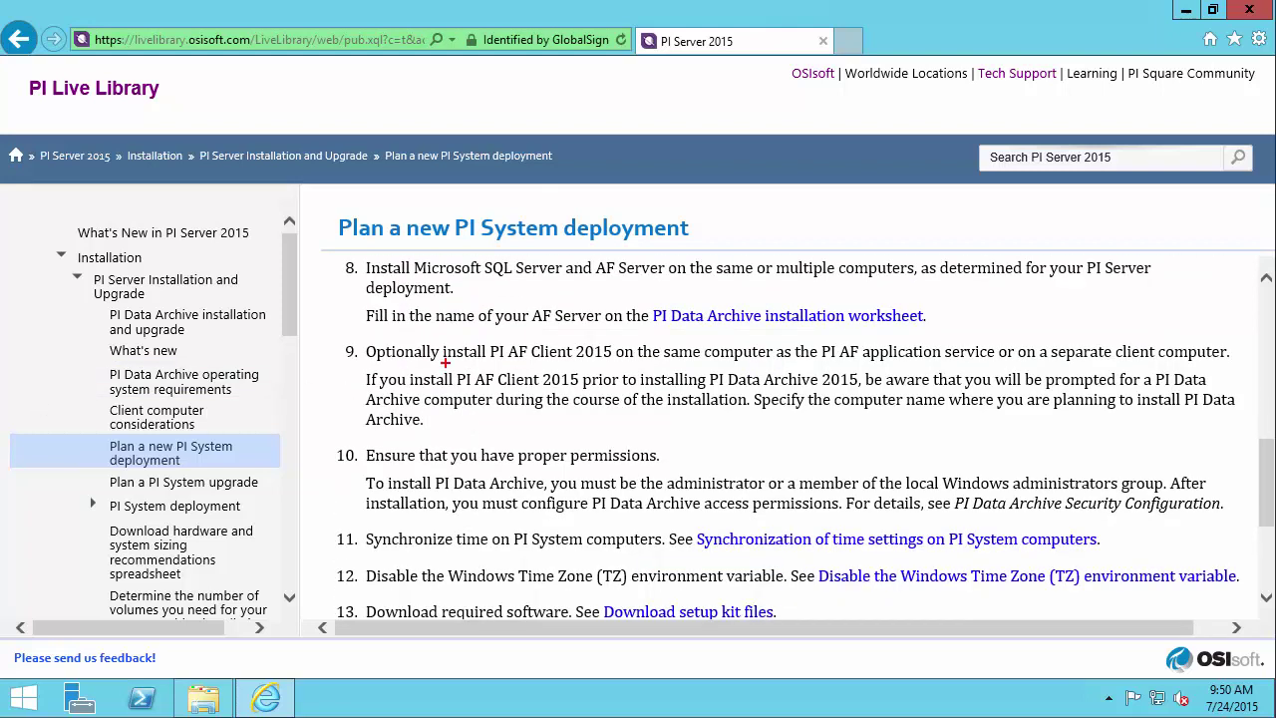
{"action": "mouse_move", "coordinate": [343, 348]}
{"action": "left_mouse_down"}
{"action": "mouse_move", "coordinate": [293, 336]}
{"action": "mouse_move", "coordinate": [236, 282]}
{"action": "left_mouse_up"}
{"action": "key", "text": "Escape"}
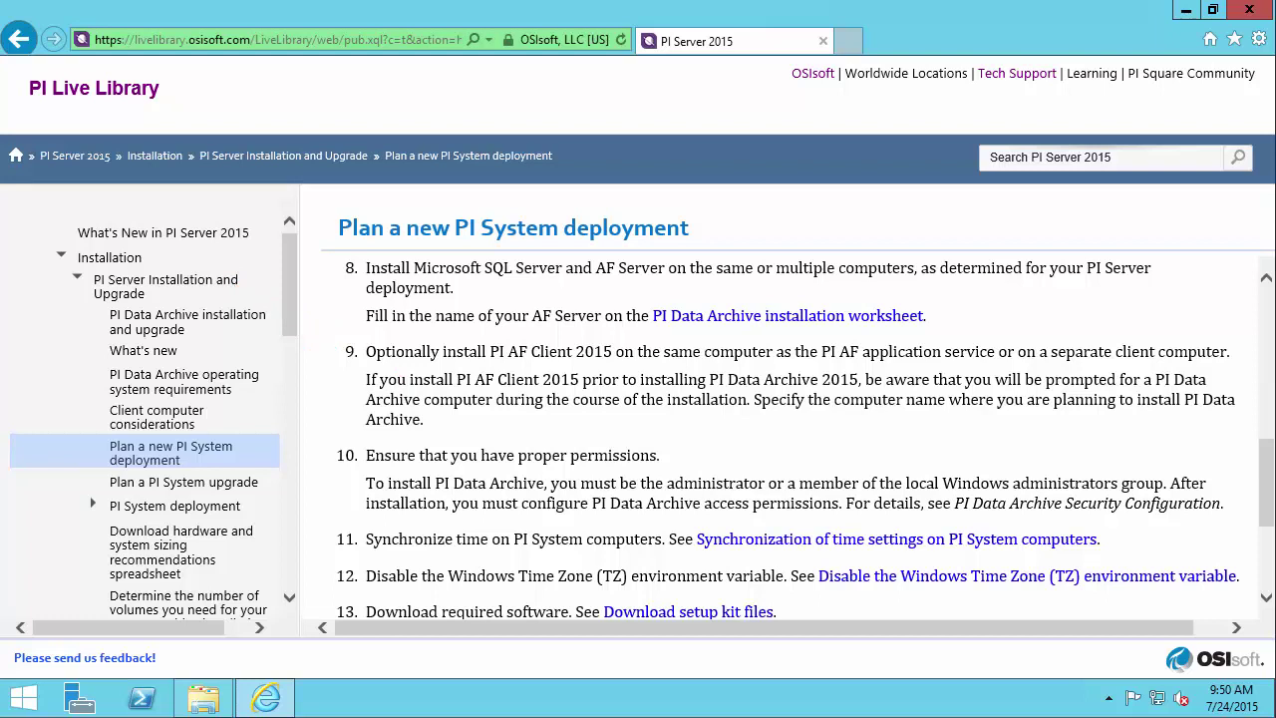
{"action": "scroll", "coordinate": [518, 428], "scroll_direction": "down", "scroll_amount": 1}
{"action": "scroll", "coordinate": [518, 428], "scroll_direction": "down", "scroll_amount": 1}
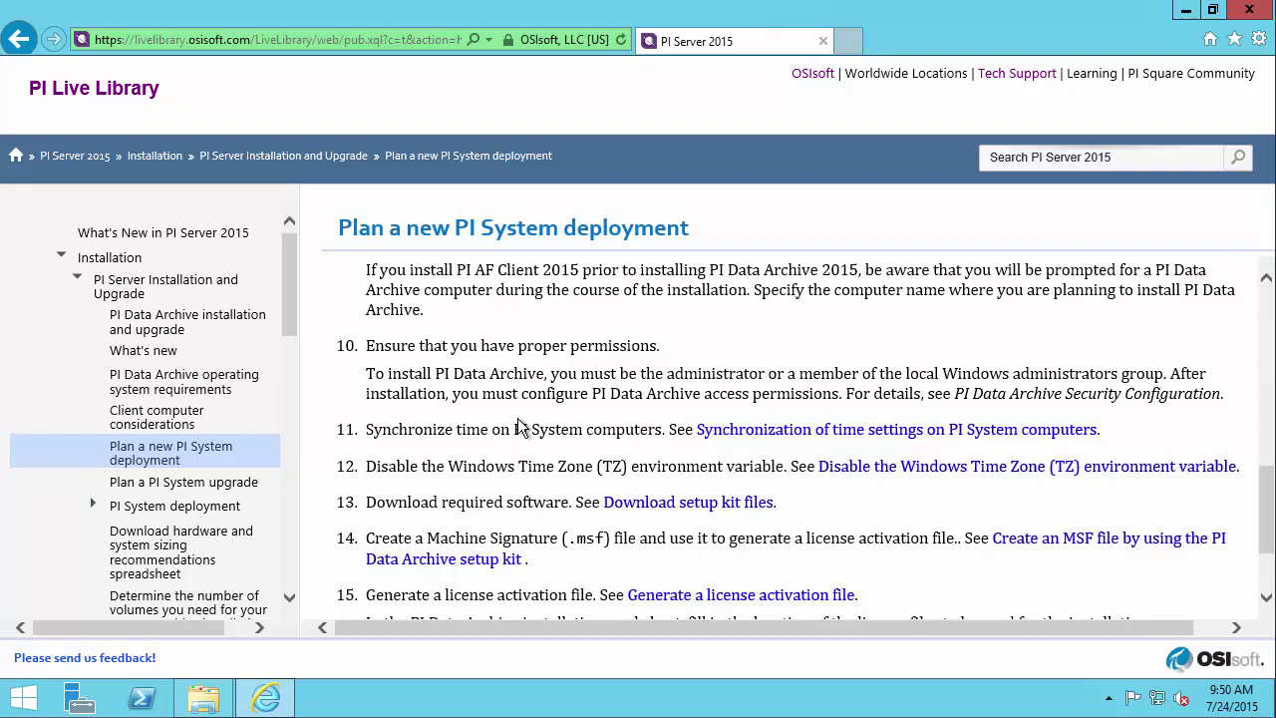
{"action": "scroll", "coordinate": [518, 423], "scroll_direction": "down", "scroll_amount": 1}
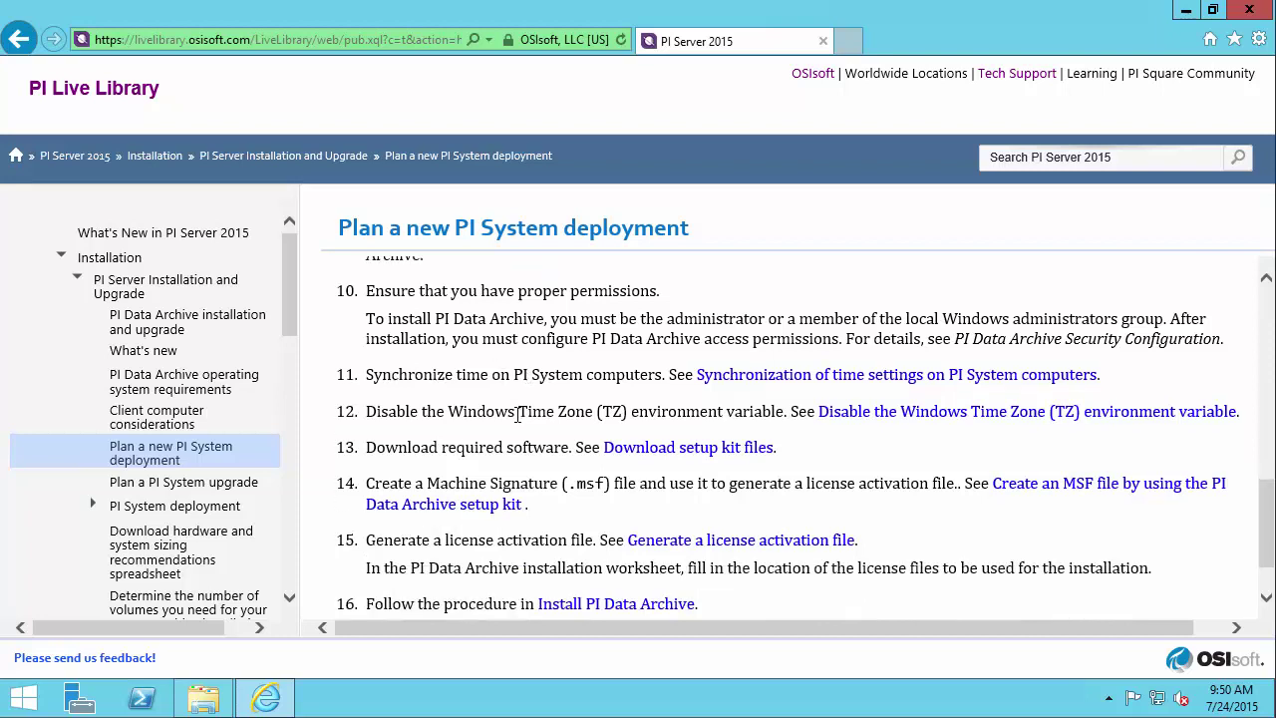
{"action": "scroll", "coordinate": [518, 419], "scroll_direction": "down", "scroll_amount": 1}
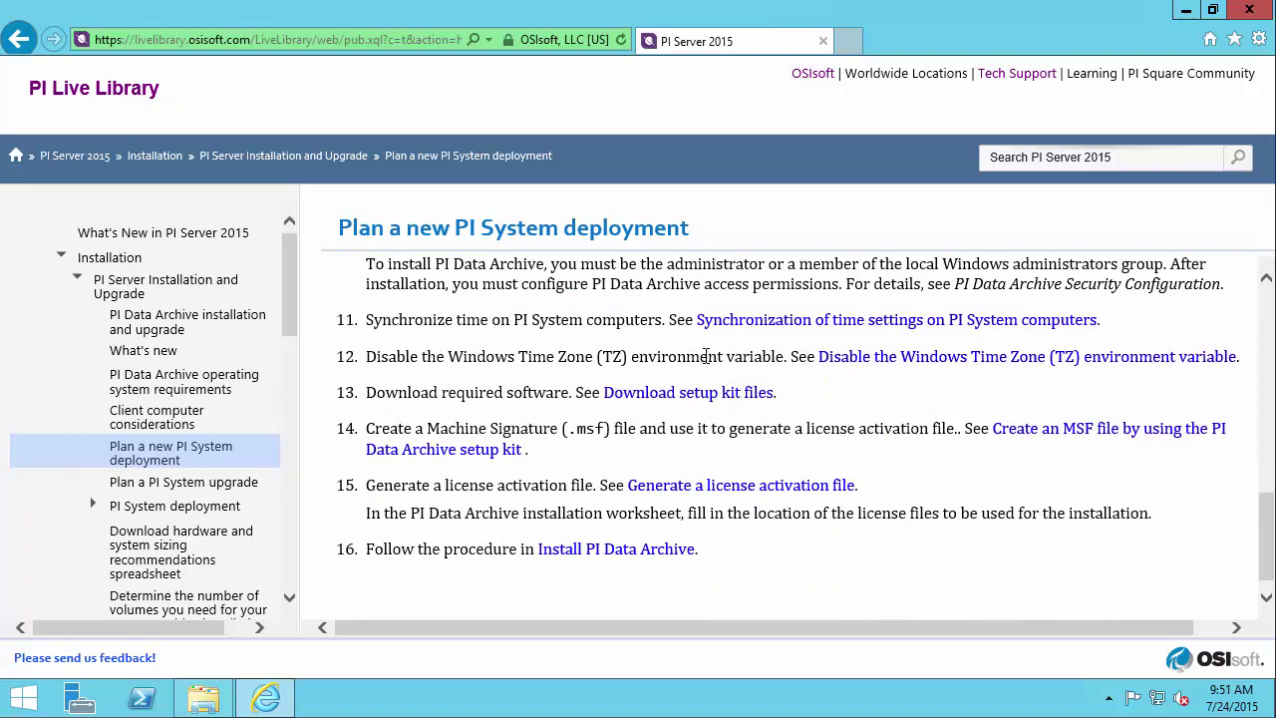
- Open the Synchronization of time settings article and confirm the computer clock uses Pacific Time
{"action": "left_click", "coordinate": [788, 329]}
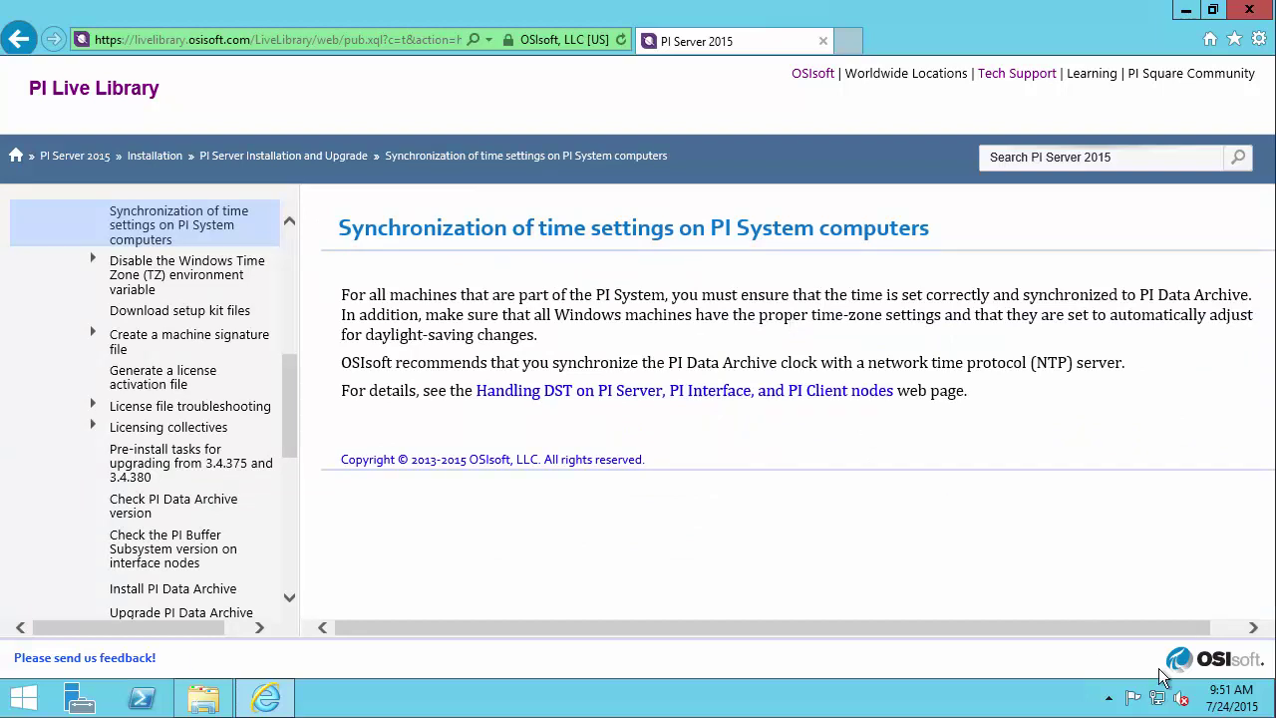
{"action": "mouse_move", "coordinate": [1225, 704]}
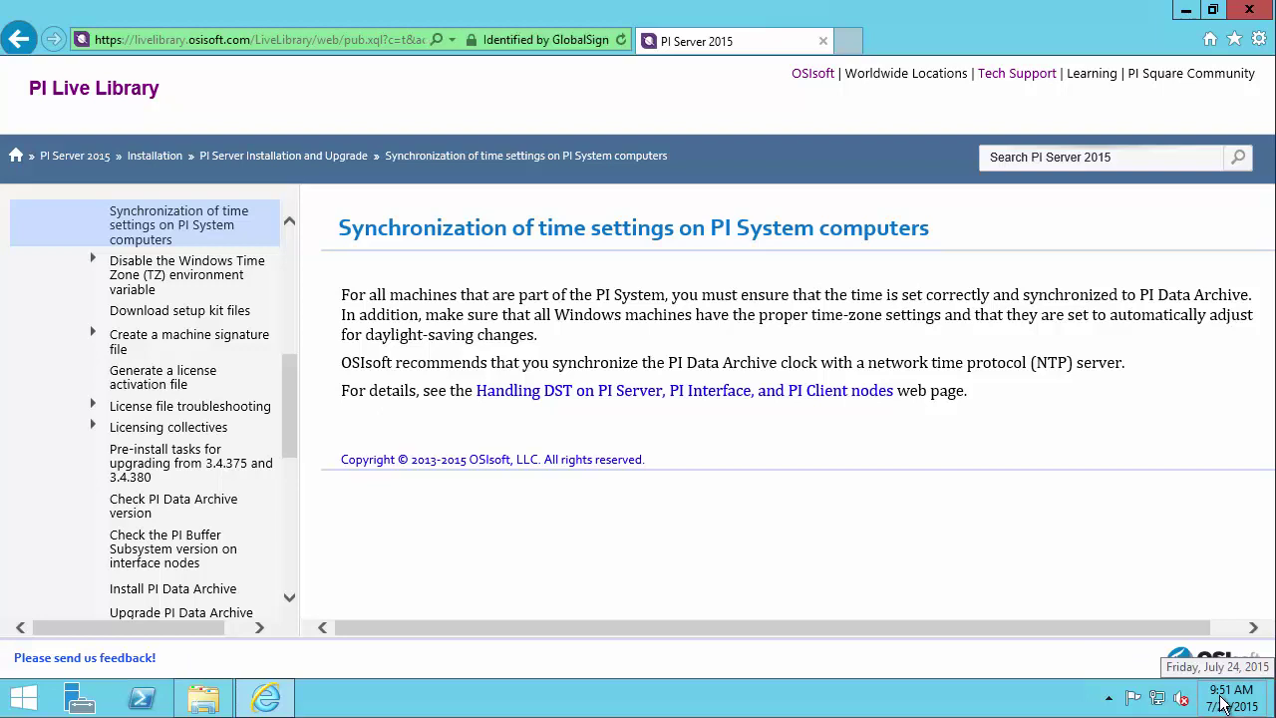
{"action": "left_click", "coordinate": [1225, 704]}
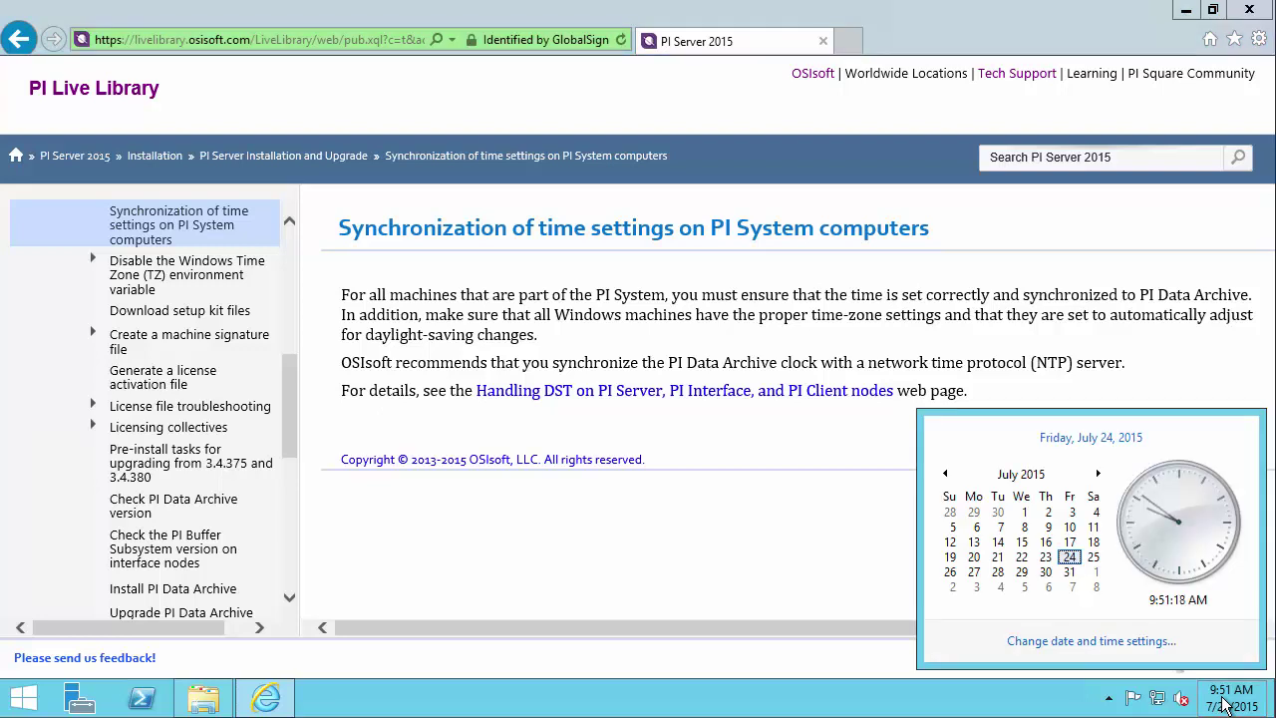
{"action": "left_click", "coordinate": [1137, 646]}
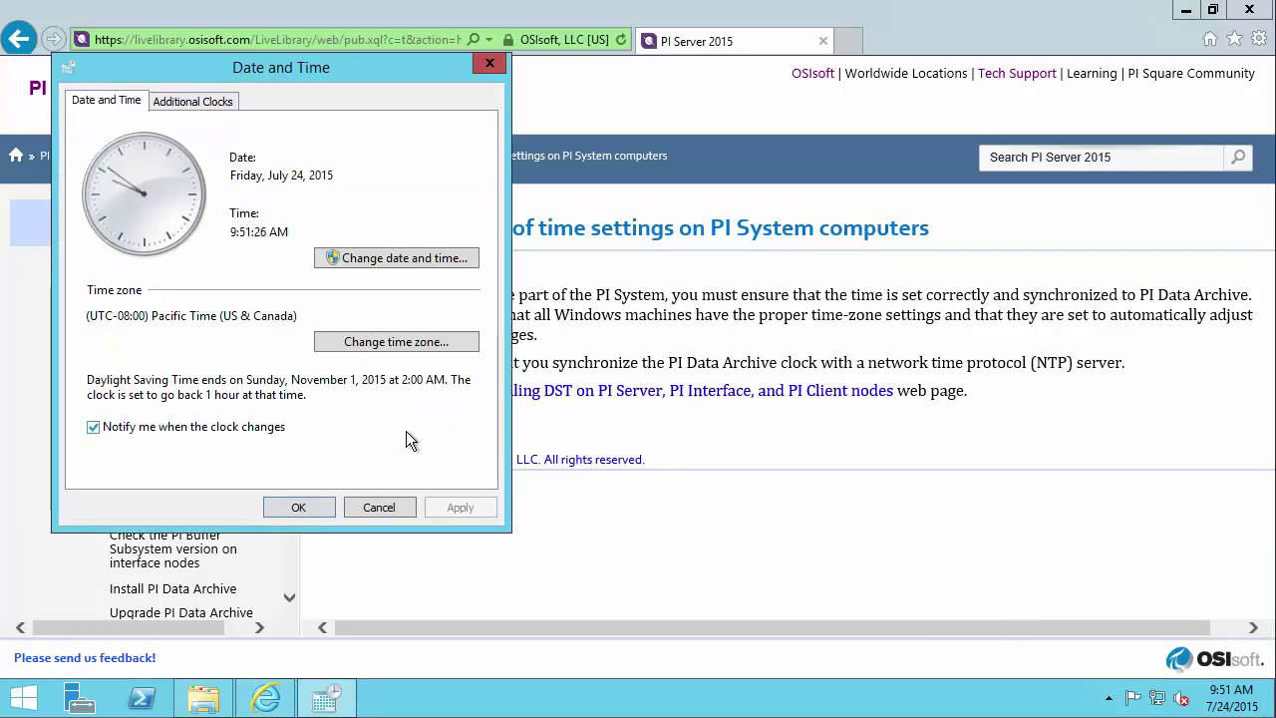
{"action": "left_click", "coordinate": [299, 508]}
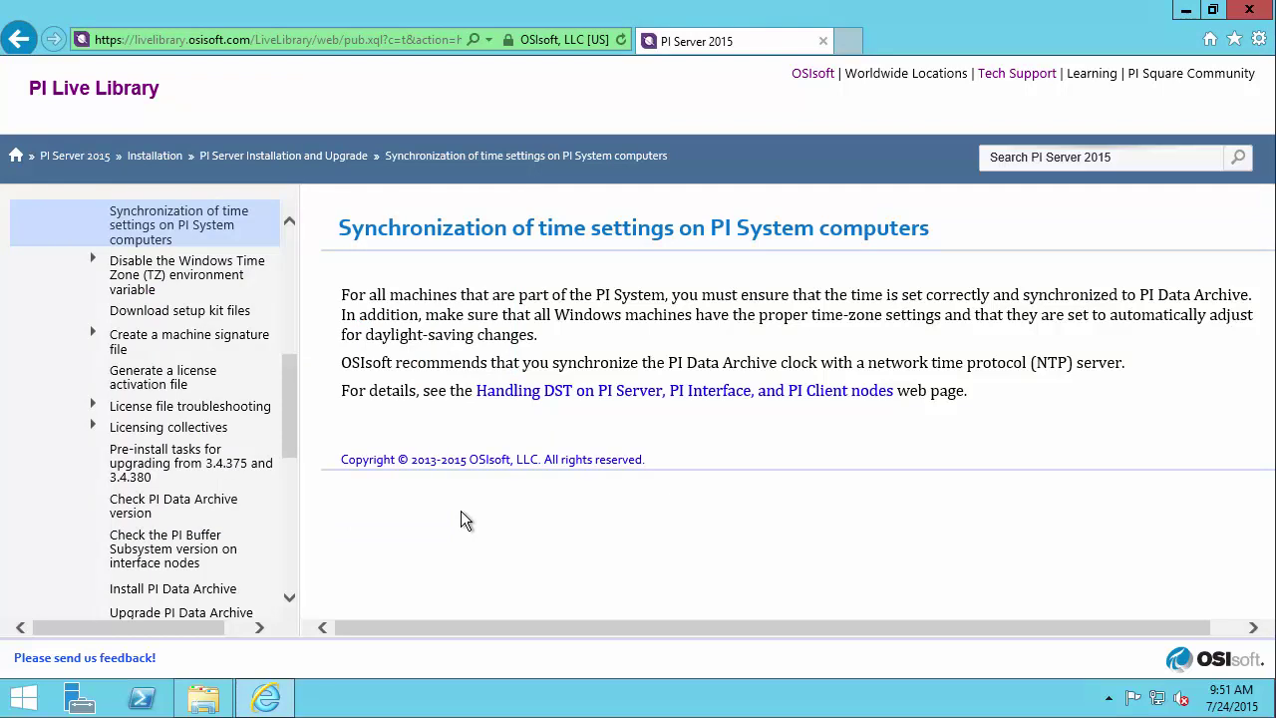
- From the deployment plan, open the Disable TZ environment variable article's Windows Server 2012 R2 instructions
{"action": "key", "text": "alt+Left"}
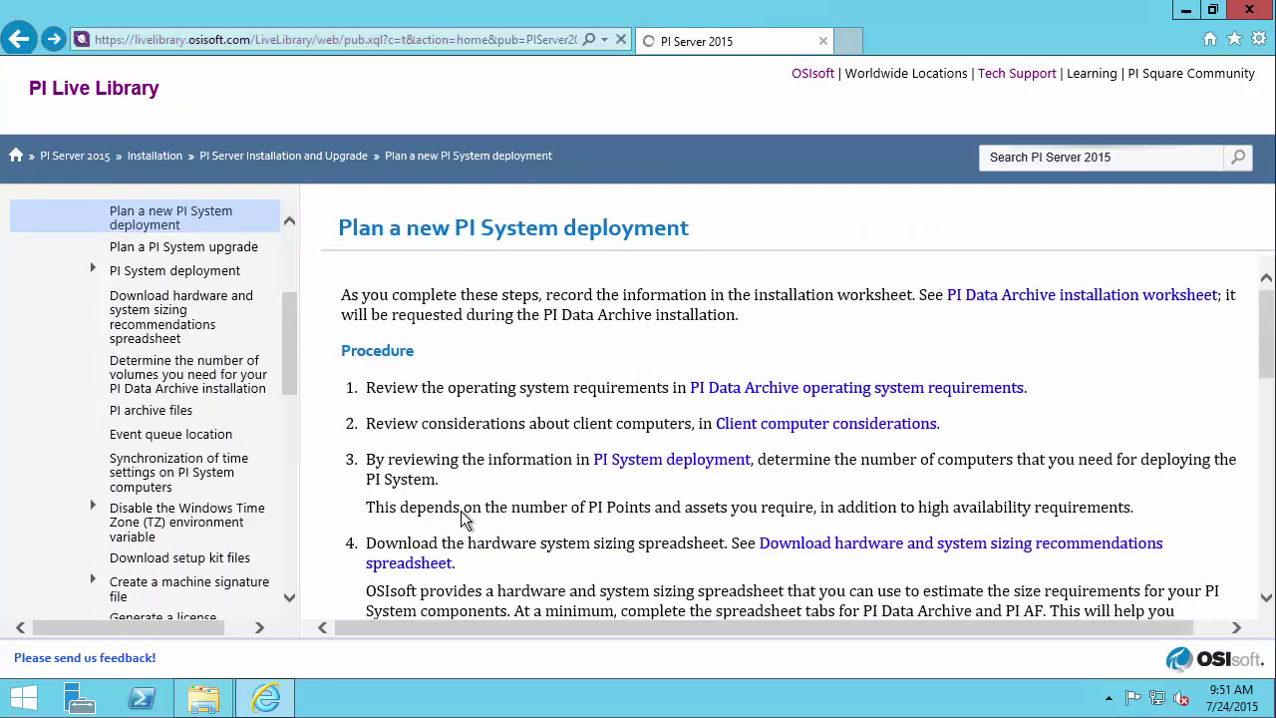
{"action": "scroll", "coordinate": [481, 423], "scroll_direction": "down", "scroll_amount": 10}
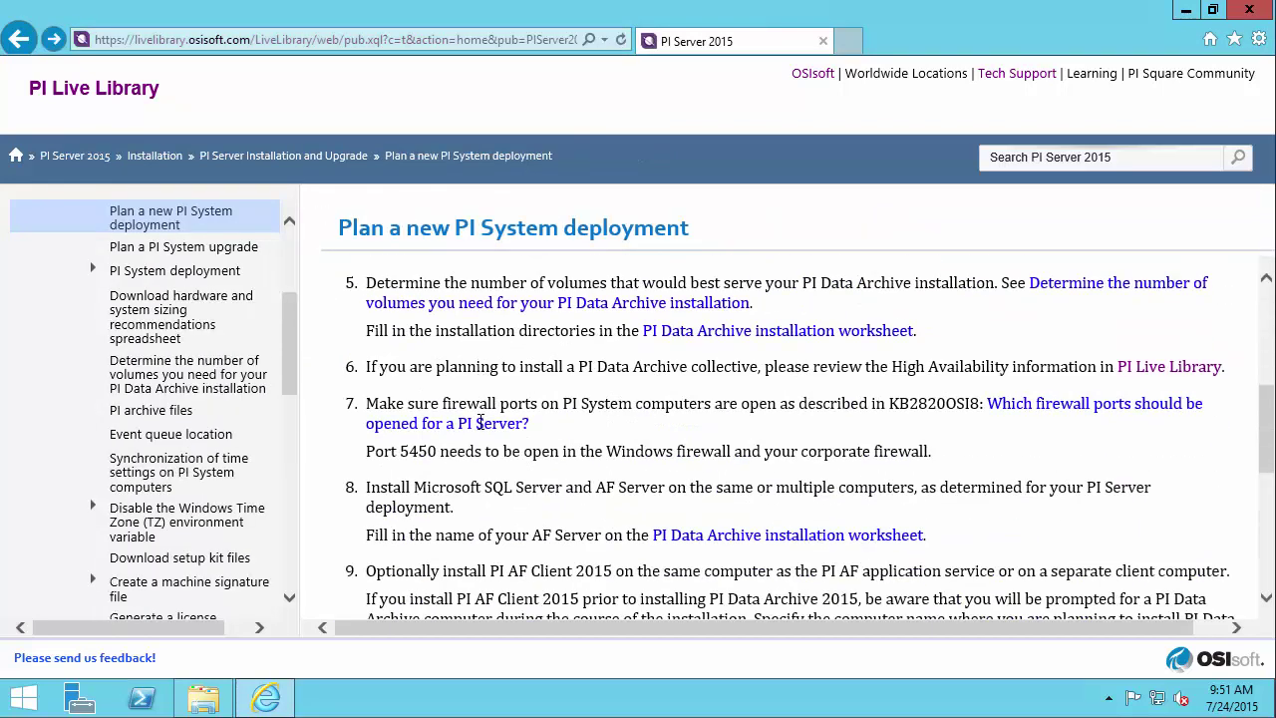
{"action": "scroll", "coordinate": [478, 423], "scroll_direction": "down", "scroll_amount": 1}
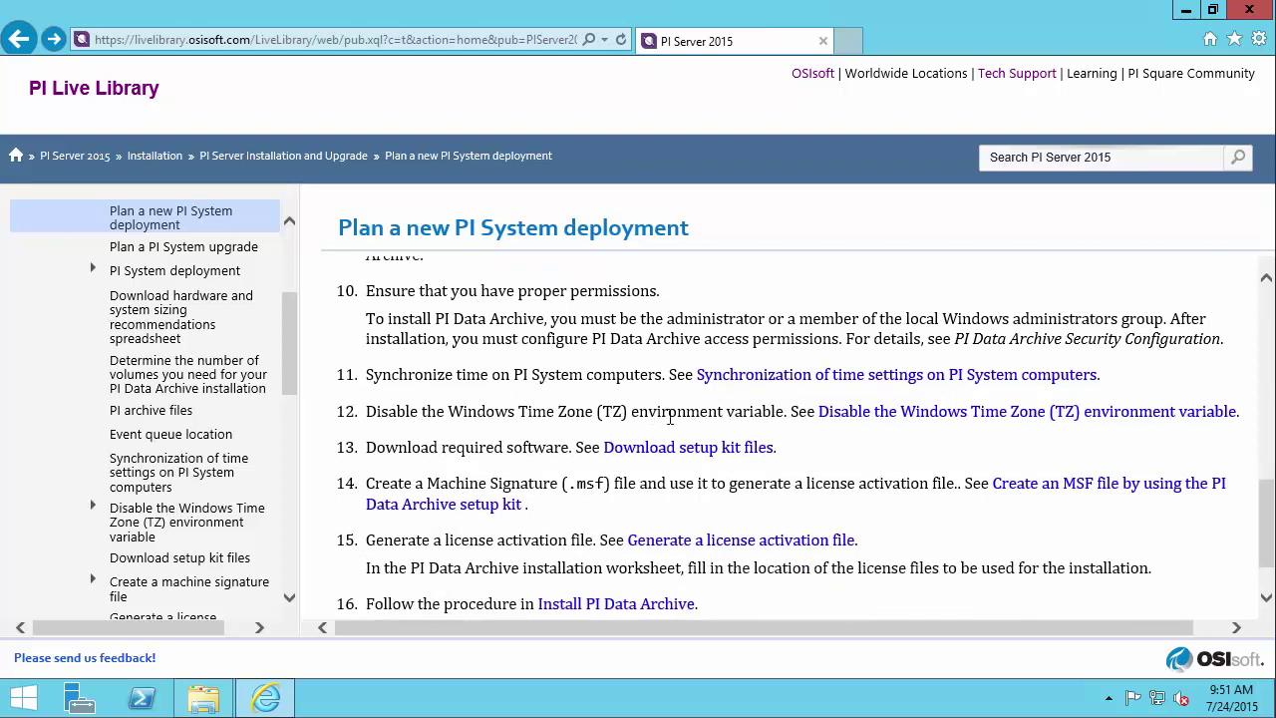
{"action": "left_click", "coordinate": [856, 419]}
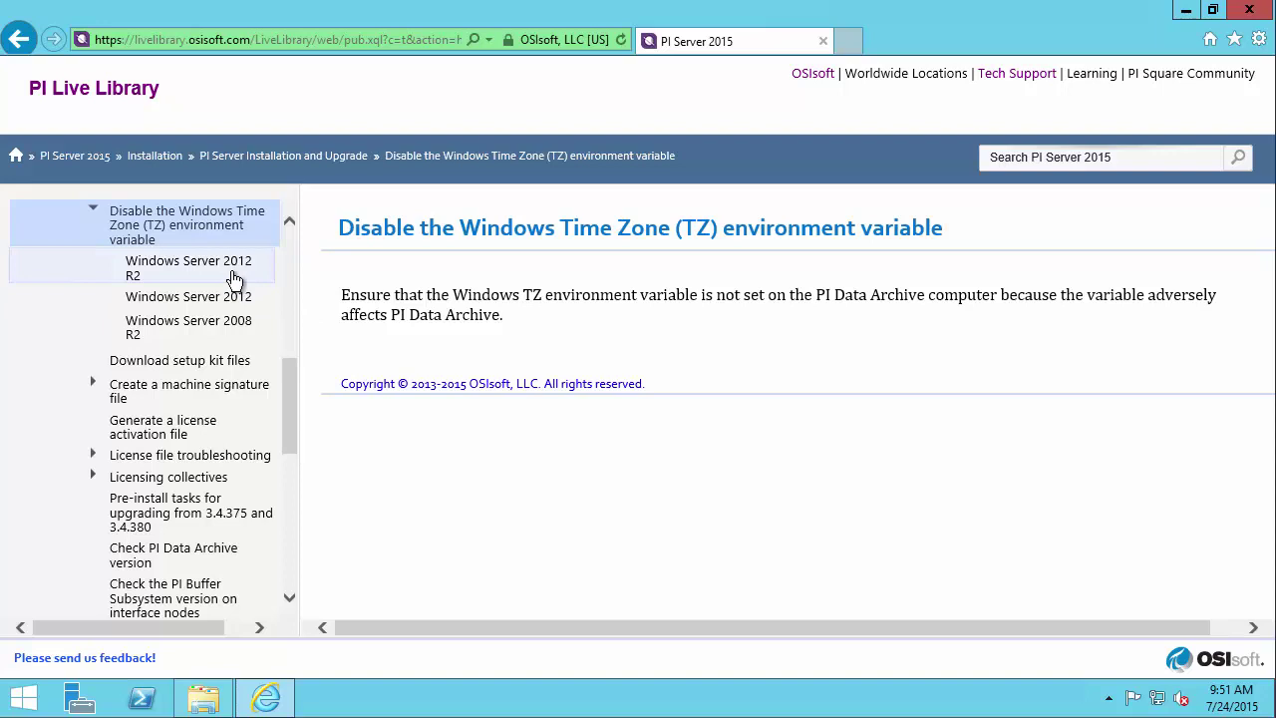
{"action": "left_click", "coordinate": [234, 279]}
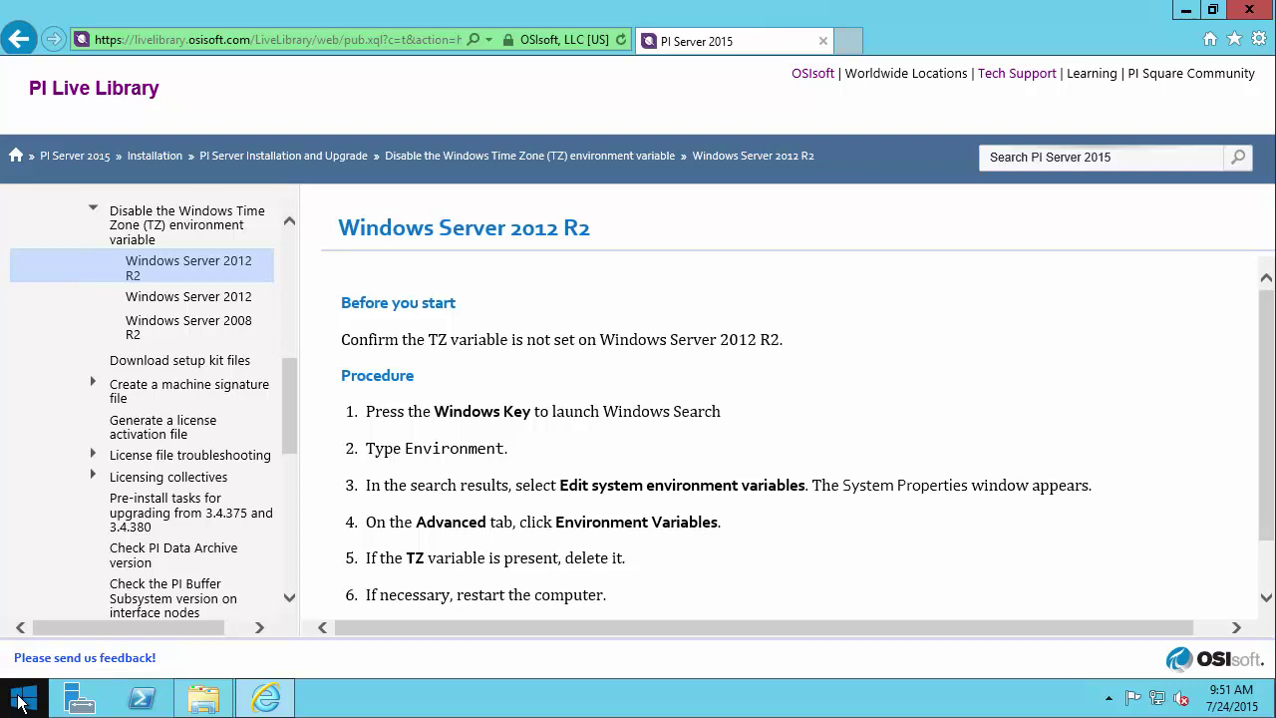
- Check the system environment variables for a TZ entry, then go back to the previous help page
{"action": "left_click", "coordinate": [22, 701]}
{"action": "type", "text": "en"}
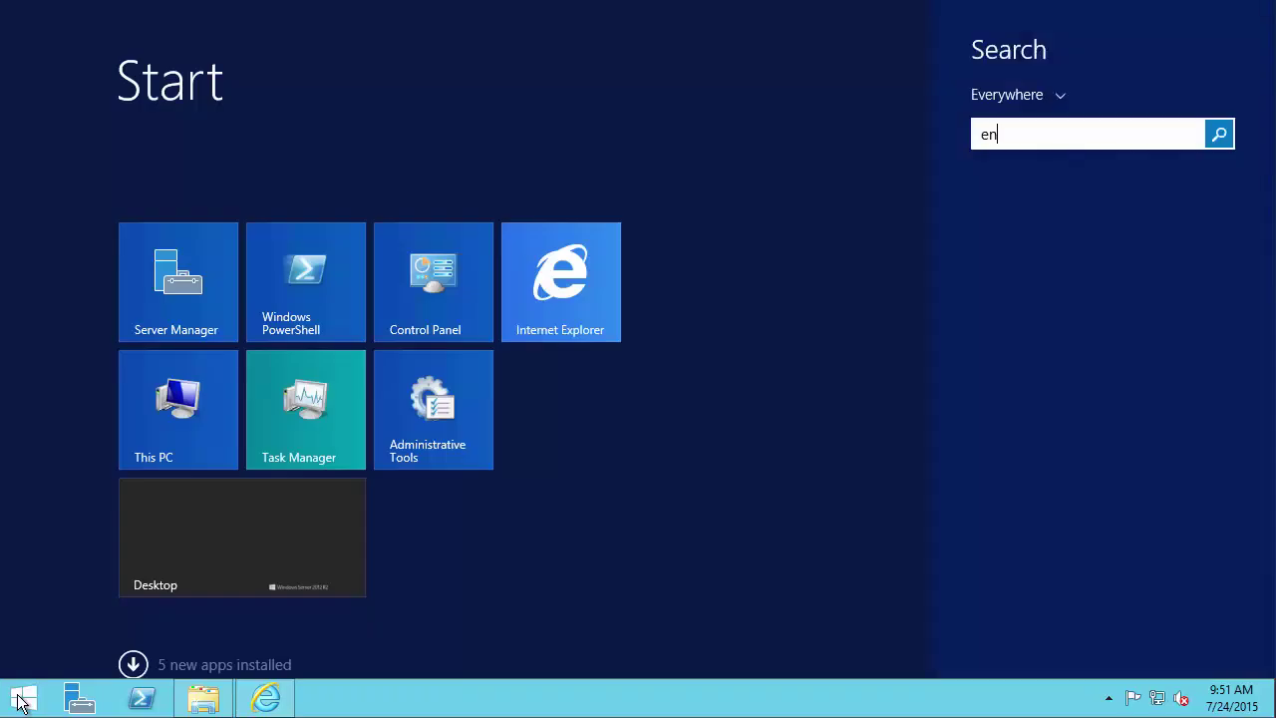
{"action": "type", "text": "vironment"}
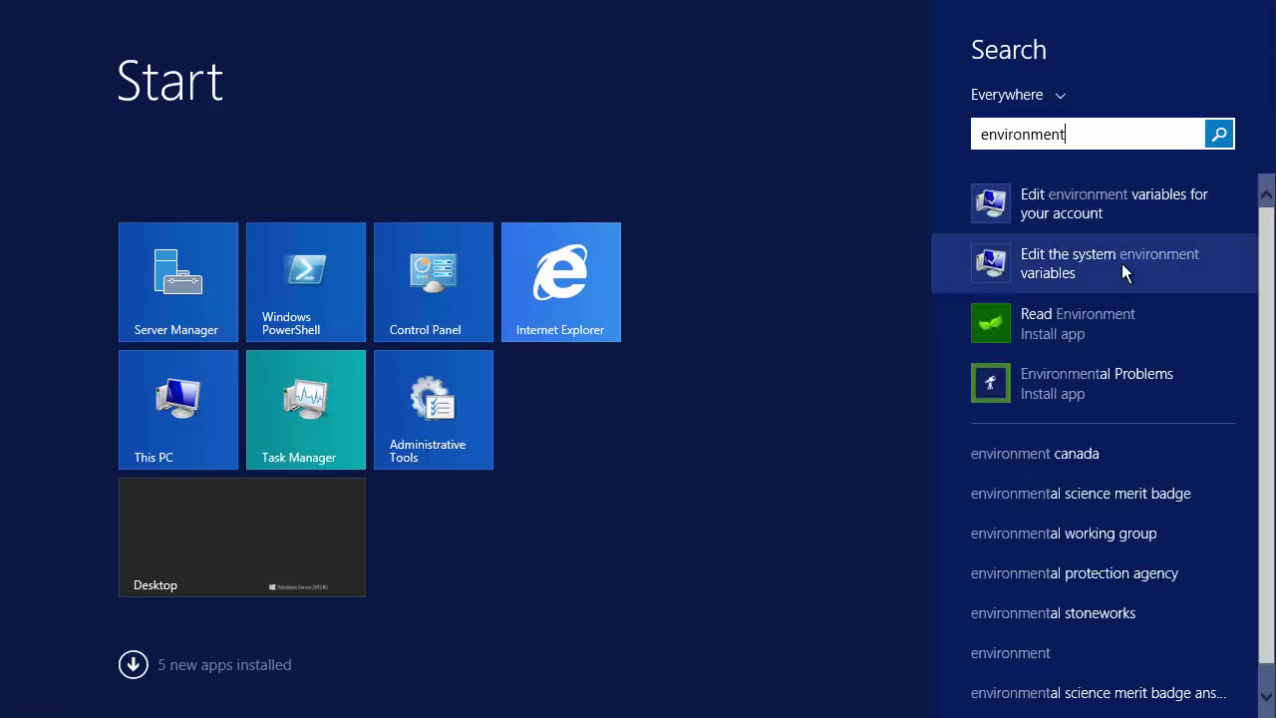
{"action": "left_click", "coordinate": [1122, 263]}
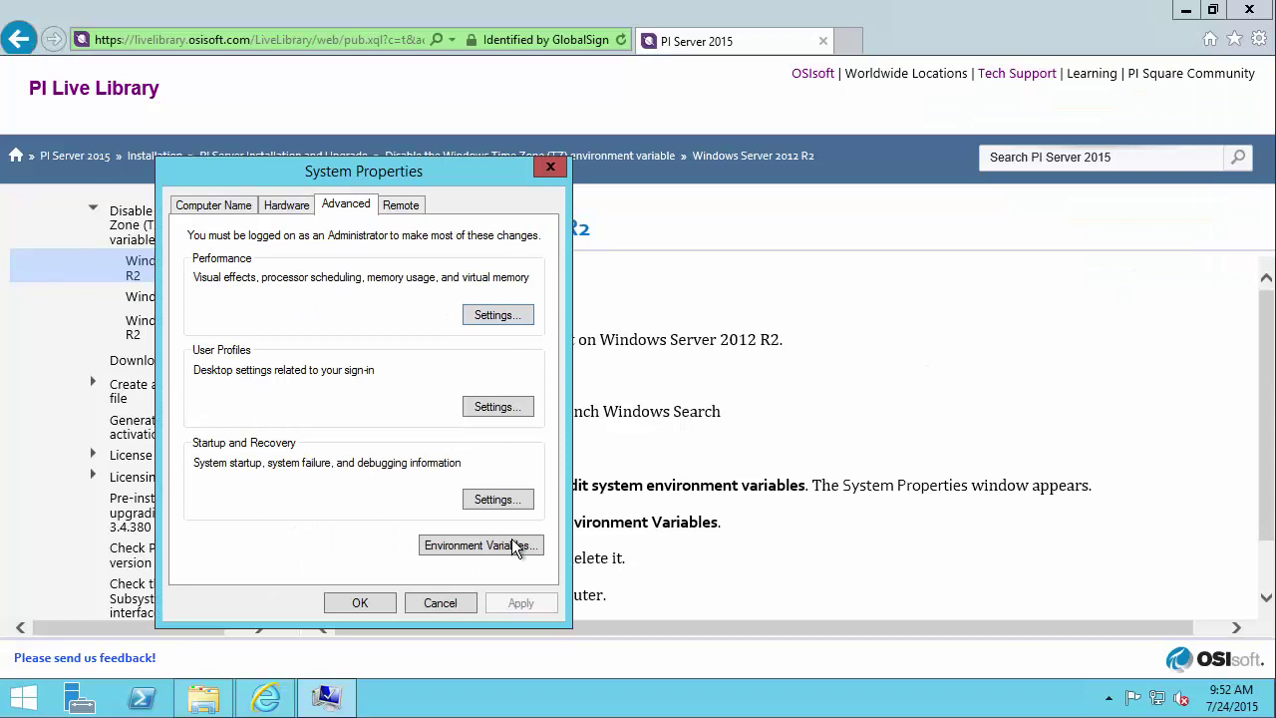
{"action": "left_click", "coordinate": [512, 551]}
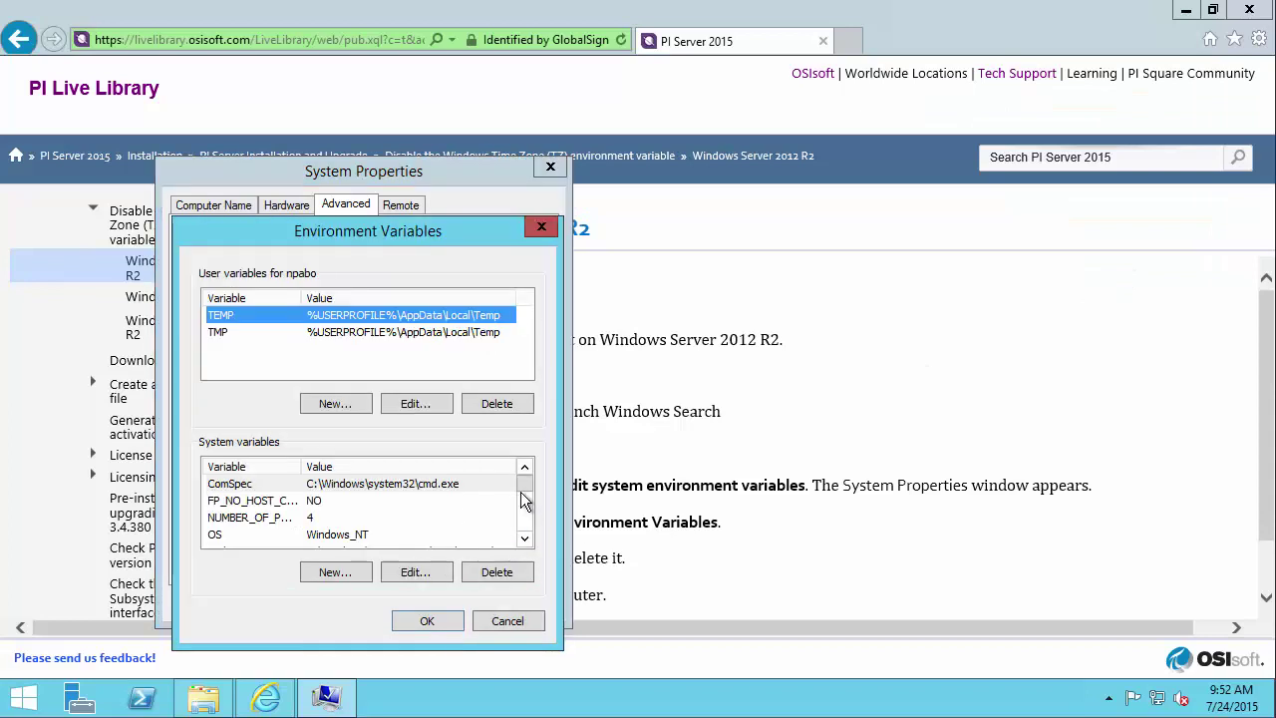
{"action": "mouse_move", "coordinate": [526, 491]}
{"action": "left_mouse_down"}
{"action": "mouse_move", "coordinate": [527, 539]}
{"action": "mouse_move", "coordinate": [524, 510]}
{"action": "left_mouse_up"}
{"action": "left_click", "coordinate": [427, 621]}
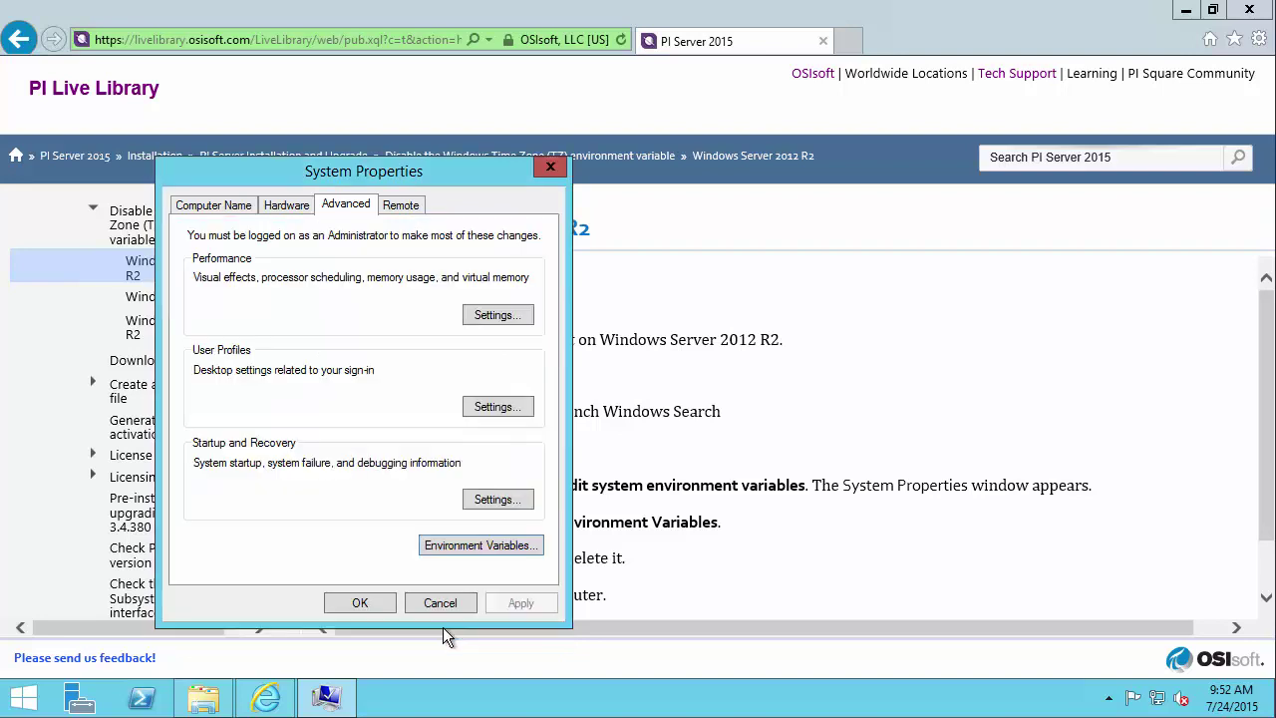
{"action": "left_click", "coordinate": [375, 610]}
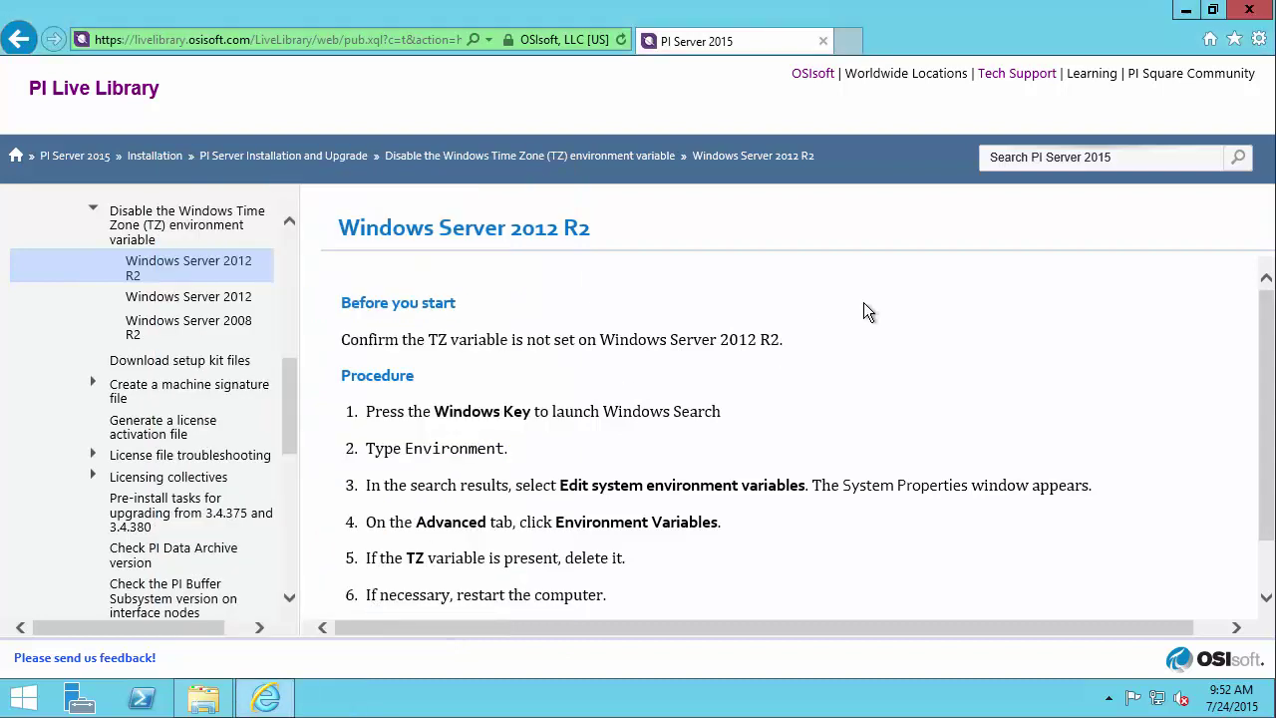
{"action": "key", "text": "alt+Left"}
{"action": "key", "text": "alt+Left"}
- Review the Create an MSF file article from the deployment plan, then return to the plan
{"action": "scroll", "coordinate": [858, 393], "scroll_direction": "down", "scroll_amount": 7}
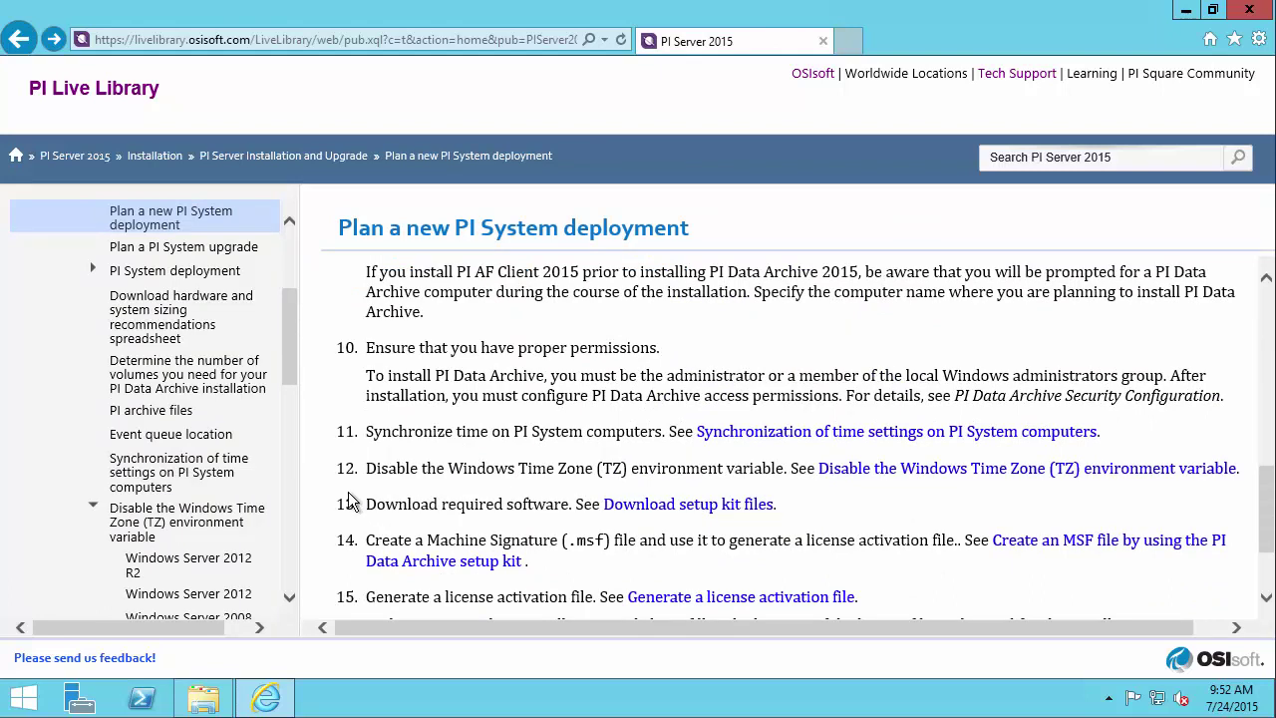
{"action": "scroll", "coordinate": [397, 475], "scroll_direction": "down", "scroll_amount": 2}
{"action": "scroll", "coordinate": [397, 475], "scroll_direction": "down", "scroll_amount": 2}
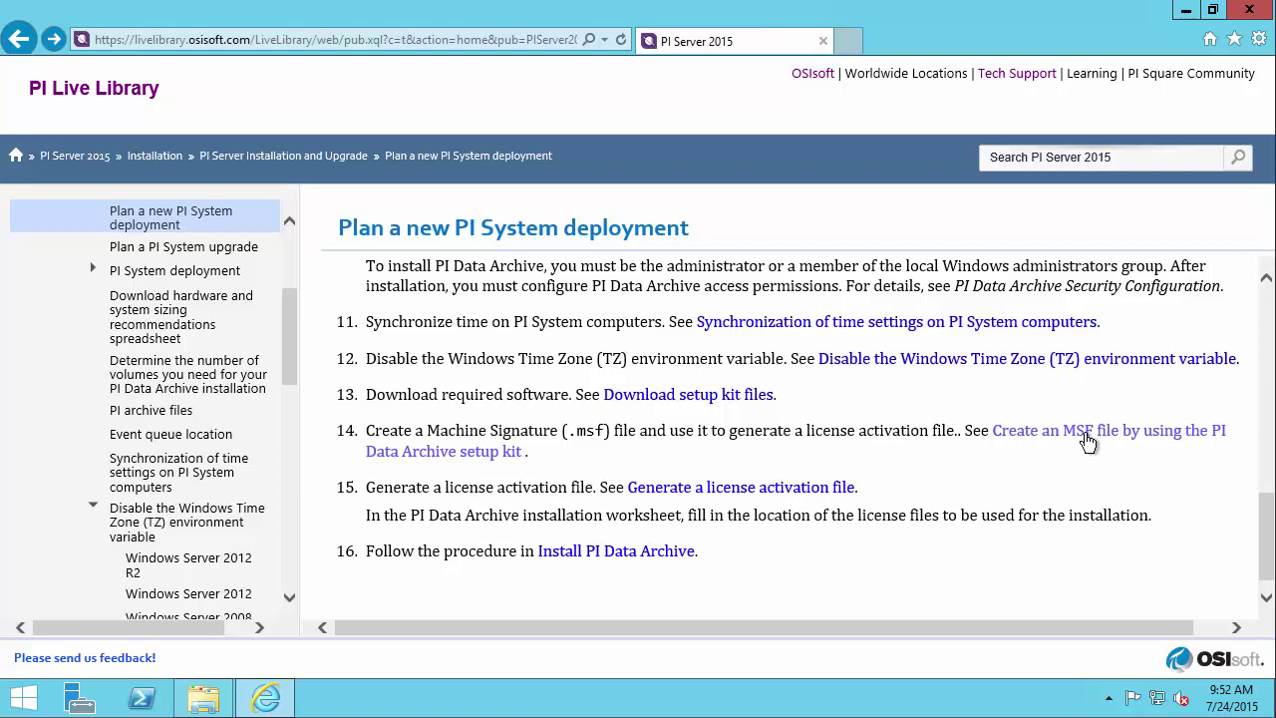
{"action": "left_click", "coordinate": [1087, 441]}
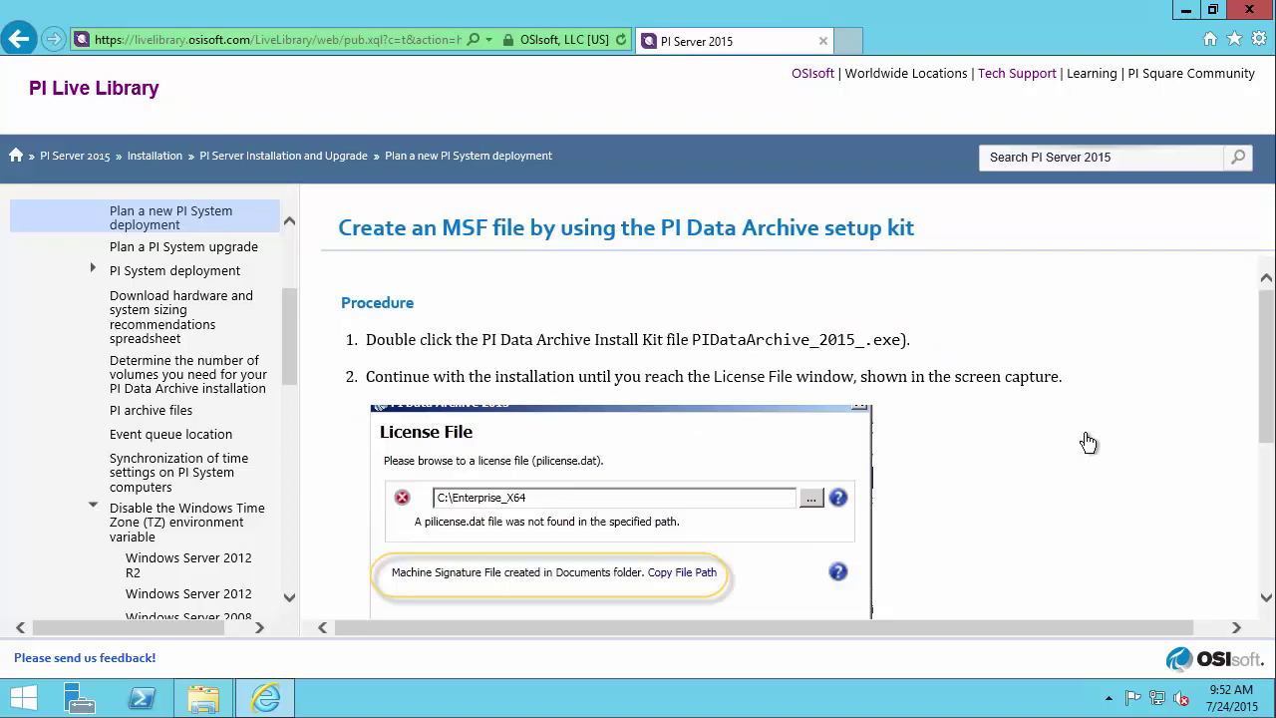
{"action": "scroll", "coordinate": [1085, 442], "scroll_direction": "down", "scroll_amount": 4}
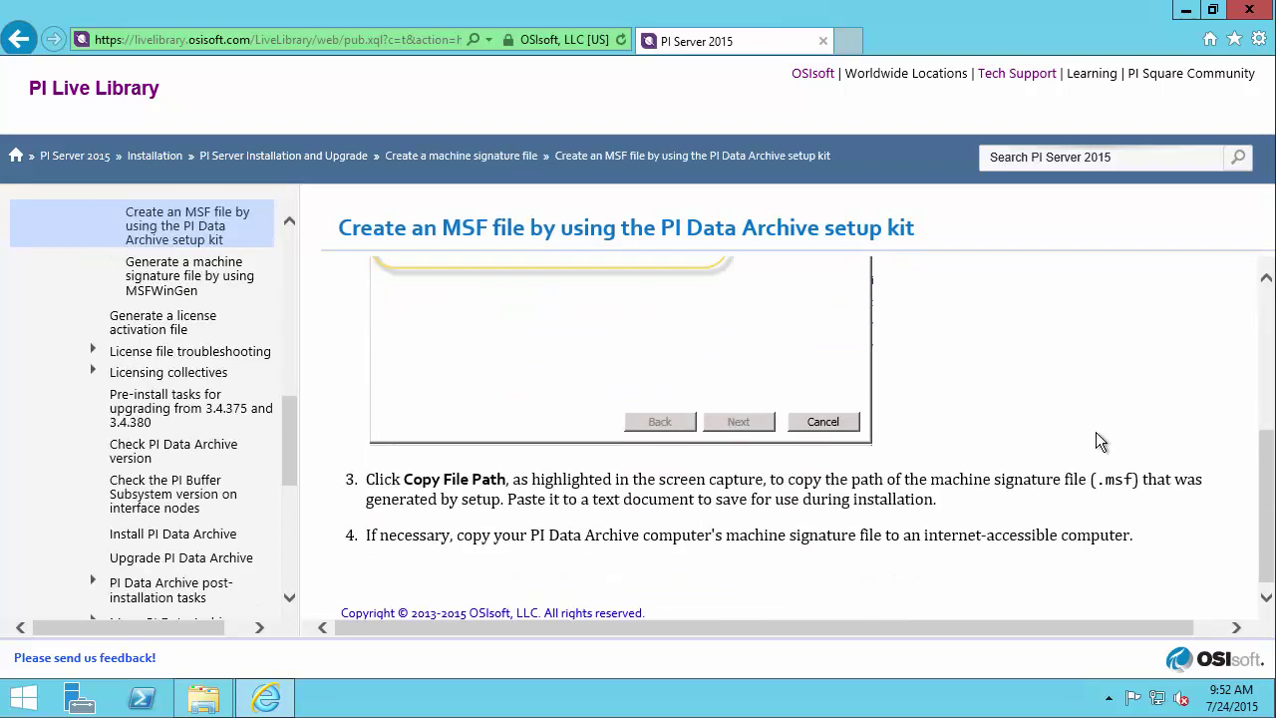
{"action": "scroll", "coordinate": [1096, 442], "scroll_direction": "up", "scroll_amount": 4}
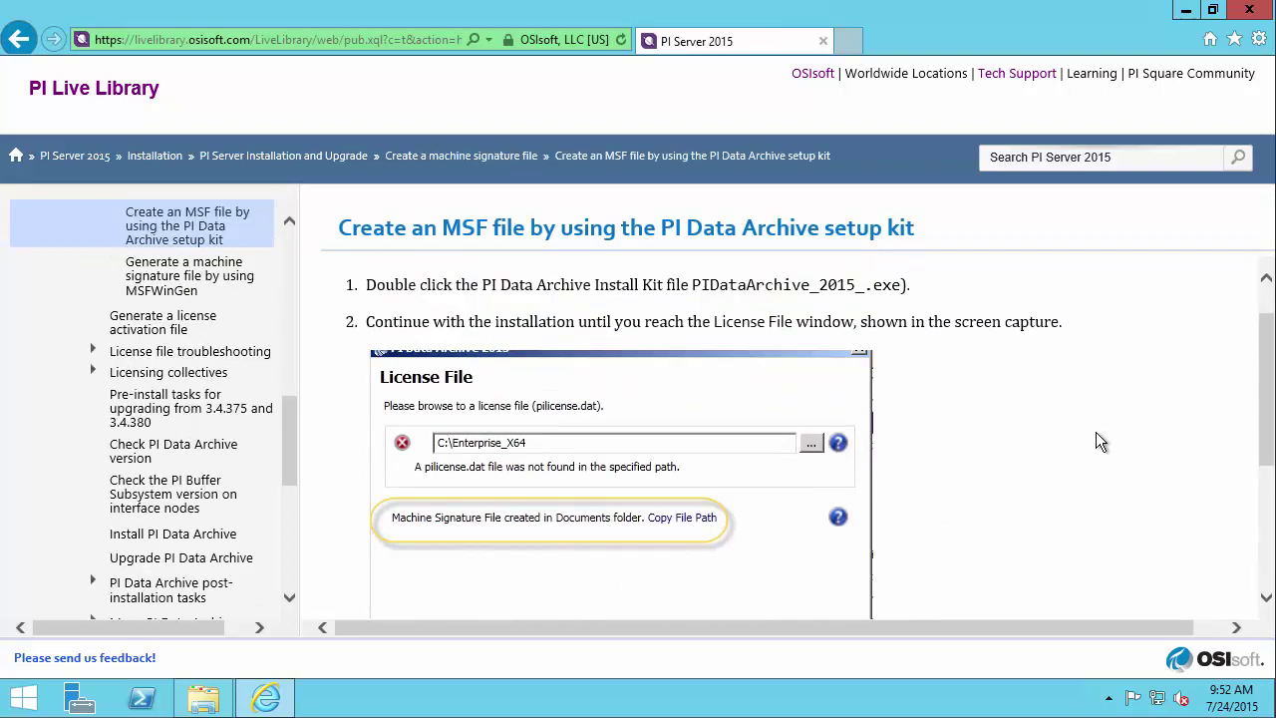
{"action": "key", "text": "alt+Left"}
- Open the Install PI Data Archive topic from step 16 and minimize Internet Explorer
{"action": "scroll", "coordinate": [1097, 439], "scroll_direction": "down", "scroll_amount": 8}
{"action": "scroll", "coordinate": [1115, 419], "scroll_direction": "down", "scroll_amount": 3}
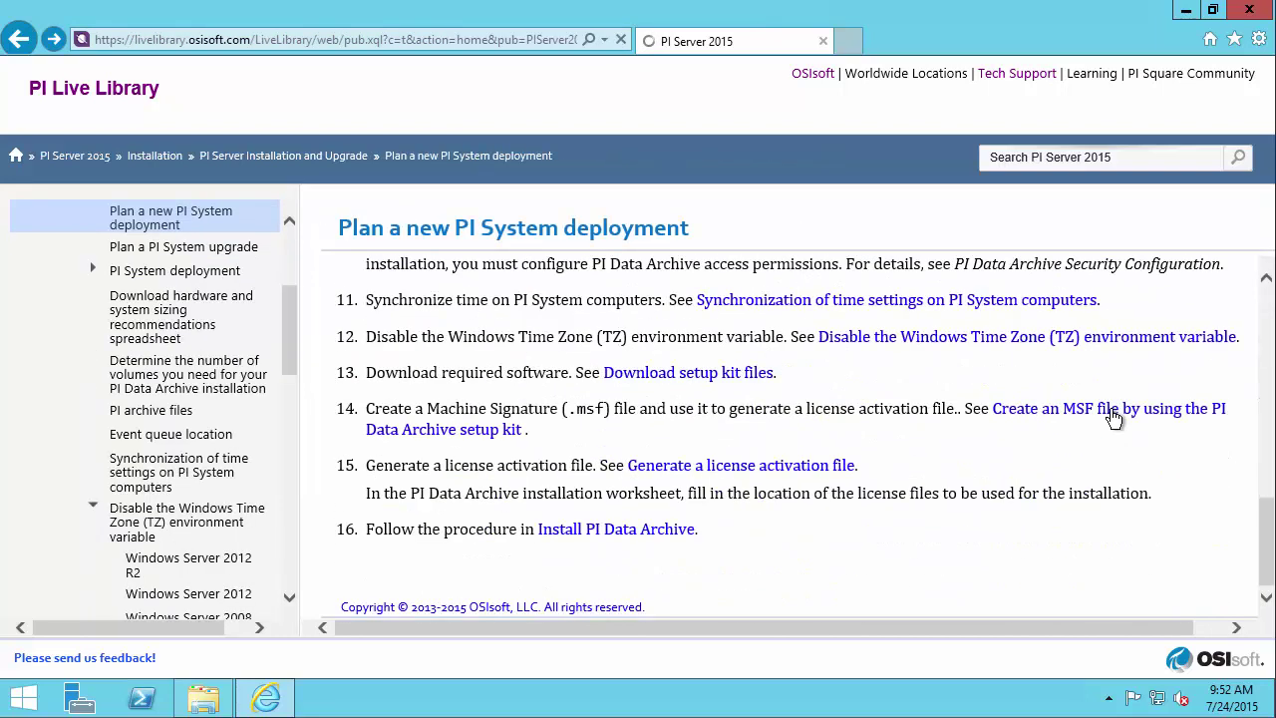
{"action": "left_click", "coordinate": [667, 531]}
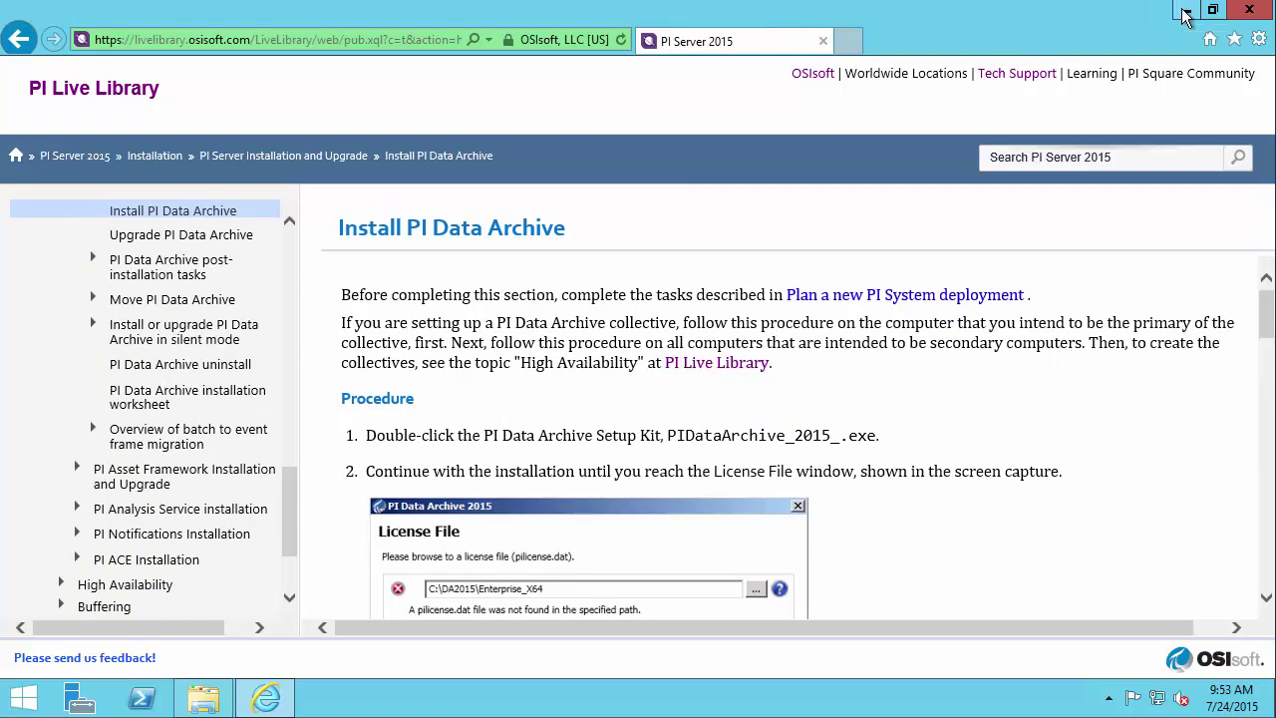
{"action": "left_click", "coordinate": [1185, 11]}
- Run the PIDataArchive_2015_ setup kit as administrator, approving the UAC prompt
{"action": "left_click", "coordinate": [215, 700]}
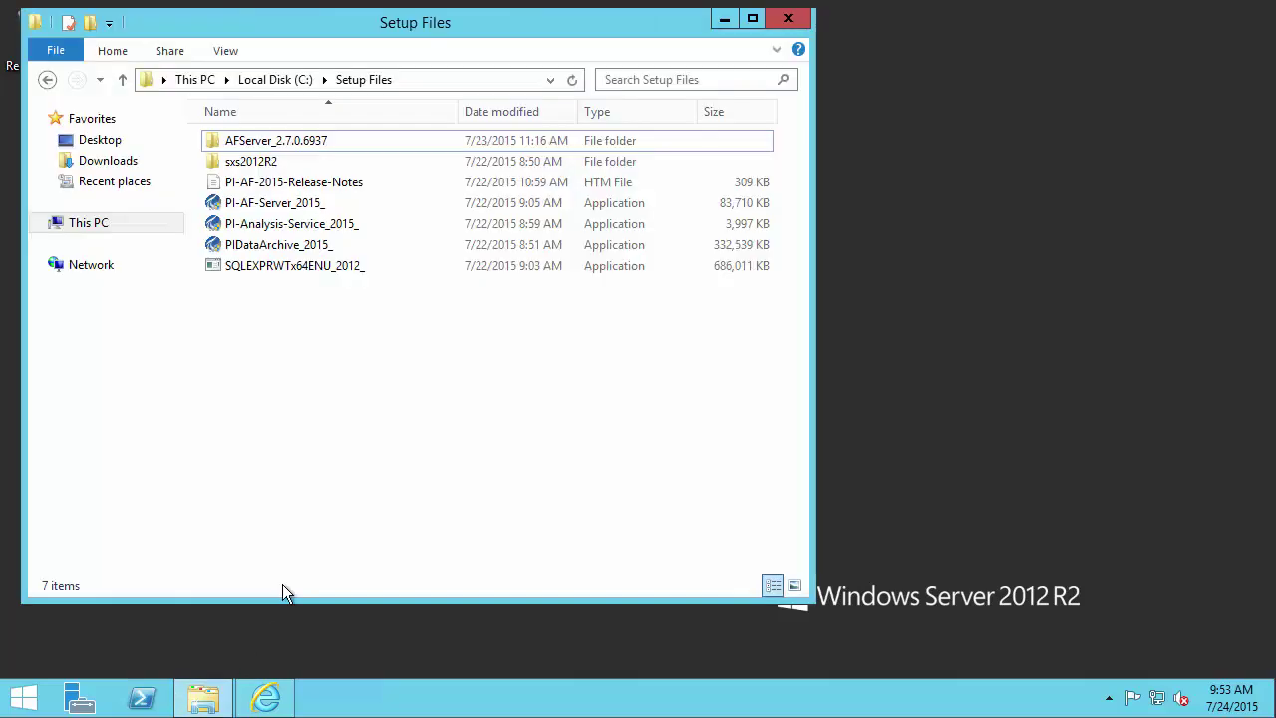
{"action": "left_click", "coordinate": [285, 248]}
{"action": "right_click", "coordinate": [285, 249]}
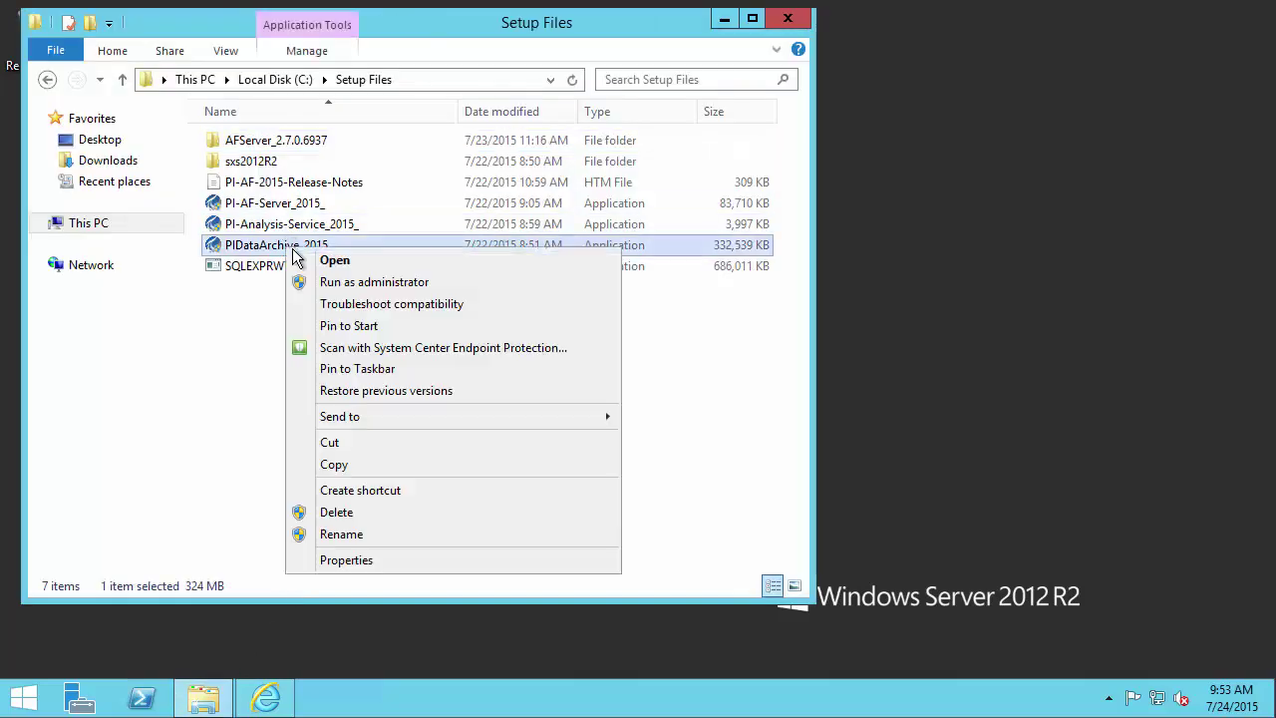
{"action": "left_click", "coordinate": [374, 283]}
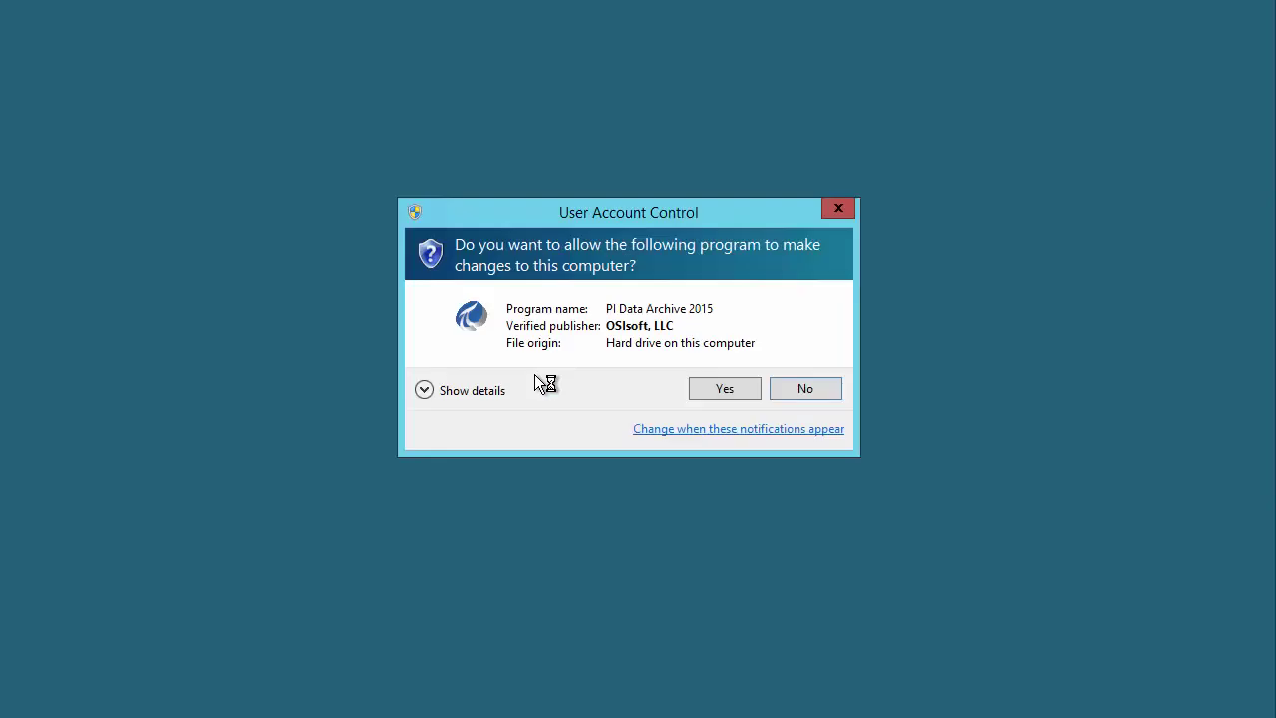
{"action": "left_click", "coordinate": [697, 388]}
- Extract the setup kit into C:\Setup Files
{"action": "left_click", "coordinate": [817, 371]}
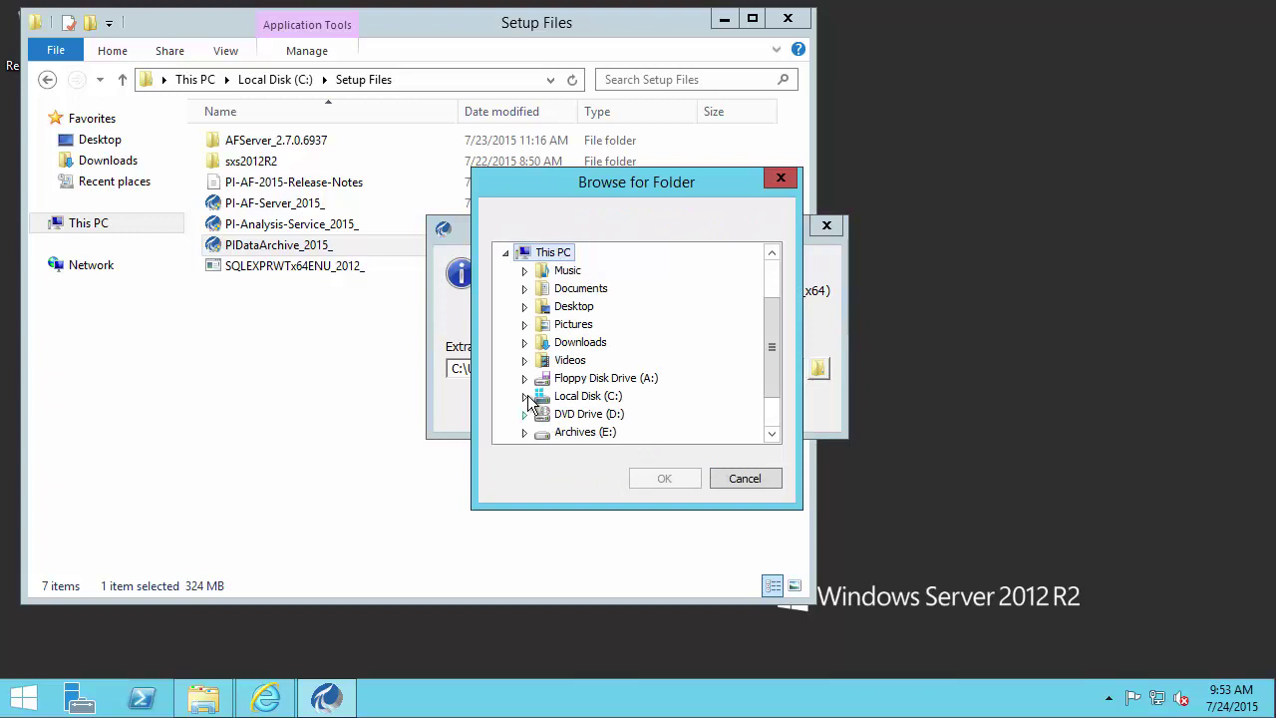
{"action": "left_click", "coordinate": [525, 395]}
{"action": "left_click", "coordinate": [584, 375]}
{"action": "left_click", "coordinate": [664, 479]}
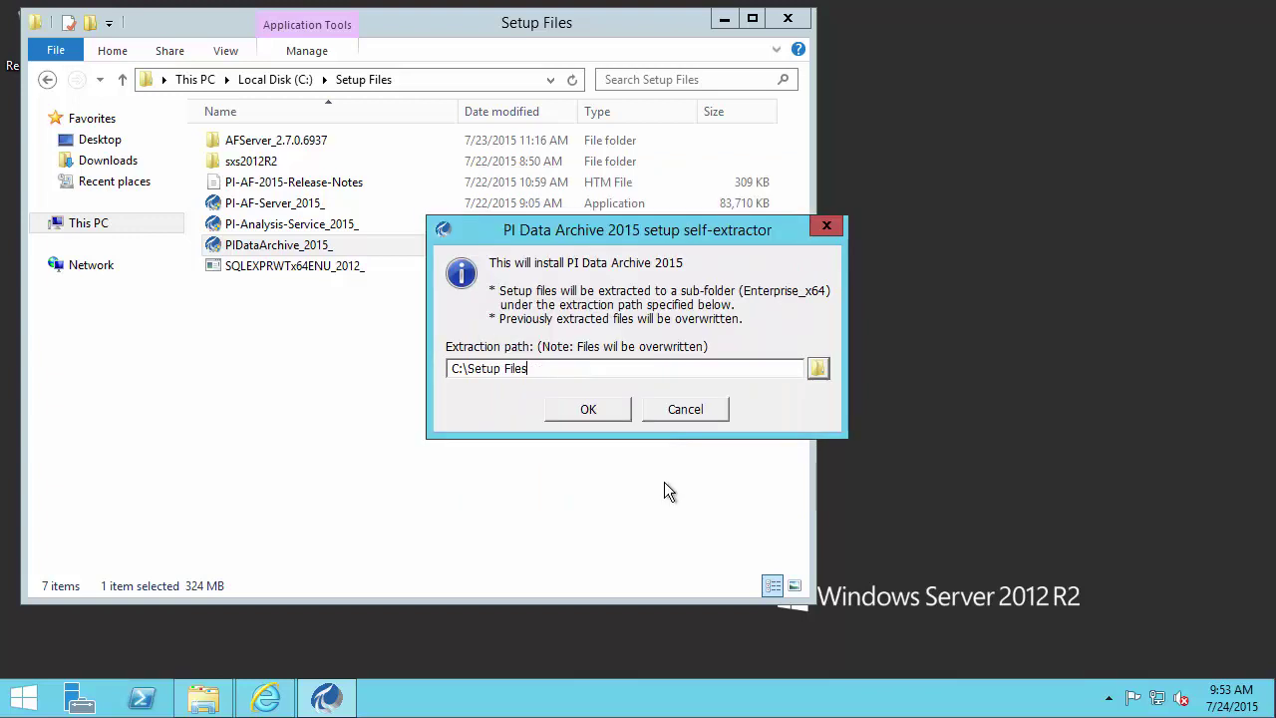
{"action": "left_click", "coordinate": [611, 415]}
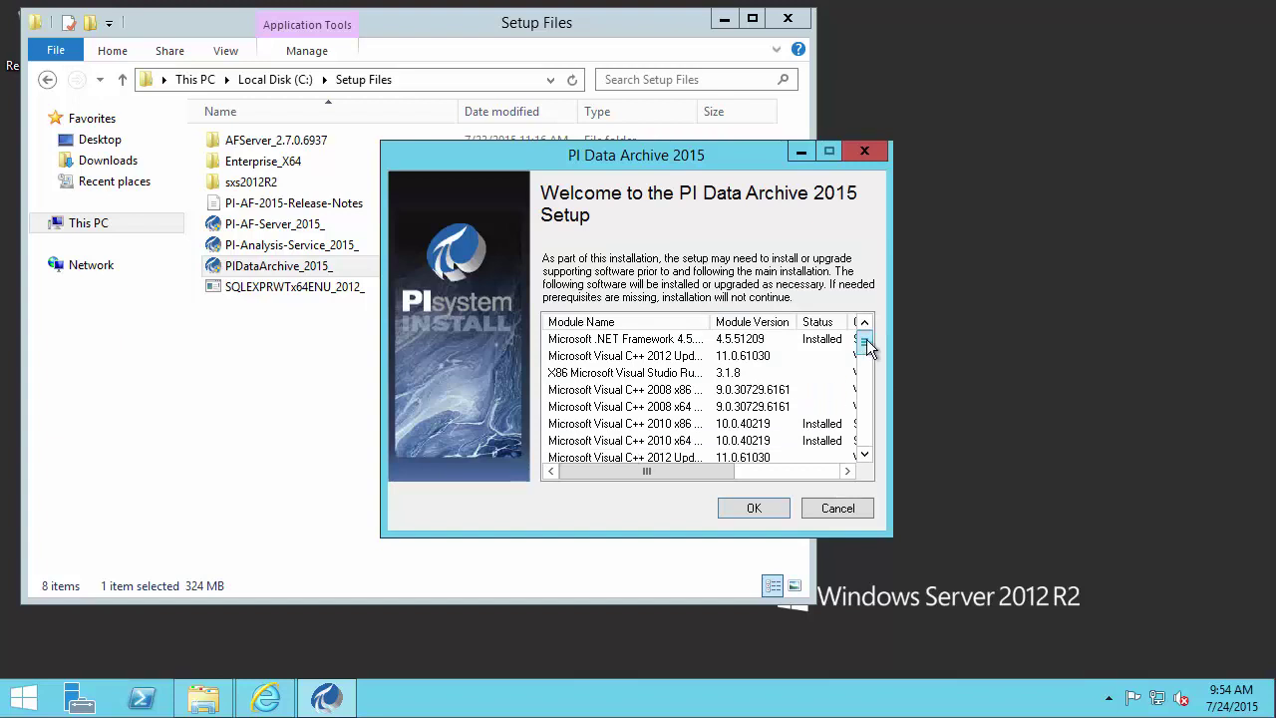
- Begin setup from the module list, reach the License File page, then return to the Live Library
{"action": "left_click_drag", "start_coordinate": [865, 344], "coordinate": [865, 376]}
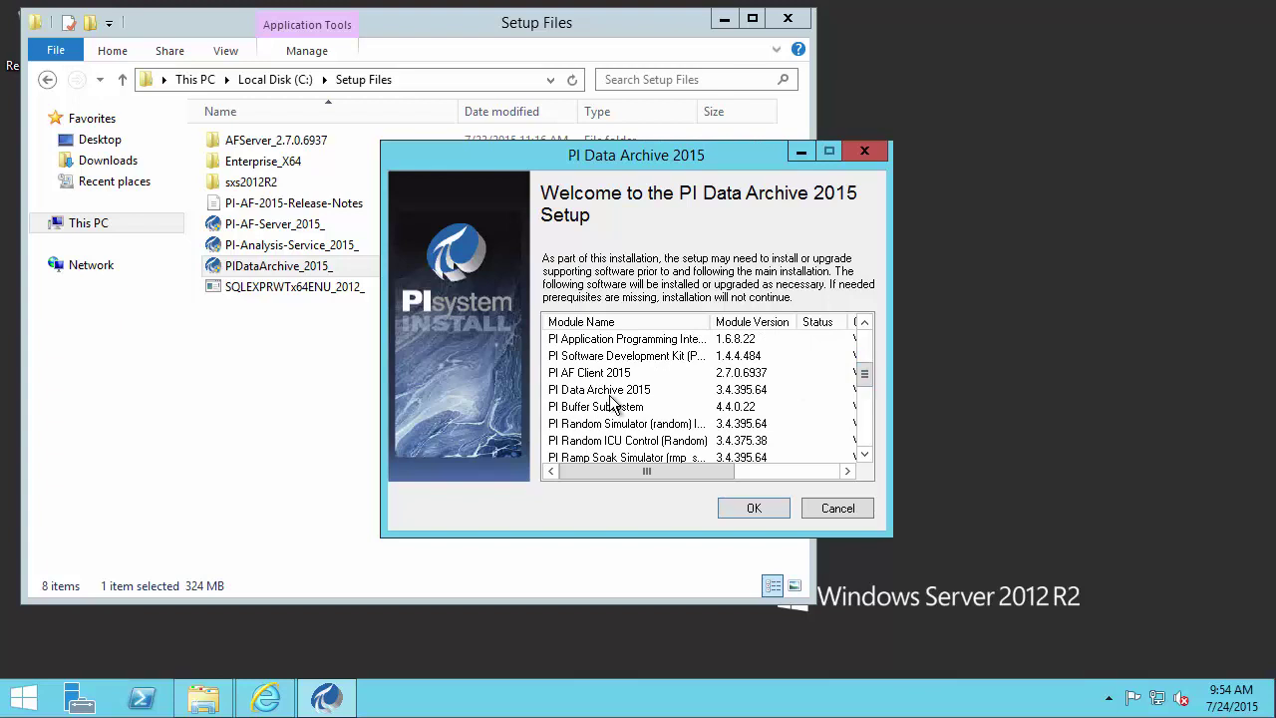
{"action": "left_click", "coordinate": [611, 394]}
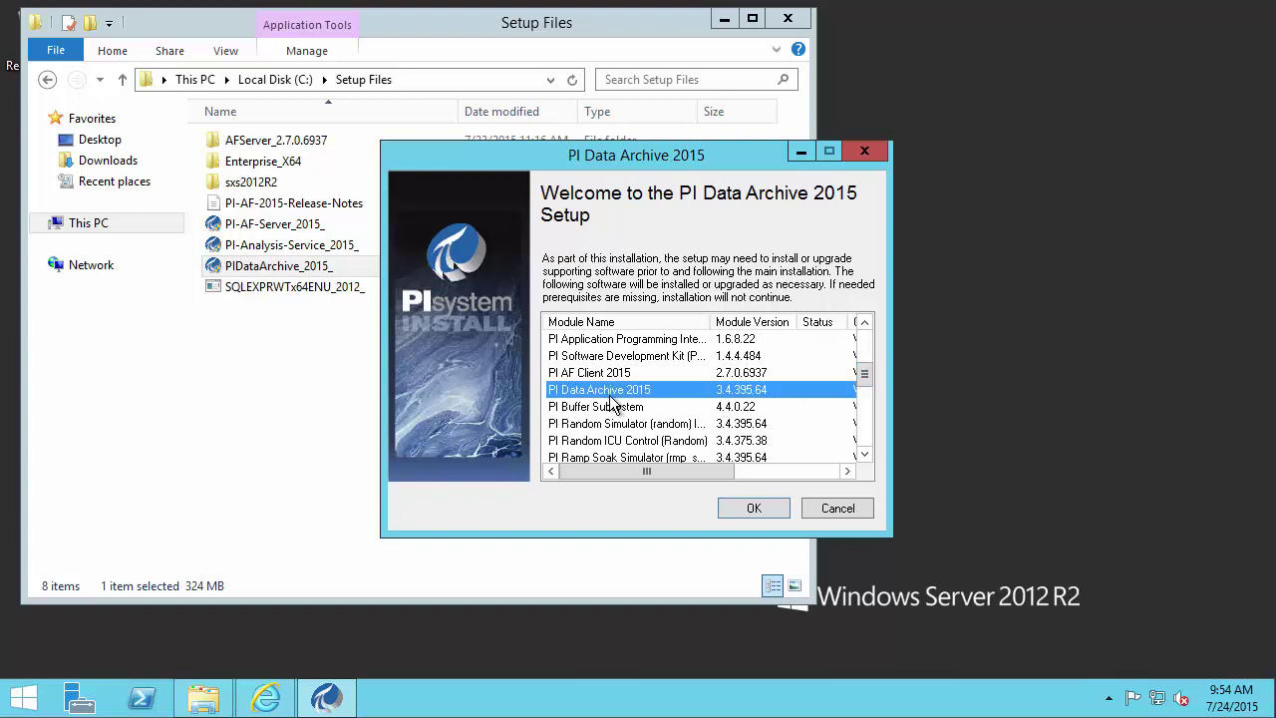
{"action": "left_click", "coordinate": [729, 508]}
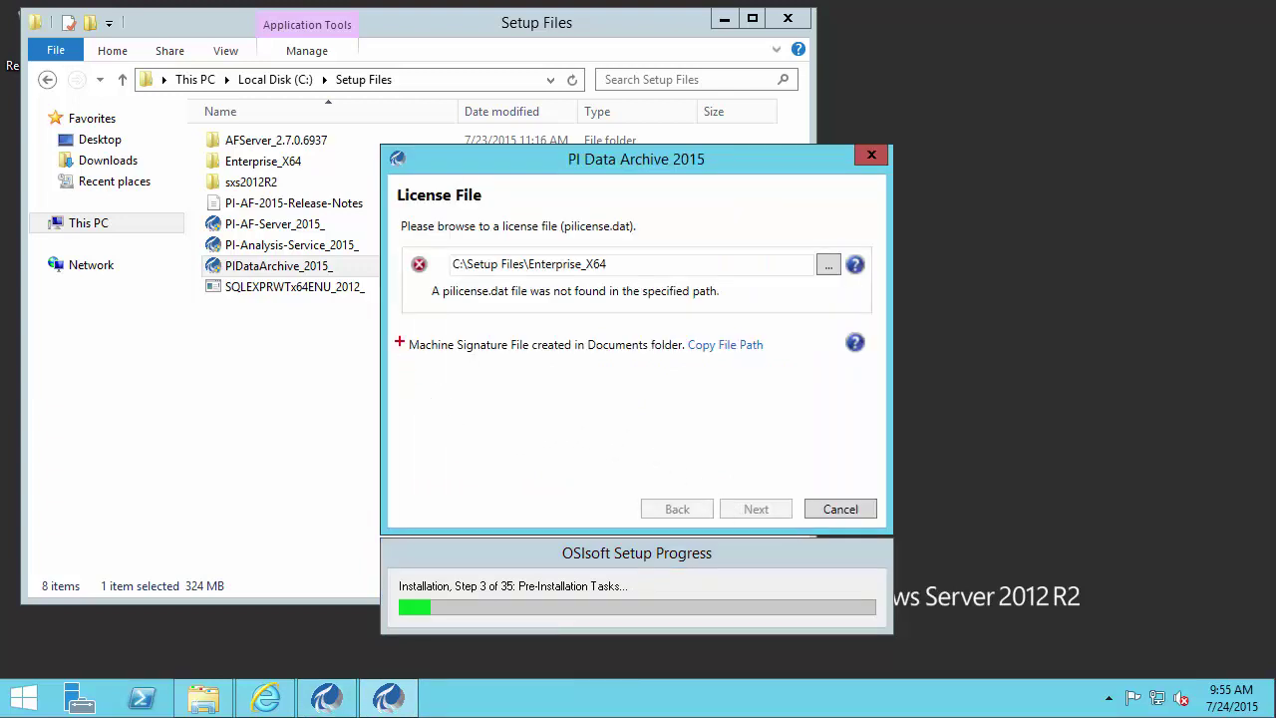
{"action": "mouse_move", "coordinate": [399, 328]}
{"action": "left_mouse_down"}
{"action": "mouse_move", "coordinate": [480, 365]}
{"action": "mouse_move", "coordinate": [536, 363]}
{"action": "mouse_move", "coordinate": [568, 393]}
{"action": "left_mouse_up"}
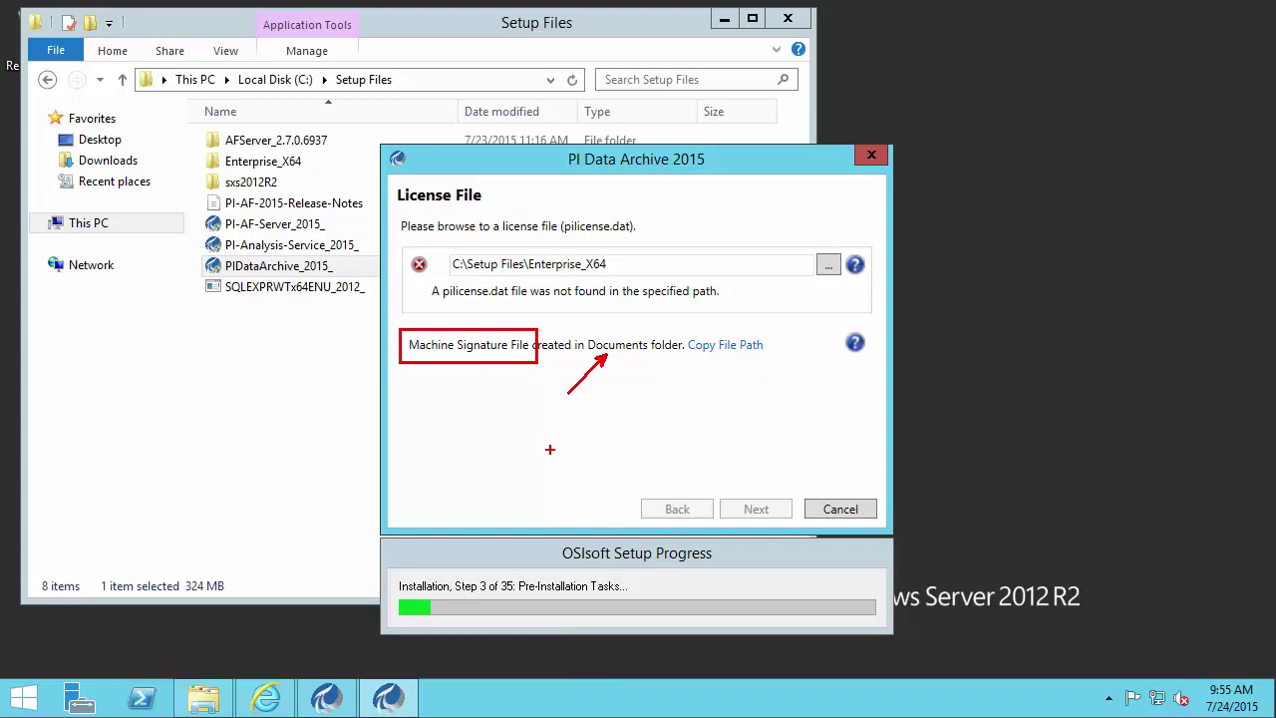
{"action": "key", "text": "Escape"}
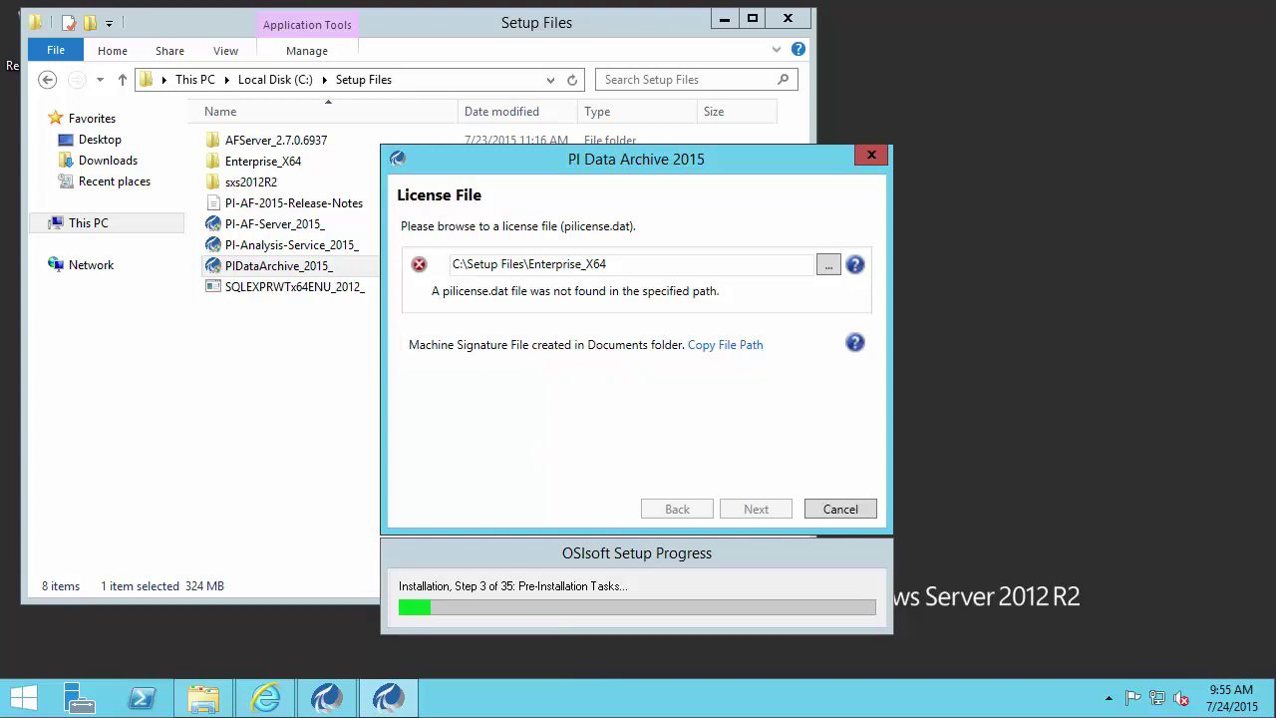
{"action": "left_click", "coordinate": [277, 703]}
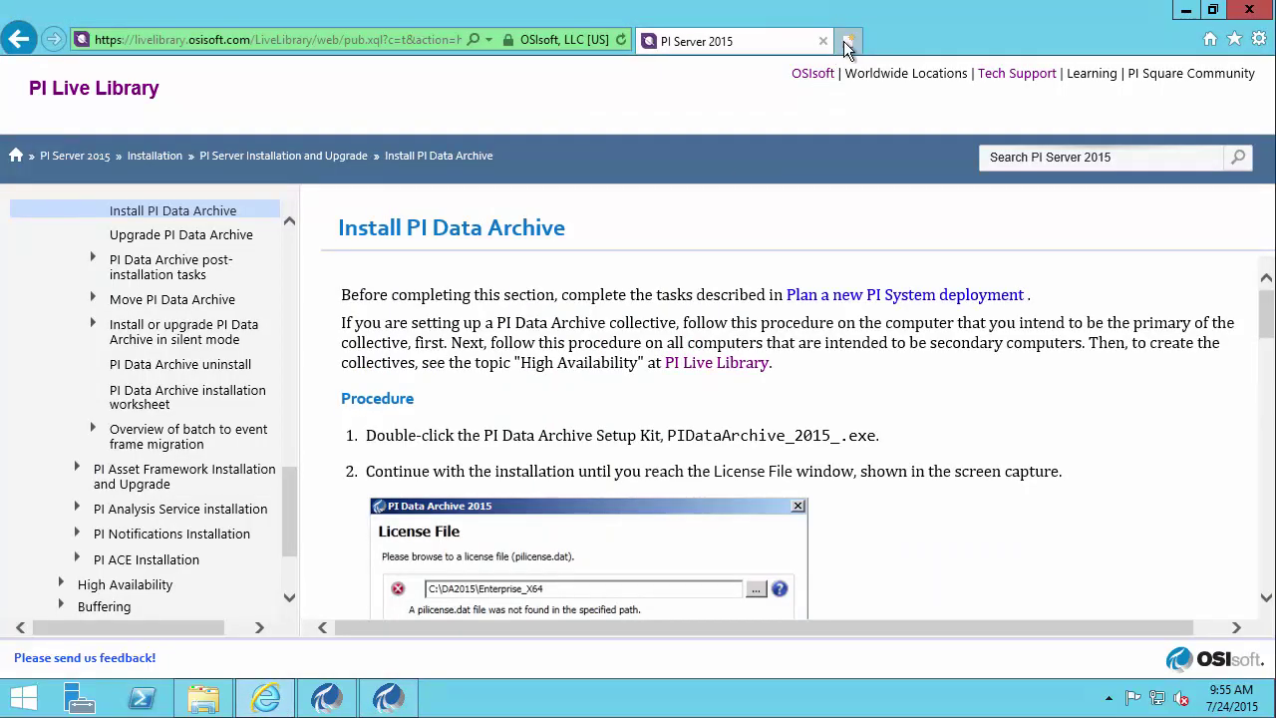
- Open techsupport.osisoft.com in a new tab and sign in with the account e-mail
{"action": "left_click", "coordinate": [414, 40]}
{"action": "key", "text": "alt+Return"}
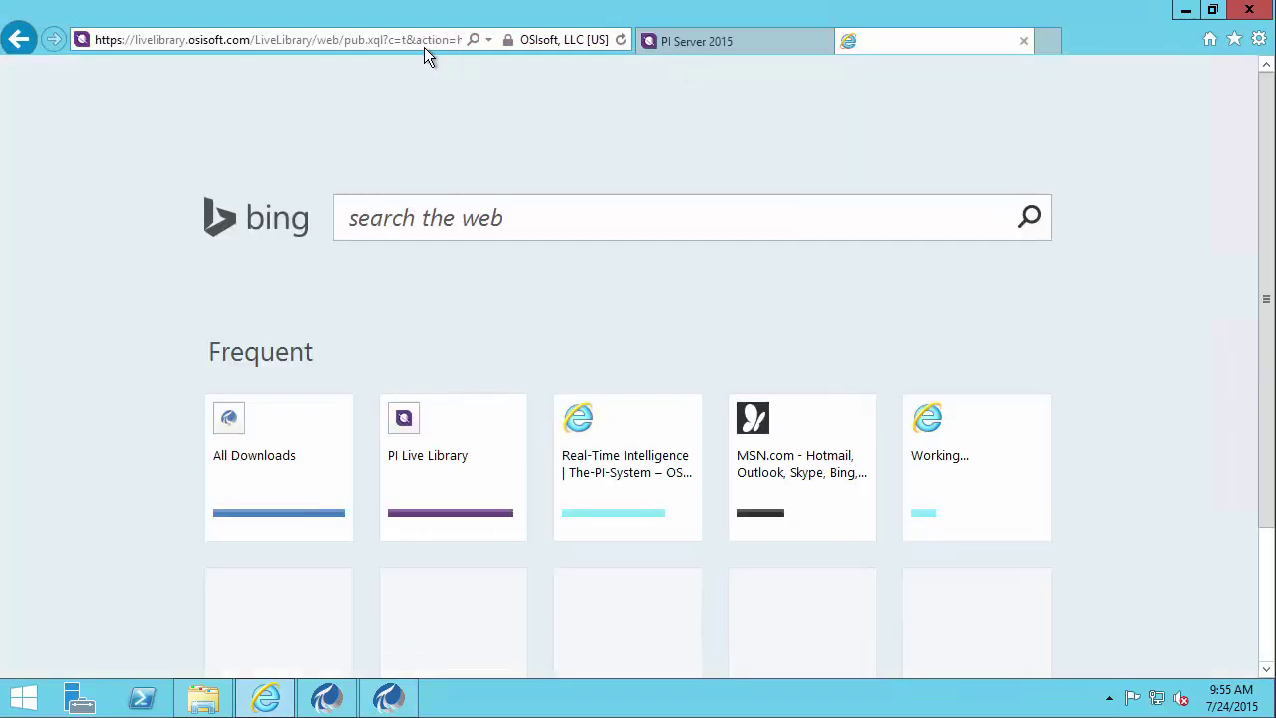
{"action": "type", "text": "techsup"}
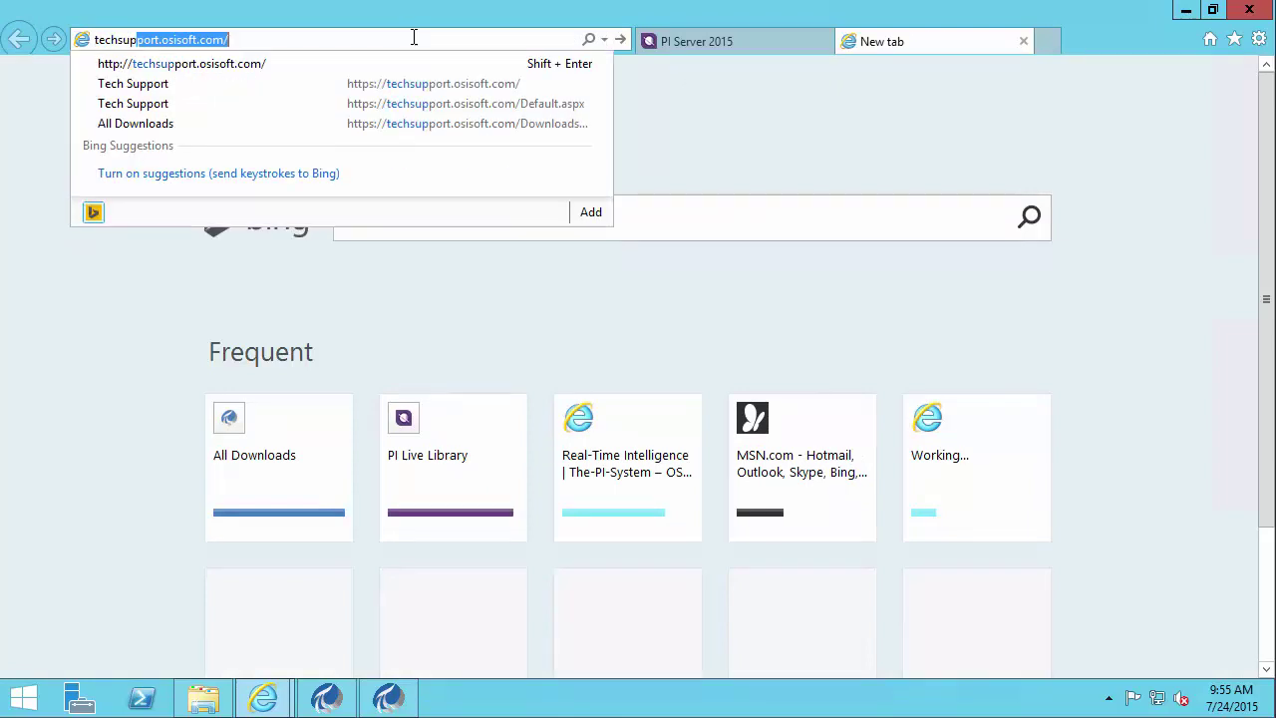
{"action": "key", "text": "Return"}
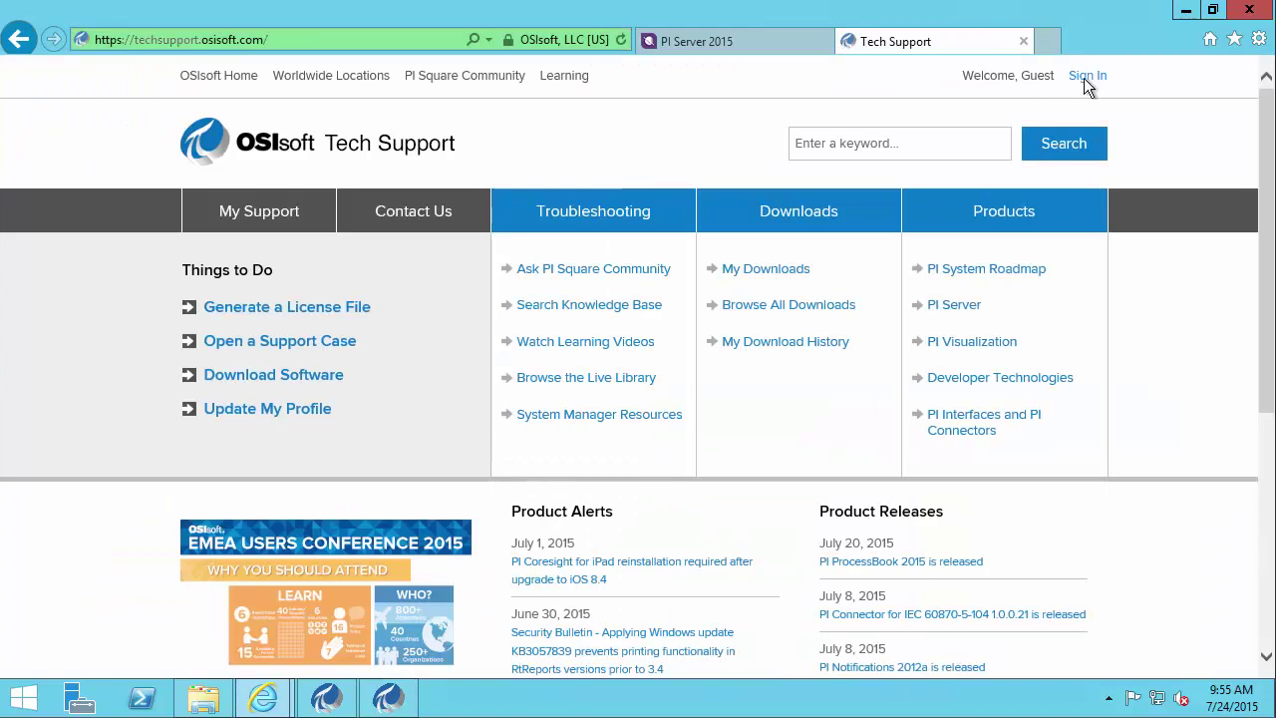
{"action": "left_click", "coordinate": [1098, 79]}
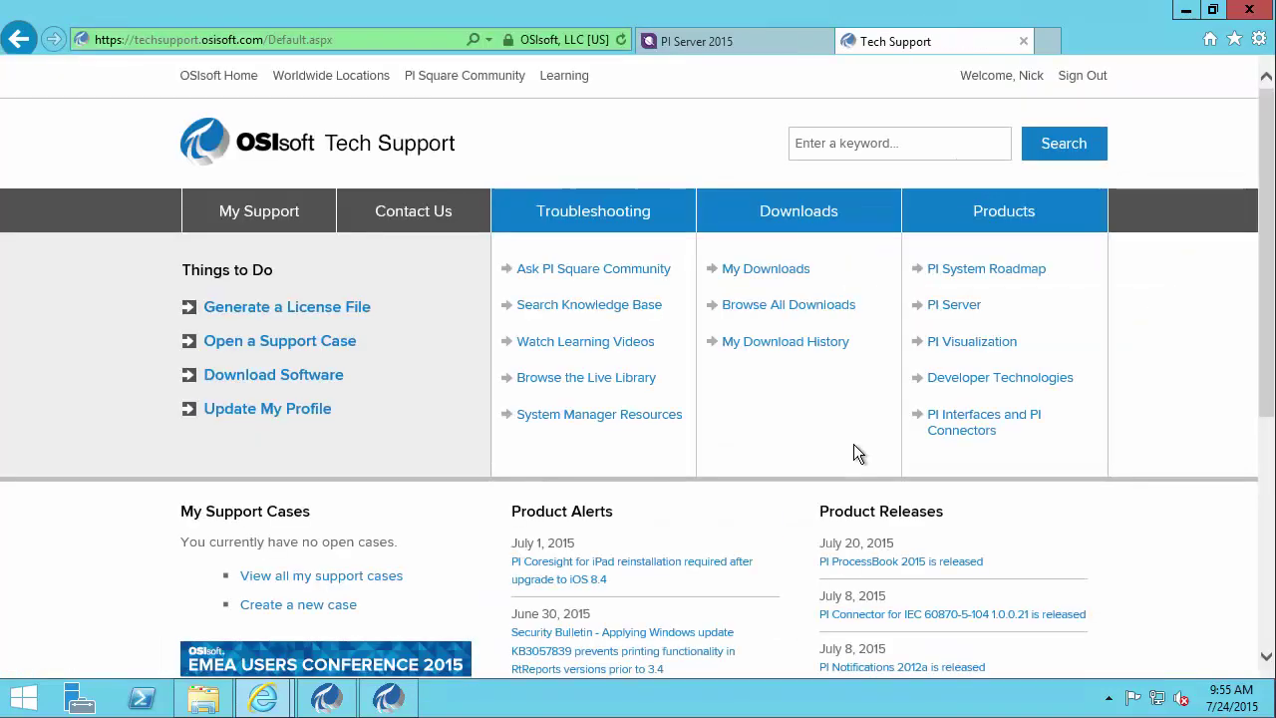
- Choose Generate a License File, then Generate License for the first listed PI Server
{"action": "left_click", "coordinate": [351, 317]}
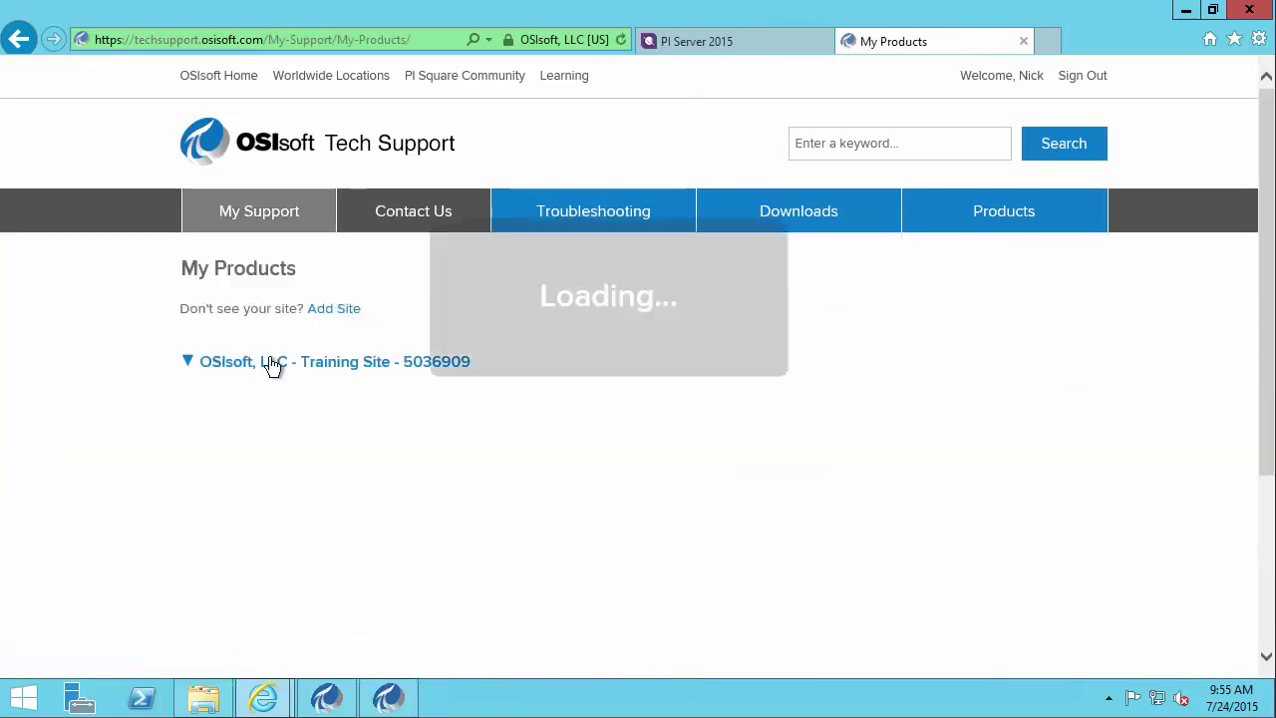
{"action": "scroll", "coordinate": [148, 369], "scroll_direction": "down", "scroll_amount": 1}
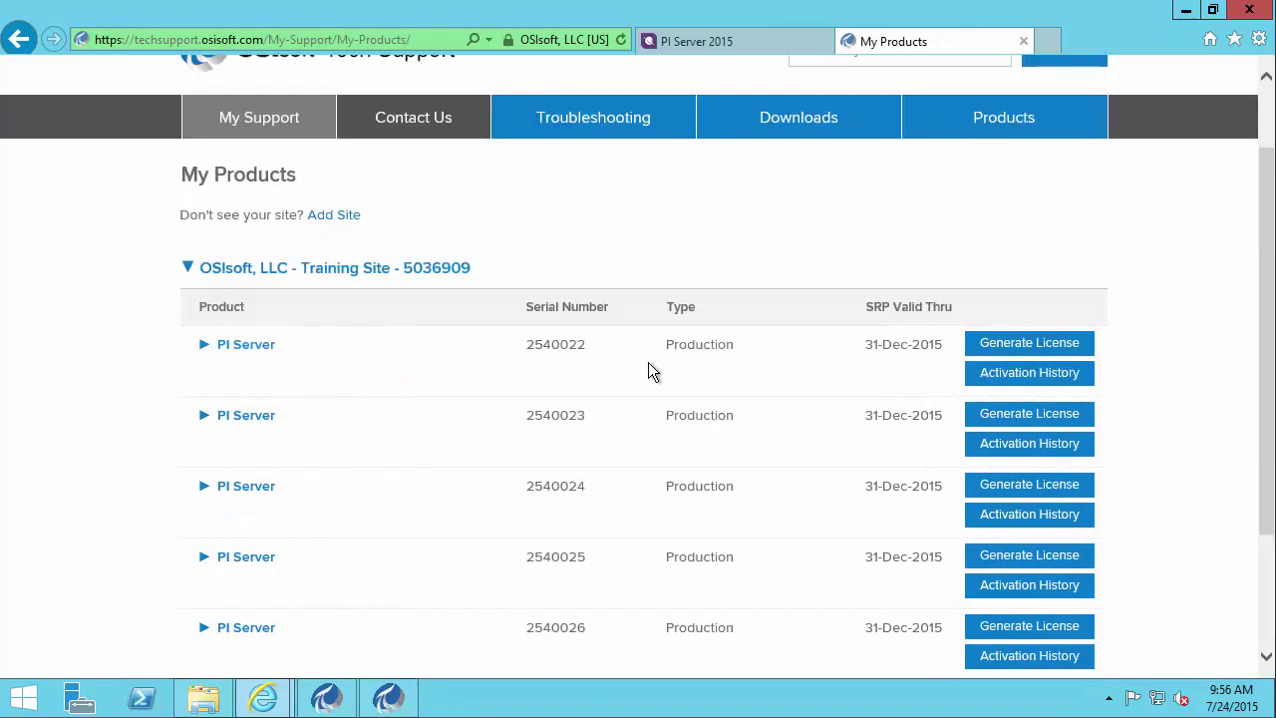
{"action": "left_click", "coordinate": [1081, 349]}
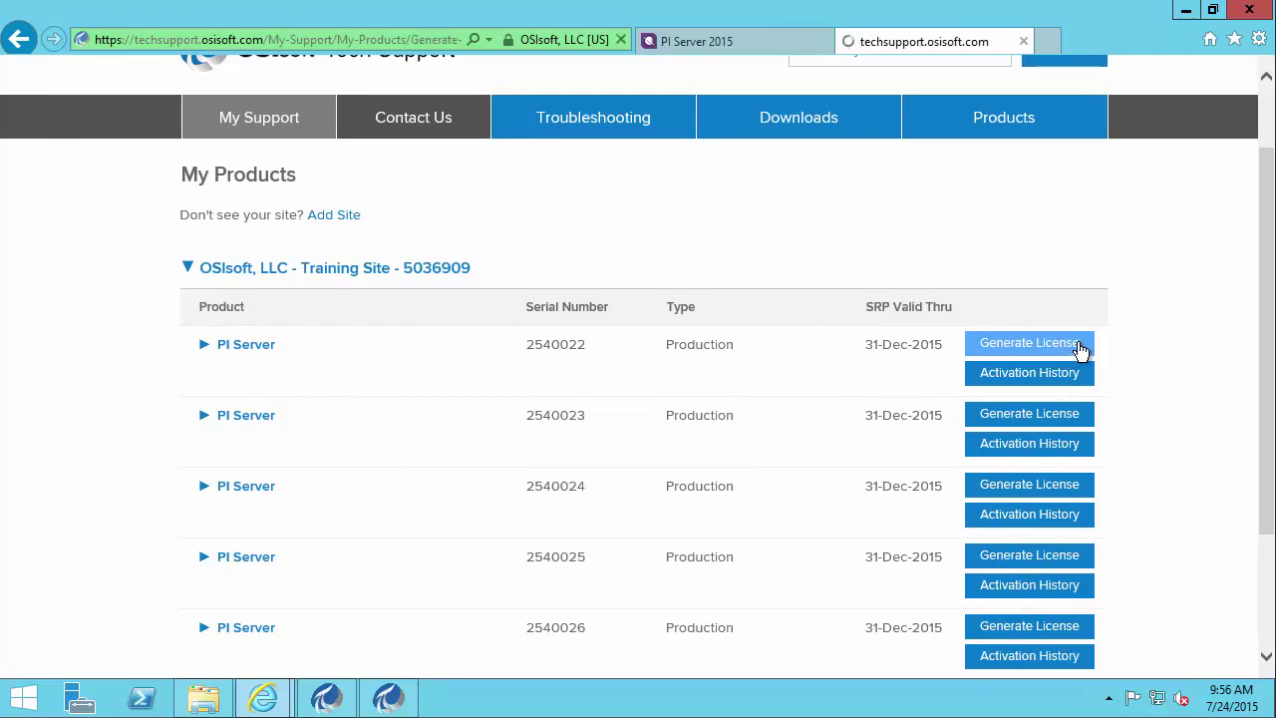
{"action": "scroll", "coordinate": [957, 344], "scroll_direction": "down", "scroll_amount": 3}
{"action": "scroll", "coordinate": [938, 352], "scroll_direction": "down", "scroll_amount": 9}
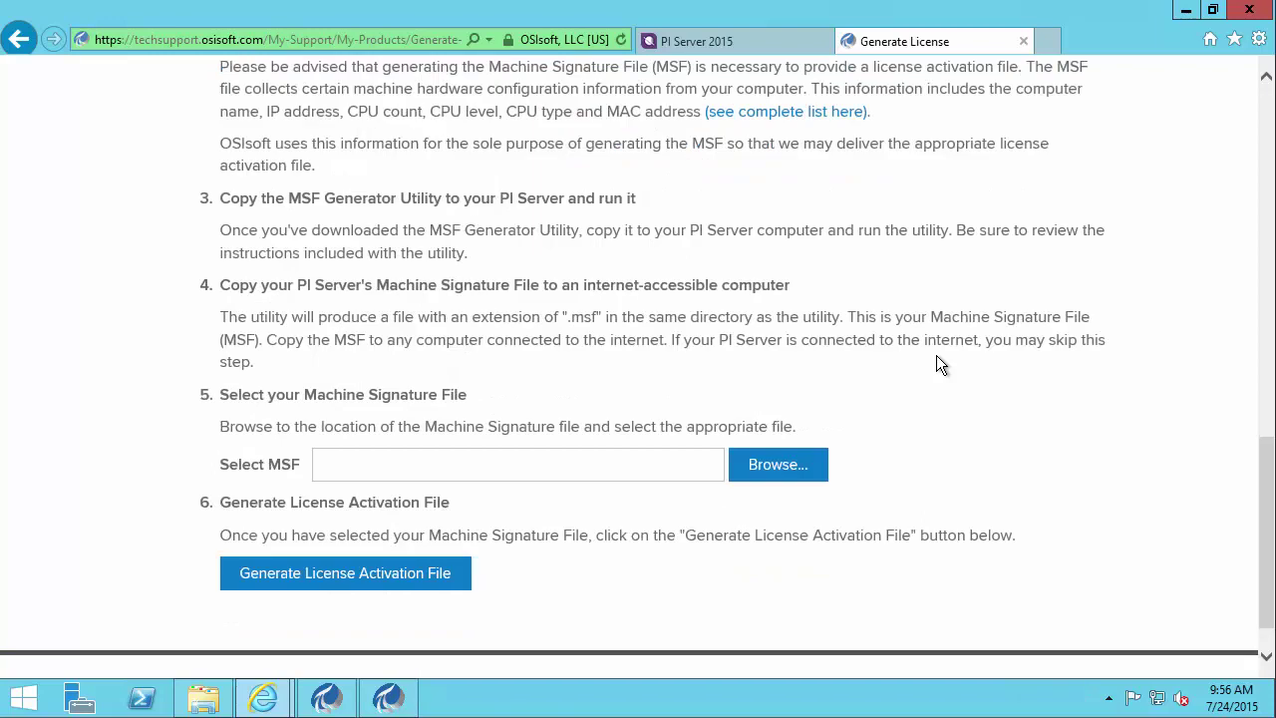
- Browse to Documents and attach PISRV.msf as the Machine Signature File
{"action": "scroll", "coordinate": [936, 363], "scroll_direction": "down", "scroll_amount": 1}
{"action": "left_click", "coordinate": [359, 413]}
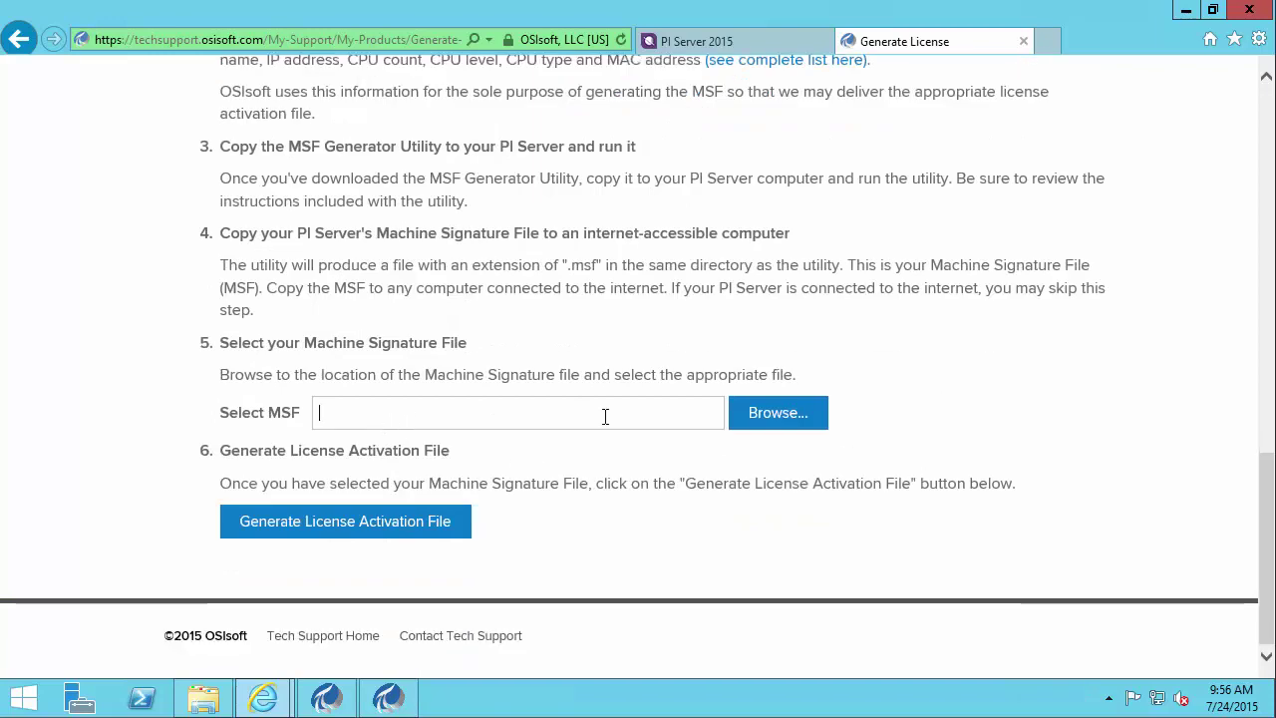
{"action": "left_click", "coordinate": [792, 415]}
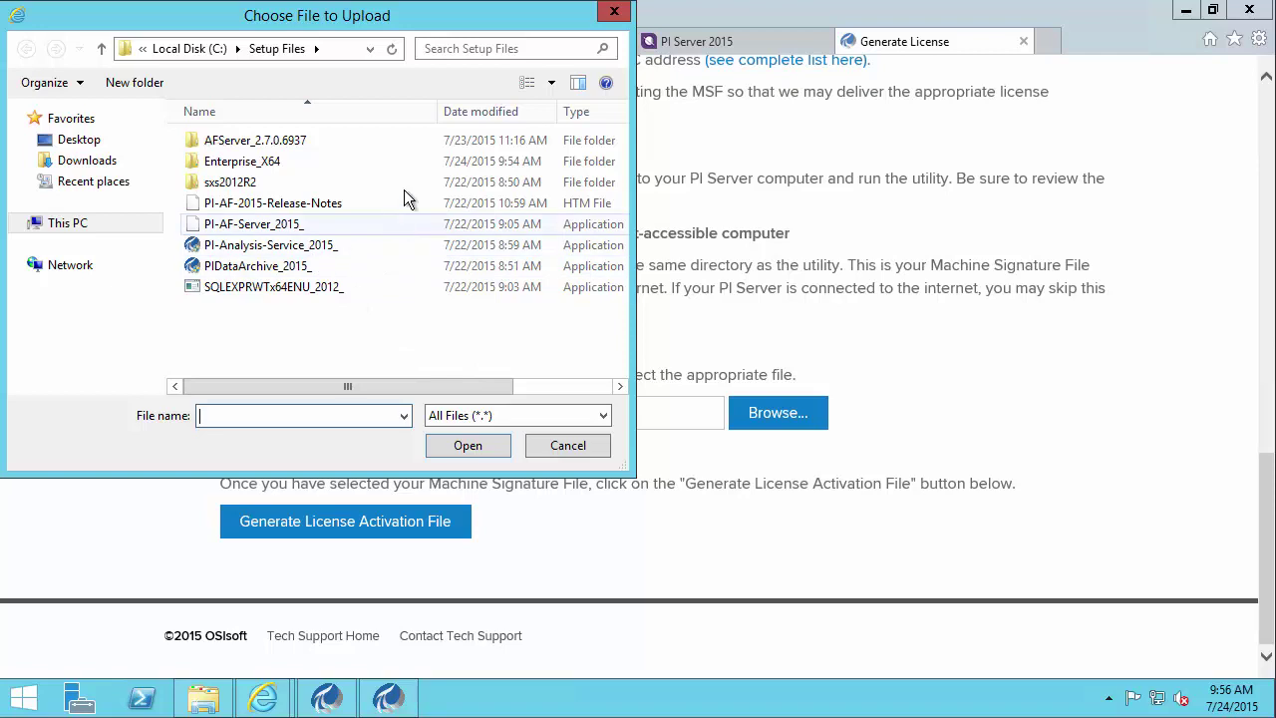
{"action": "left_click", "coordinate": [20, 225]}
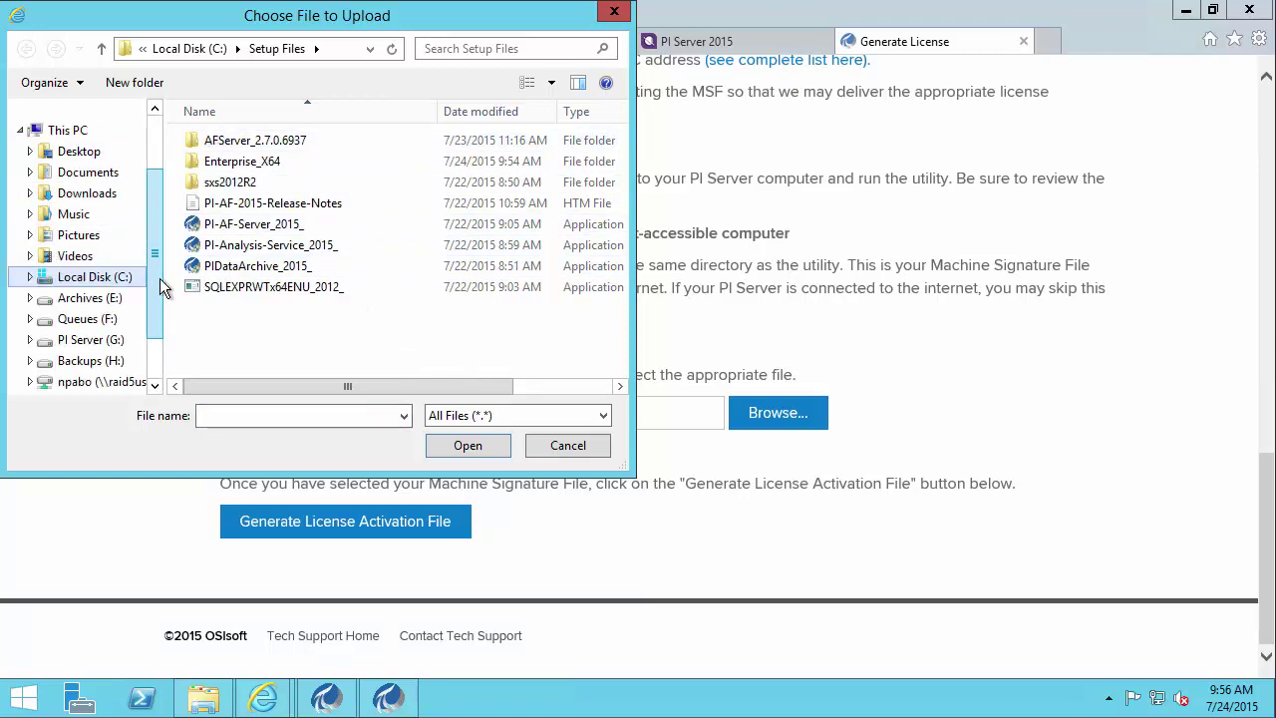
{"action": "left_click", "coordinate": [60, 177]}
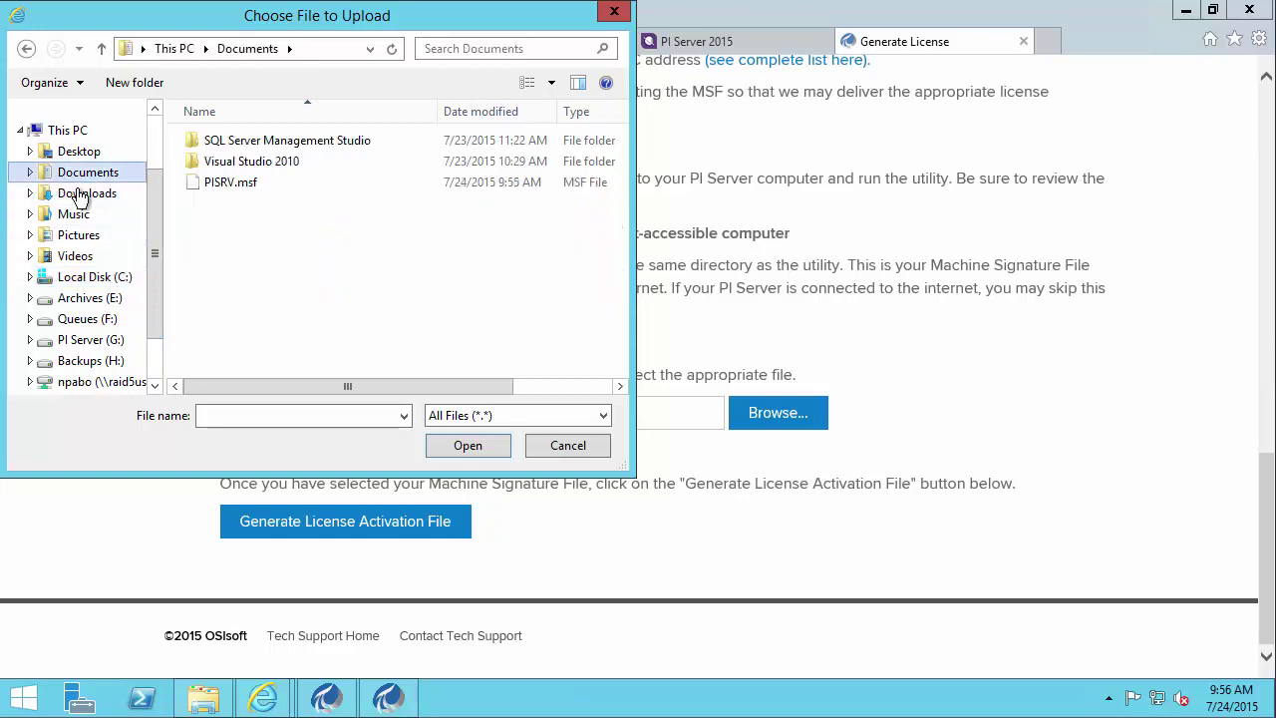
{"action": "left_click", "coordinate": [223, 184]}
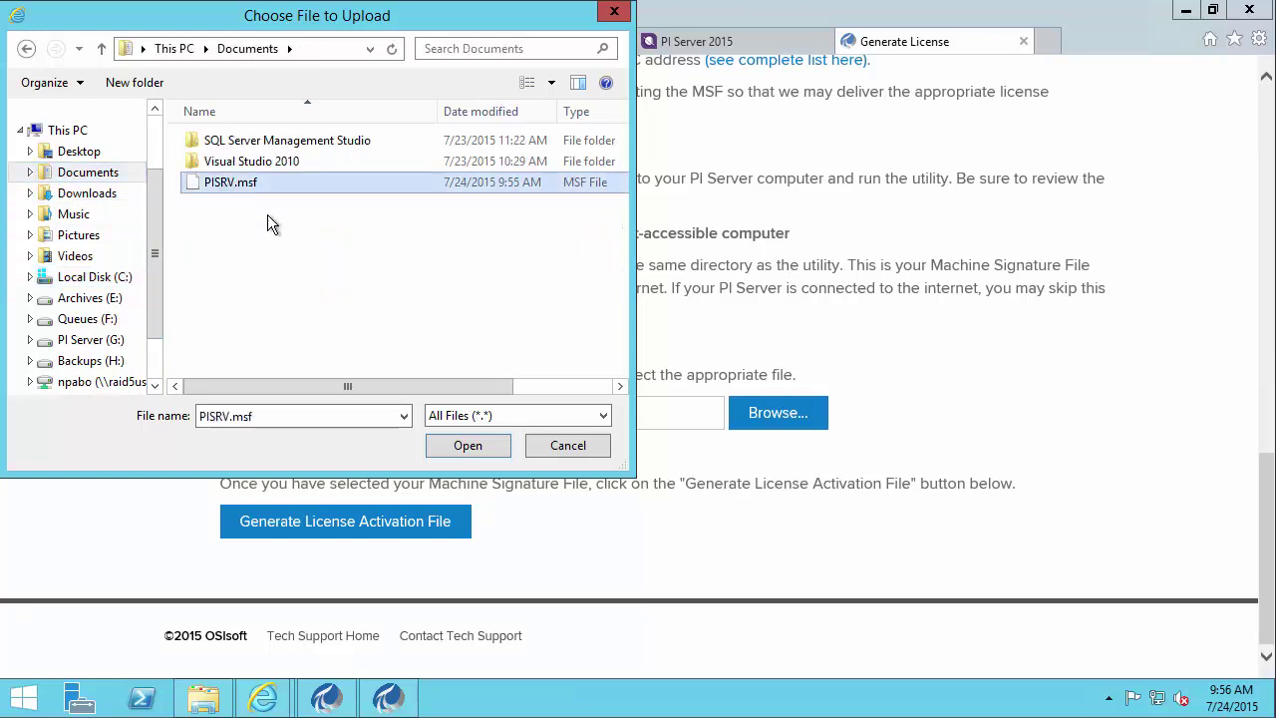
{"action": "left_click", "coordinate": [452, 444]}
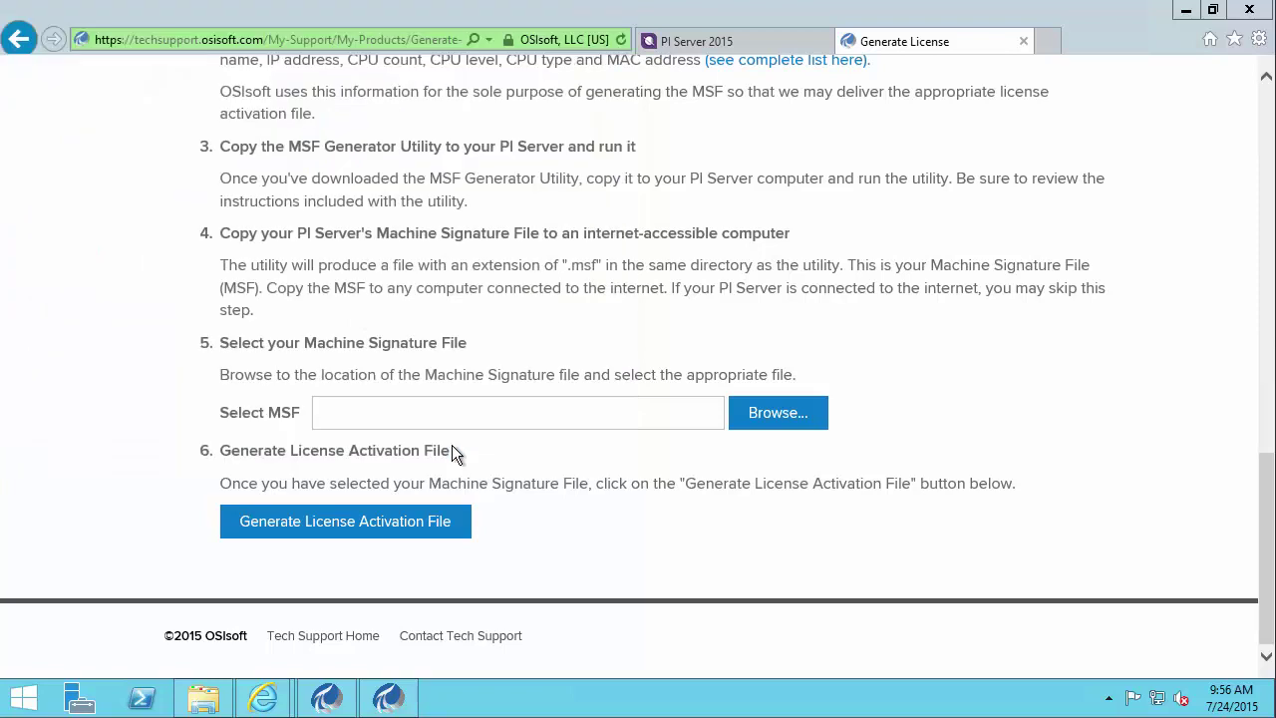
- Generate the license activation file and accept the license agreement
{"action": "left_click", "coordinate": [433, 529]}
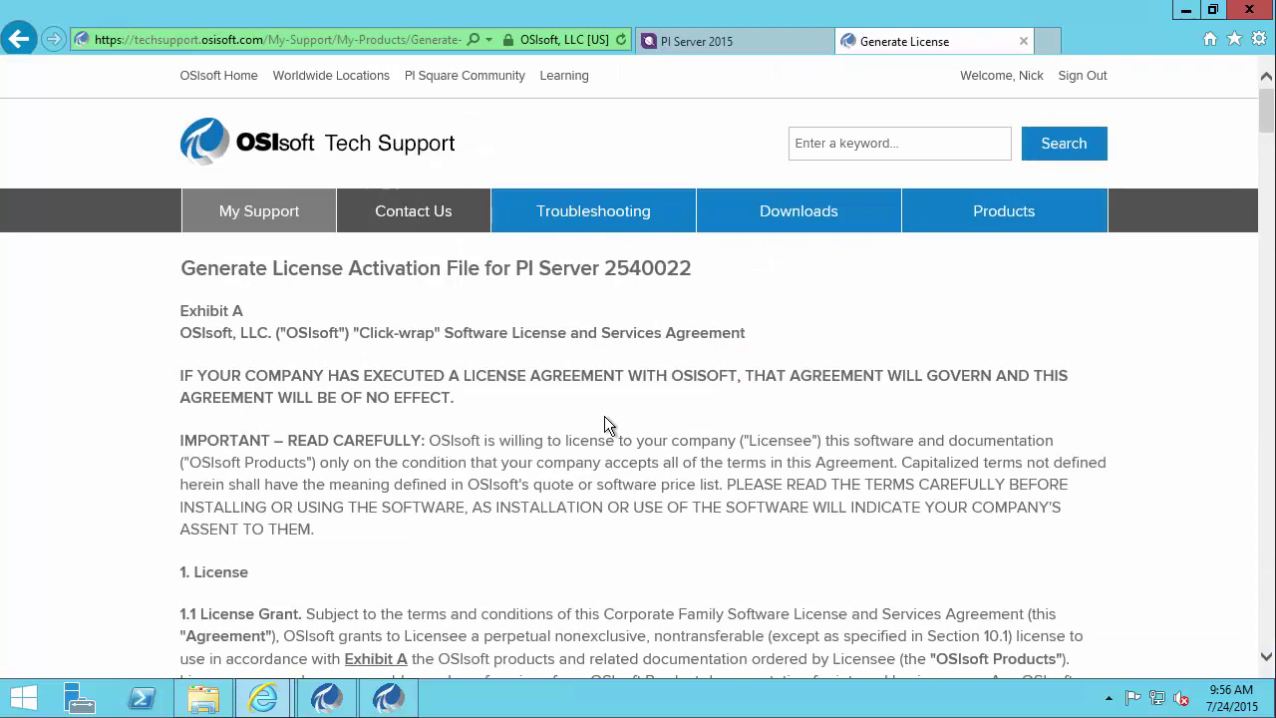
{"action": "scroll", "coordinate": [735, 336], "scroll_direction": "down", "scroll_amount": 1}
{"action": "scroll", "coordinate": [735, 336], "scroll_direction": "down", "scroll_amount": 14}
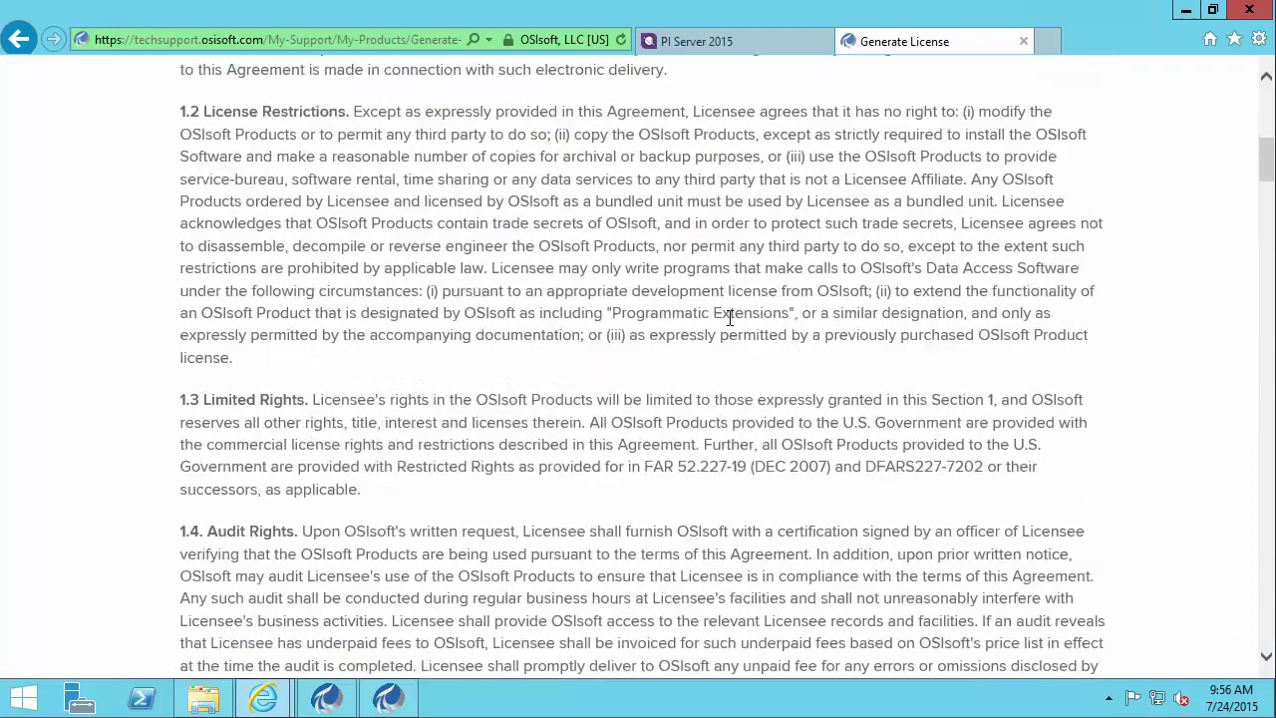
{"action": "scroll", "coordinate": [730, 310], "scroll_direction": "down", "scroll_amount": 20}
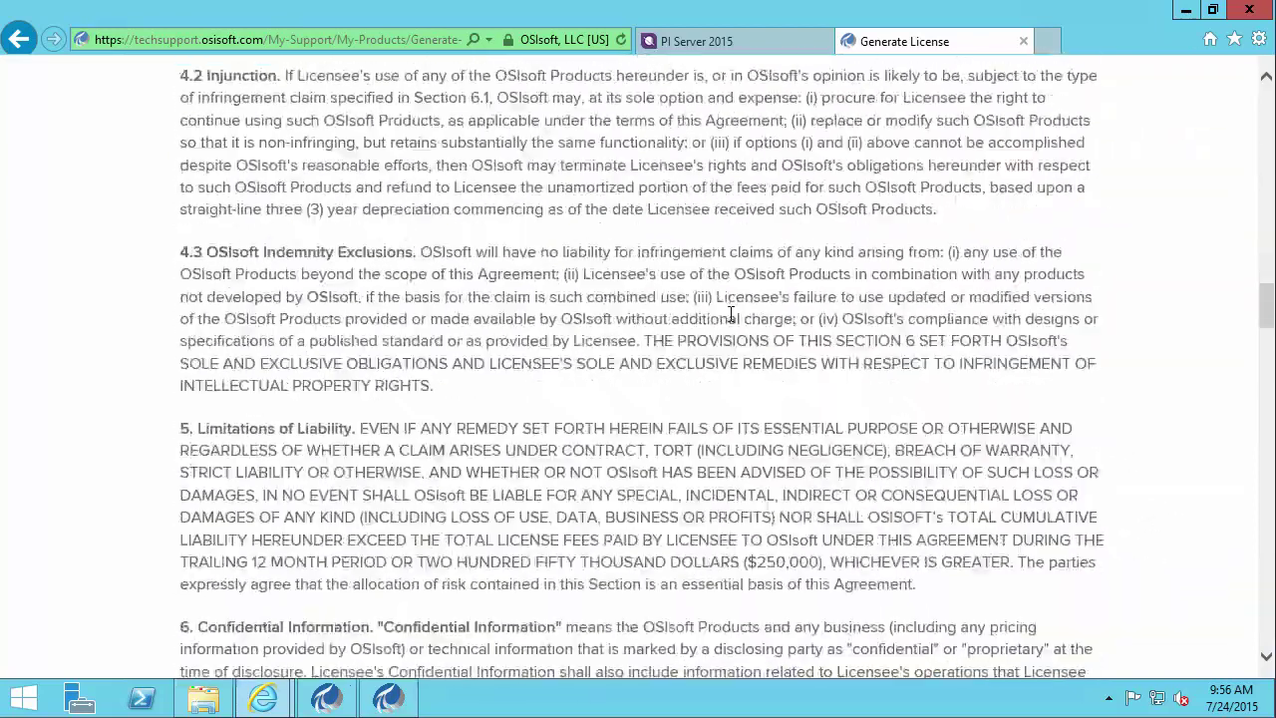
{"action": "scroll", "coordinate": [724, 321], "scroll_direction": "down", "scroll_amount": 20}
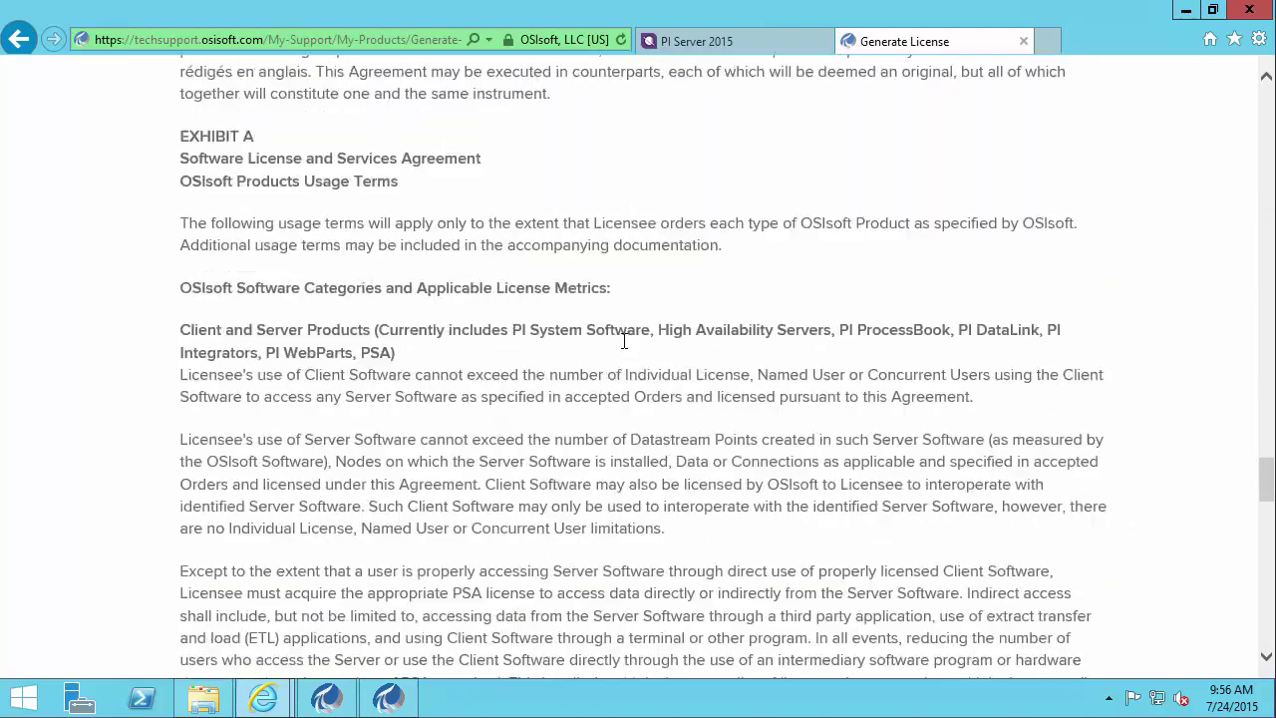
{"action": "scroll", "coordinate": [603, 336], "scroll_direction": "down", "scroll_amount": 4}
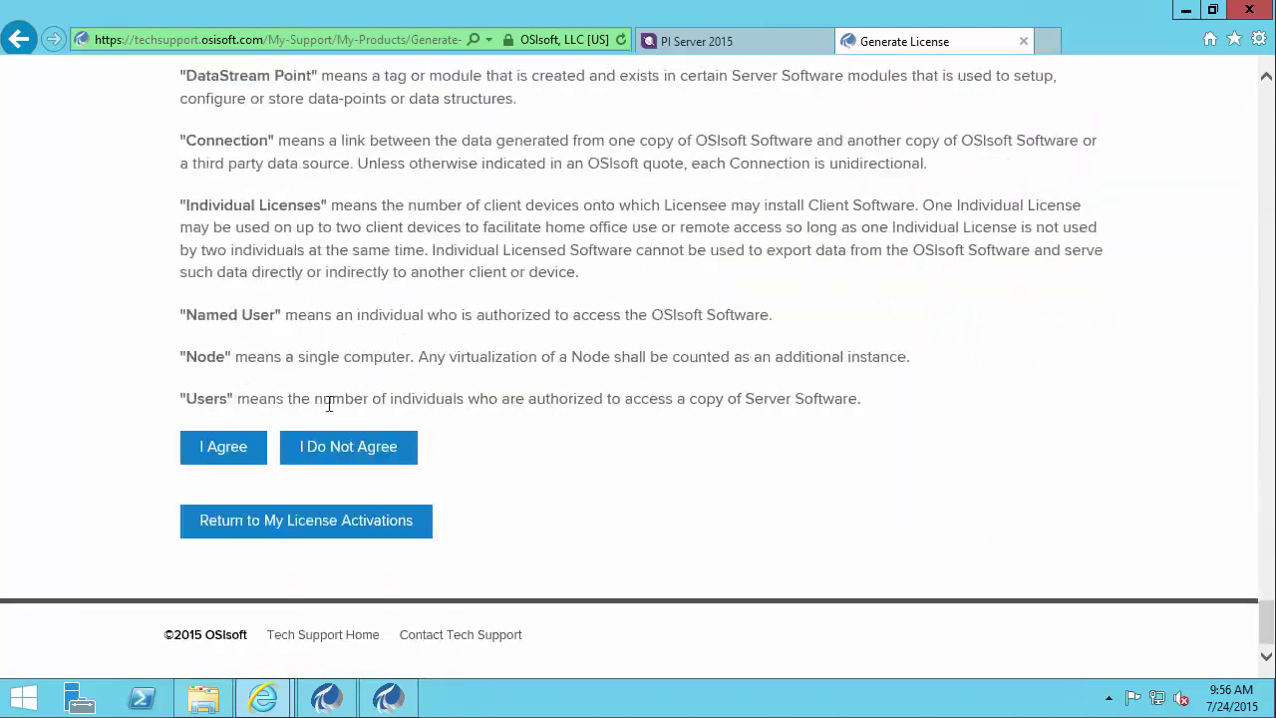
{"action": "left_click", "coordinate": [239, 451]}
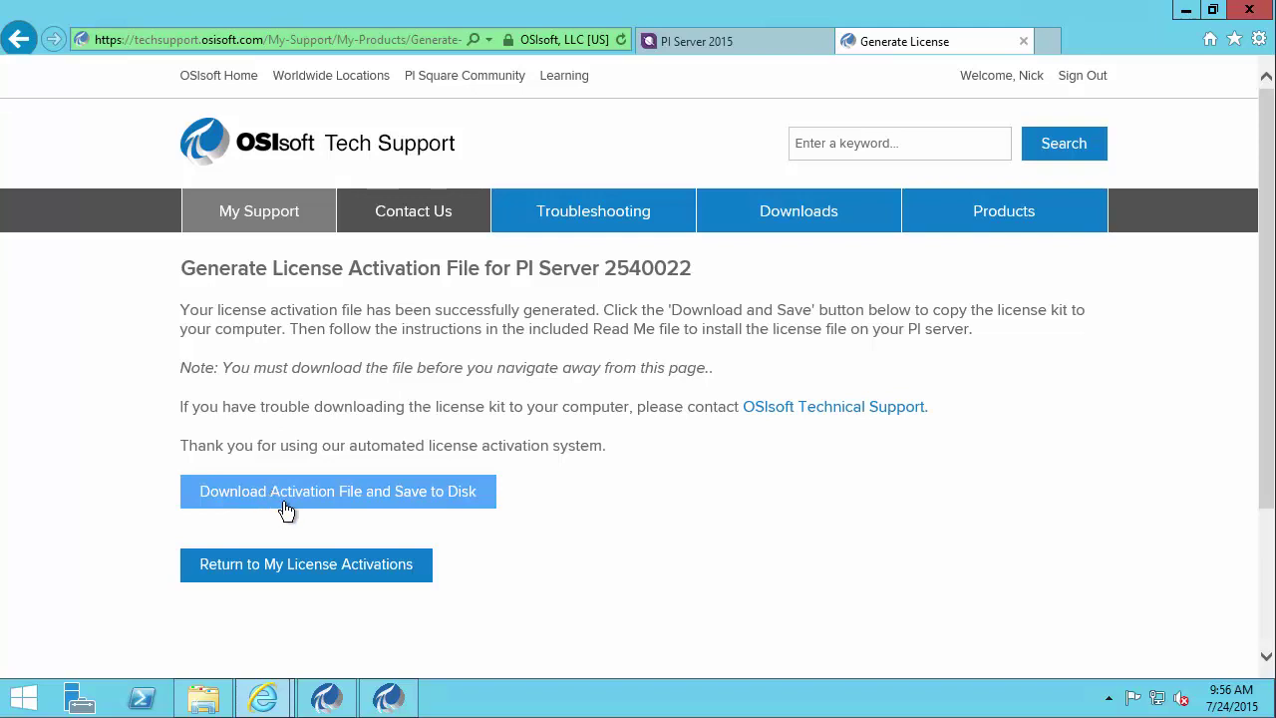
- Download pilicense.zip and save it into C:\Setup Files, then minimize the browser
{"action": "left_click", "coordinate": [373, 503]}
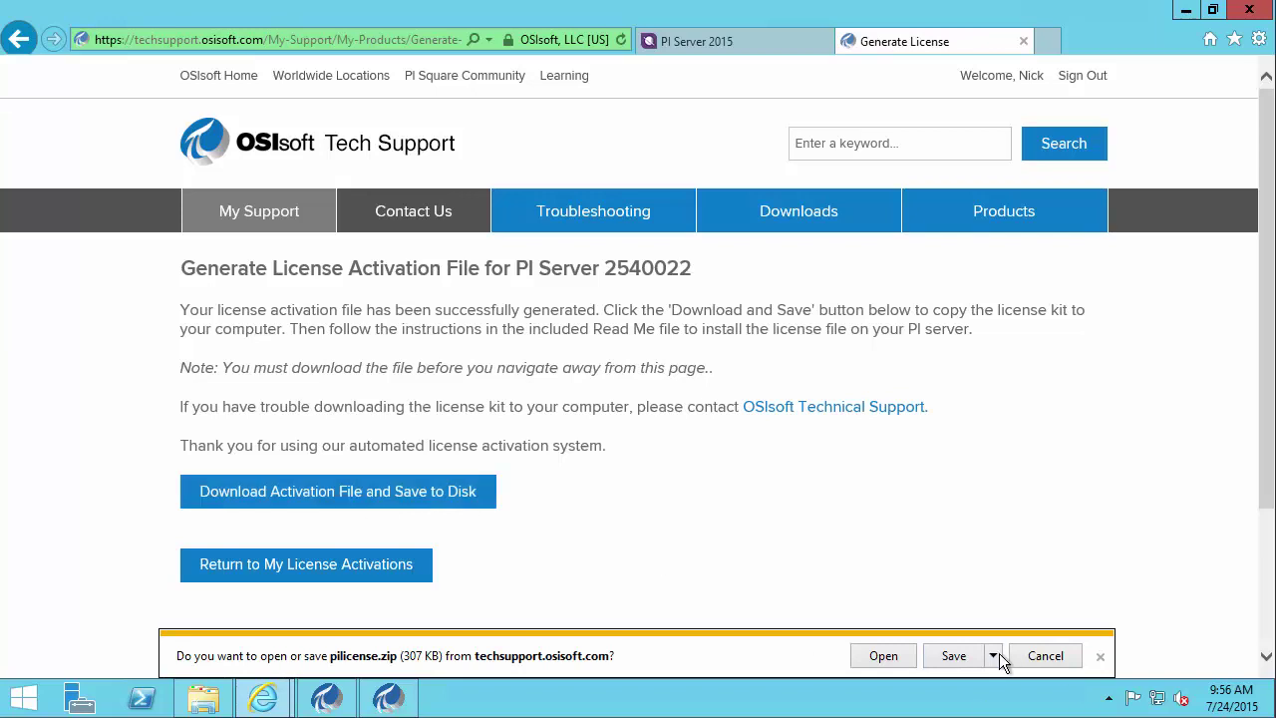
{"action": "left_click", "coordinate": [994, 655]}
{"action": "left_click", "coordinate": [1048, 638]}
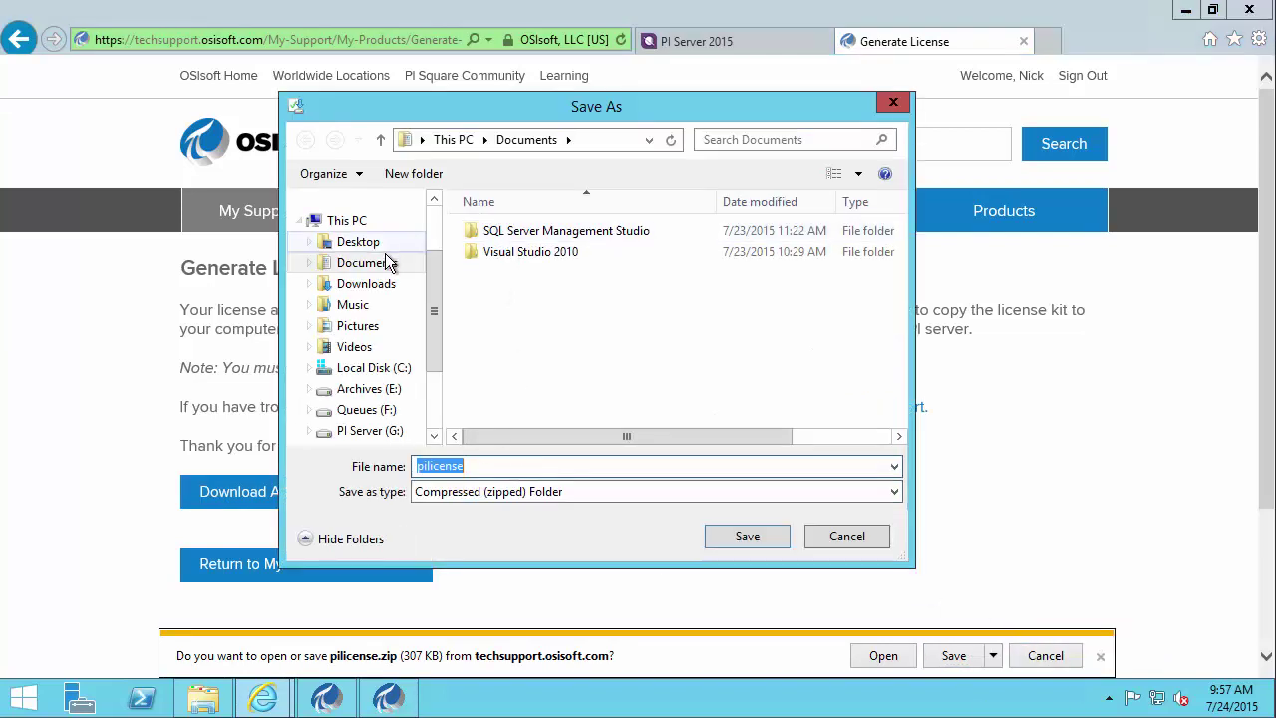
{"action": "left_click", "coordinate": [408, 368]}
{"action": "double_click", "coordinate": [501, 288]}
{"action": "left_click", "coordinate": [753, 538]}
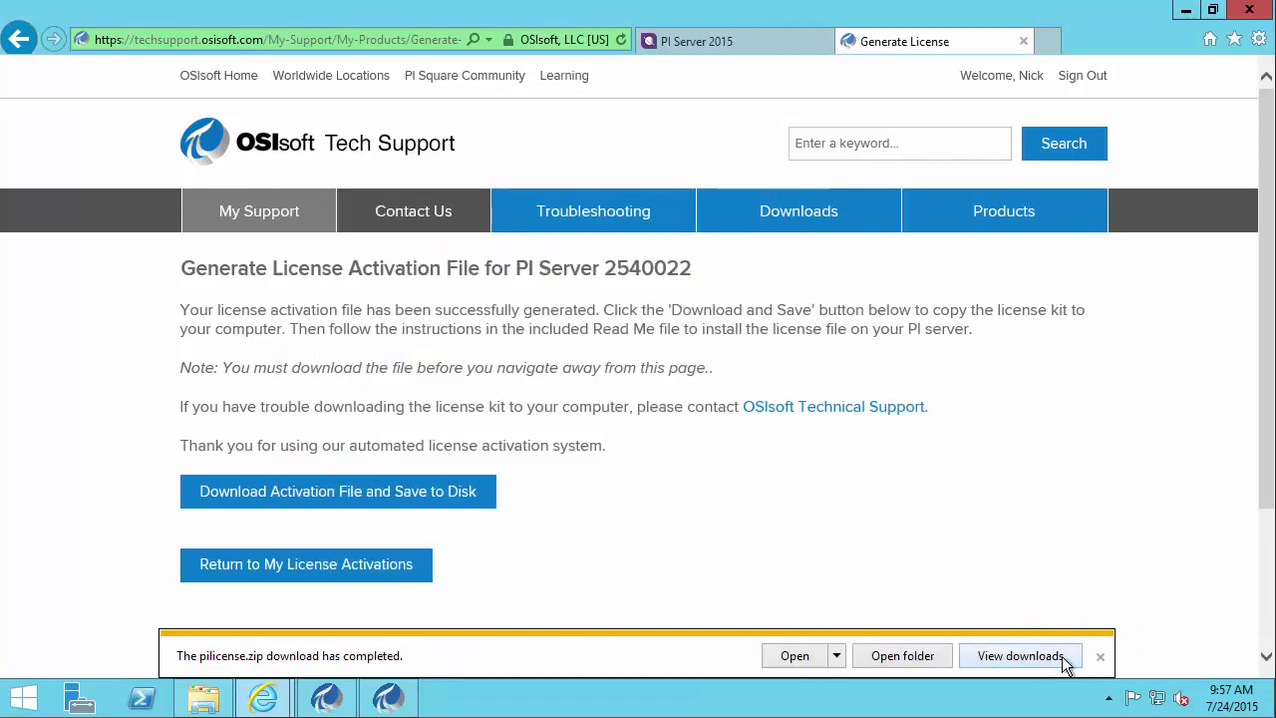
{"action": "left_click", "coordinate": [1100, 664]}
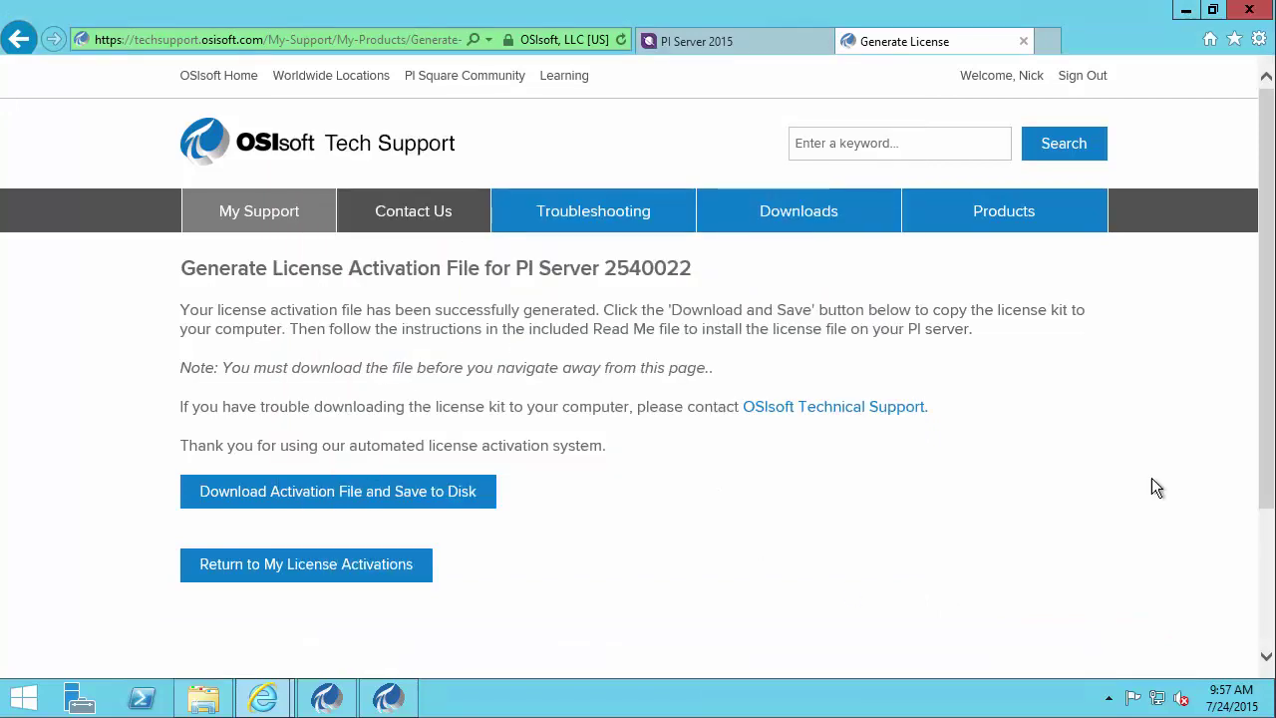
{"action": "left_click", "coordinate": [1186, 10]}
- Extract pilicense.zip to C:\Setup Files\pilicense using Extract All
{"action": "left_click", "coordinate": [243, 450]}
{"action": "left_click", "coordinate": [241, 450]}
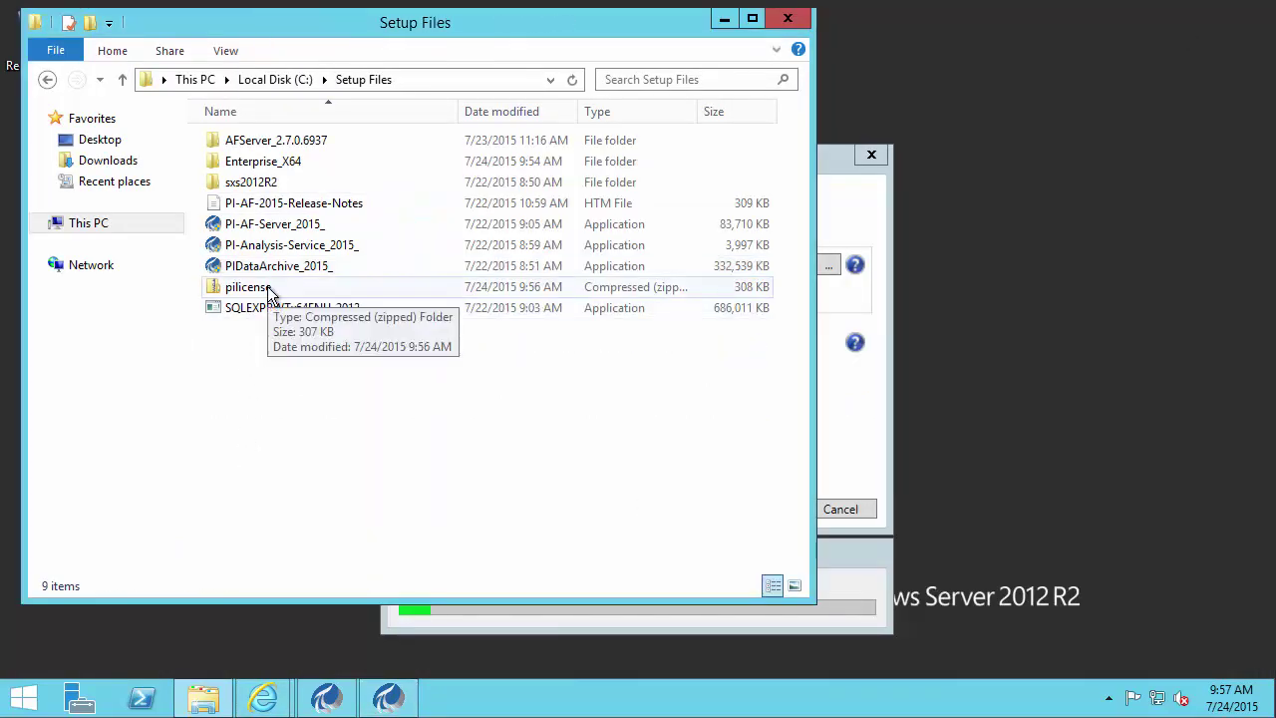
{"action": "left_click", "coordinate": [267, 289]}
{"action": "right_click", "coordinate": [267, 289]}
{"action": "left_click", "coordinate": [304, 348]}
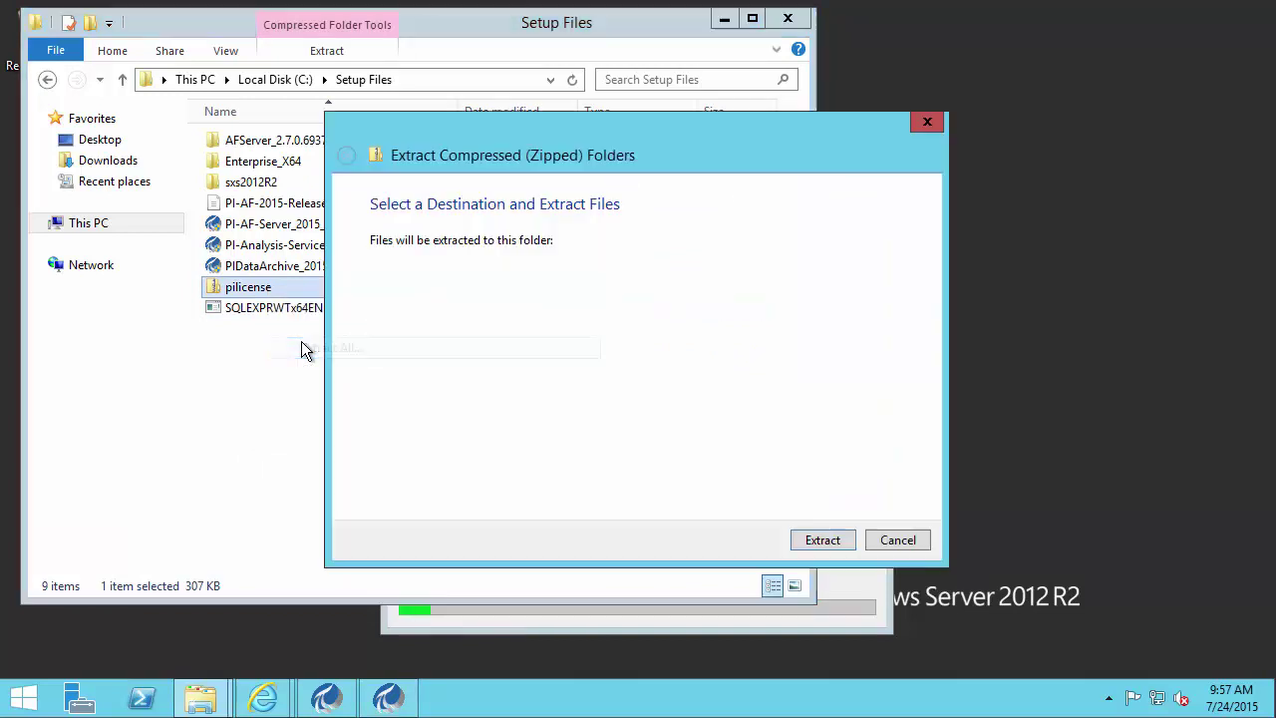
{"action": "left_click", "coordinate": [835, 543]}
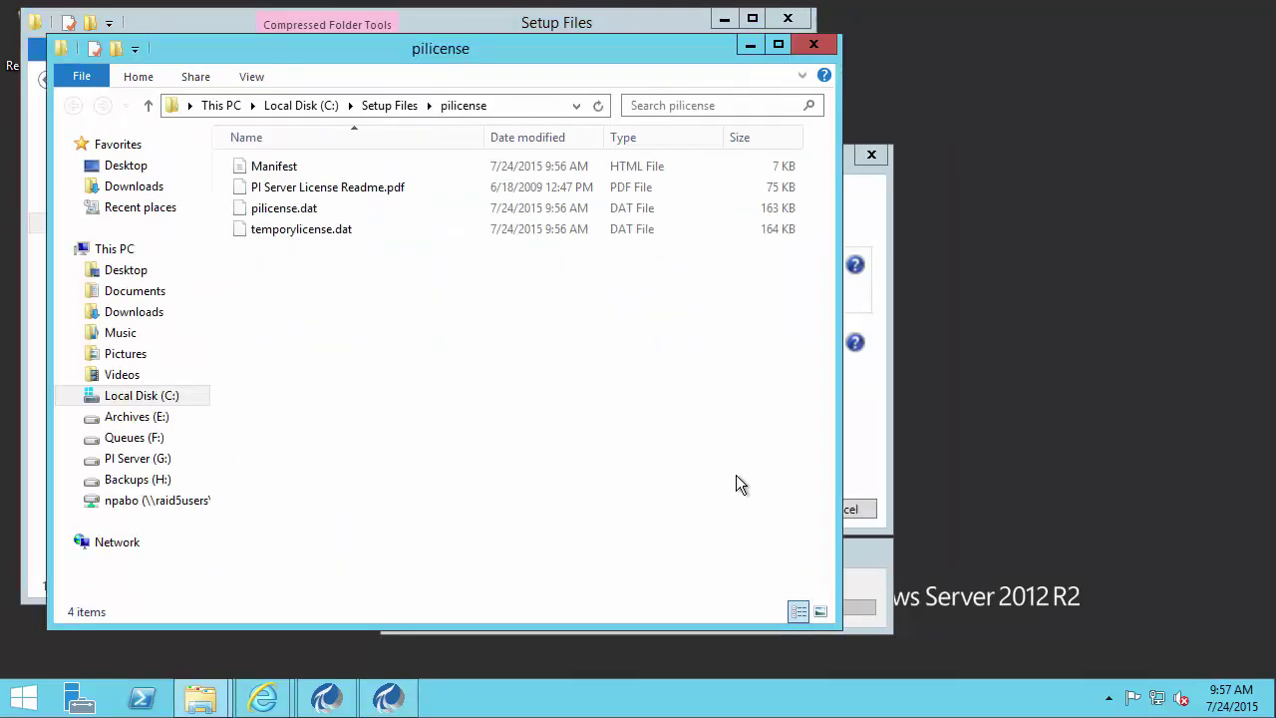
{"action": "left_click", "coordinate": [864, 211]}
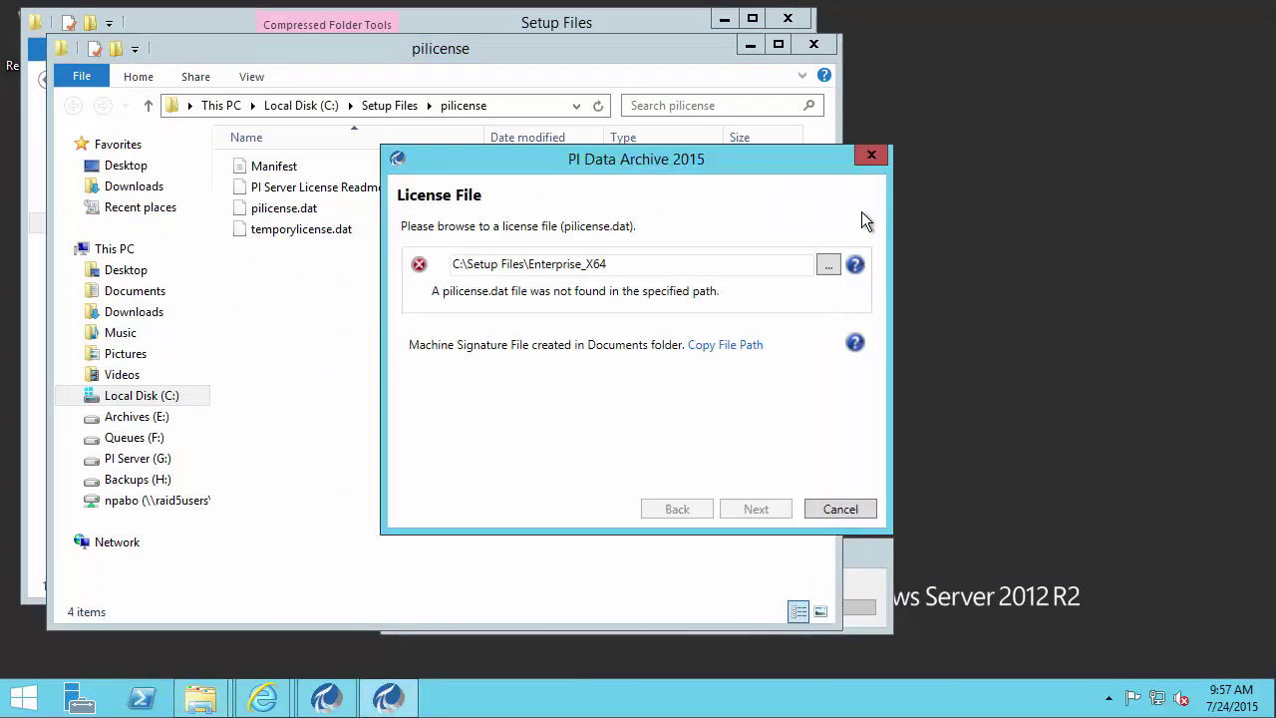
- Set the license file to Setup Files\pilicense\pilicense.dat and continue with Next
{"action": "left_click", "coordinate": [828, 267]}
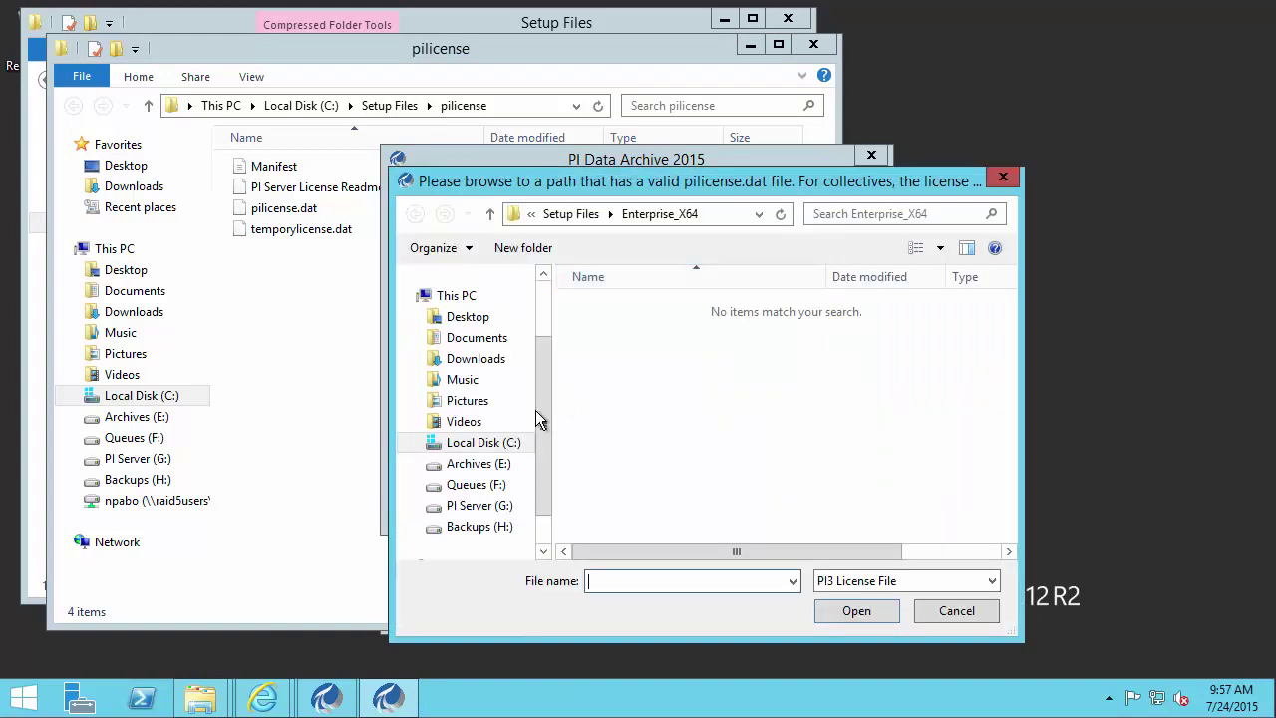
{"action": "left_click", "coordinate": [579, 216]}
{"action": "double_click", "coordinate": [638, 349]}
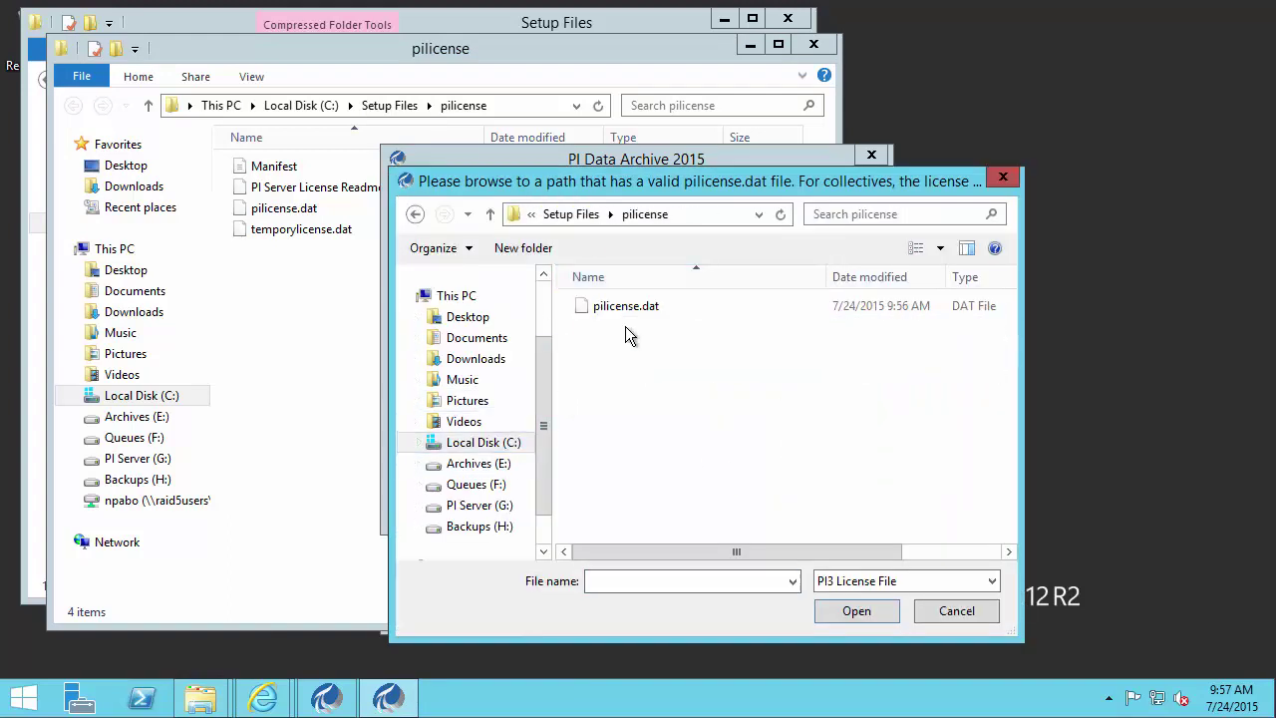
{"action": "left_click", "coordinate": [628, 308]}
{"action": "left_click", "coordinate": [860, 611]}
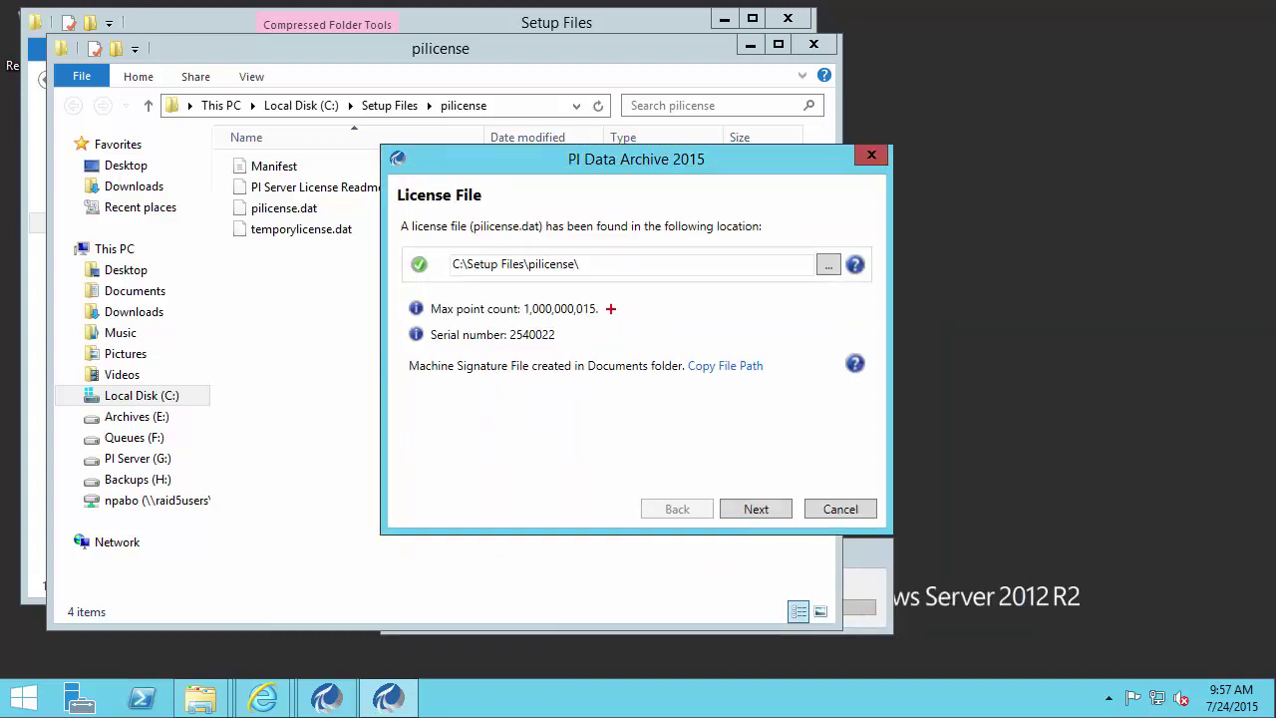
{"action": "left_click_drag", "start_coordinate": [607, 308], "coordinate": [647, 287]}
{"action": "left_click_drag", "start_coordinate": [570, 335], "coordinate": [616, 321]}
{"action": "key", "text": "Escape"}
{"action": "left_click", "coordinate": [756, 508]}
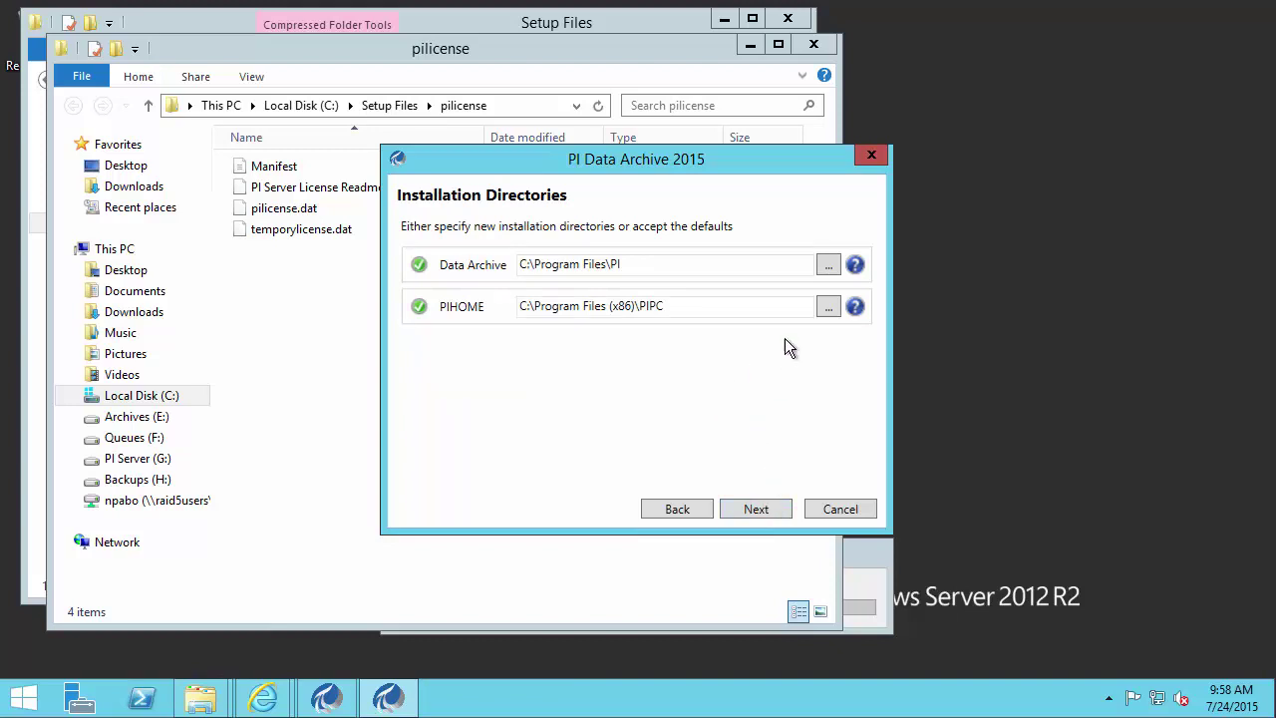
- Change the Data Archive and PIHOME install paths from drive C: to G: and continue
{"action": "left_click", "coordinate": [829, 265]}
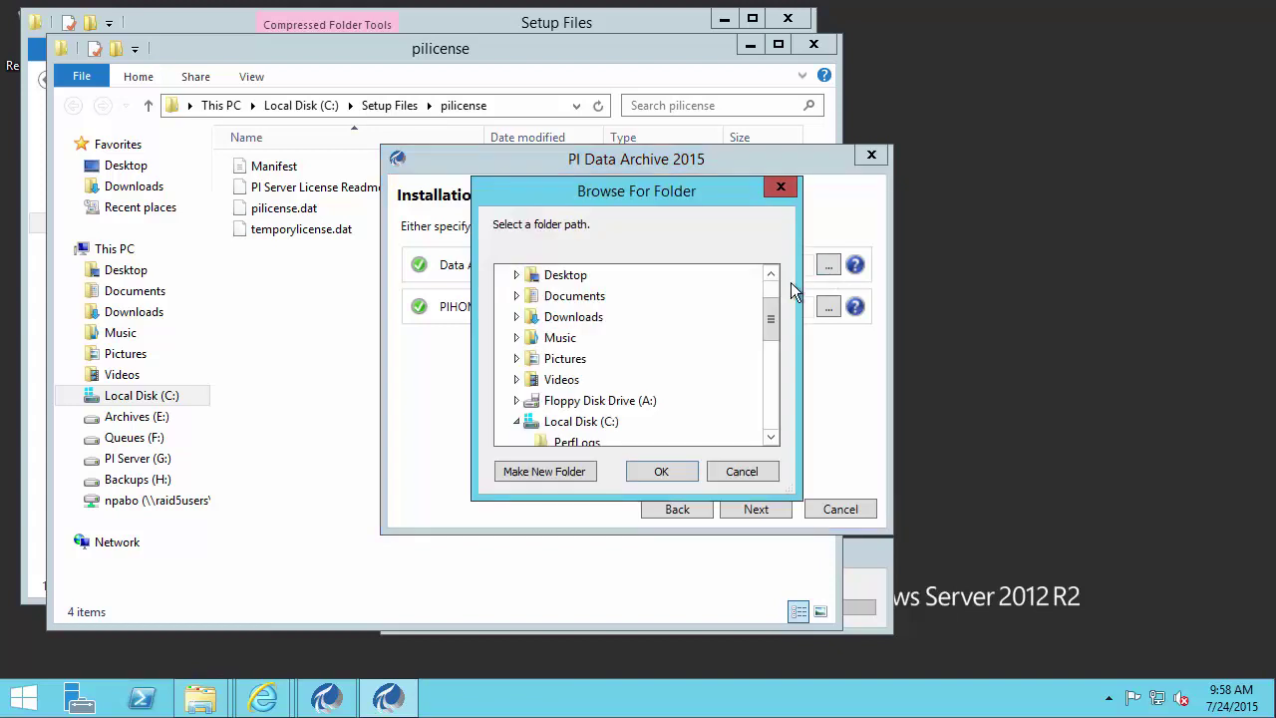
{"action": "left_click_drag", "start_coordinate": [769, 319], "coordinate": [780, 385]}
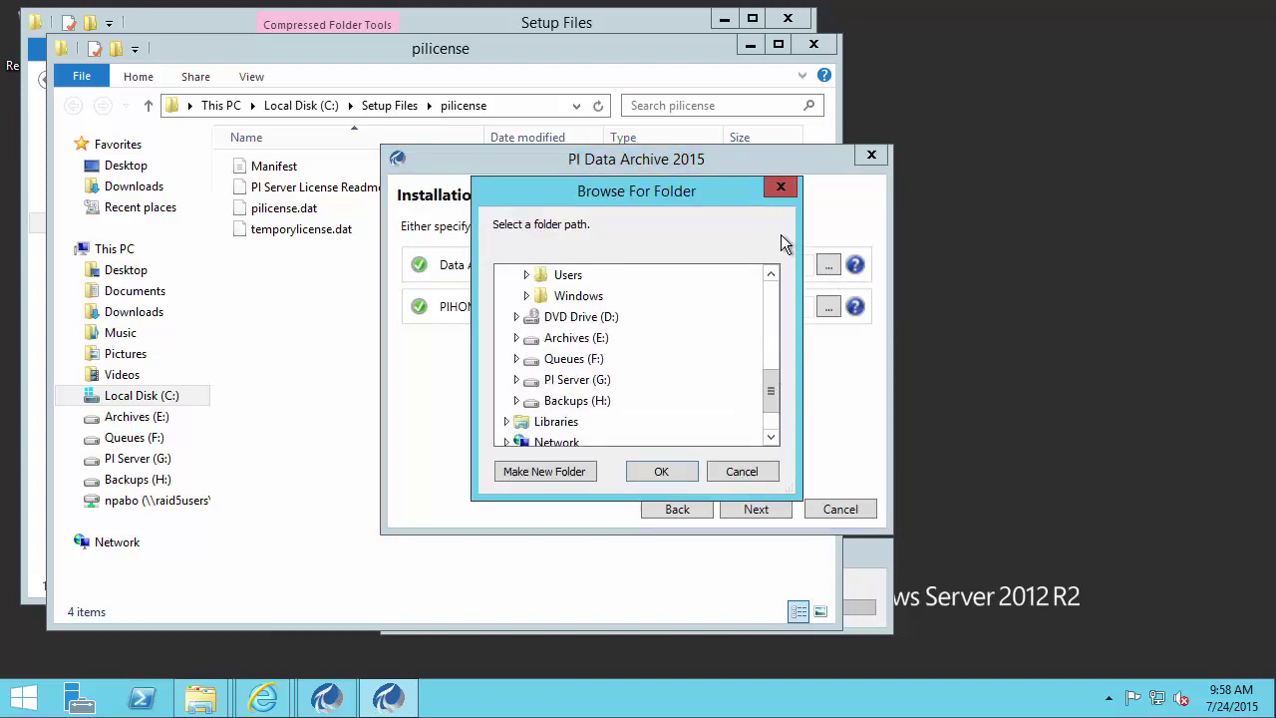
{"action": "left_click", "coordinate": [781, 191]}
{"action": "left_click", "coordinate": [526, 264]}
{"action": "key", "text": "Delete"}
{"action": "type", "text": "G:\\Program Files\\PI"}
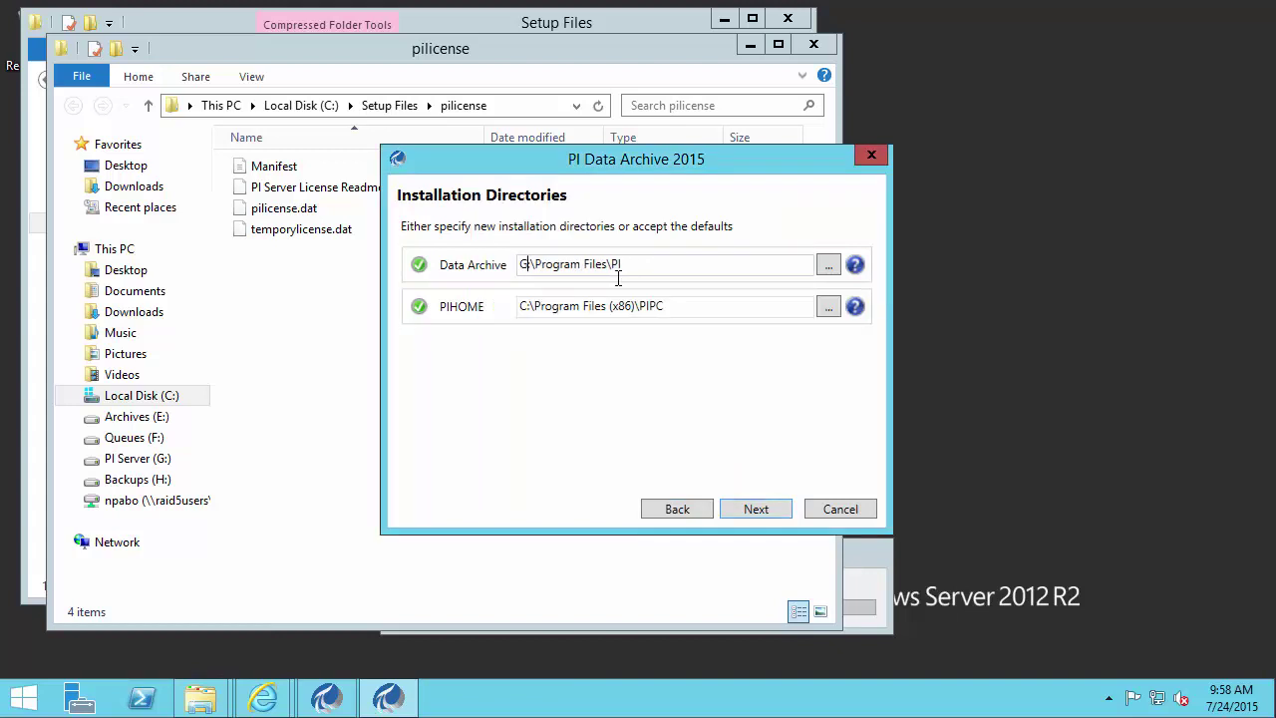
{"action": "left_click", "coordinate": [526, 306]}
{"action": "key", "text": "BackSpace"}
{"action": "type", "text": "G"}
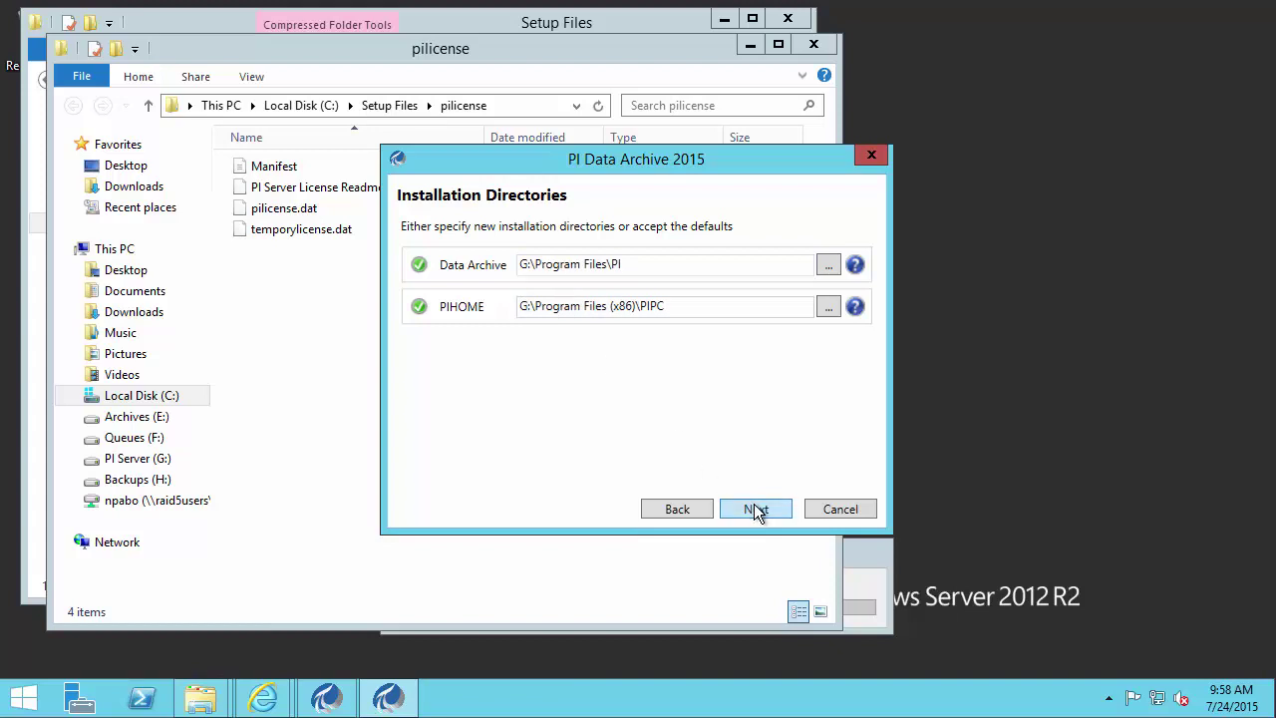
{"action": "left_click", "coordinate": [755, 509]}
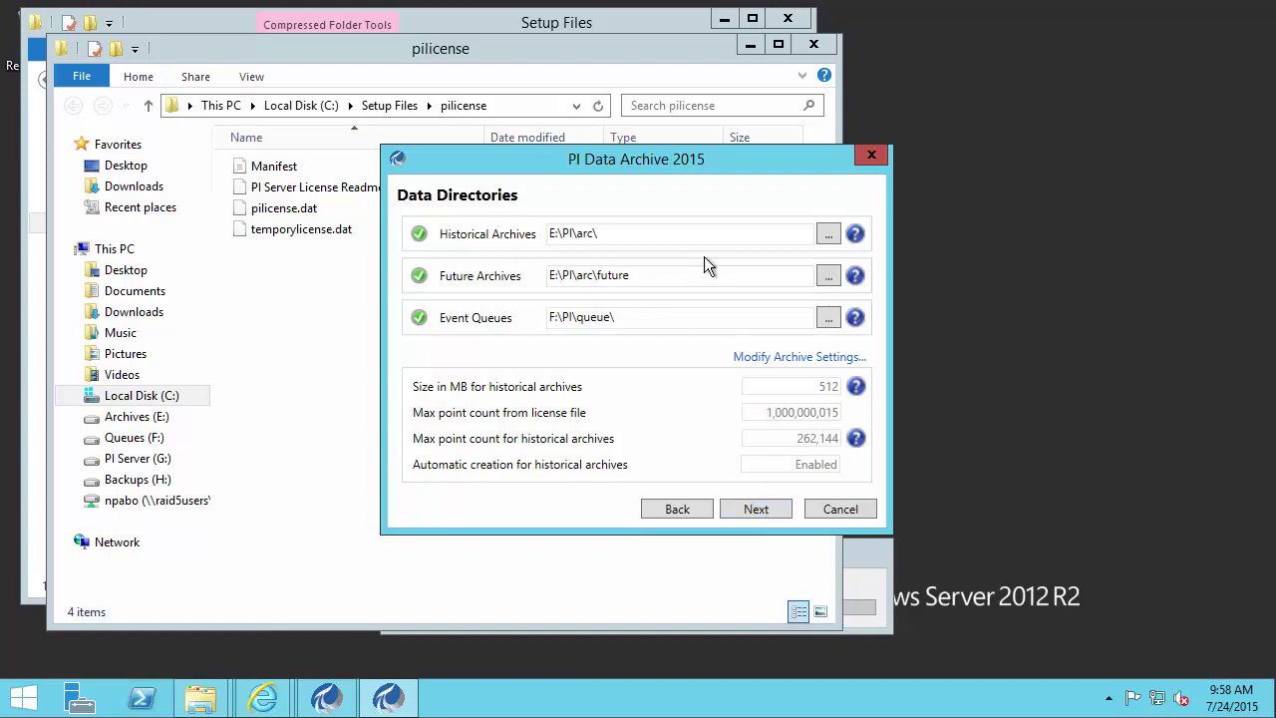
- Change the Historical Archives path to E:\PIArchives\
{"action": "left_click", "coordinate": [678, 234]}
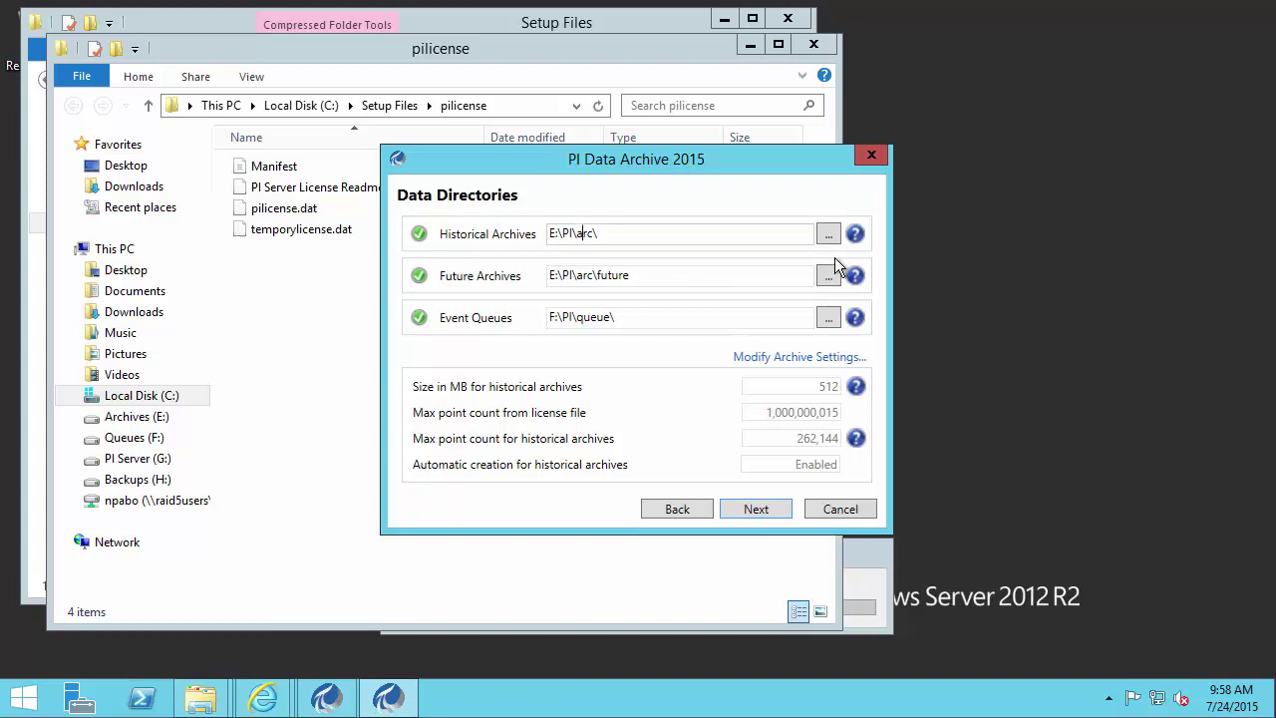
{"action": "key", "text": "Left"}
{"action": "key", "text": "Left"}
{"action": "key", "text": "Left"}
{"action": "key", "text": "Left"}
{"action": "left_click", "coordinate": [829, 237]}
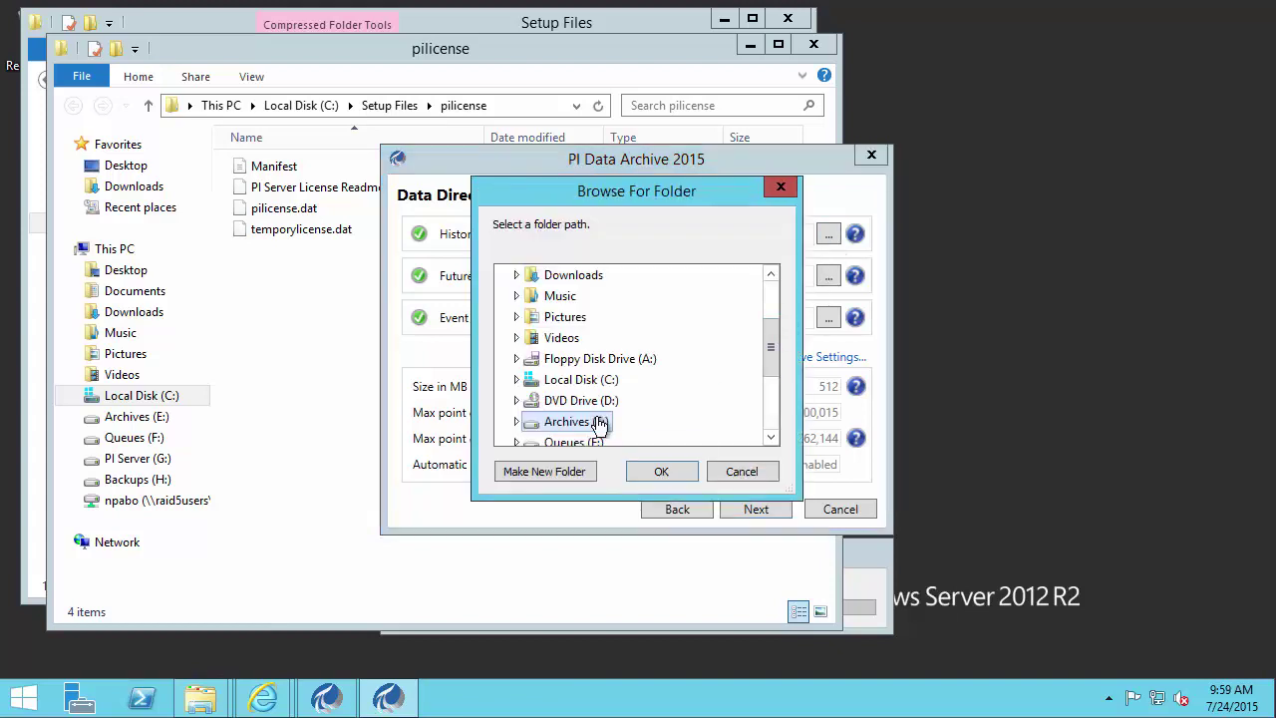
{"action": "left_click_drag", "start_coordinate": [769, 346], "coordinate": [768, 354]}
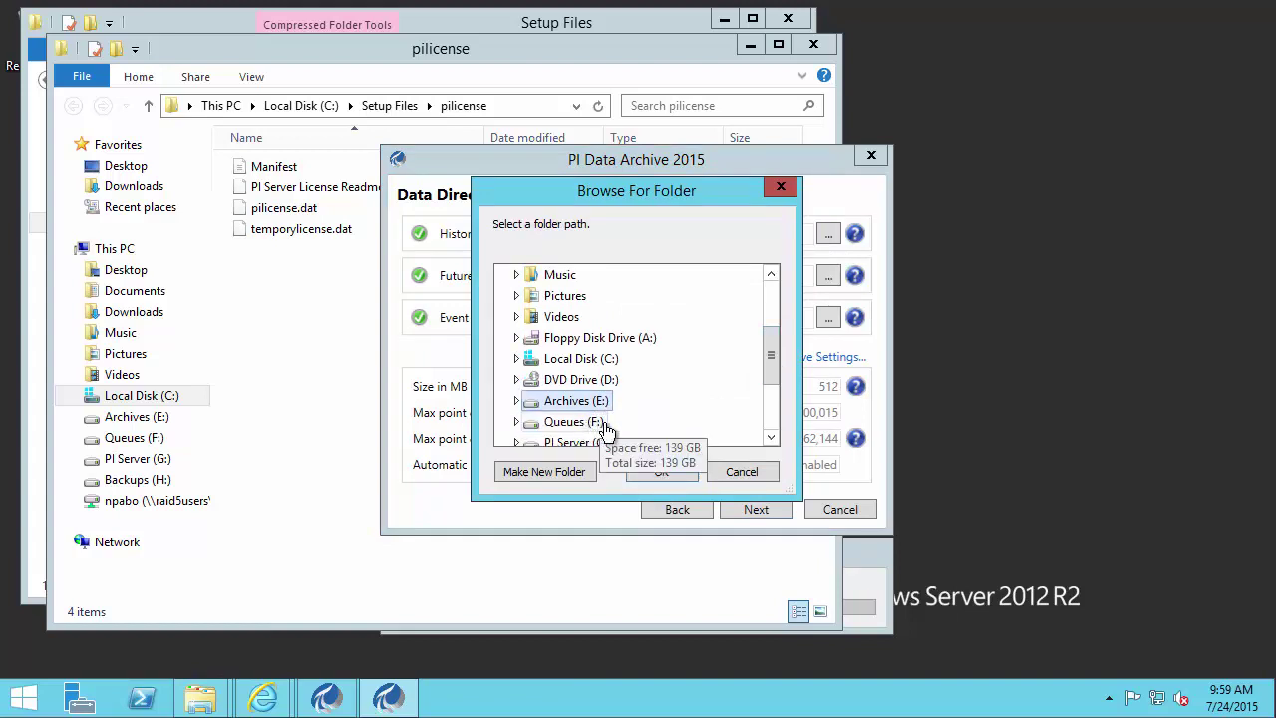
{"action": "left_click", "coordinate": [742, 473]}
{"action": "left_click", "coordinate": [595, 239]}
{"action": "mouse_move", "coordinate": [847, 281]}
{"action": "type", "text": "hives"}
- Set Future Archives to E:\PIArchives\future and Event Queues to F:\PIQueues\
{"action": "left_click", "coordinate": [576, 276]}
{"action": "key", "text": "BackSpace"}
{"action": "key", "text": "Delete"}
{"action": "key", "text": "Delete"}
{"action": "key", "text": "Delete"}
{"action": "type", "text": "Archives"}
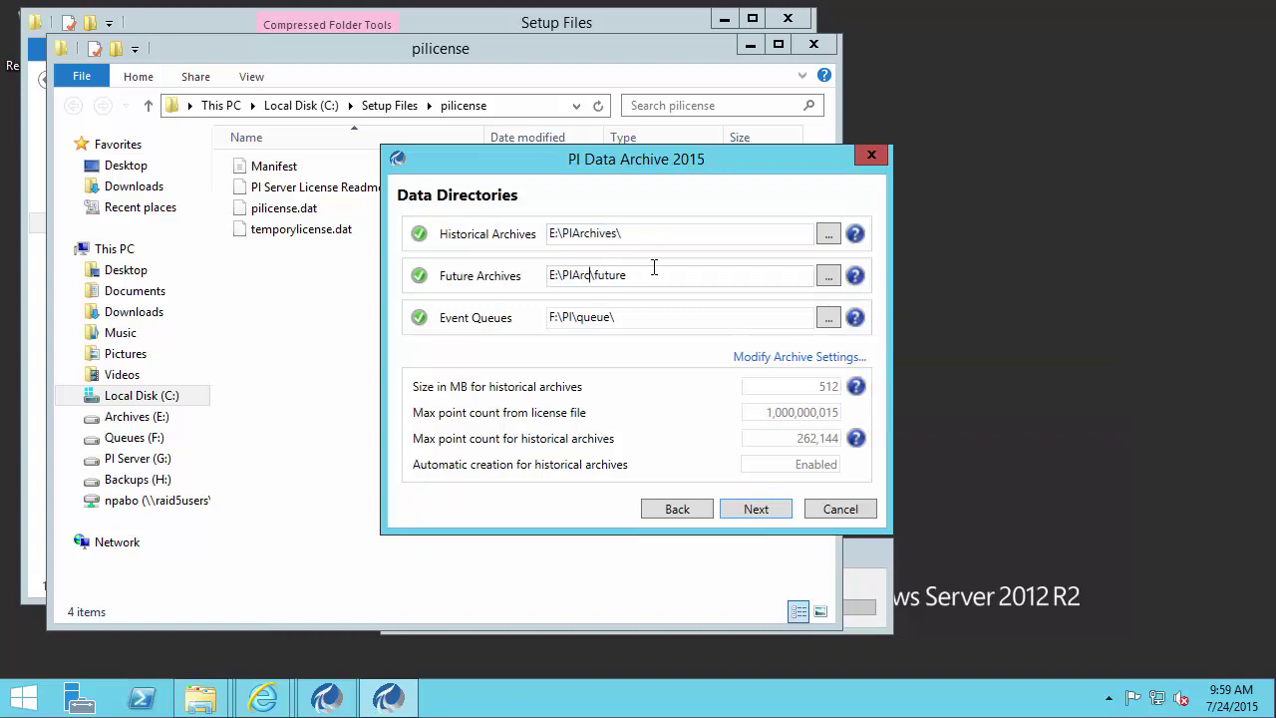
{"action": "left_click", "coordinate": [582, 317]}
{"action": "key", "text": "BackSpace"}
{"action": "key", "text": "Delete"}
{"action": "type", "text": "Queues"}
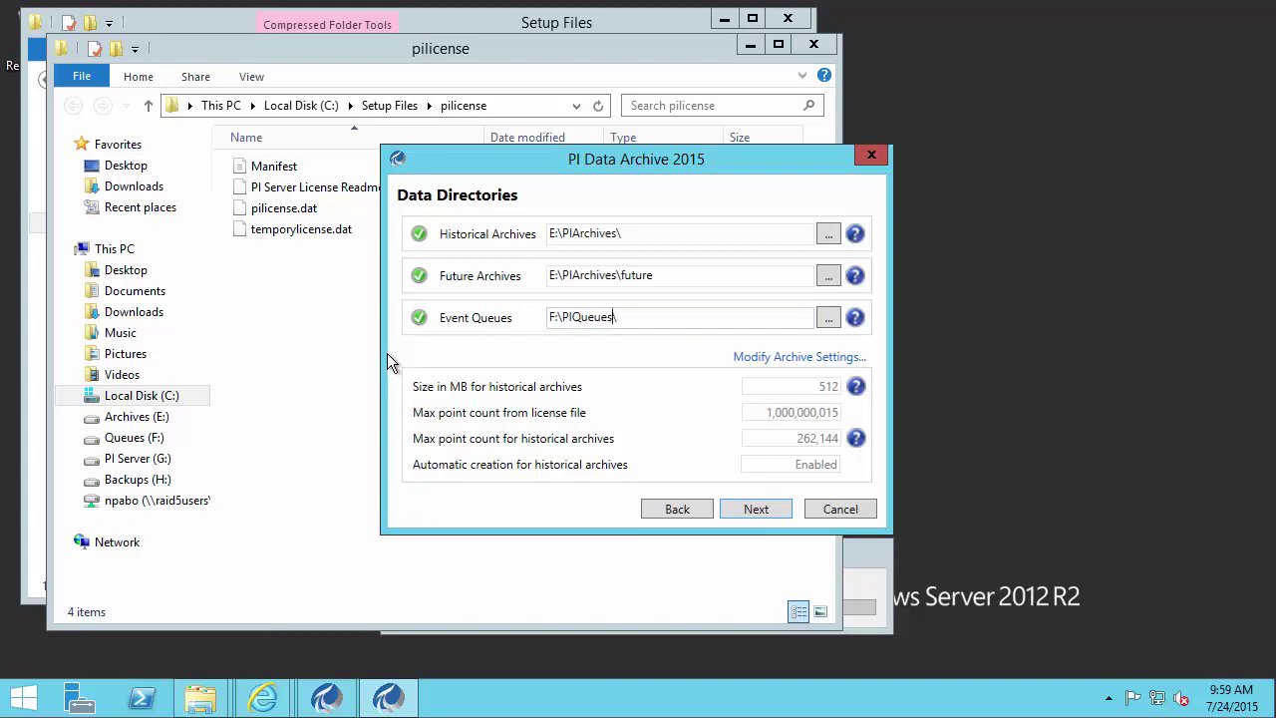
{"action": "mouse_move", "coordinate": [390, 353]}
{"action": "left_mouse_down"}
{"action": "mouse_move", "coordinate": [568, 426]}
{"action": "mouse_move", "coordinate": [882, 484]}
{"action": "left_mouse_up"}
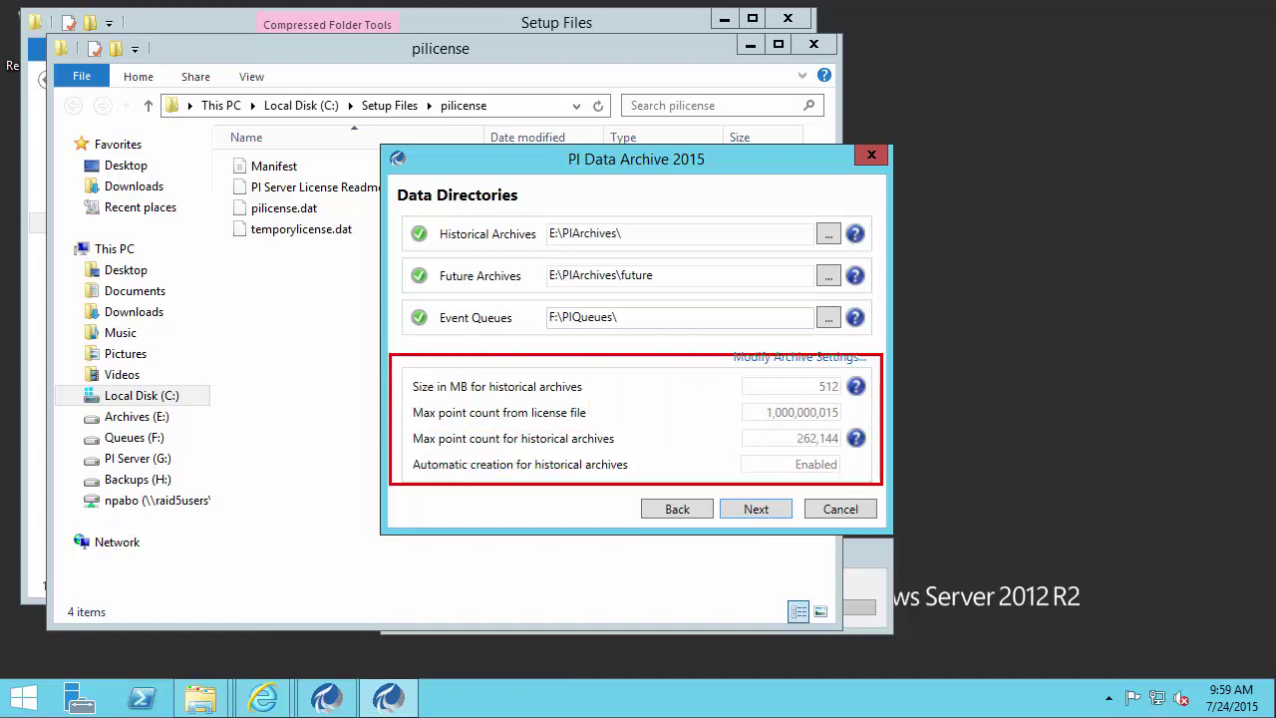
{"action": "key", "text": "Escape"}
{"action": "mouse_move", "coordinate": [854, 391]}
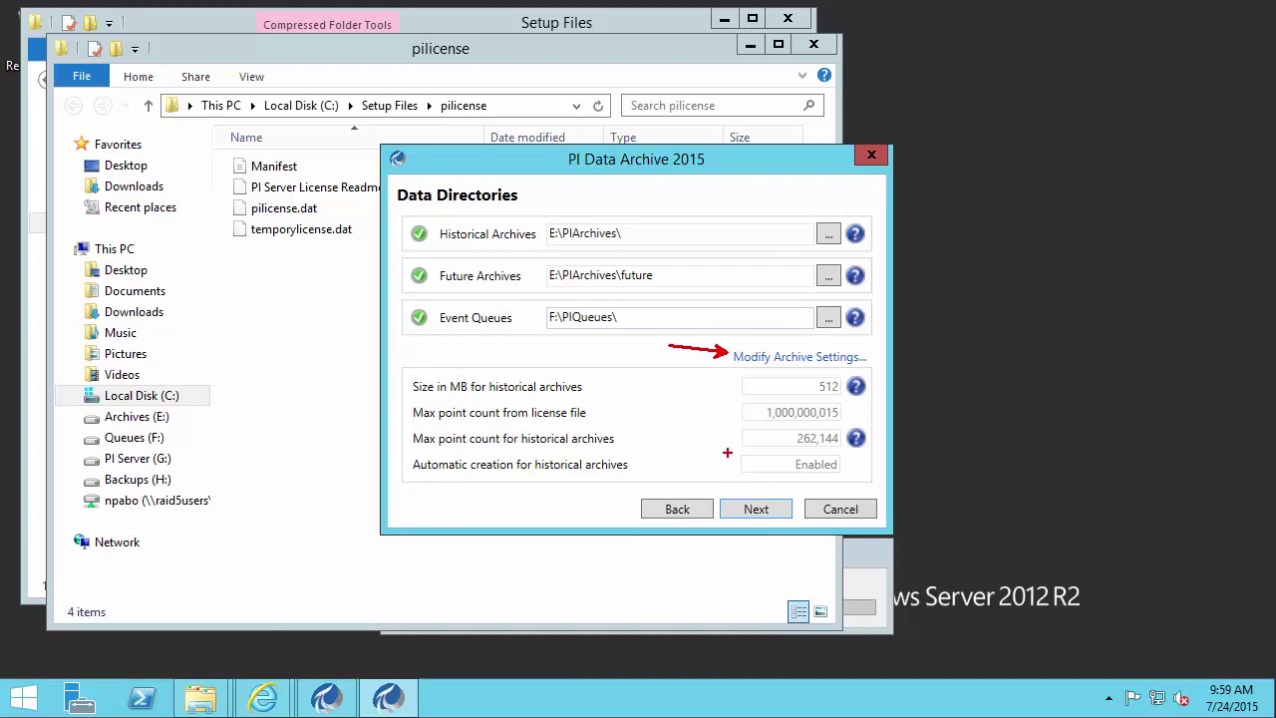
{"action": "left_click_drag", "start_coordinate": [726, 453], "coordinate": [689, 429]}
{"action": "key", "text": "Escape"}
- Install PI Data Archive, wait until all services start successfully, then finish and close the installer
{"action": "left_click", "coordinate": [756, 510]}
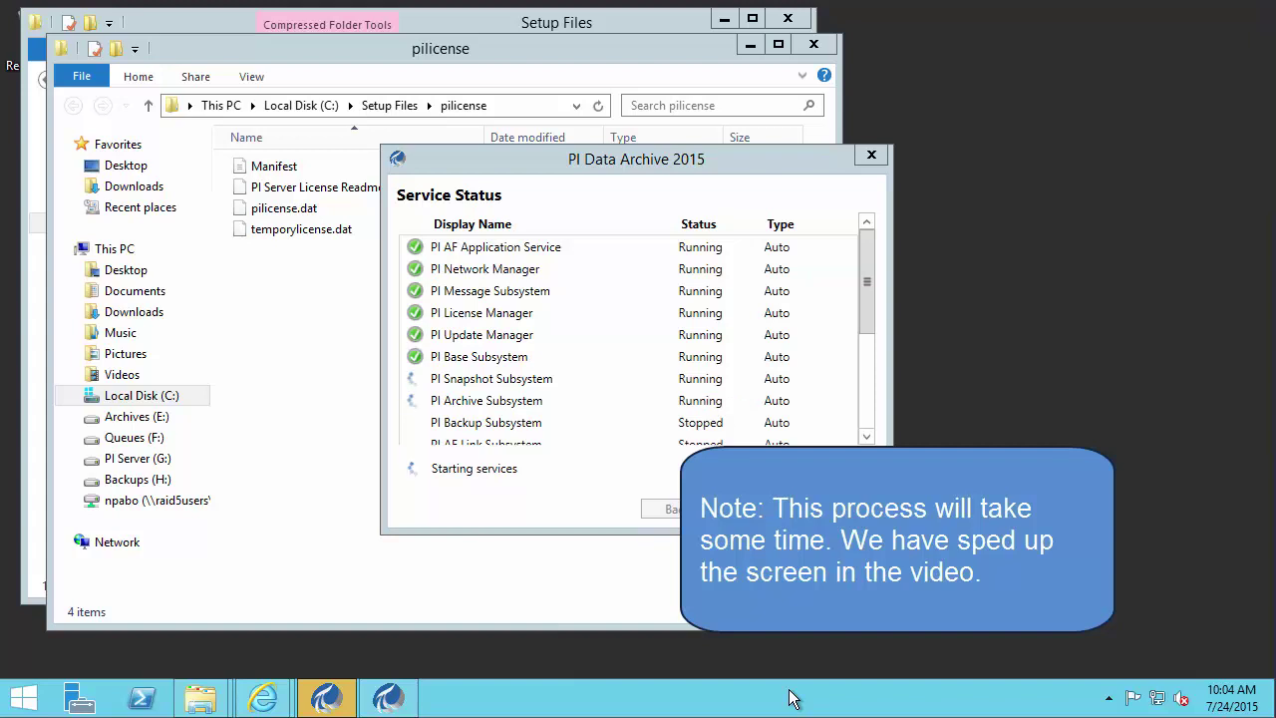
{"action": "left_click_drag", "start_coordinate": [866, 326], "coordinate": [876, 376]}
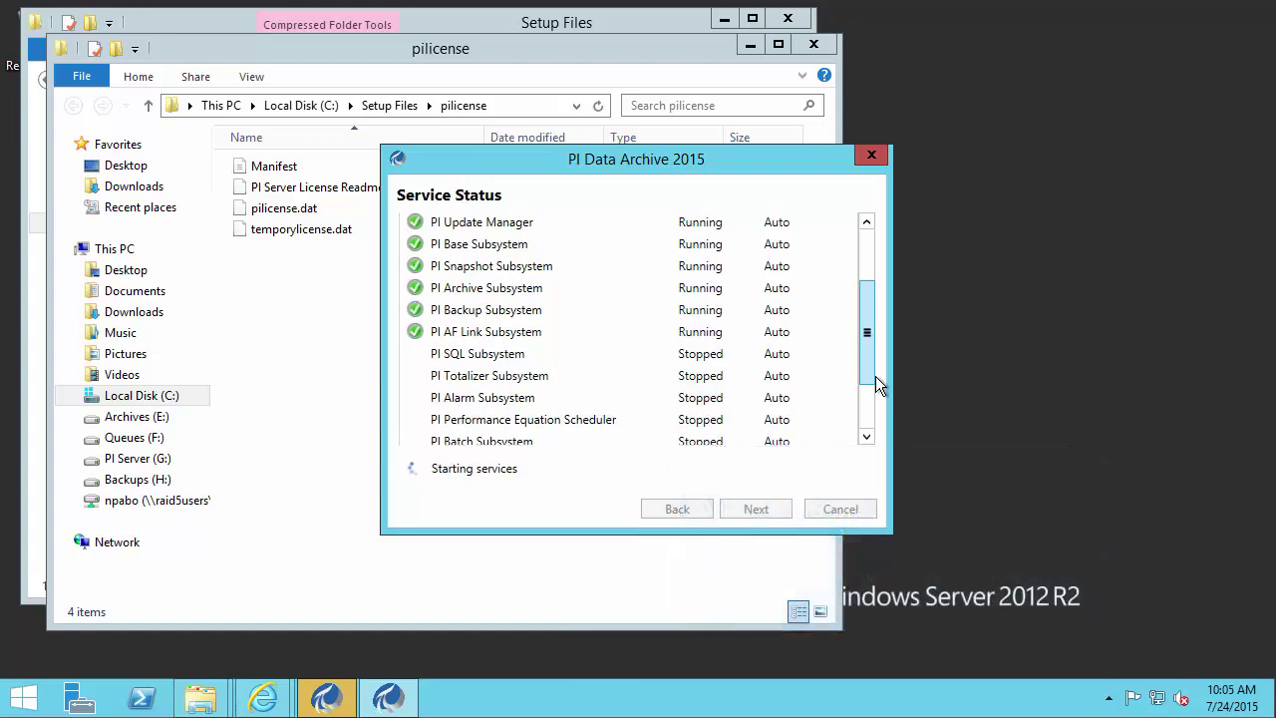
{"action": "left_click_drag", "start_coordinate": [866, 368], "coordinate": [864, 444]}
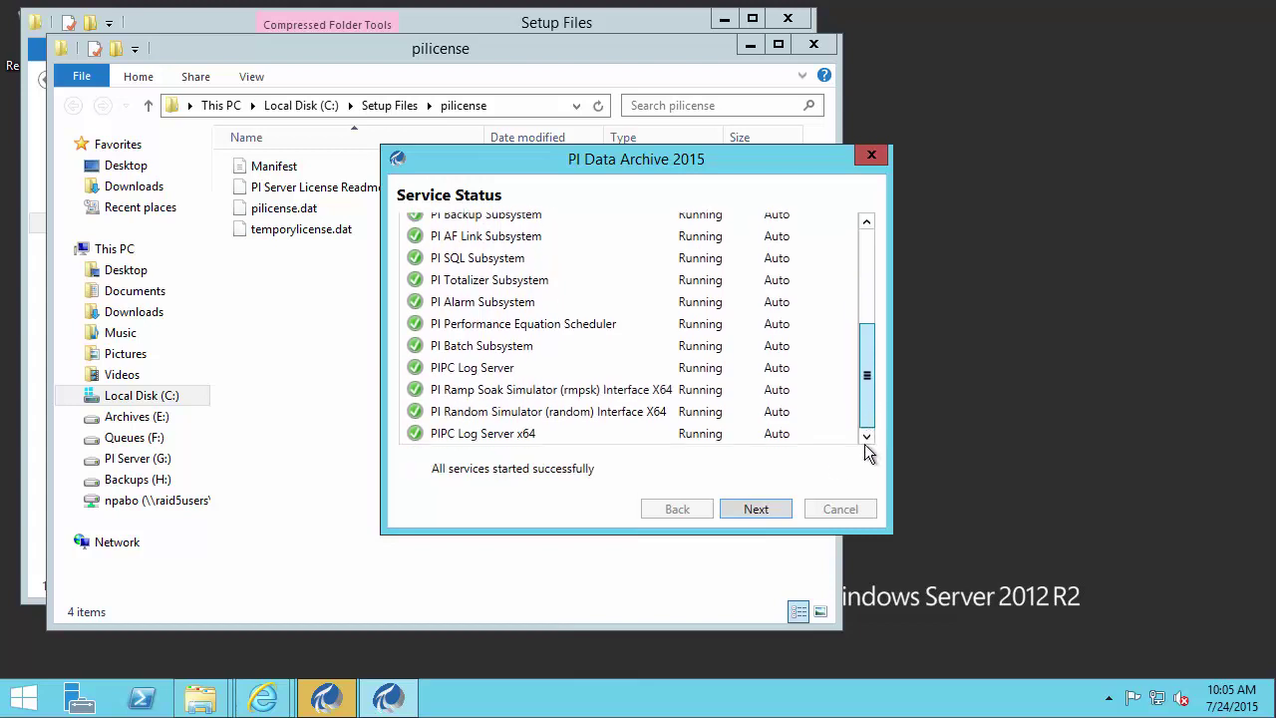
{"action": "left_click", "coordinate": [782, 509]}
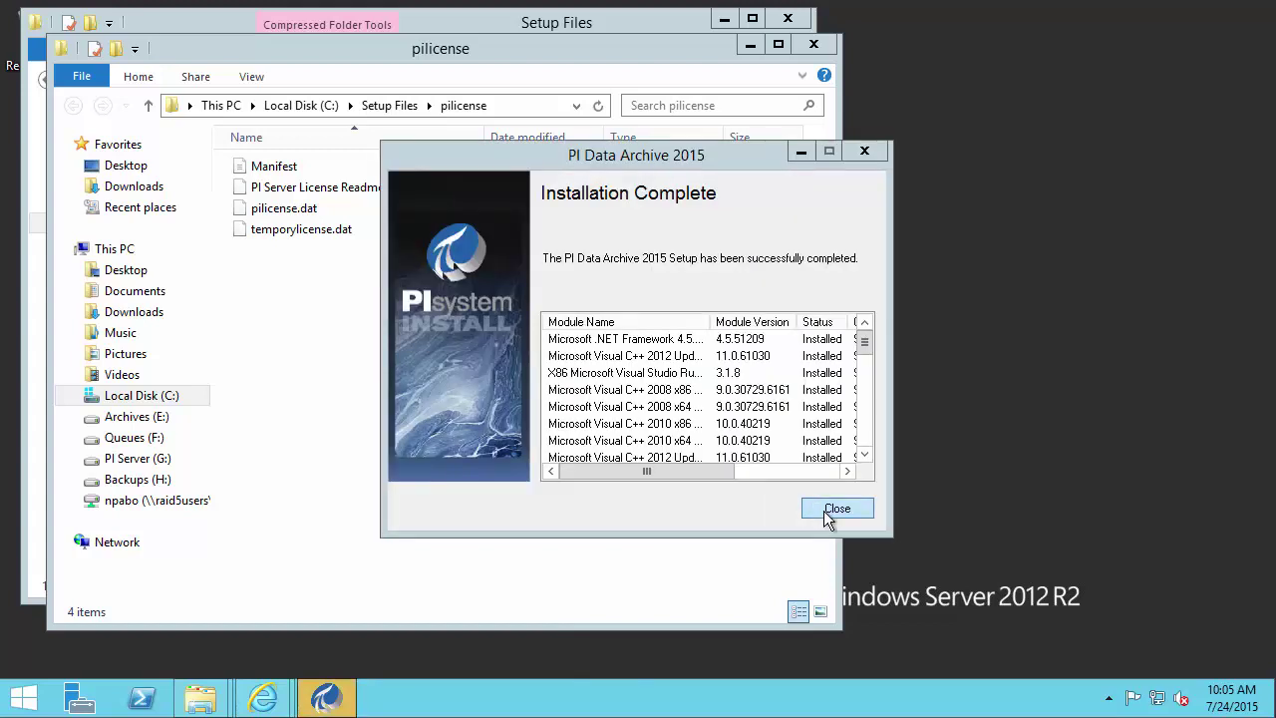
{"action": "left_click", "coordinate": [825, 511]}
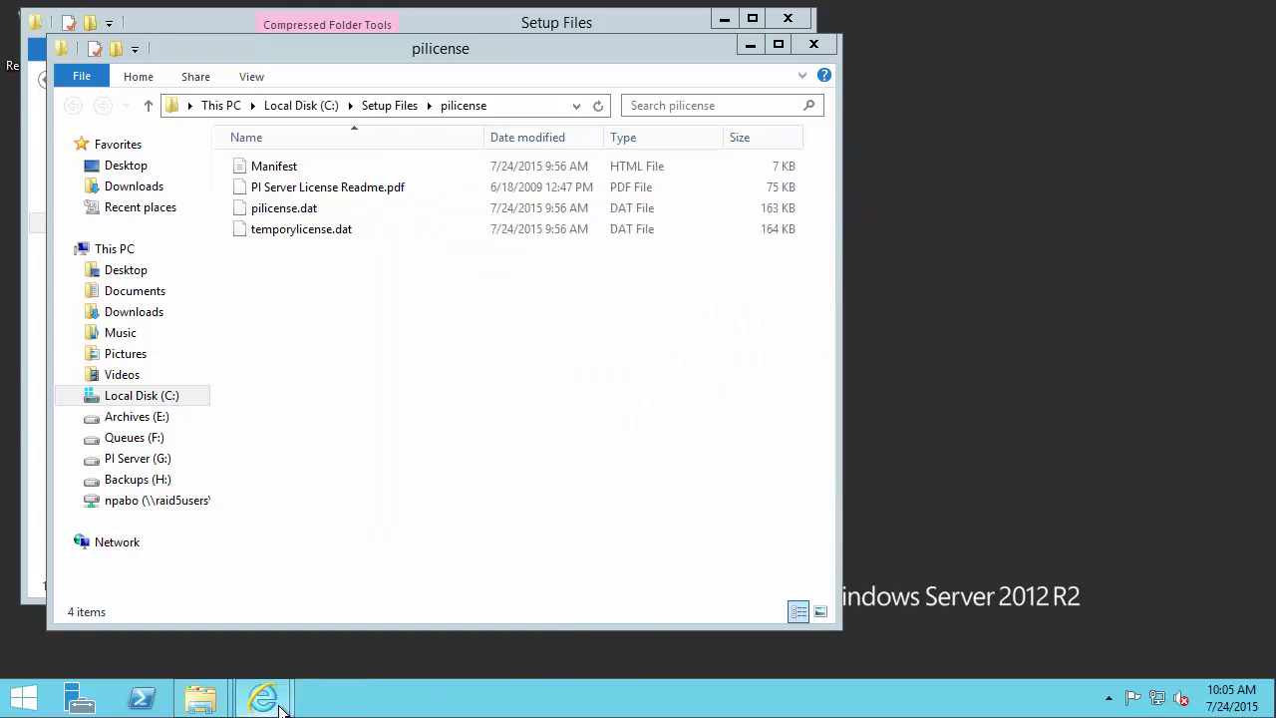
- In the PI Server 2015 help, open post-installation tasks > Verify PI Data Archive installation > Verify that PI Services are running
{"action": "mouse_move", "coordinate": [264, 695]}
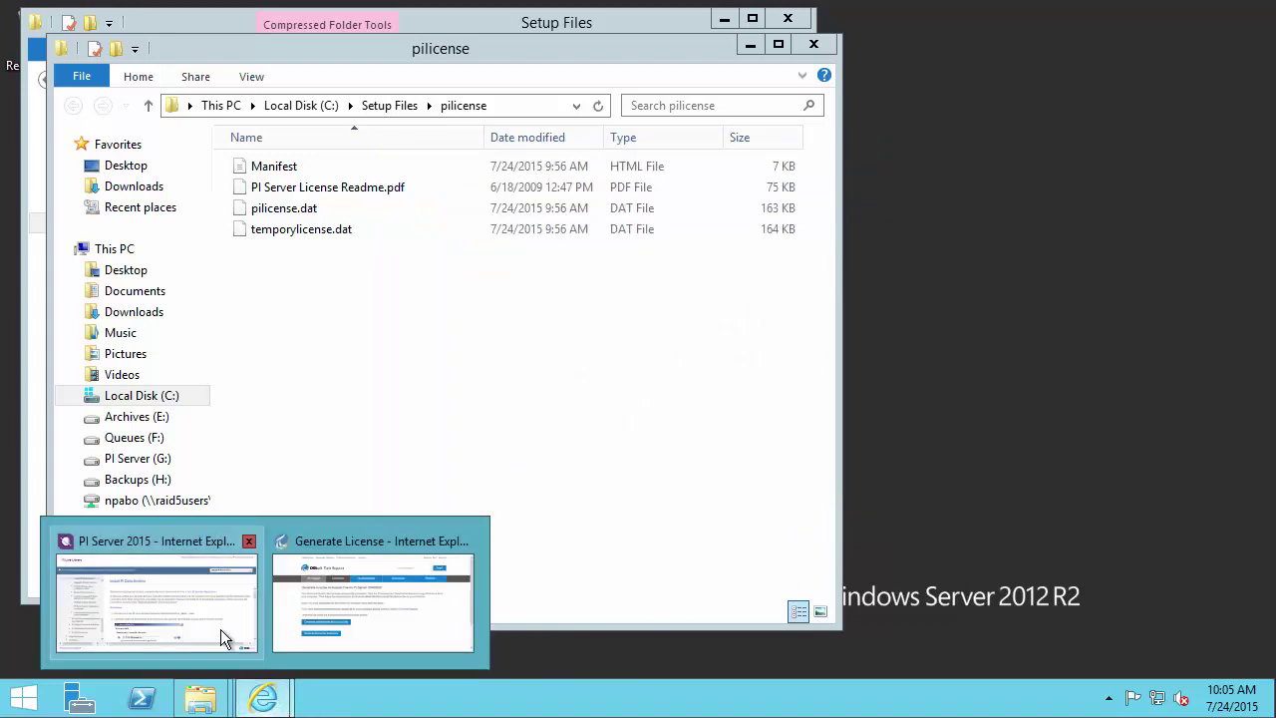
{"action": "left_click", "coordinate": [221, 629]}
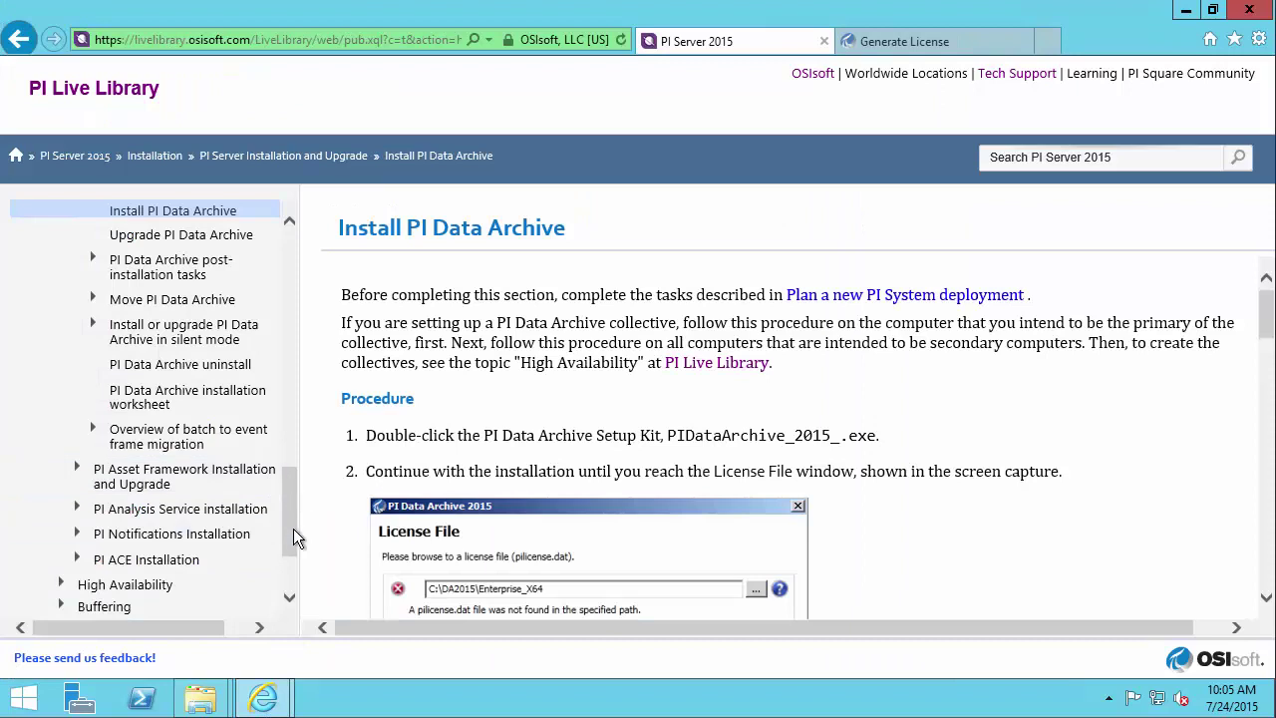
{"action": "left_click", "coordinate": [95, 265]}
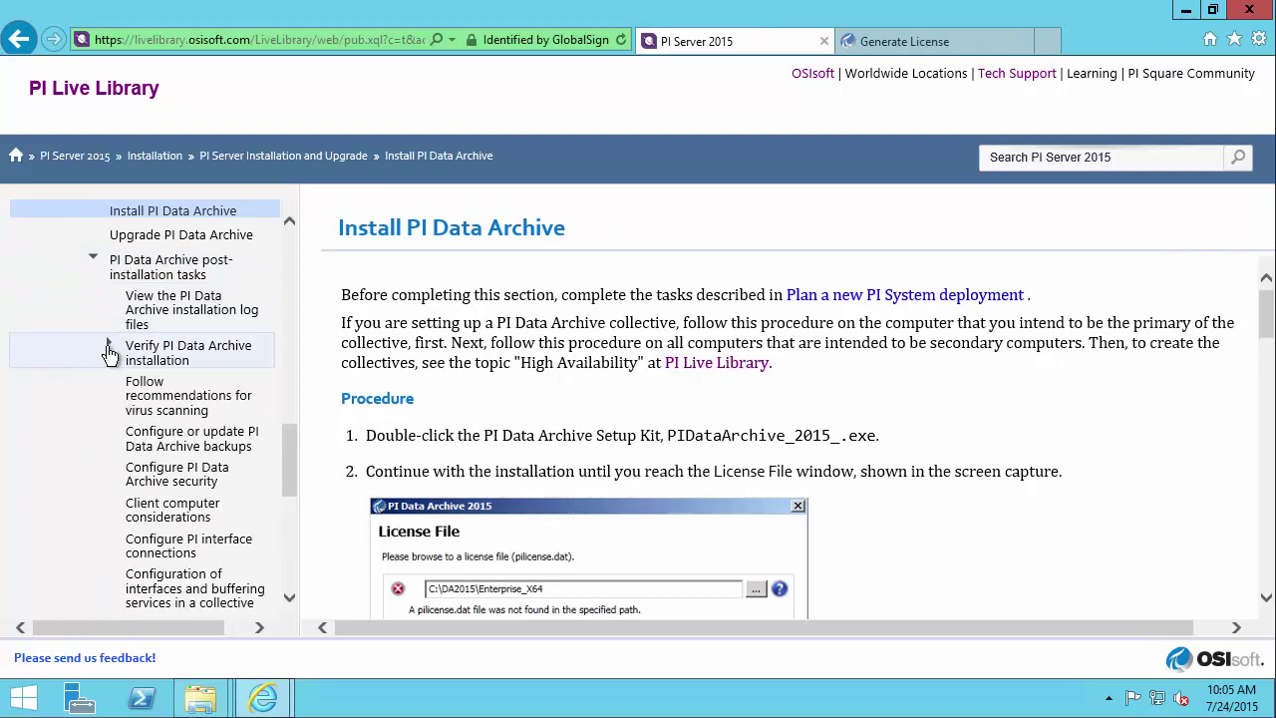
{"action": "left_click", "coordinate": [109, 346]}
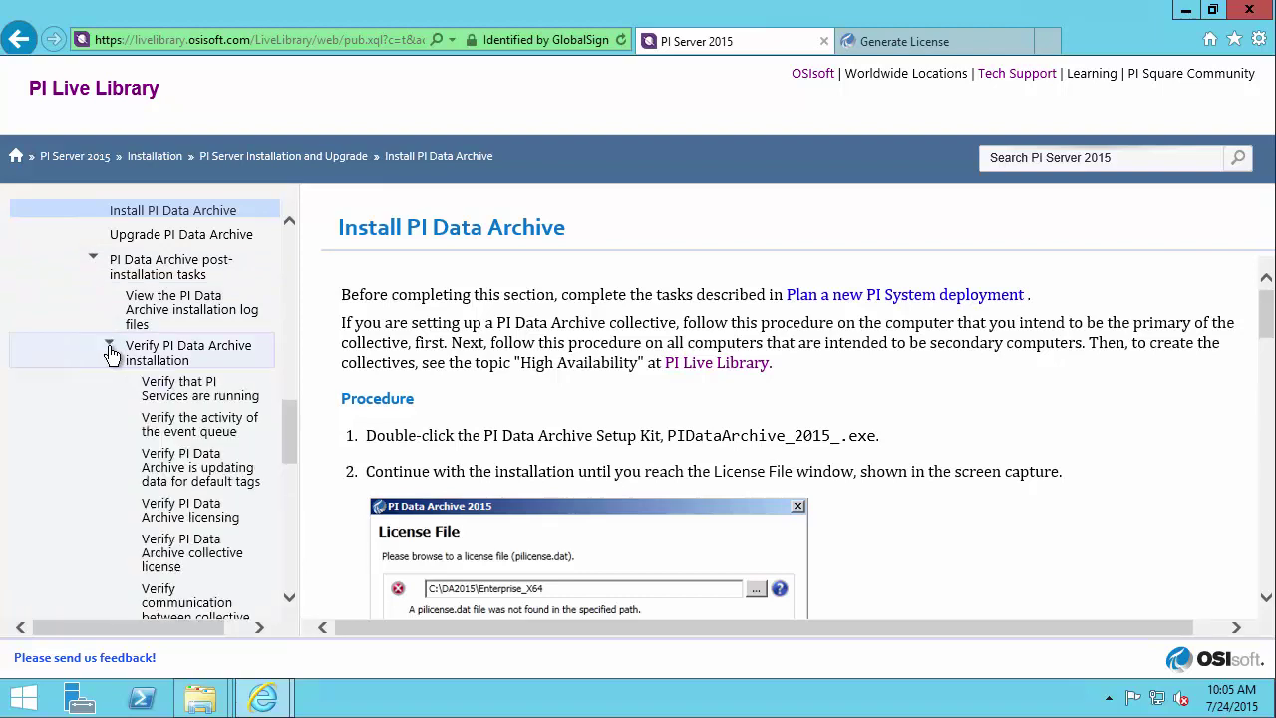
{"action": "left_click_drag", "start_coordinate": [297, 420], "coordinate": [291, 434]}
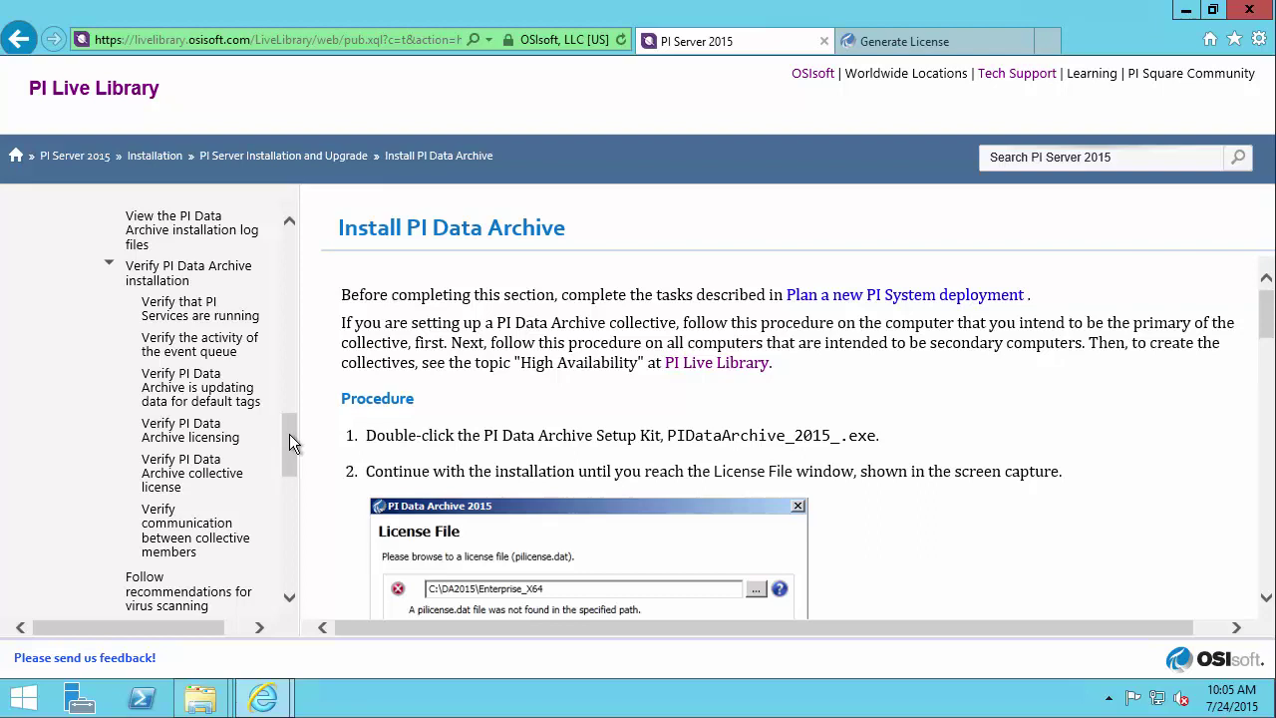
{"action": "left_click", "coordinate": [229, 319]}
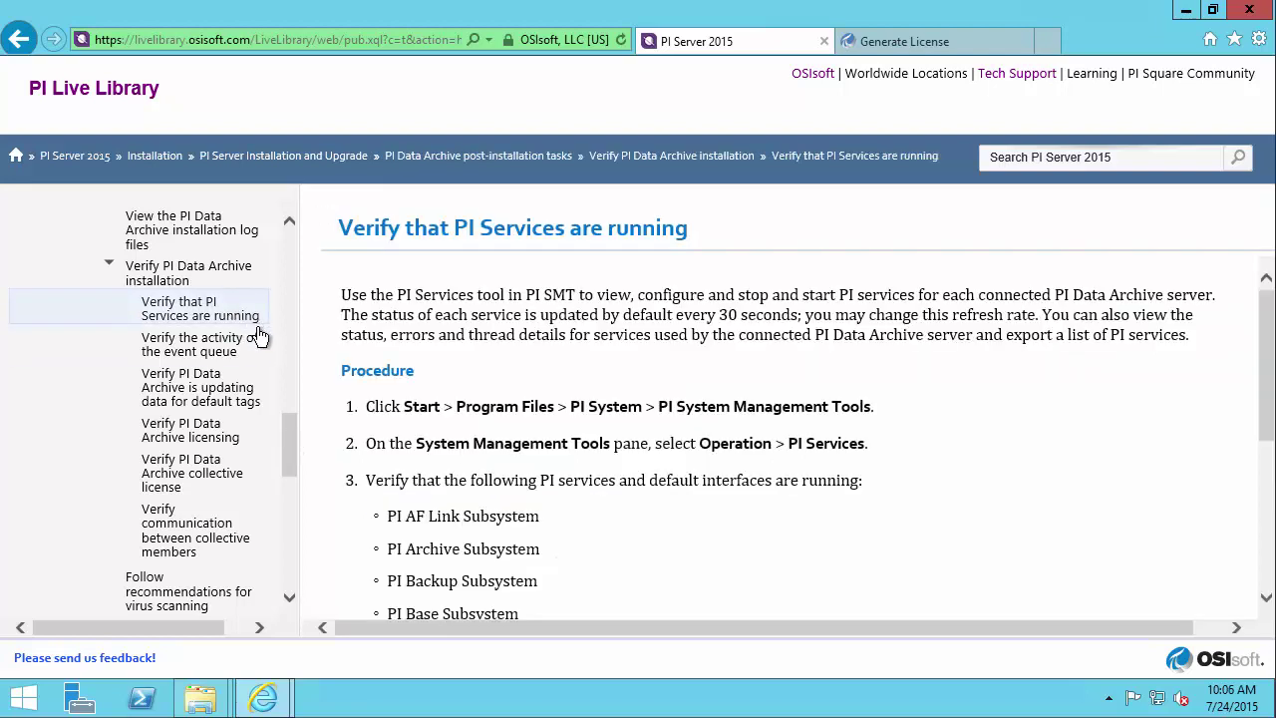
- Launch PI System Management Tools from Start search, opting in to the customer experience program, and maximize it
{"action": "left_click", "coordinate": [28, 698]}
{"action": "type", "text": "pi syste"}
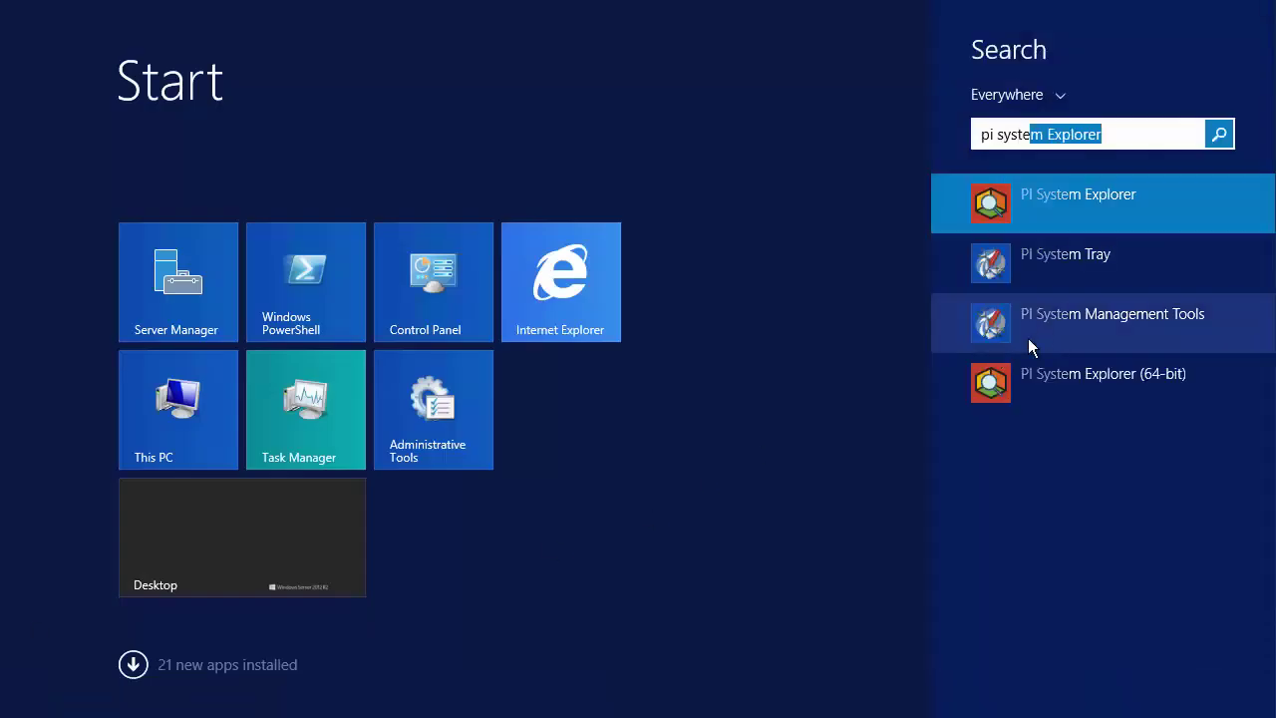
{"action": "left_click", "coordinate": [1041, 329]}
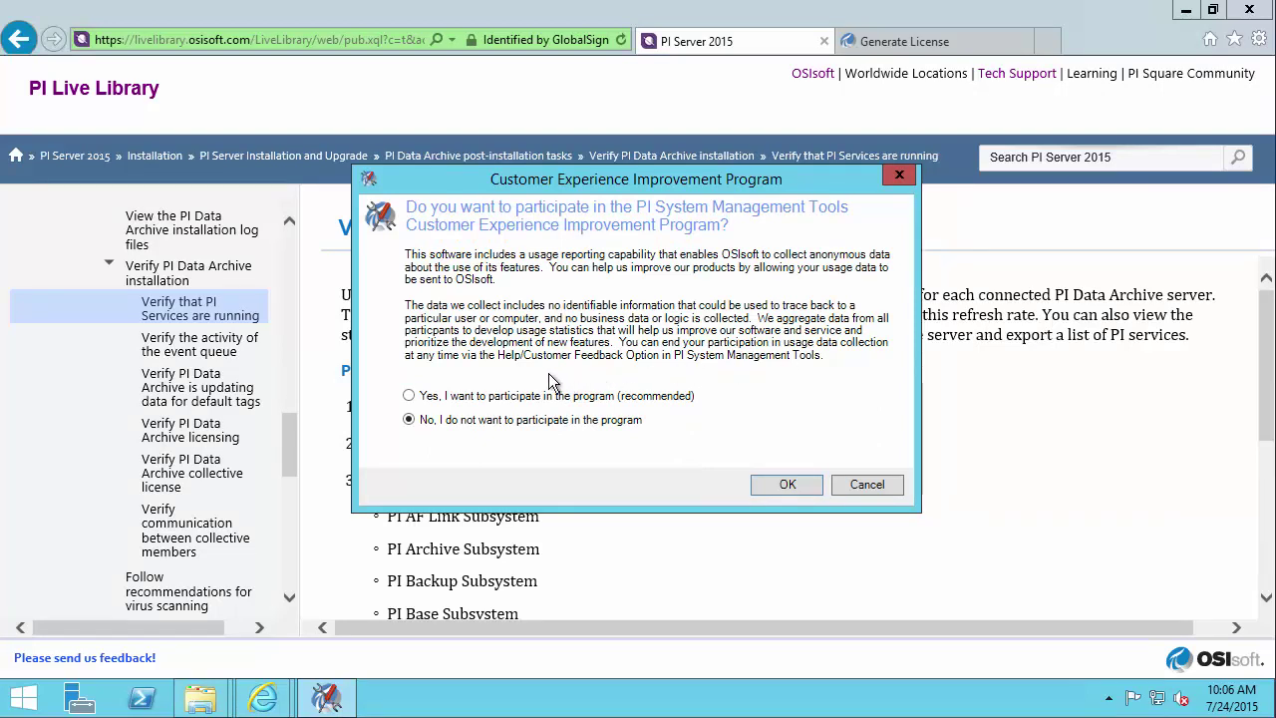
{"action": "left_click", "coordinate": [410, 397]}
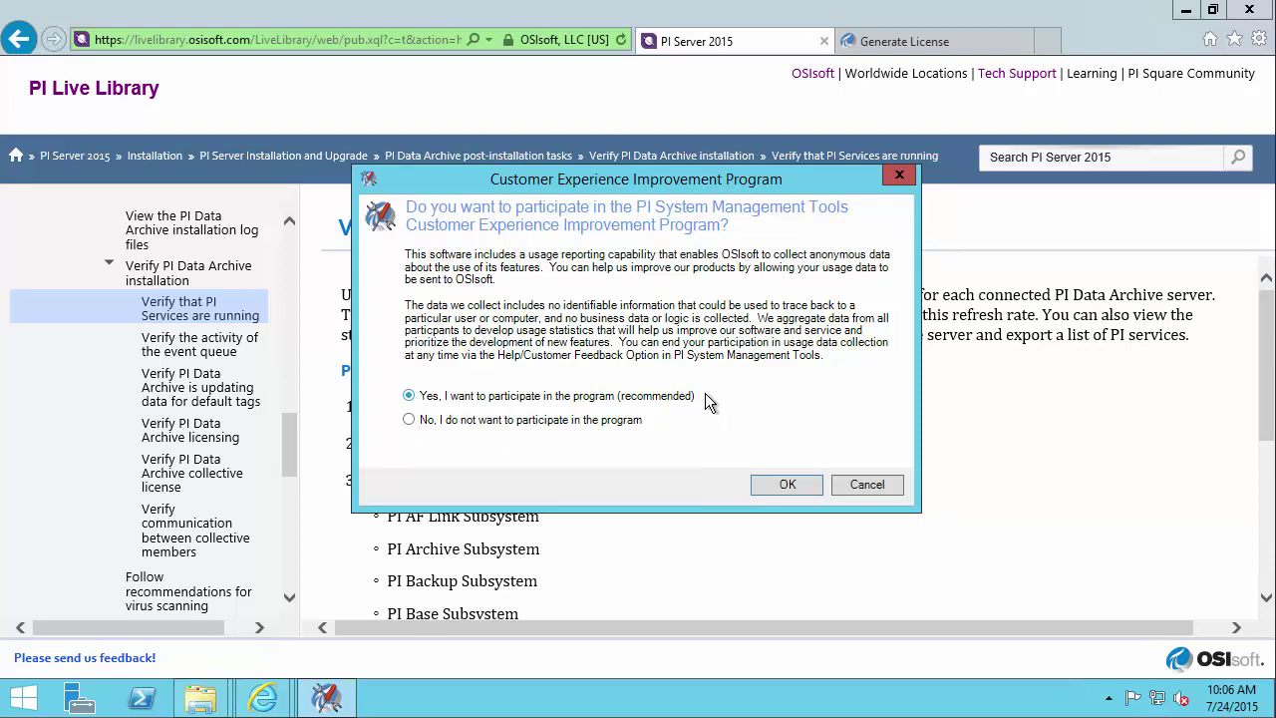
{"action": "left_click", "coordinate": [779, 486]}
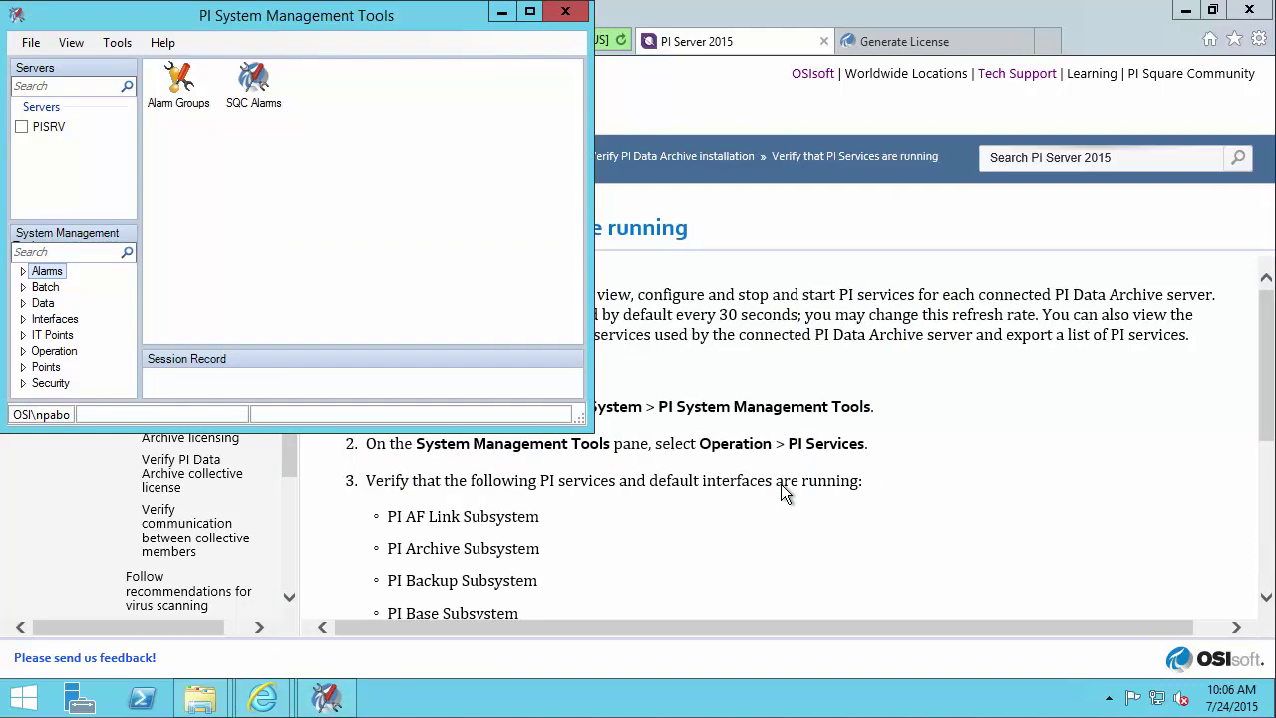
{"action": "left_click", "coordinate": [529, 14]}
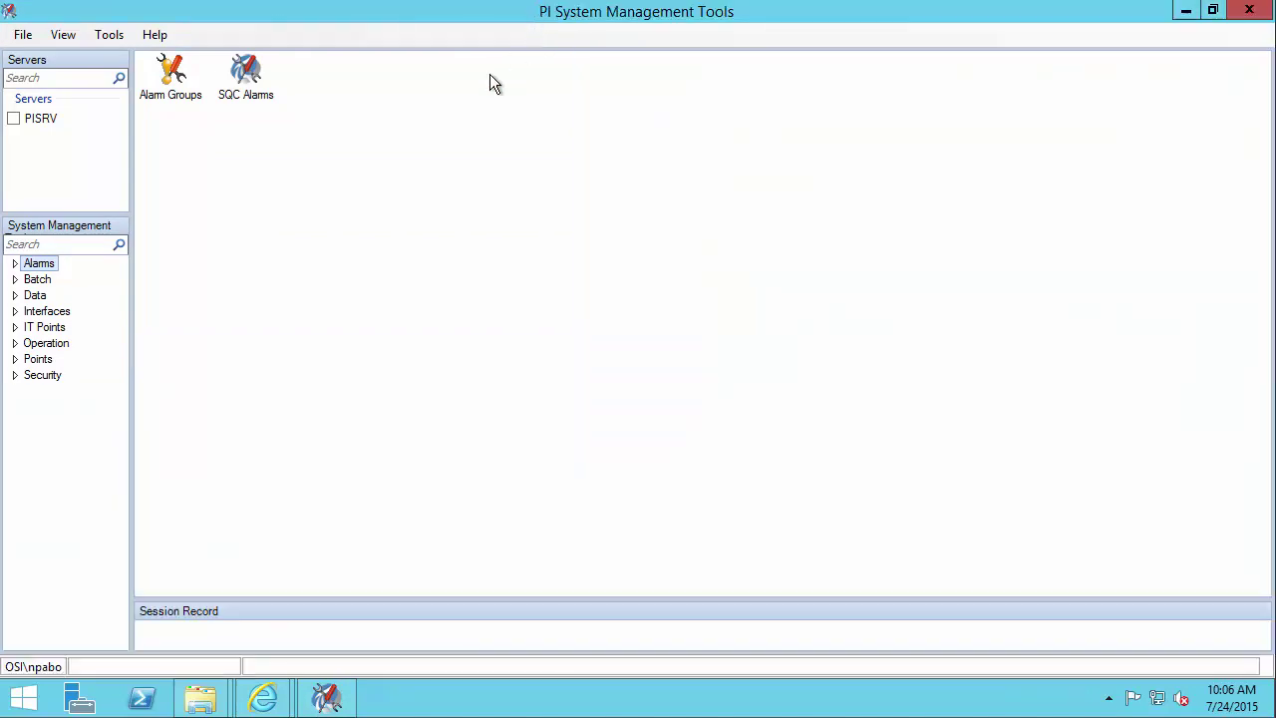
- Select PISRV, open Operation > PI Services, and restart the tools with elevated credentials to view service status
{"action": "left_click", "coordinate": [15, 119]}
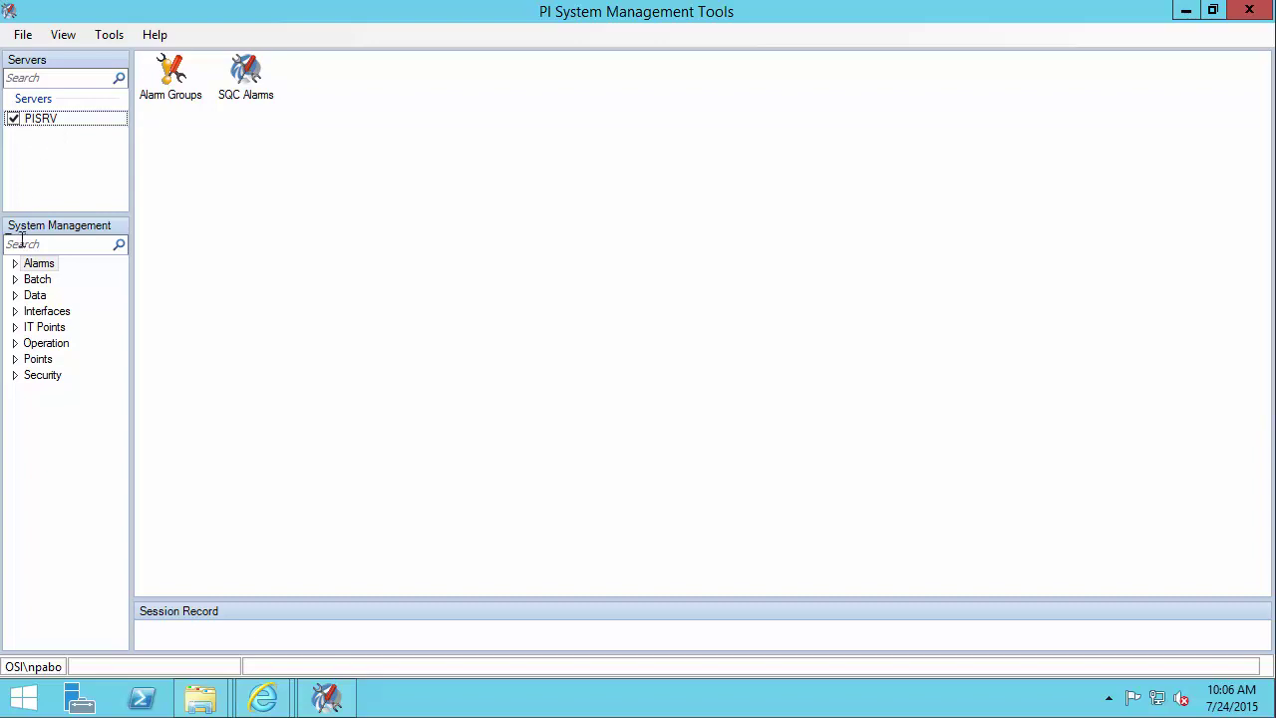
{"action": "left_click", "coordinate": [15, 343]}
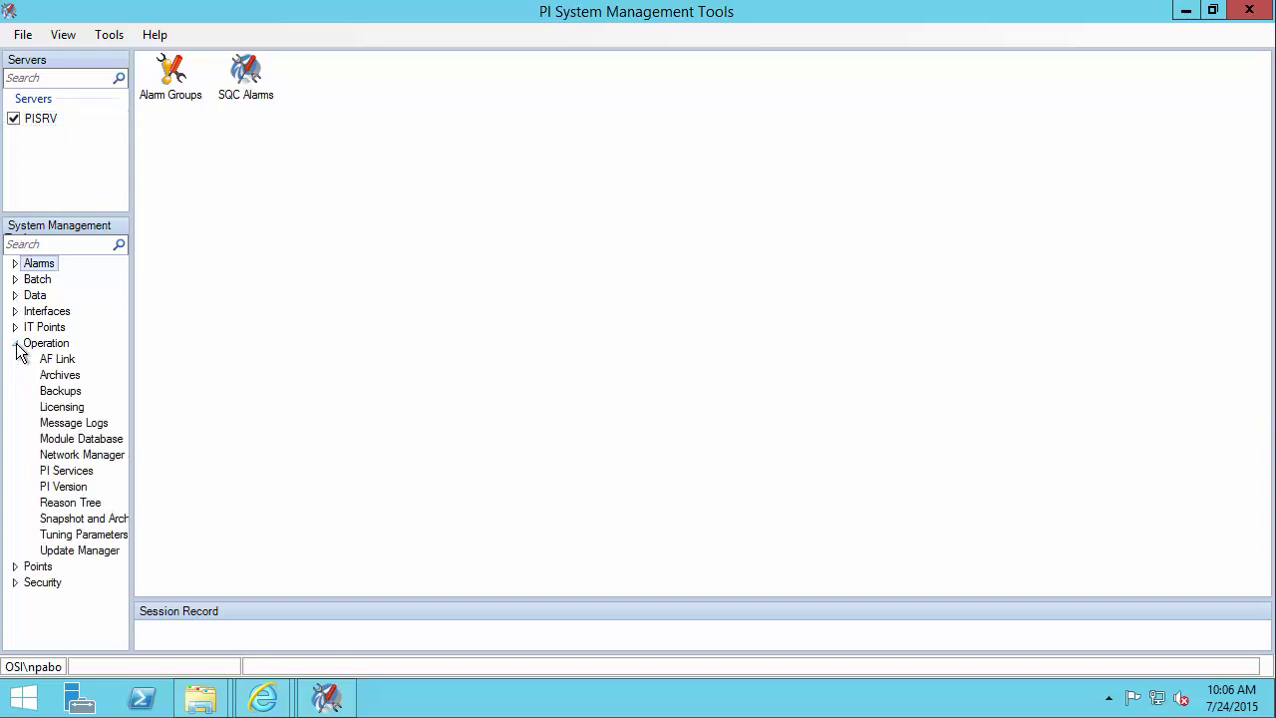
{"action": "left_click", "coordinate": [66, 471]}
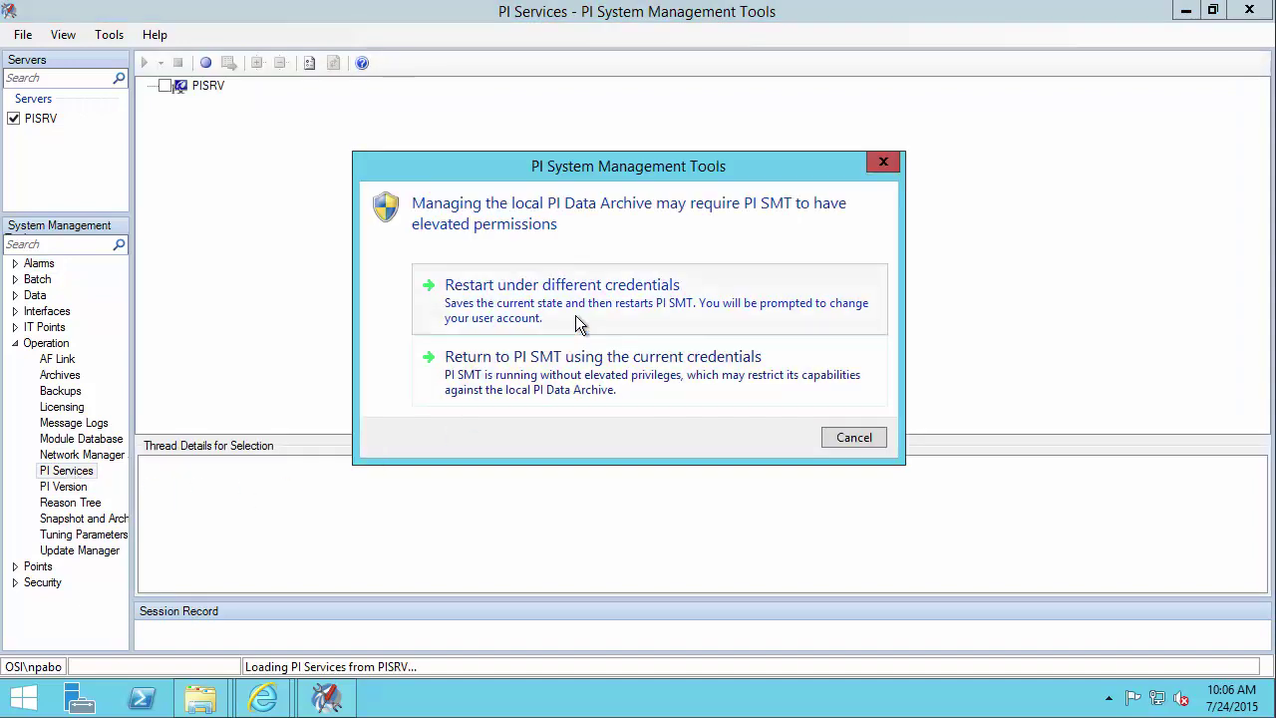
{"action": "left_click", "coordinate": [622, 304]}
{"action": "left_click", "coordinate": [696, 389]}
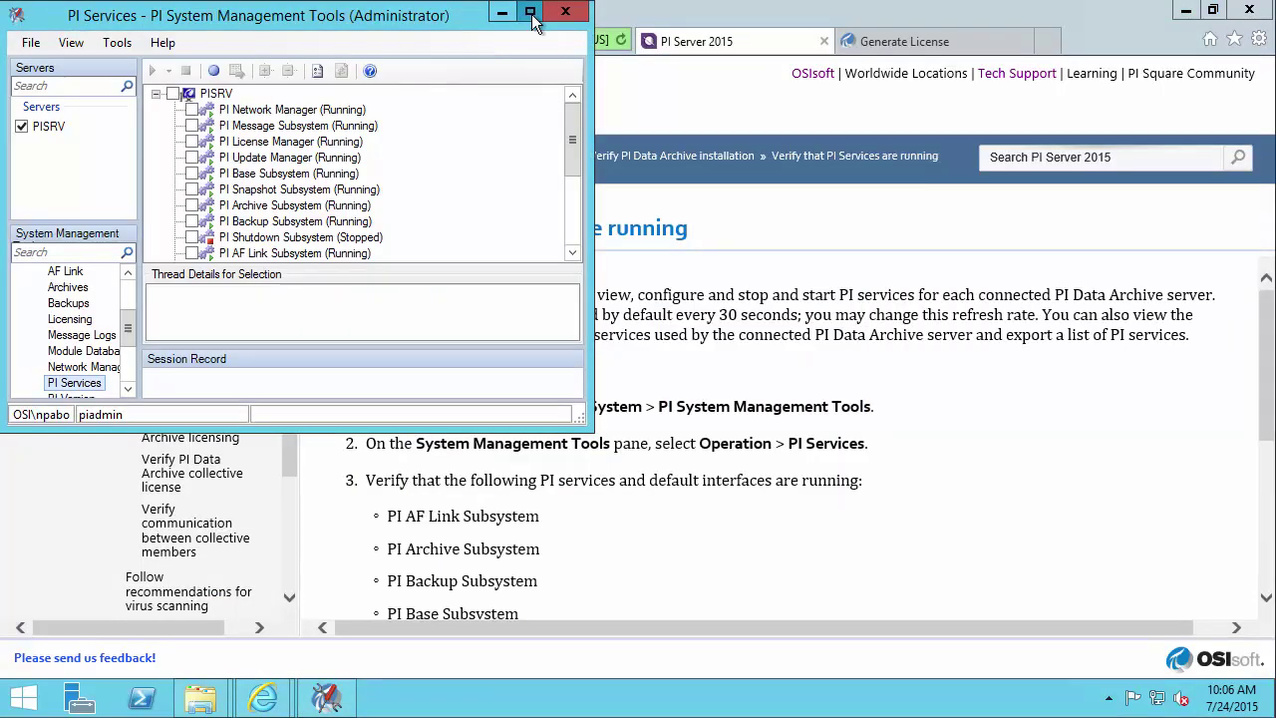
{"action": "left_click", "coordinate": [531, 14]}
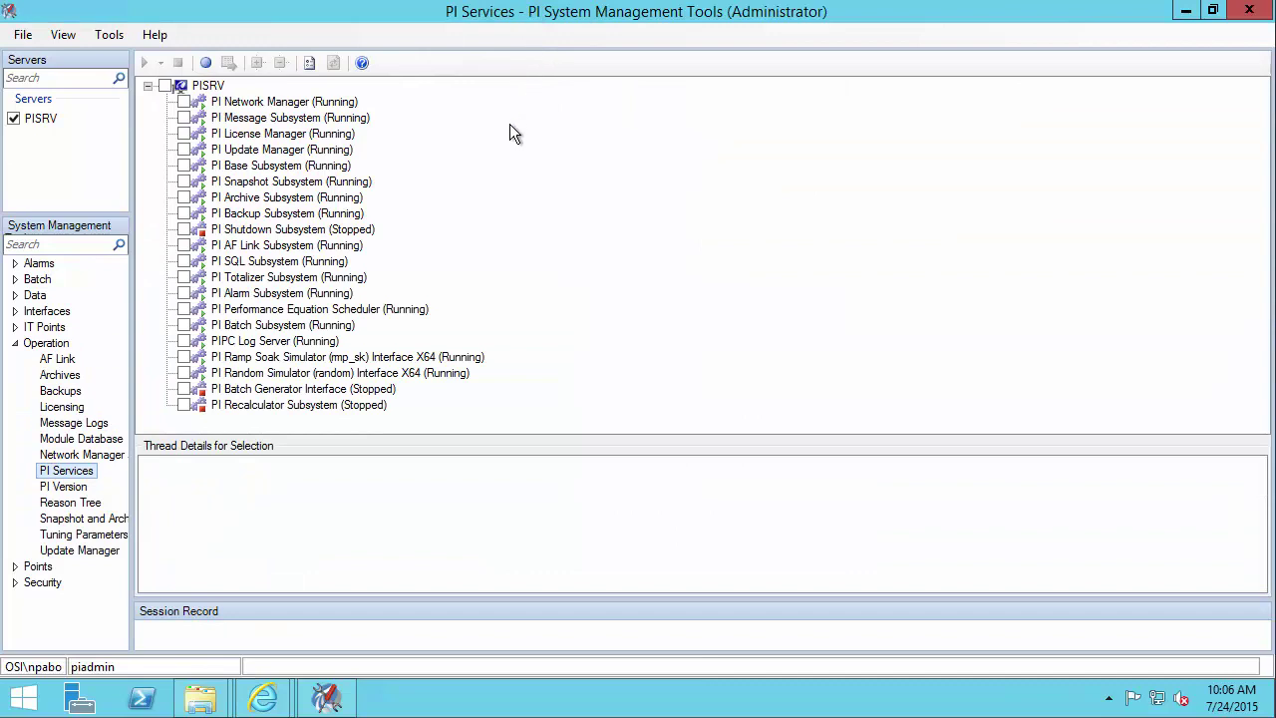
{"action": "left_click_drag", "start_coordinate": [386, 223], "coordinate": [462, 184]}
{"action": "left_click_drag", "start_coordinate": [413, 388], "coordinate": [505, 390]}
{"action": "left_click_drag", "start_coordinate": [396, 404], "coordinate": [500, 406]}
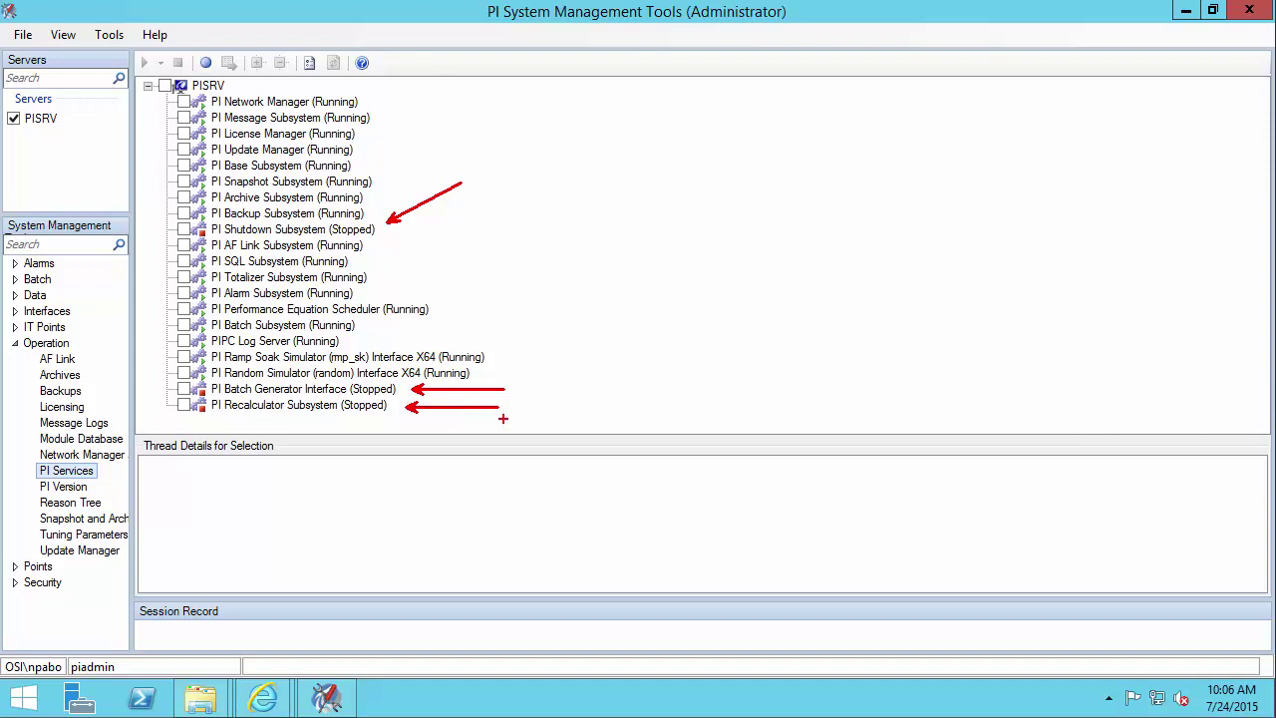
{"action": "key", "text": "Escape"}
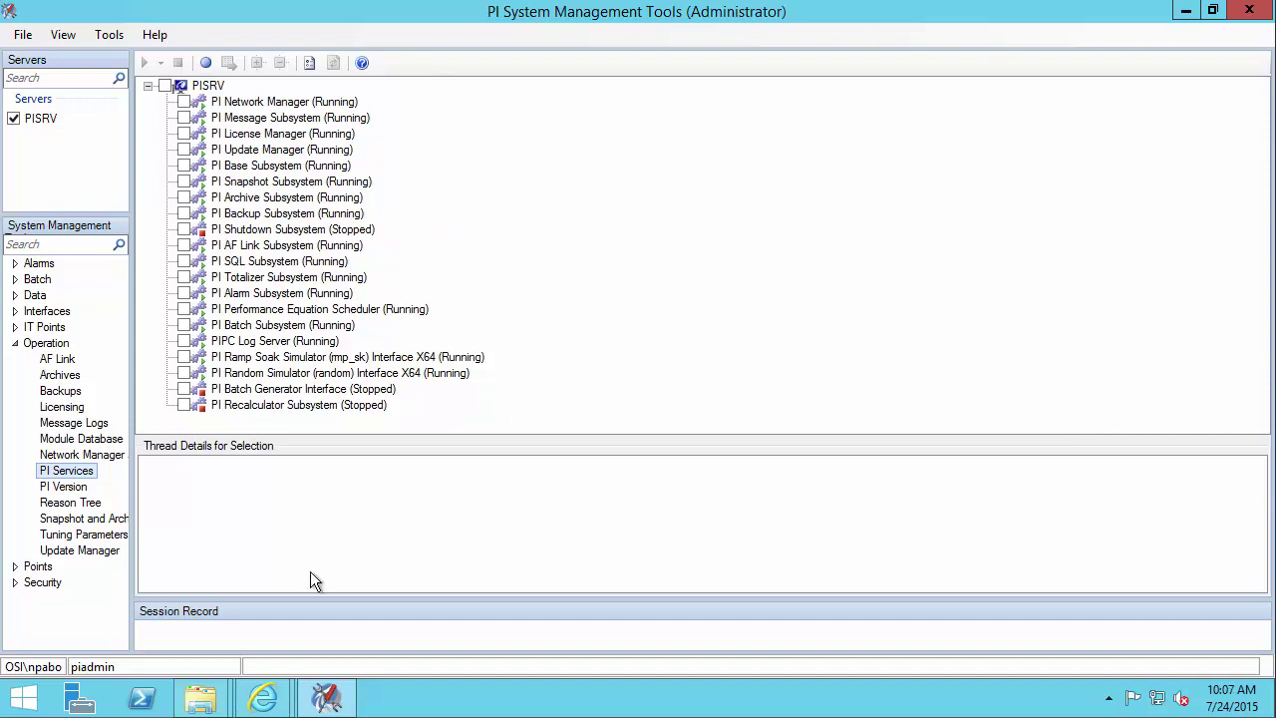
- Open the Live Library topic 'Verify the activity of the event queue', then minimize the browser
{"action": "mouse_move", "coordinate": [282, 695]}
{"action": "left_click", "coordinate": [213, 618]}
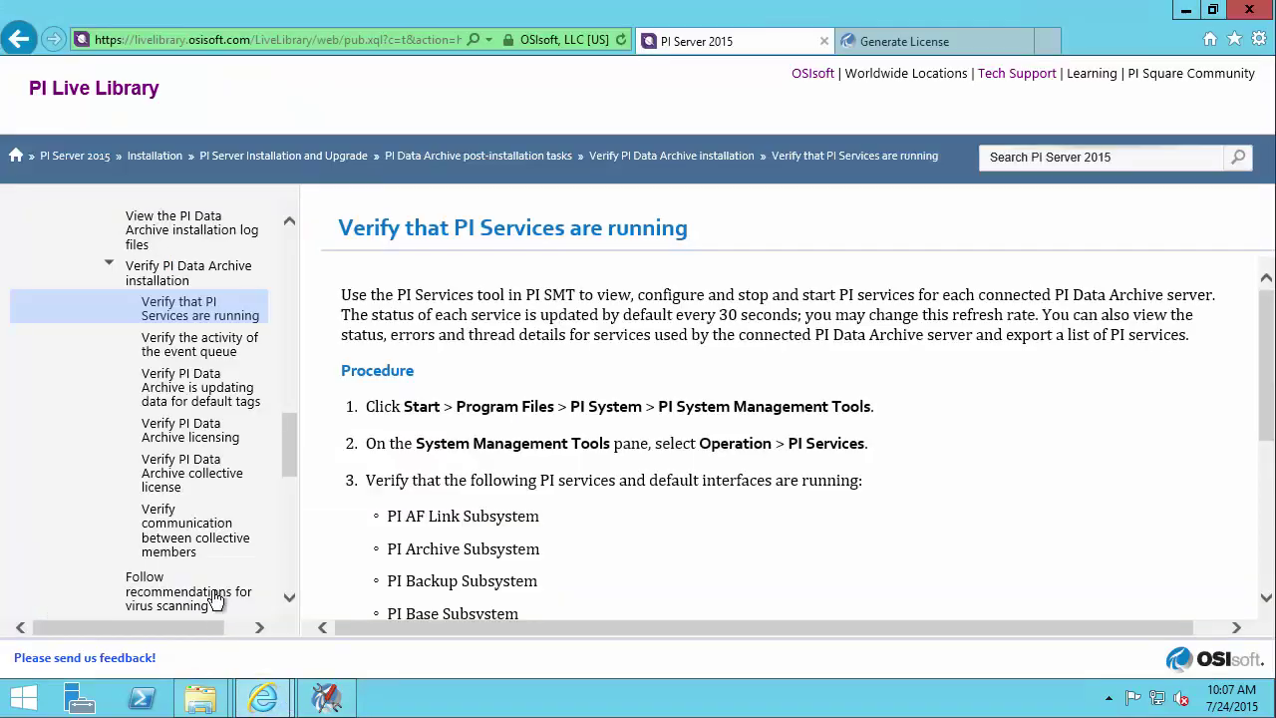
{"action": "left_click", "coordinate": [235, 354]}
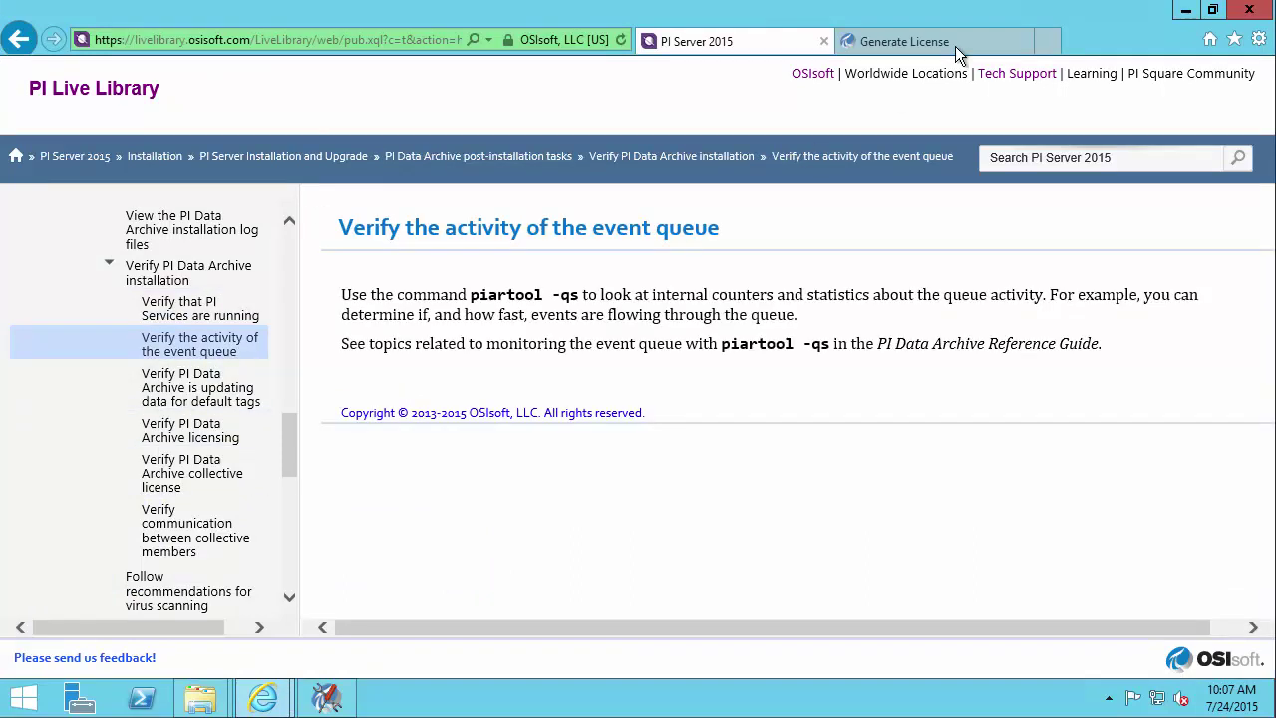
{"action": "left_click", "coordinate": [1185, 14]}
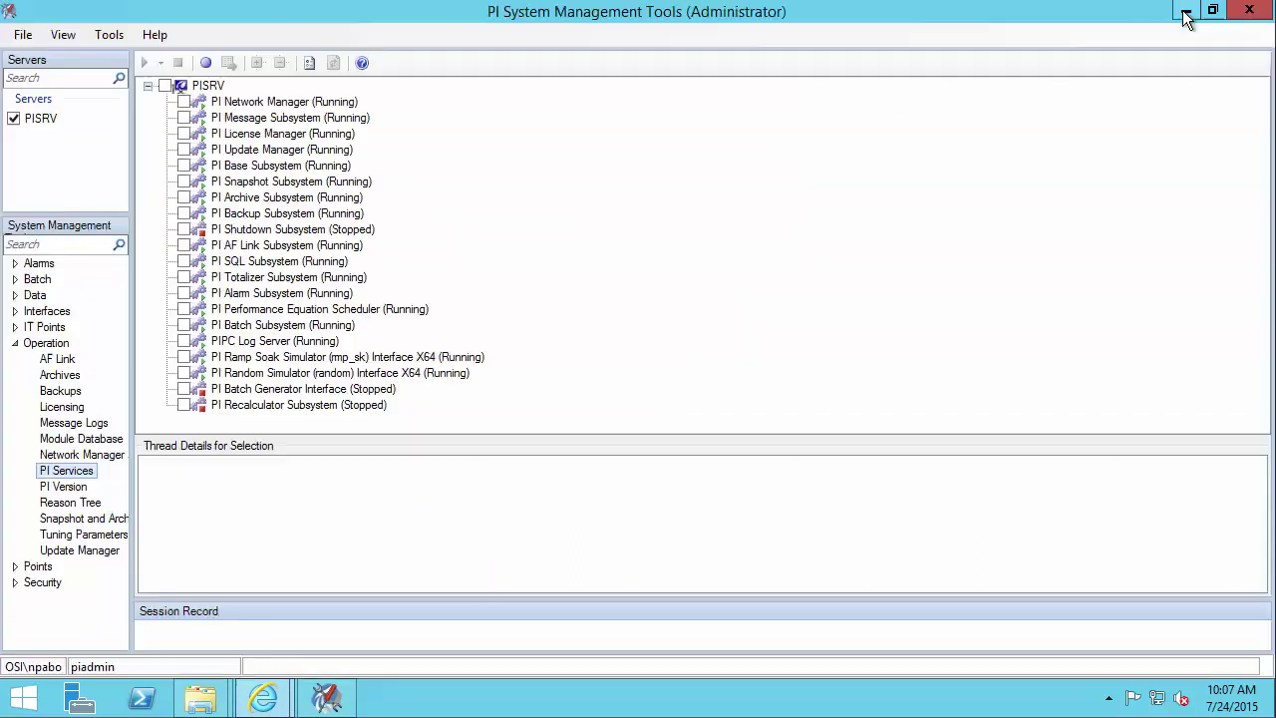
- Widen the navigation tree and open Operation > Snapshot and Archive Statistics for PISRV
{"action": "left_click_drag", "start_coordinate": [131, 471], "coordinate": [180, 463]}
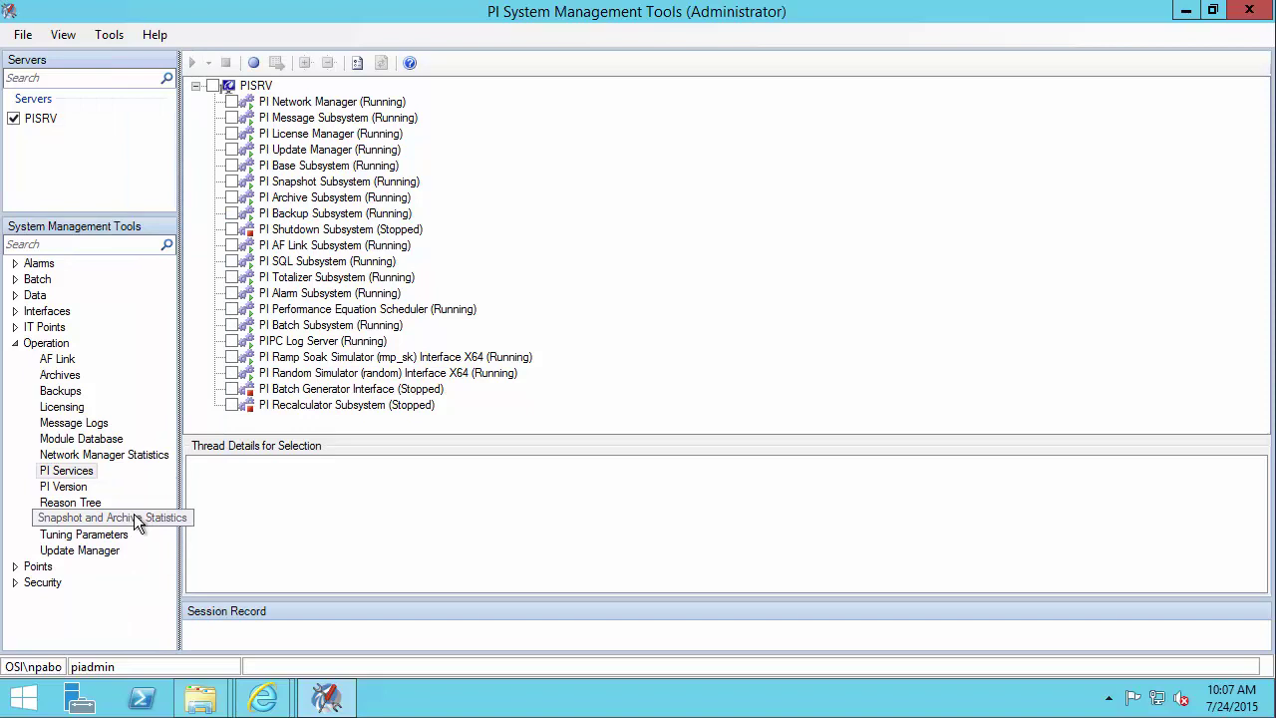
{"action": "left_click", "coordinate": [133, 517]}
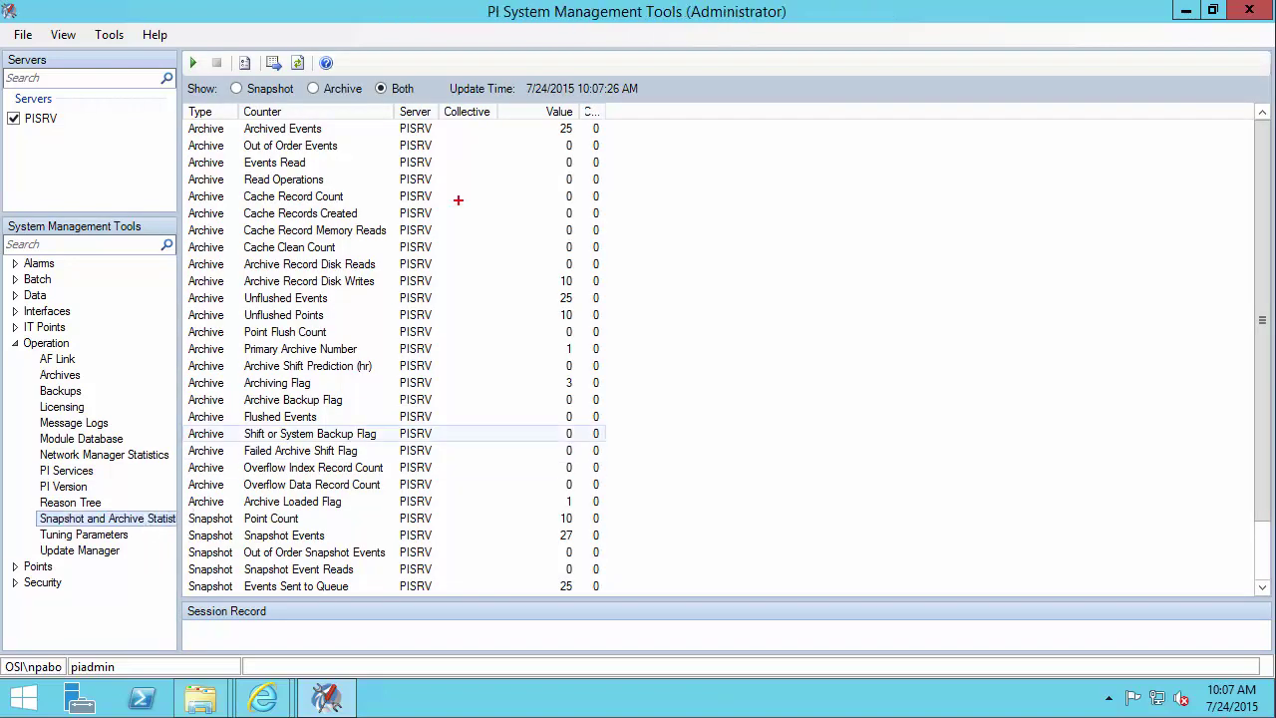
{"action": "left_click_drag", "start_coordinate": [545, 116], "coordinate": [575, 137]}
{"action": "left_click_drag", "start_coordinate": [555, 572], "coordinate": [581, 596]}
{"action": "key", "text": "Escape"}
- Open the 'Verify PI Data Archive is updating data for default tags' topic, then return to PI SMT
{"action": "mouse_move", "coordinate": [271, 711]}
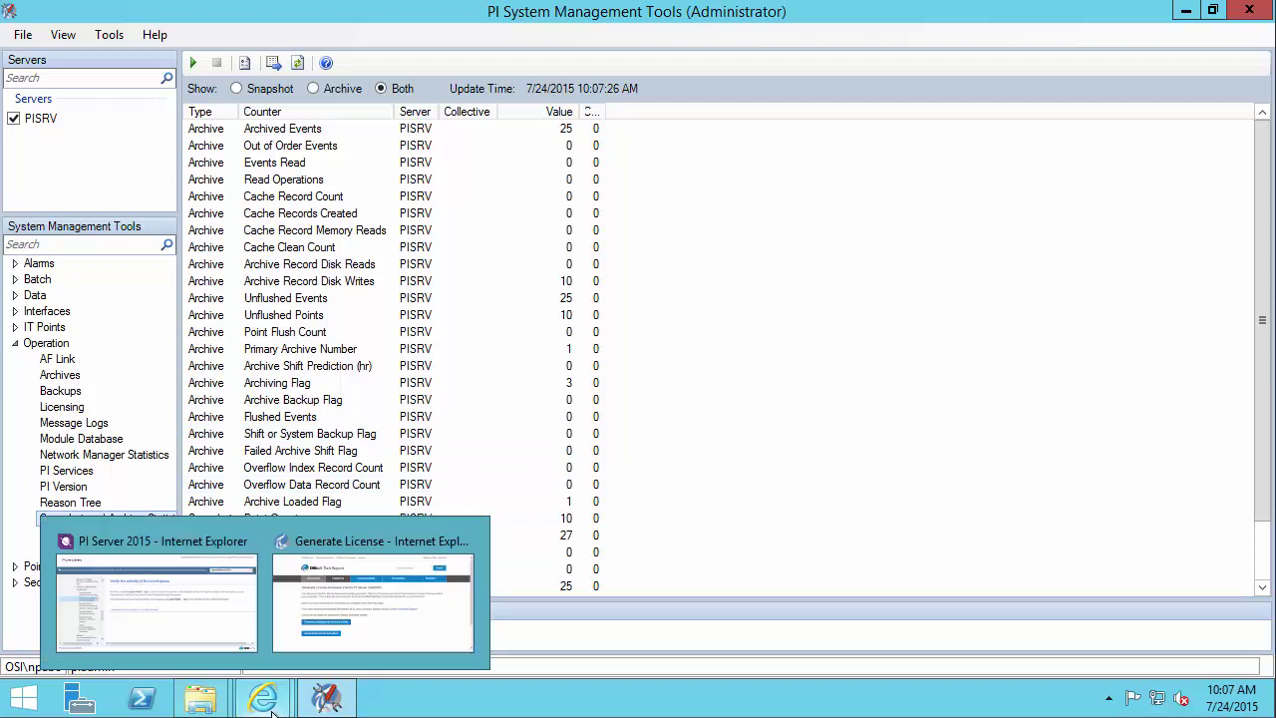
{"action": "left_click", "coordinate": [206, 627]}
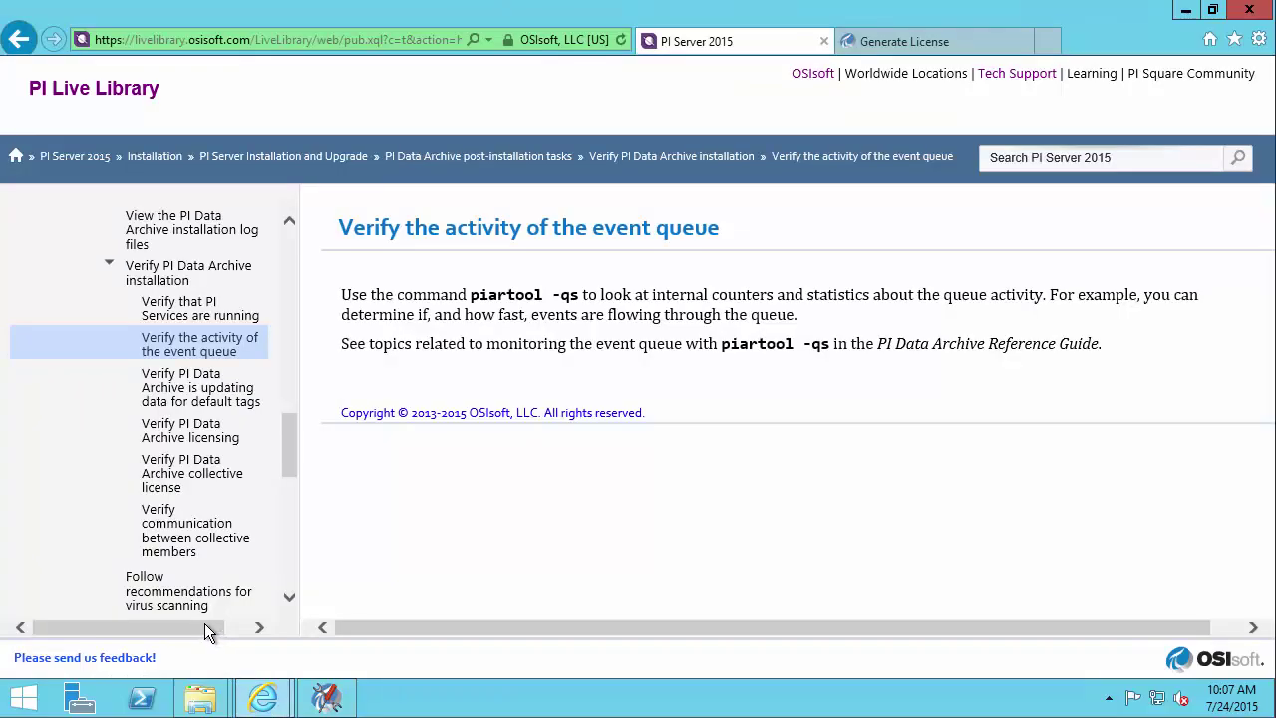
{"action": "left_click", "coordinate": [212, 401]}
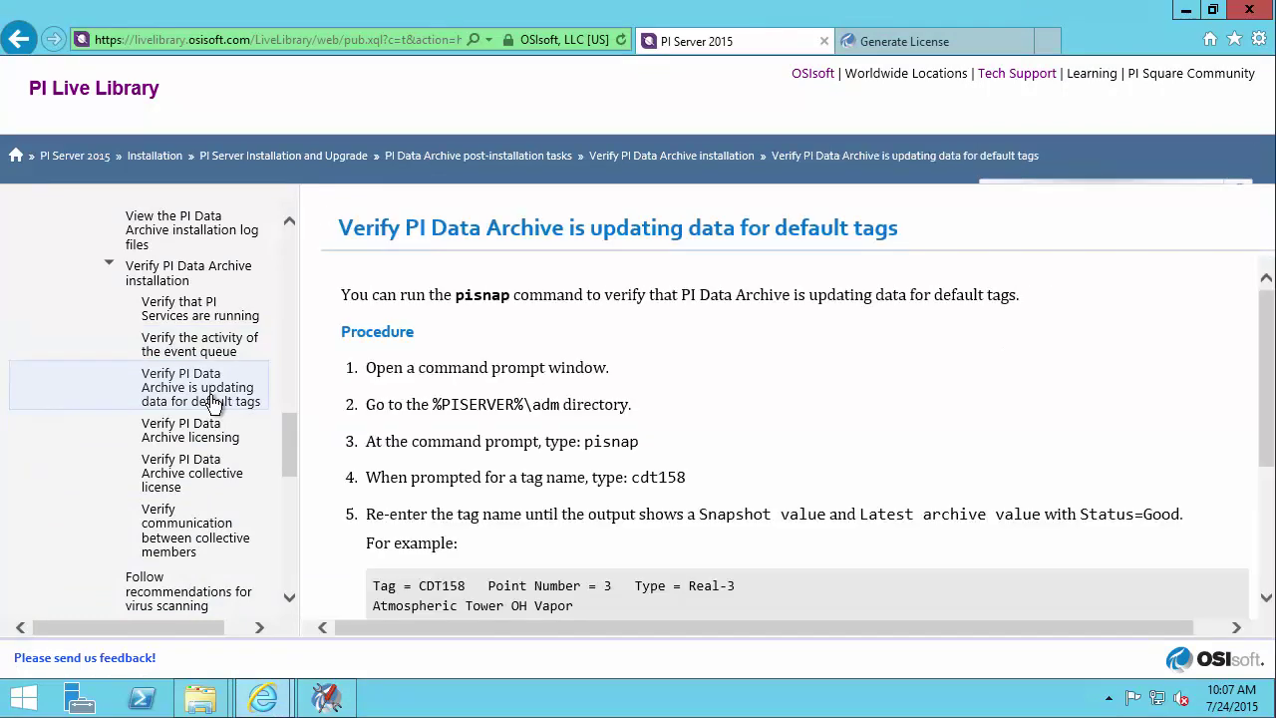
{"action": "left_click", "coordinate": [326, 704]}
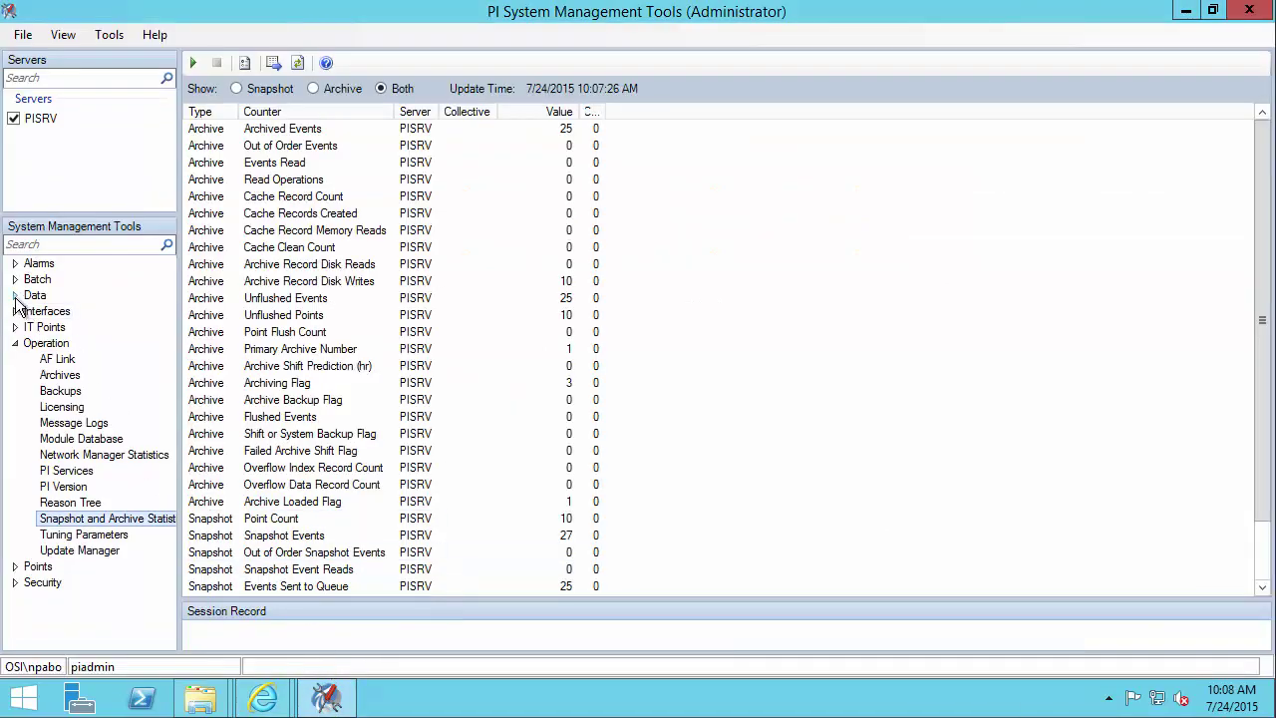
- Add all ten default PISRV tags to Data > Current Values via tag search and start live updating
{"action": "left_click", "coordinate": [15, 296]}
{"action": "left_click", "coordinate": [78, 329]}
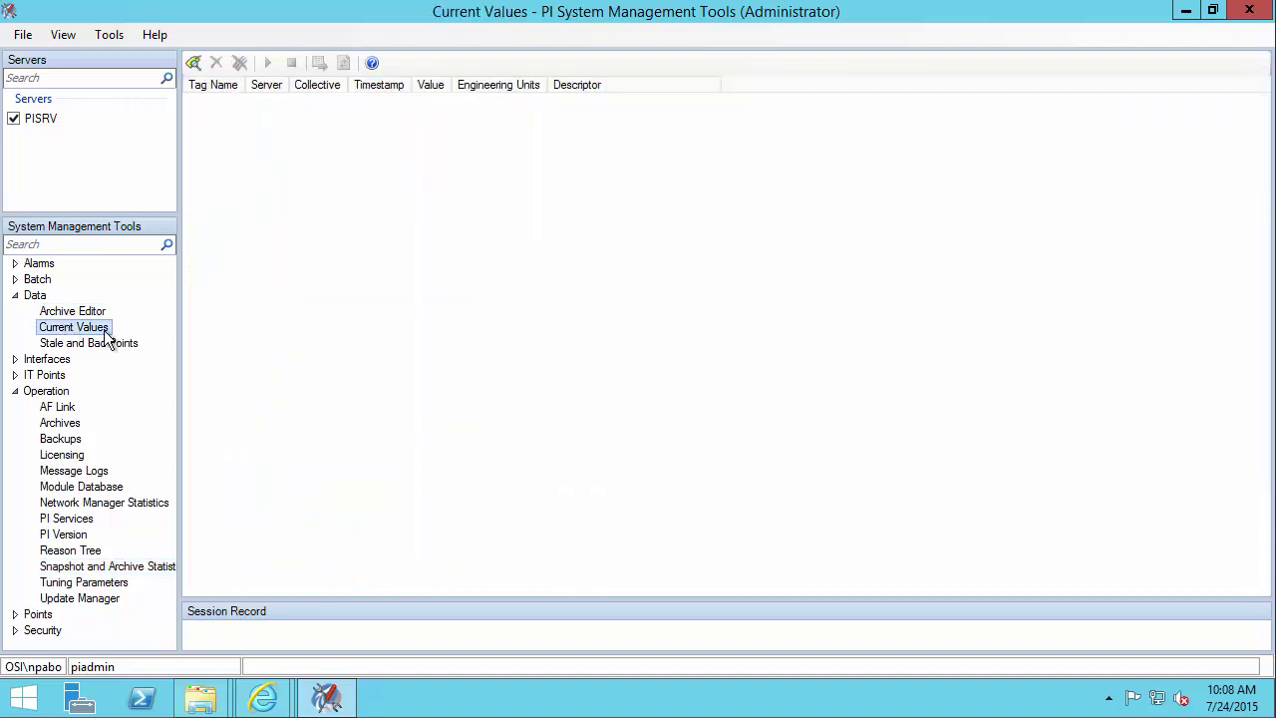
{"action": "left_click", "coordinate": [193, 62]}
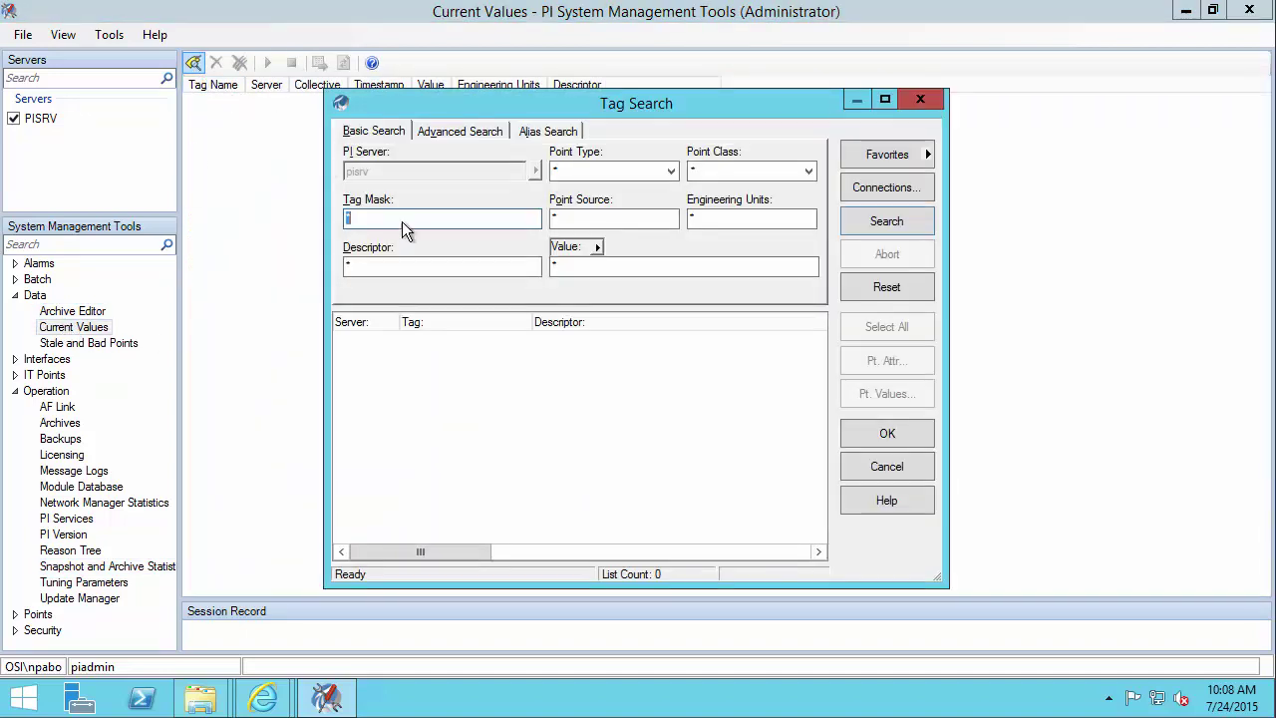
{"action": "left_click", "coordinate": [880, 221]}
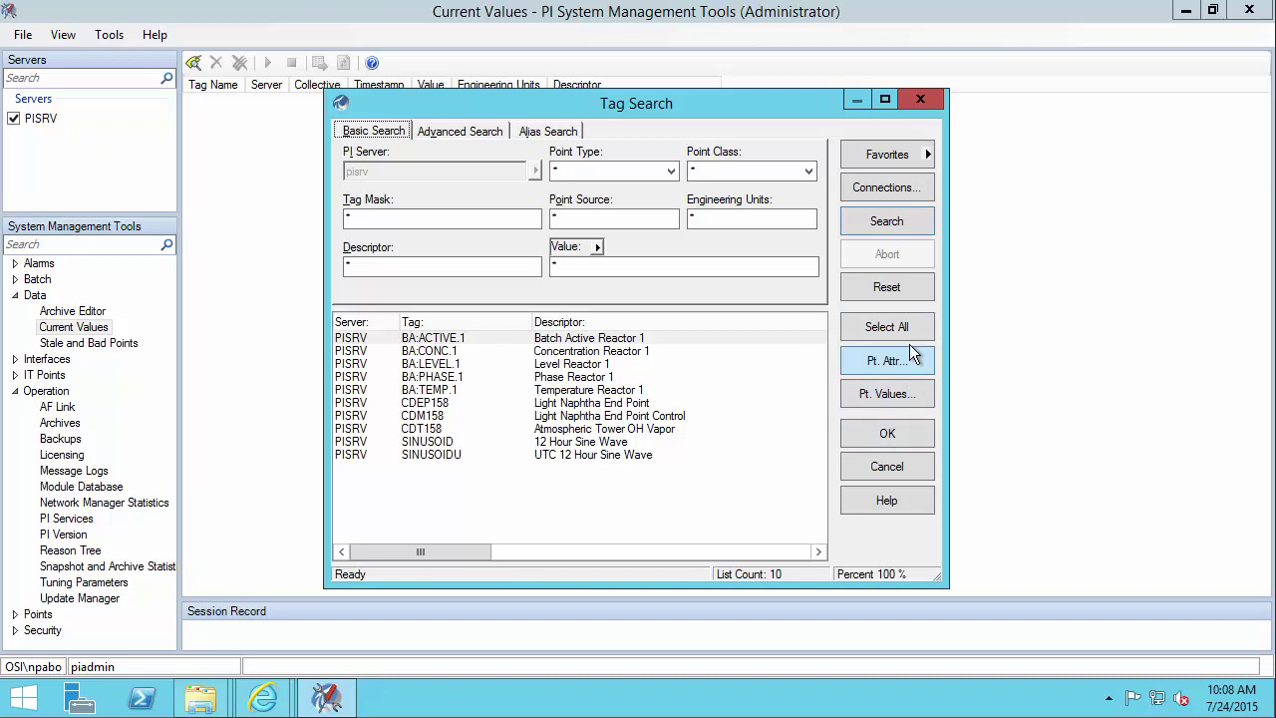
{"action": "left_click", "coordinate": [914, 328]}
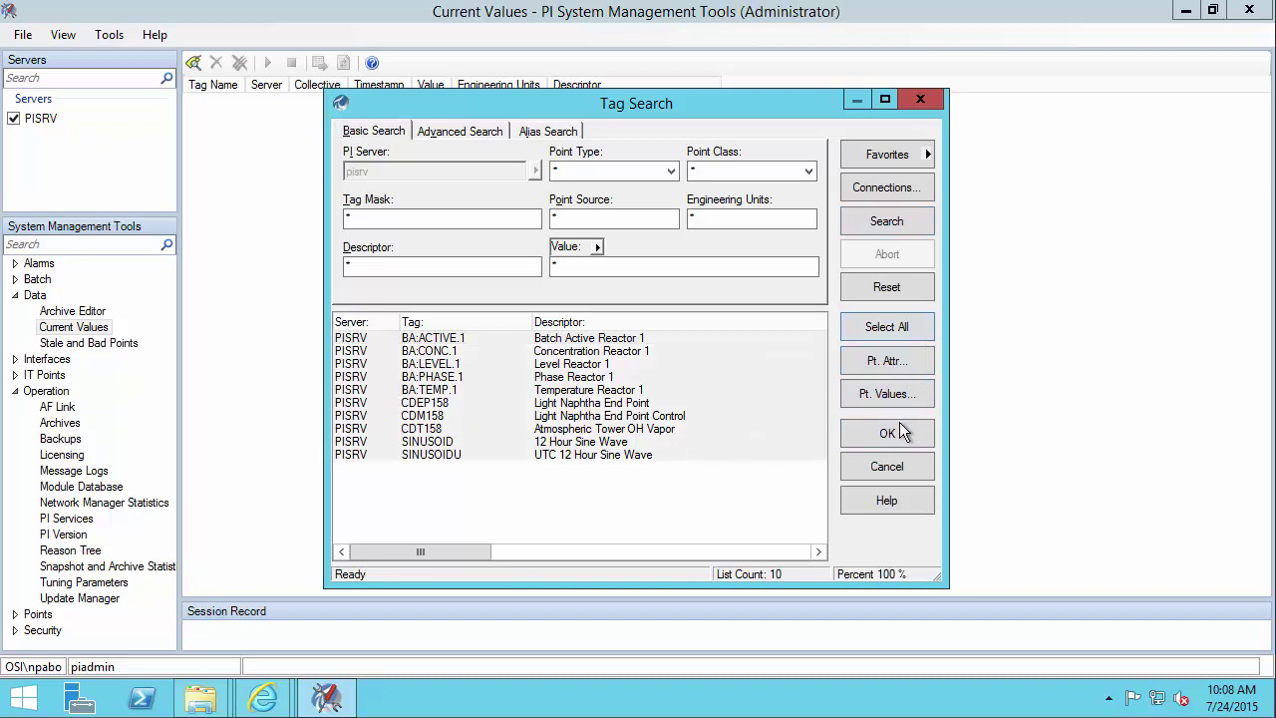
{"action": "left_click", "coordinate": [898, 431]}
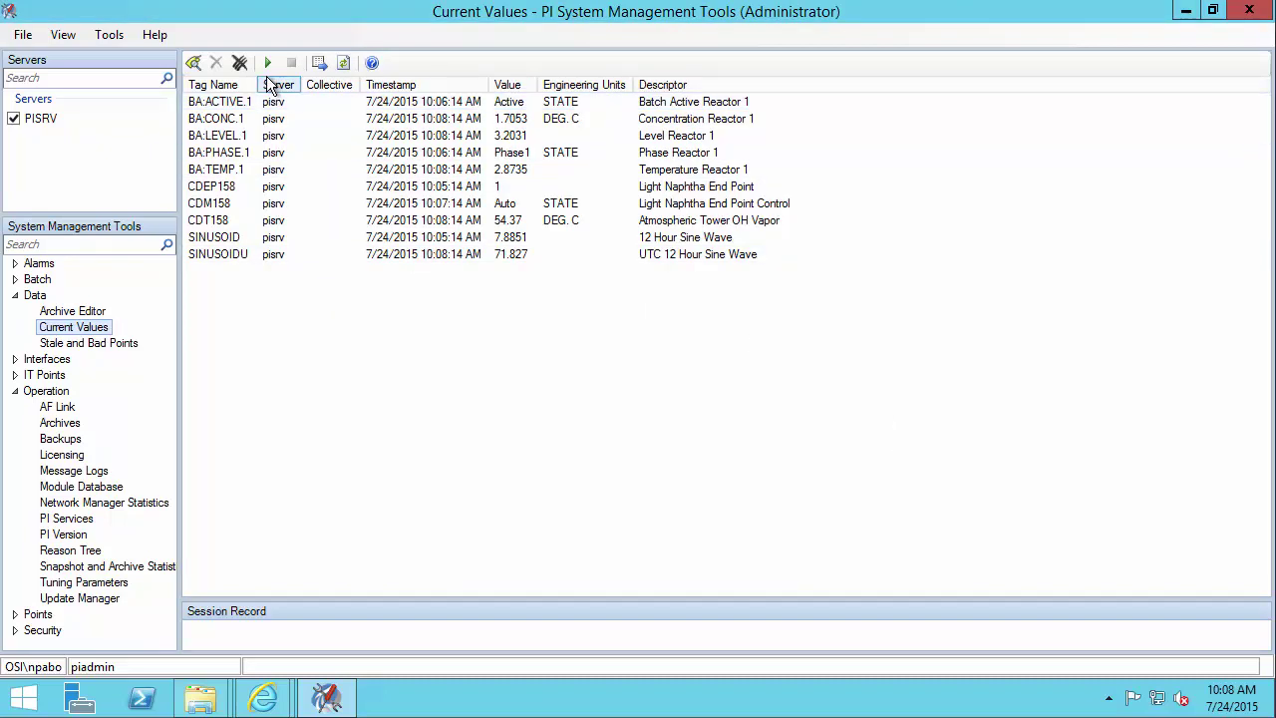
{"action": "left_click", "coordinate": [266, 66]}
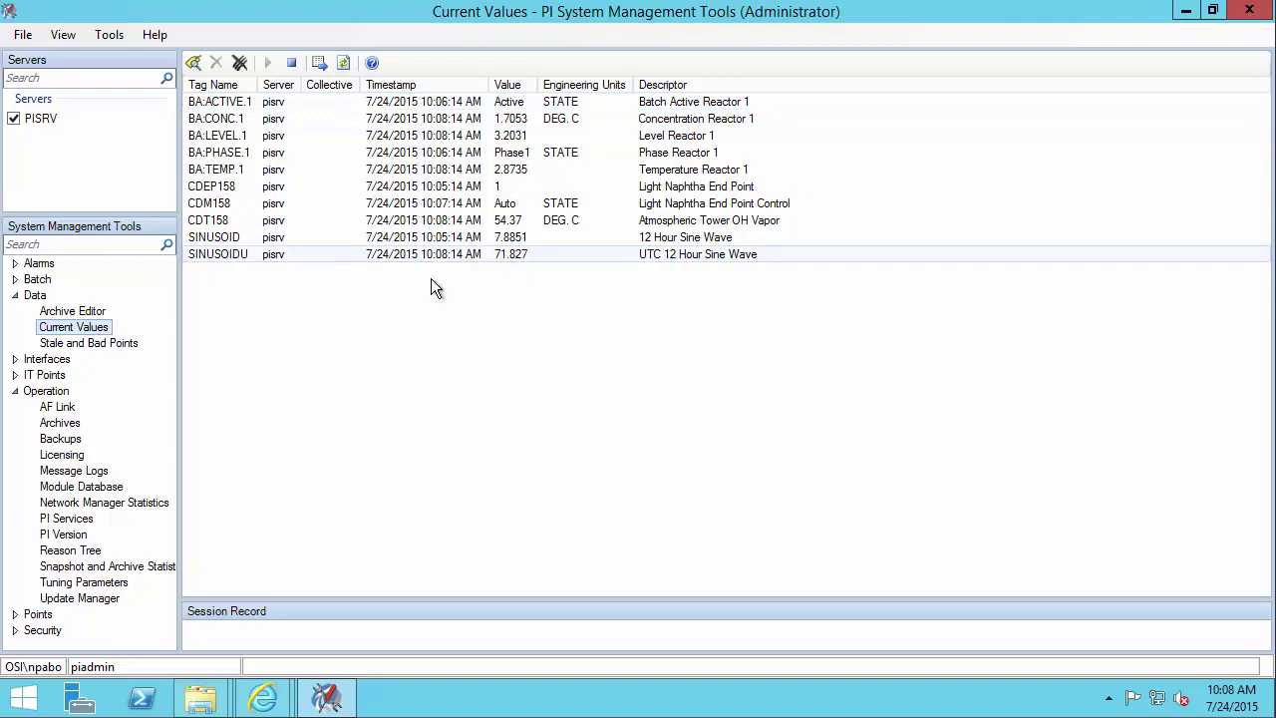
- Open the 'Verify PI Data Archive licensing' help topic, then minimize the browser
{"action": "mouse_move", "coordinate": [261, 695]}
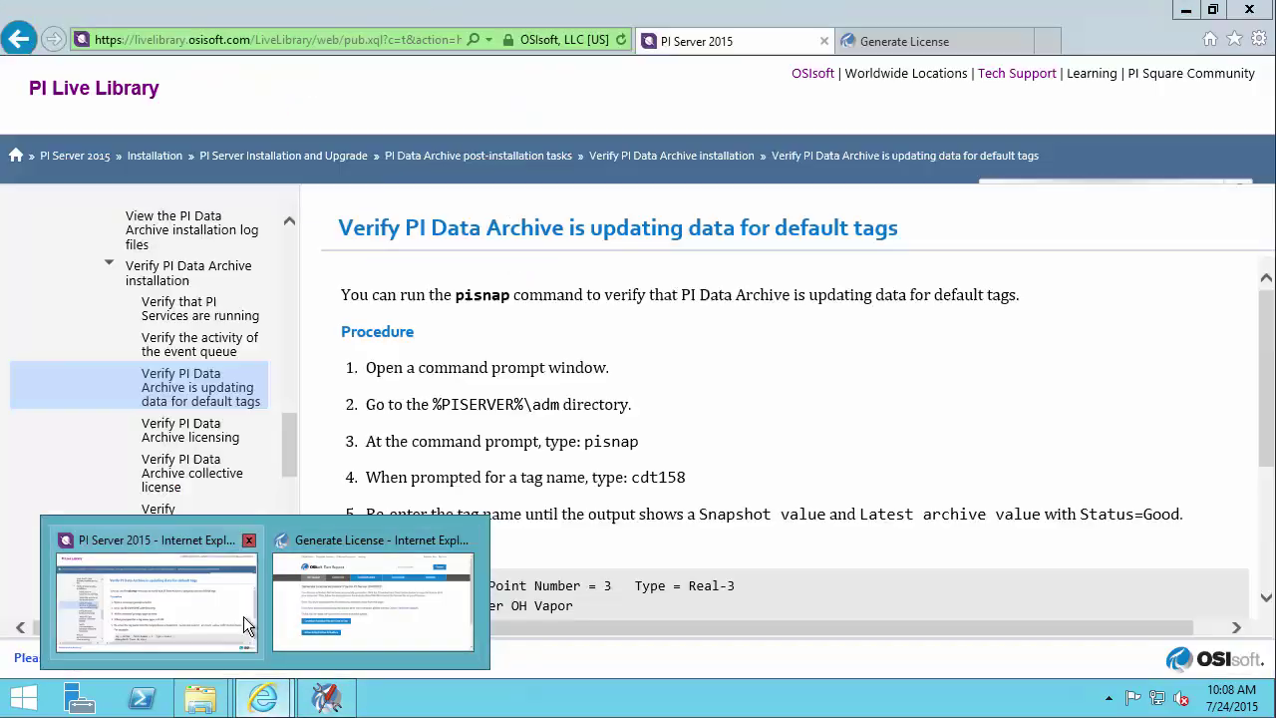
{"action": "left_click", "coordinate": [243, 616]}
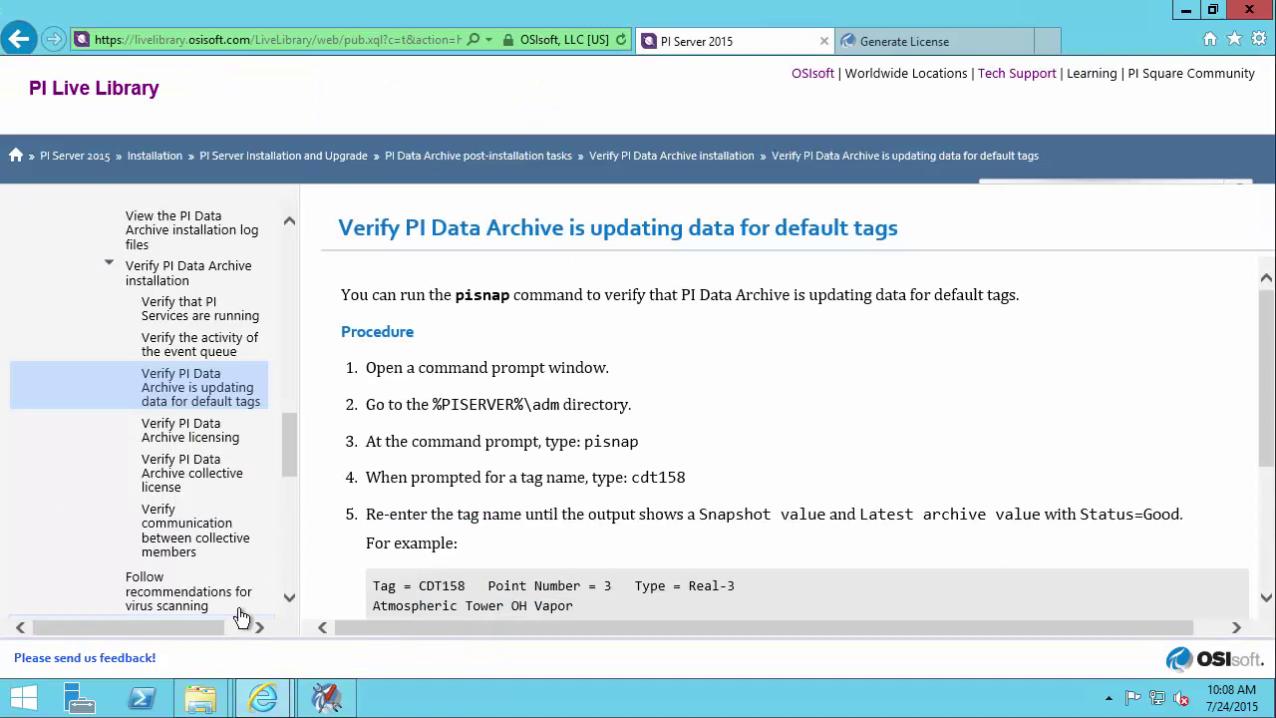
{"action": "left_click", "coordinate": [238, 437]}
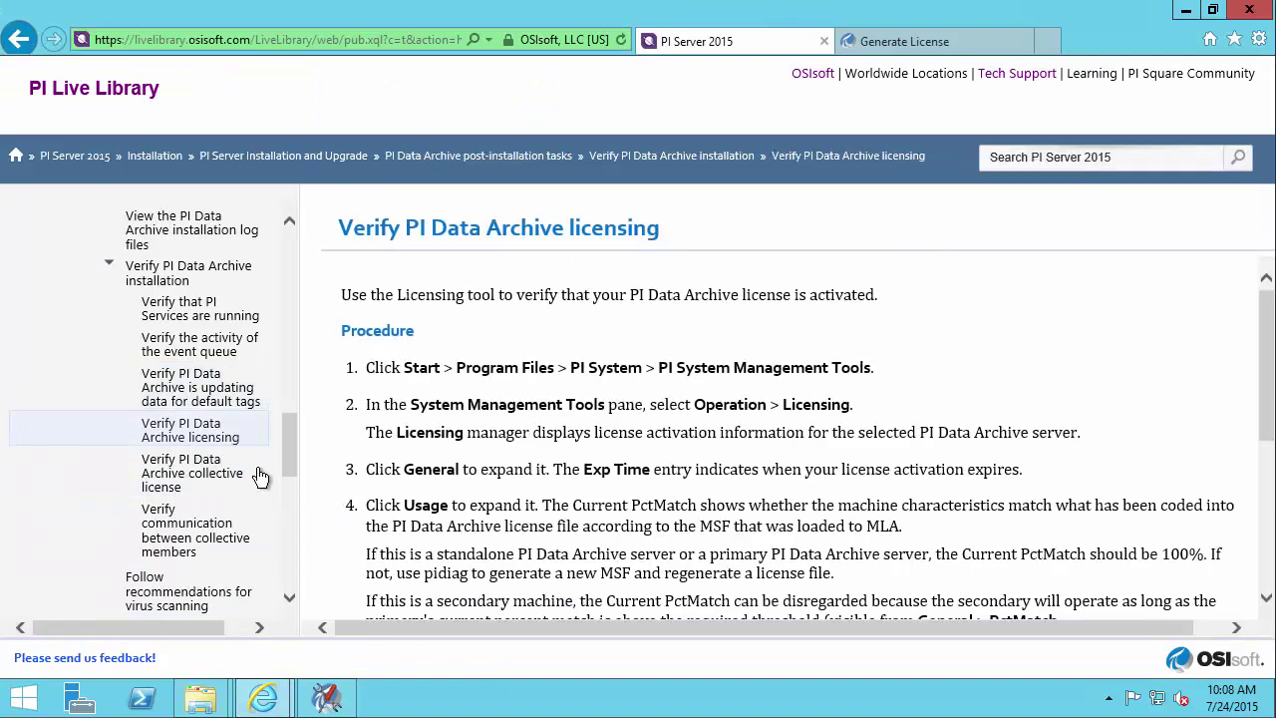
{"action": "left_click", "coordinate": [1186, 12]}
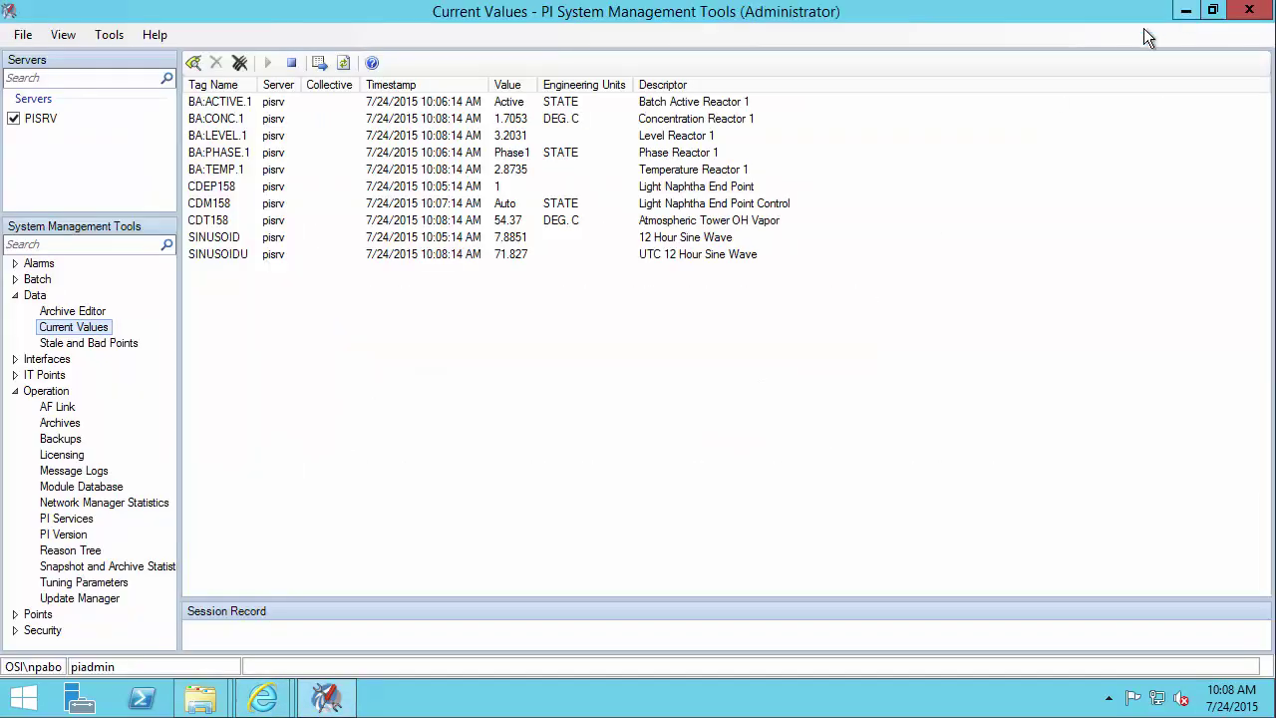
- Open Operation > Licensing and review the General and Usage licence details, then collapse them
{"action": "left_click", "coordinate": [66, 456]}
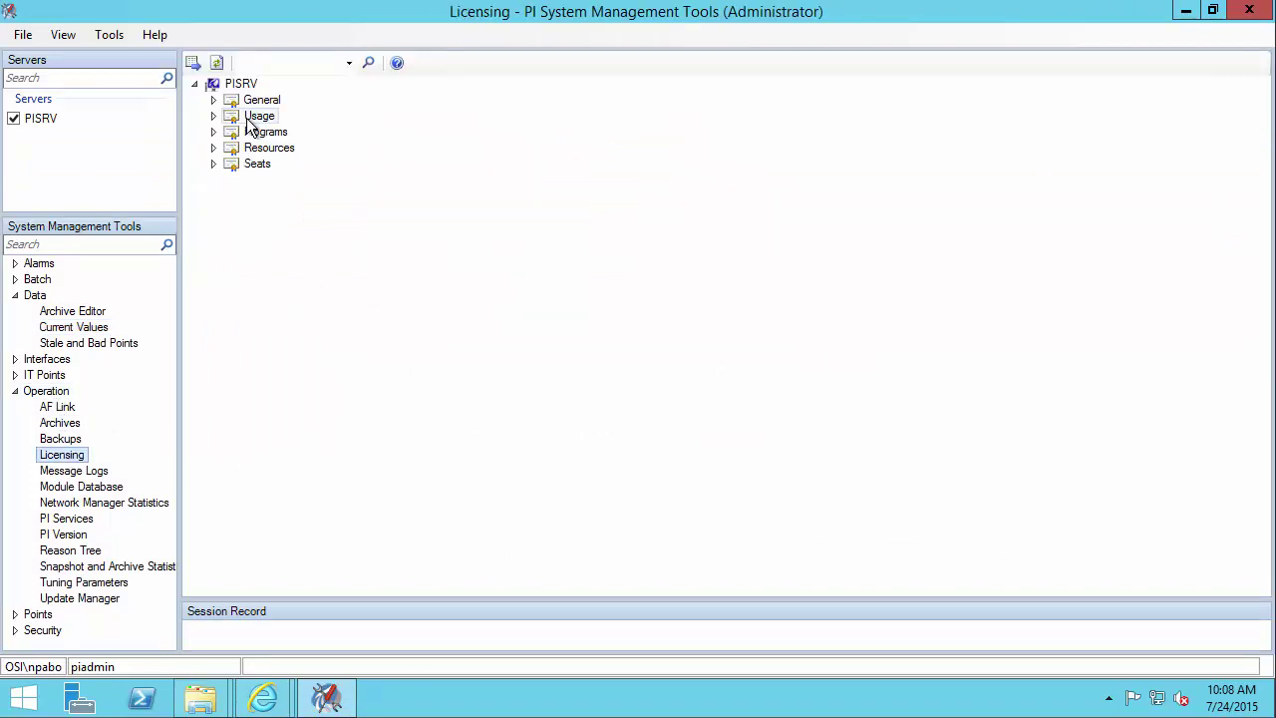
{"action": "left_click", "coordinate": [214, 101]}
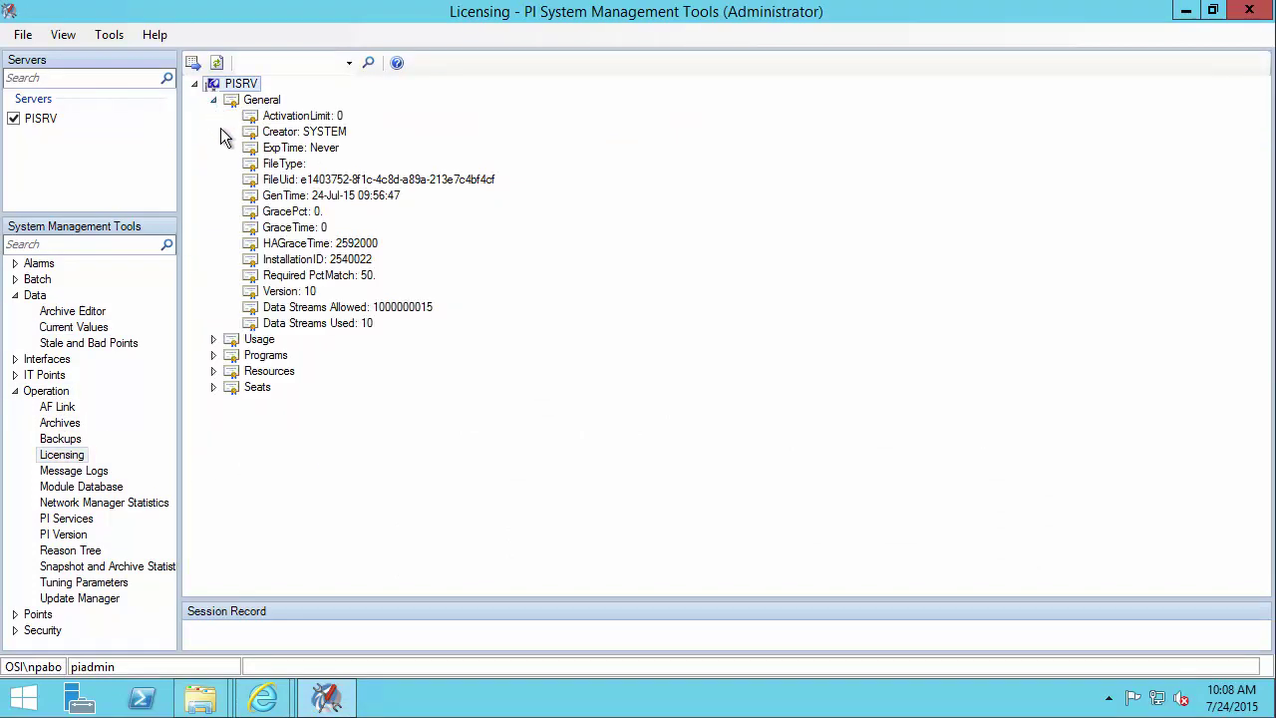
{"action": "left_click_drag", "start_coordinate": [352, 147], "coordinate": [430, 111]}
{"action": "key", "text": "Escape"}
{"action": "left_click", "coordinate": [214, 340]}
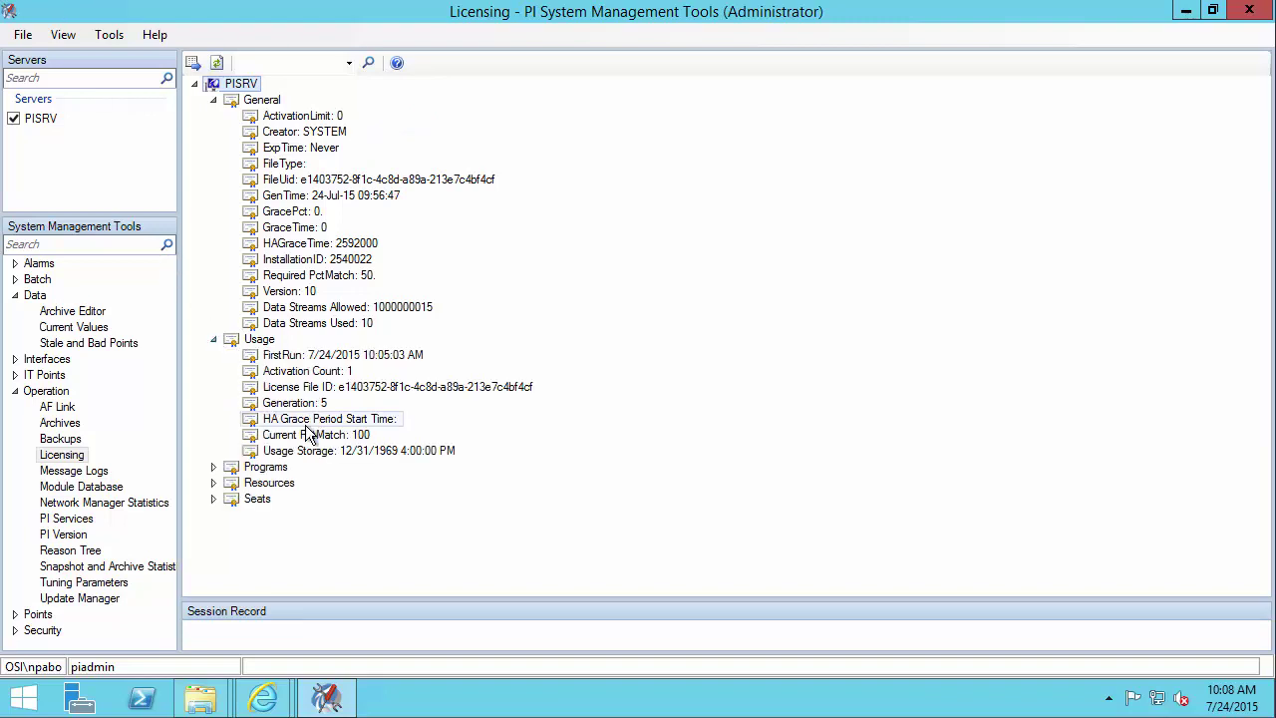
{"action": "key", "text": "ctrl+2"}
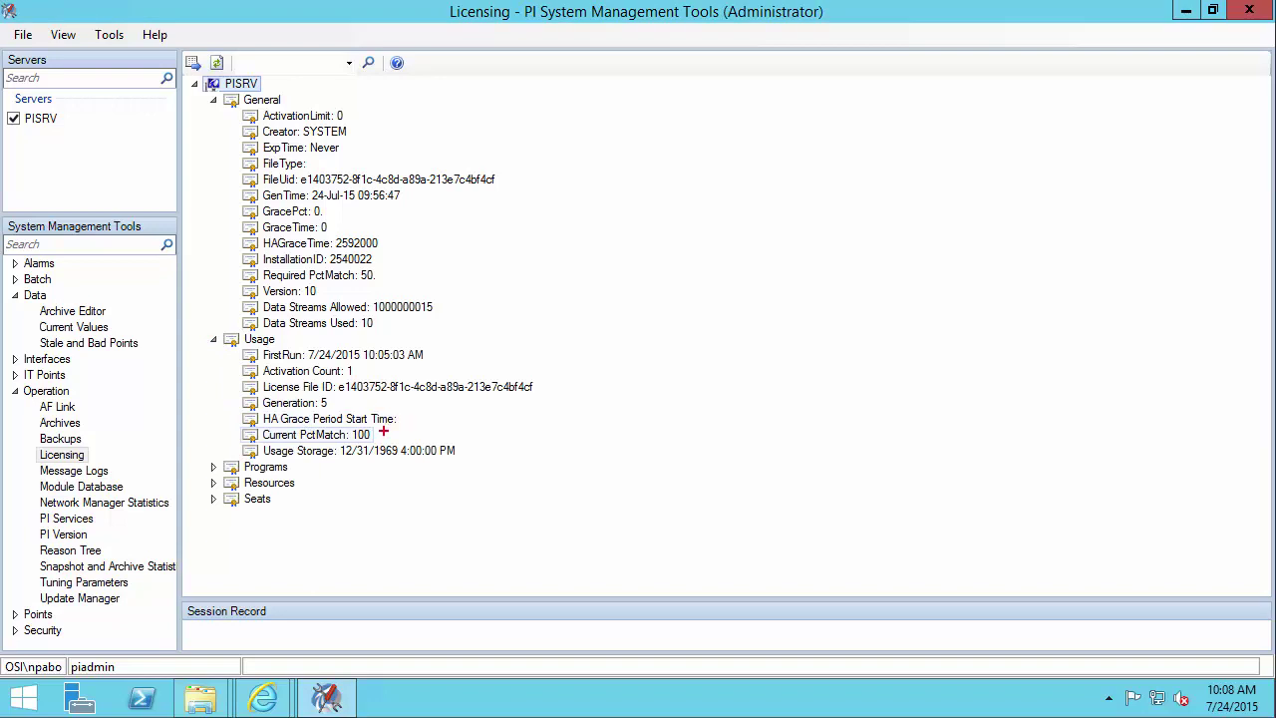
{"action": "left_click_drag", "start_coordinate": [383, 432], "coordinate": [485, 408]}
{"action": "left_click", "coordinate": [260, 425]}
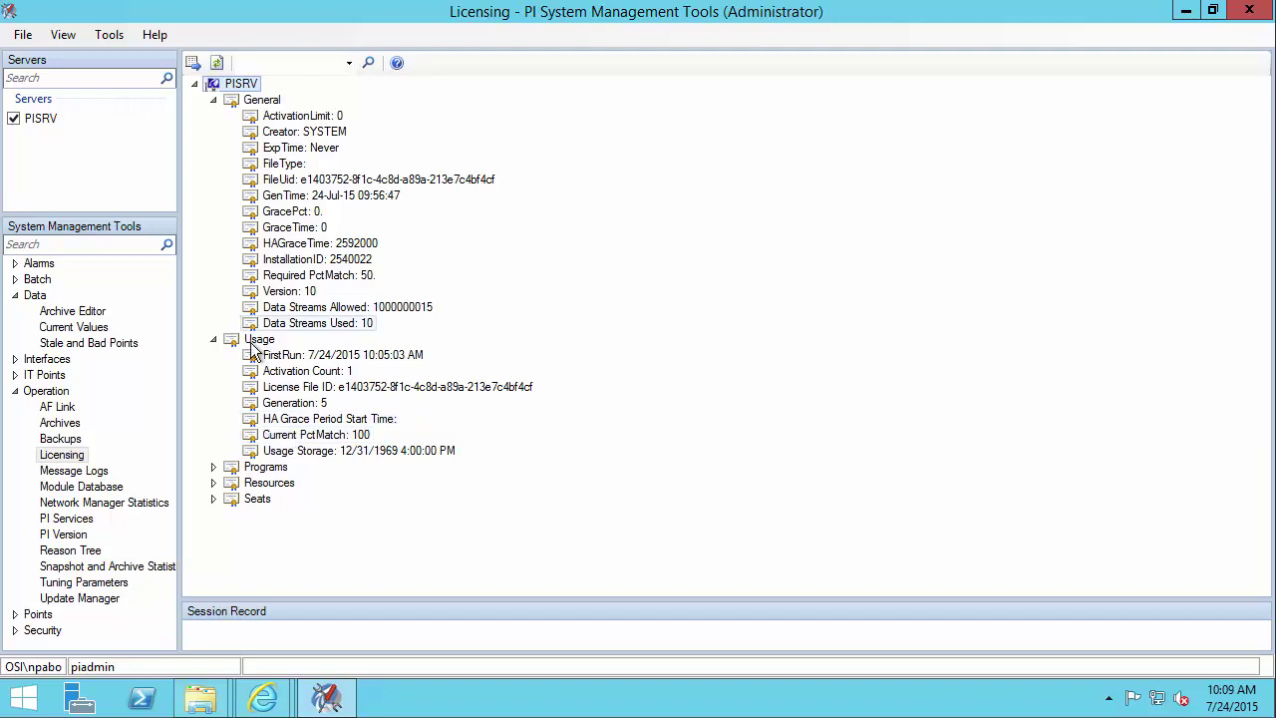
{"action": "left_click", "coordinate": [213, 340]}
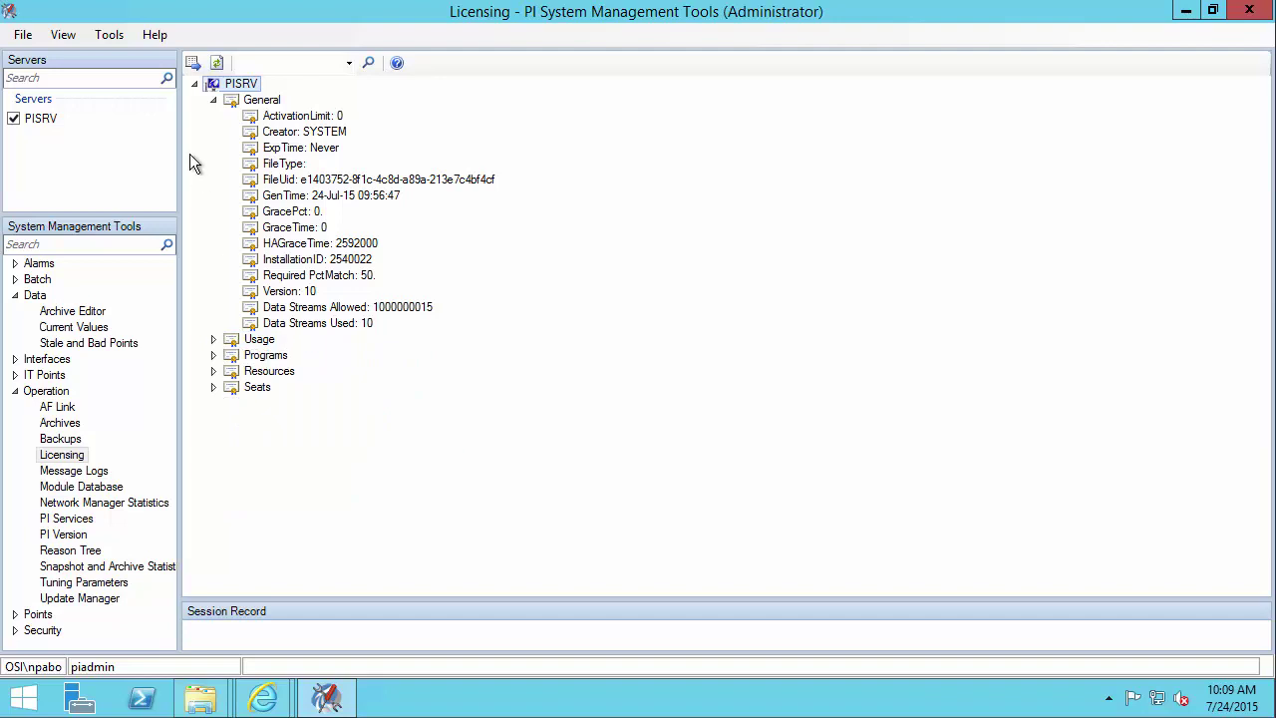
{"action": "left_click", "coordinate": [213, 101]}
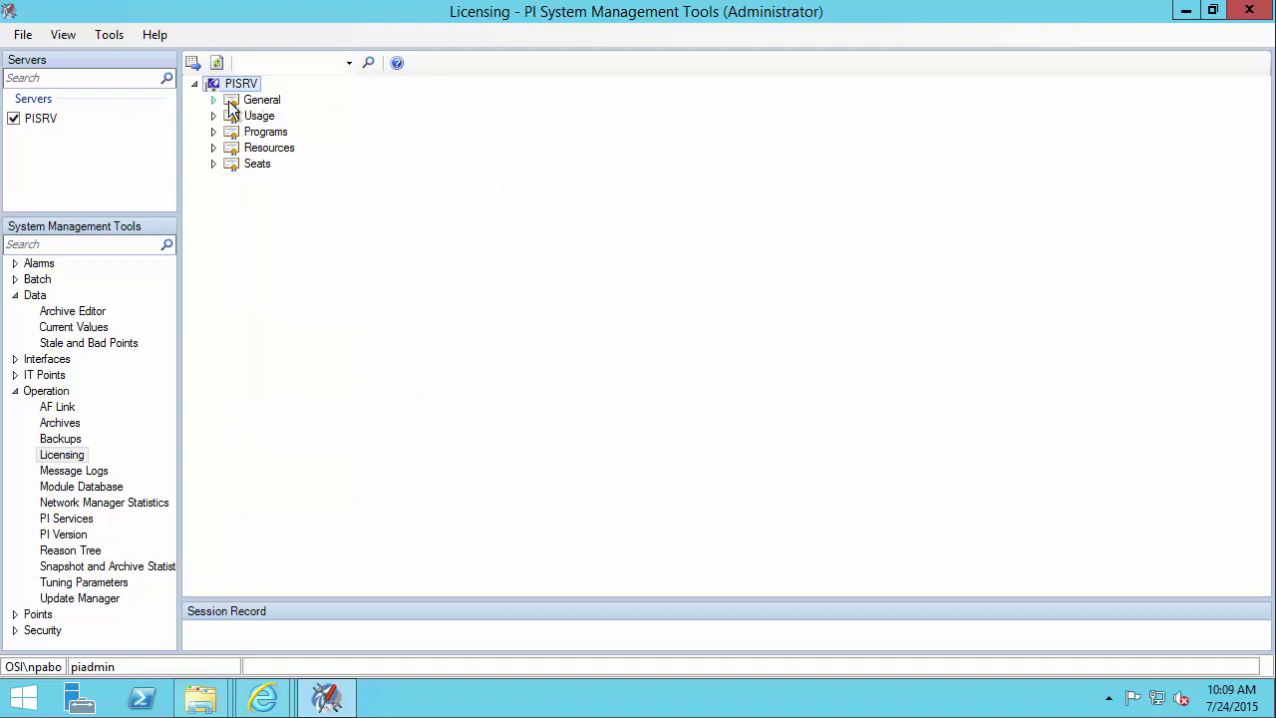
- Filter the licensing entries to 'count' using the toolbar filter dropdown
{"action": "left_click", "coordinate": [349, 63]}
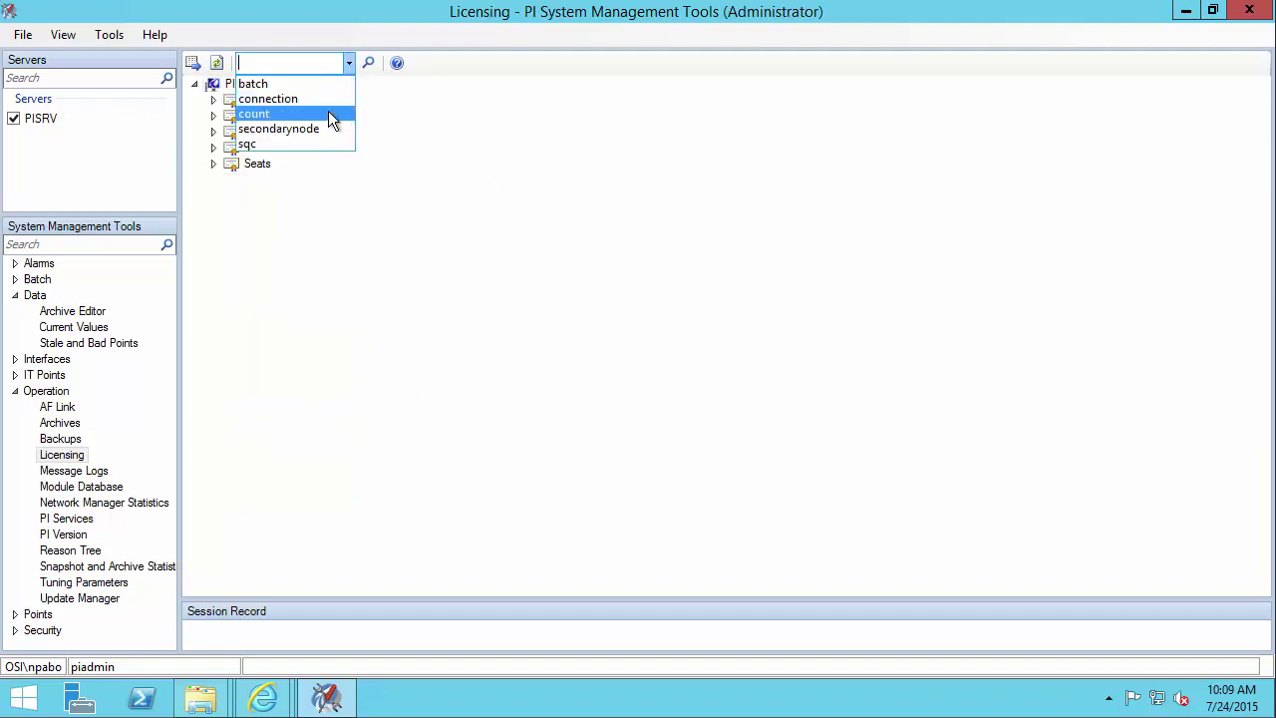
{"action": "left_click", "coordinate": [330, 115]}
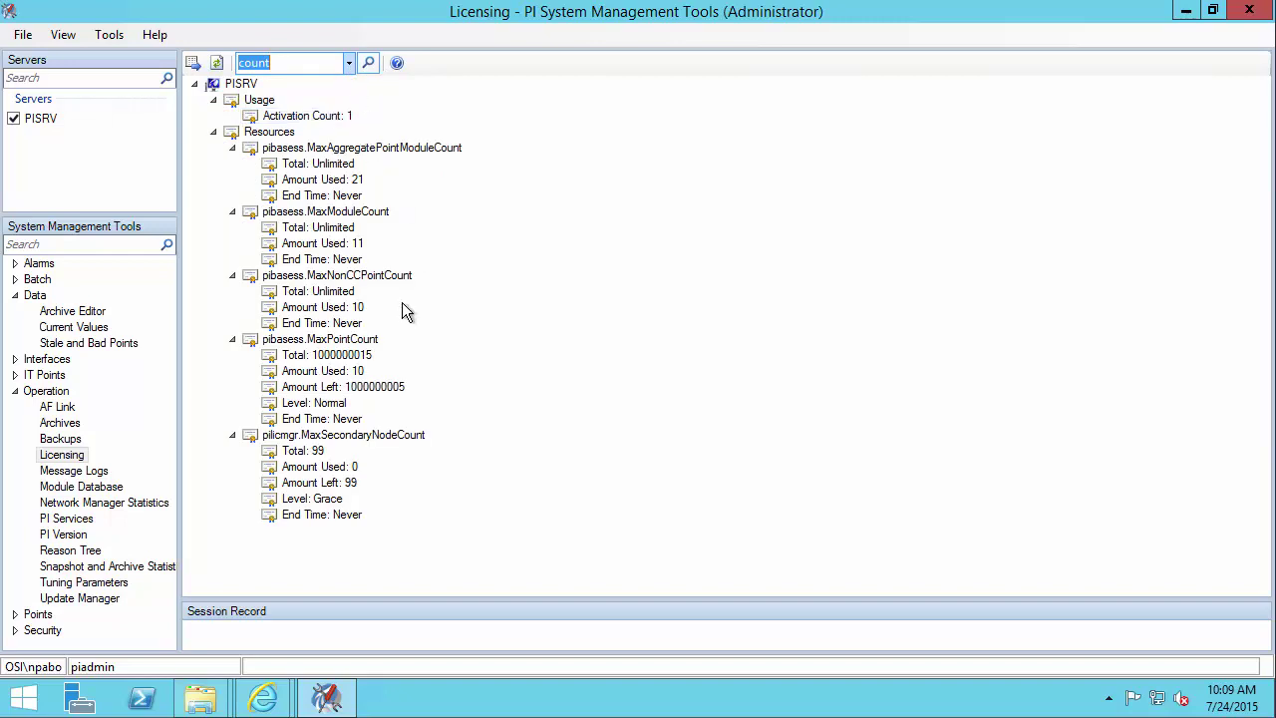
{"action": "key", "text": "Tab"}
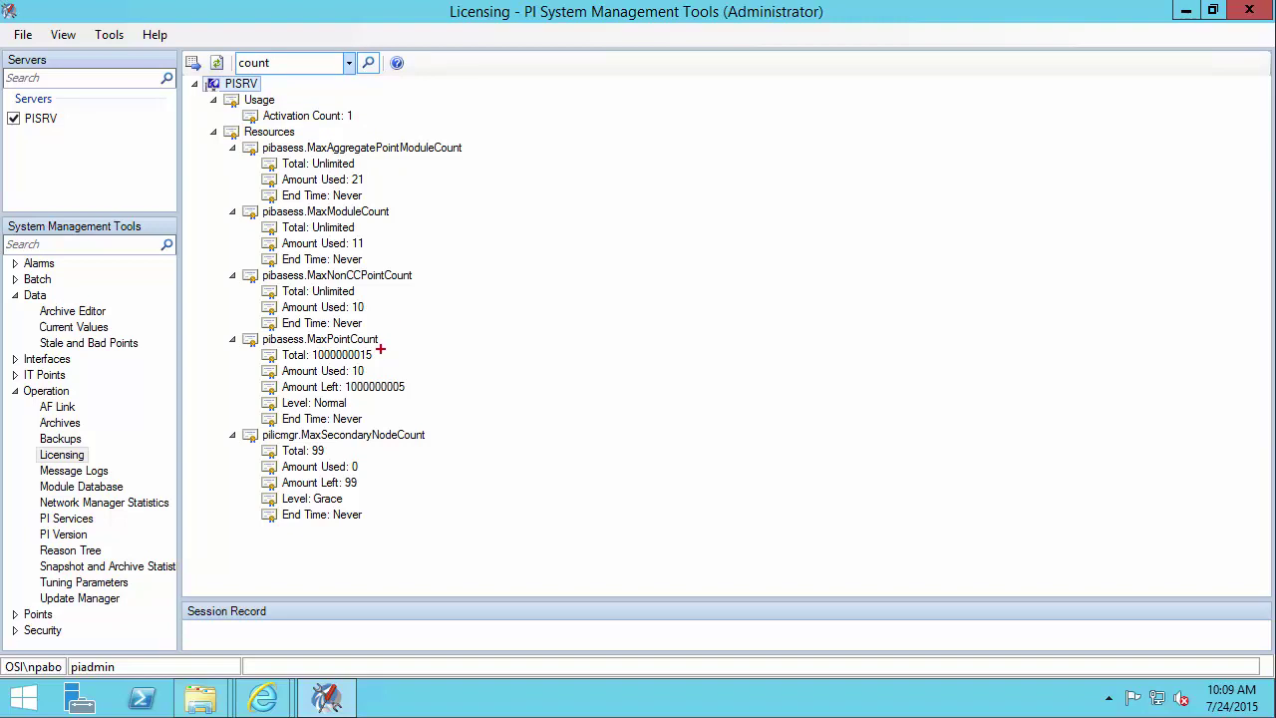
{"action": "left_click_drag", "start_coordinate": [385, 356], "coordinate": [441, 335]}
{"action": "left_click_drag", "start_coordinate": [406, 387], "coordinate": [481, 354]}
{"action": "key", "text": "Escape"}
- From Operation > Archives, create two new archives named PISRV_001 and PISRV_002
{"action": "left_click", "coordinate": [60, 422]}
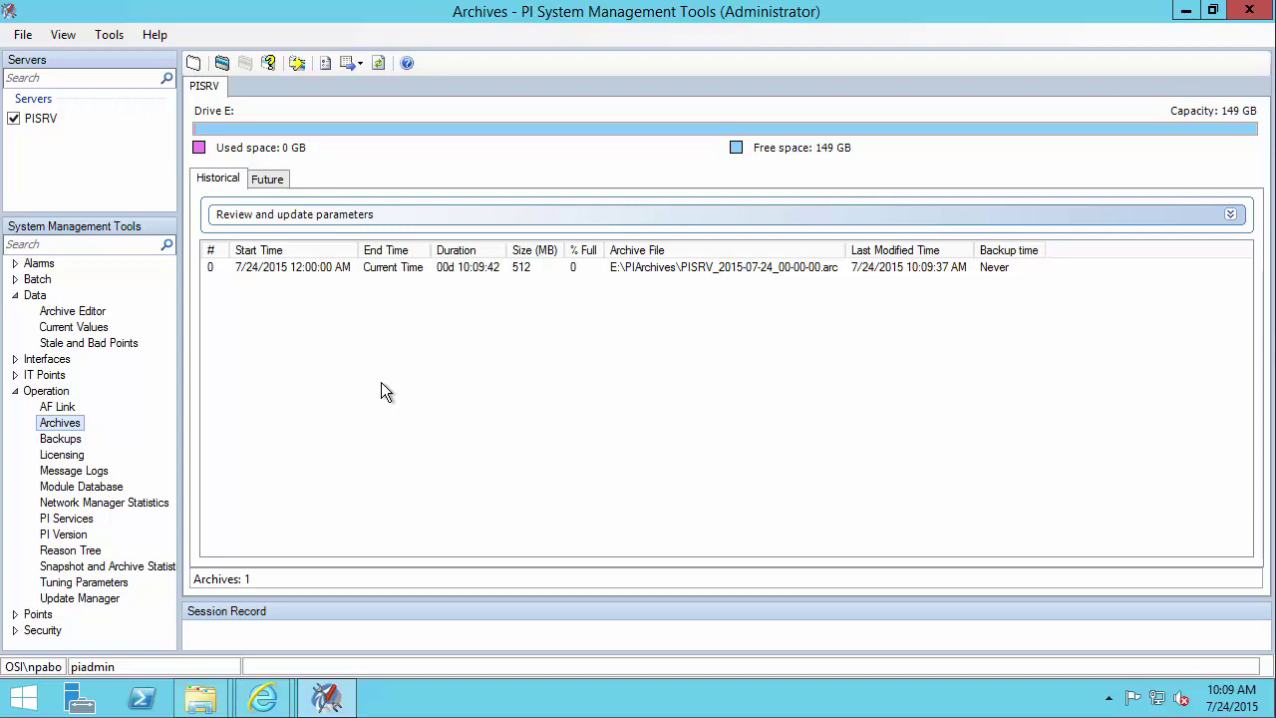
{"action": "left_click", "coordinate": [194, 64]}
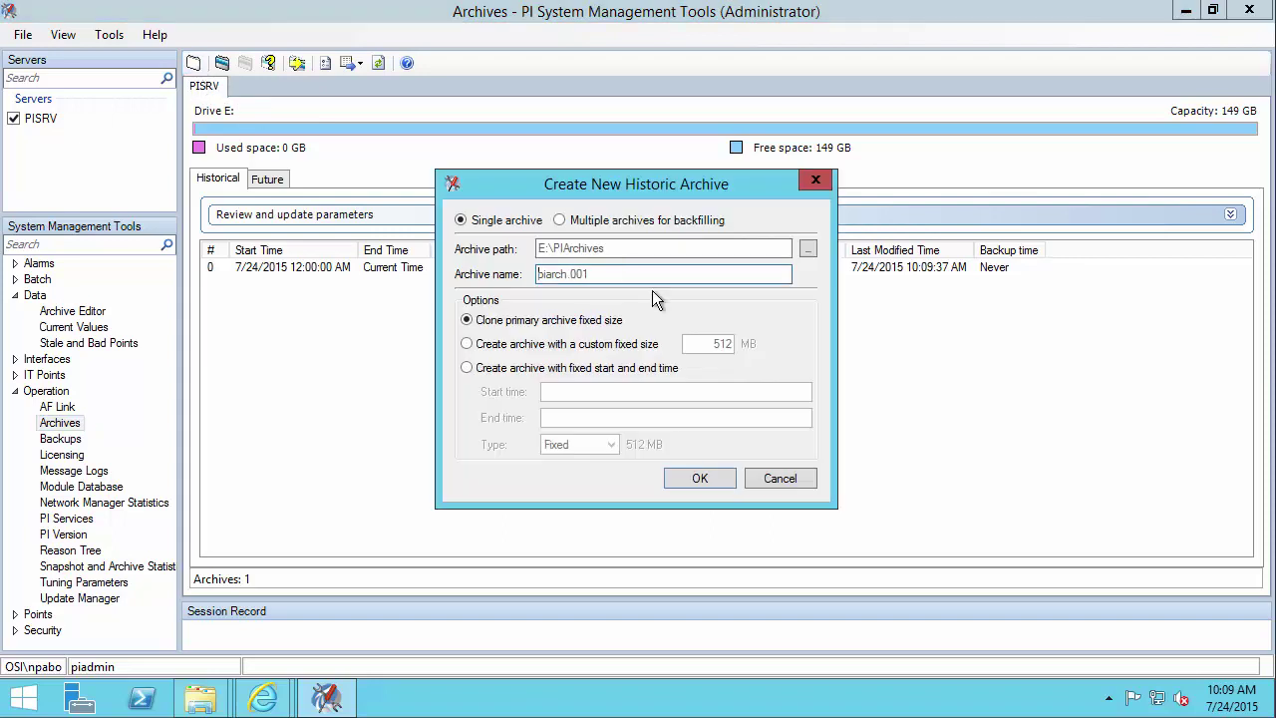
{"action": "type", "text": "PISRV"}
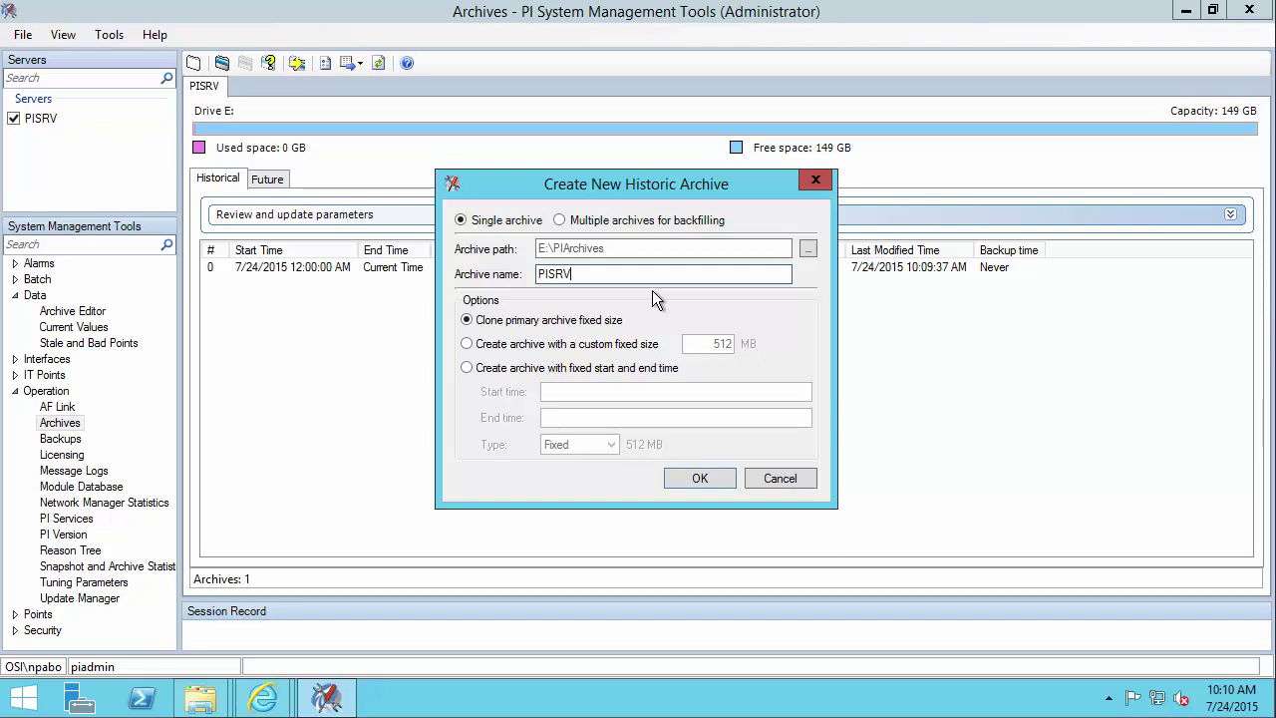
{"action": "type", "text": "_001"}
{"action": "left_click", "coordinate": [703, 484]}
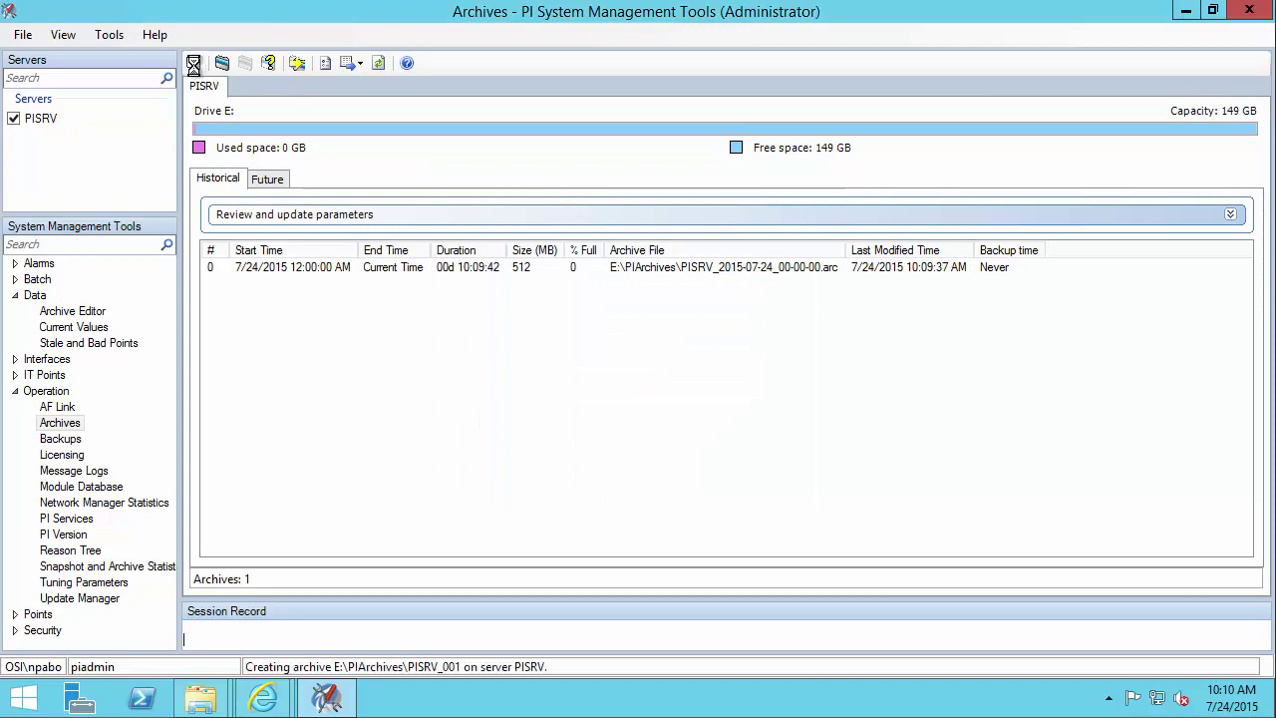
{"action": "left_click", "coordinate": [194, 63]}
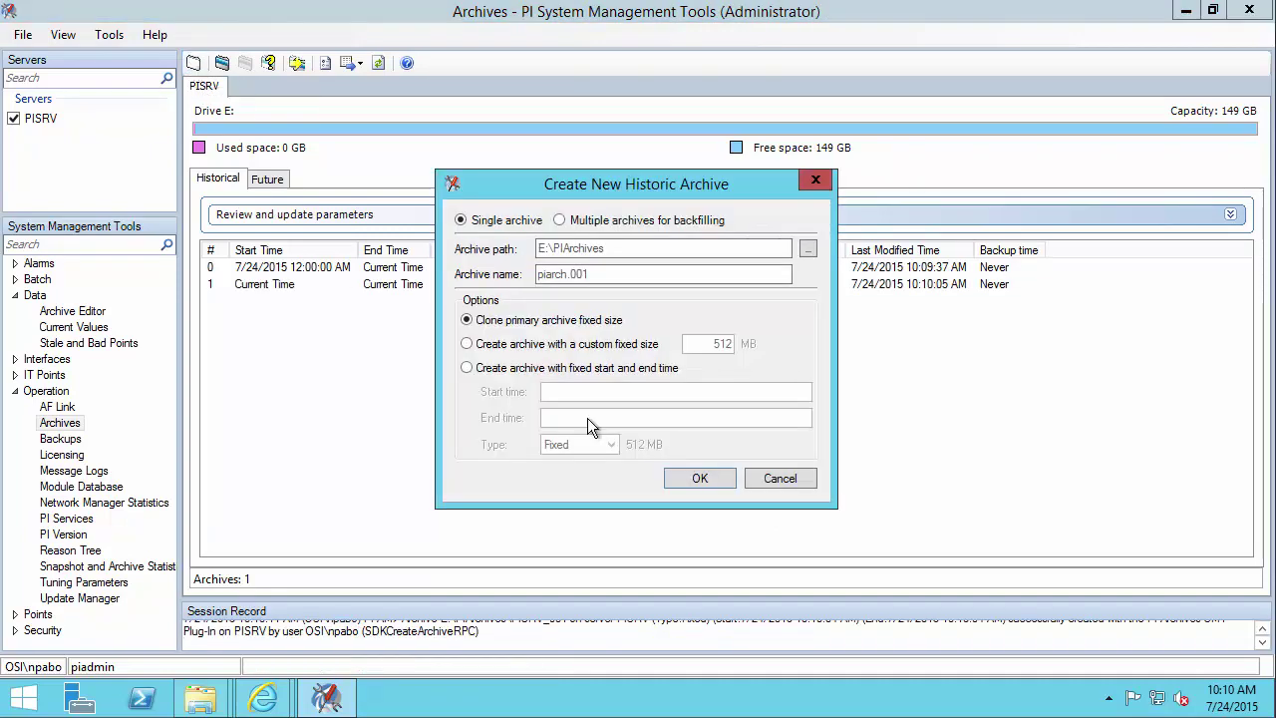
{"action": "double_click", "coordinate": [610, 270]}
{"action": "key", "text": "BackSpace"}
{"action": "type", "text": "PI"}
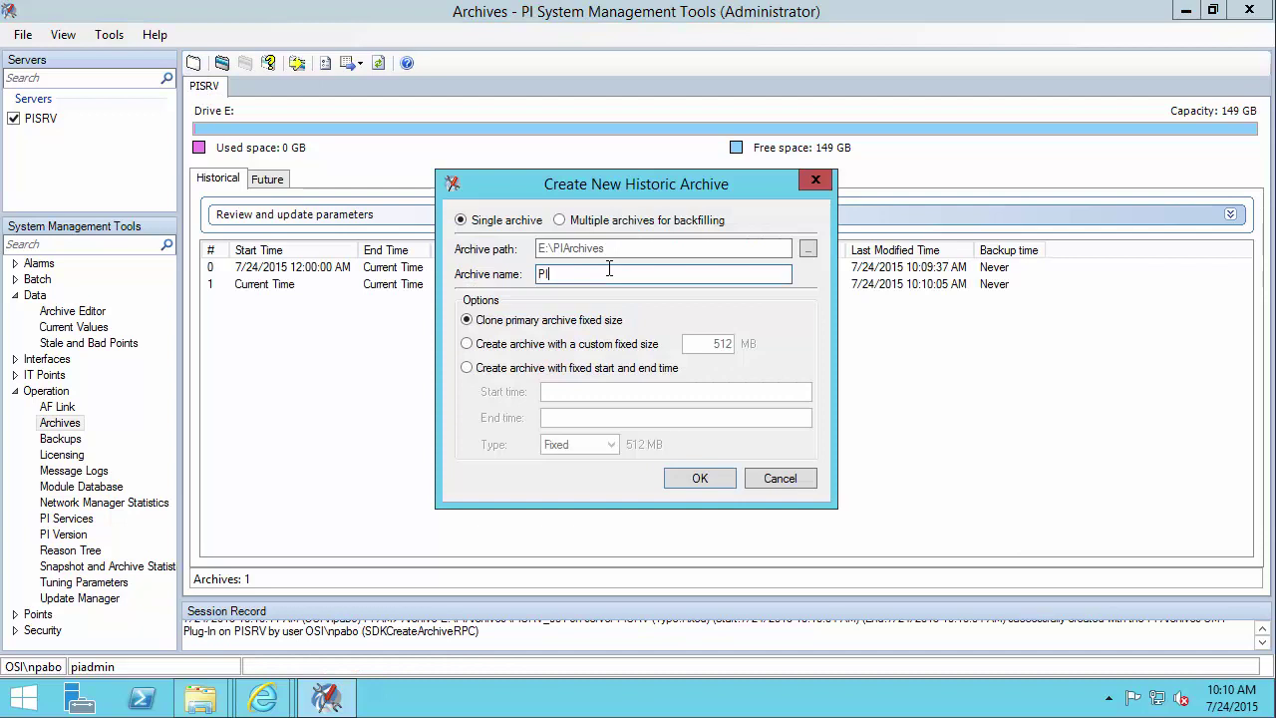
{"action": "type", "text": "SRV_002"}
{"action": "left_click", "coordinate": [719, 478]}
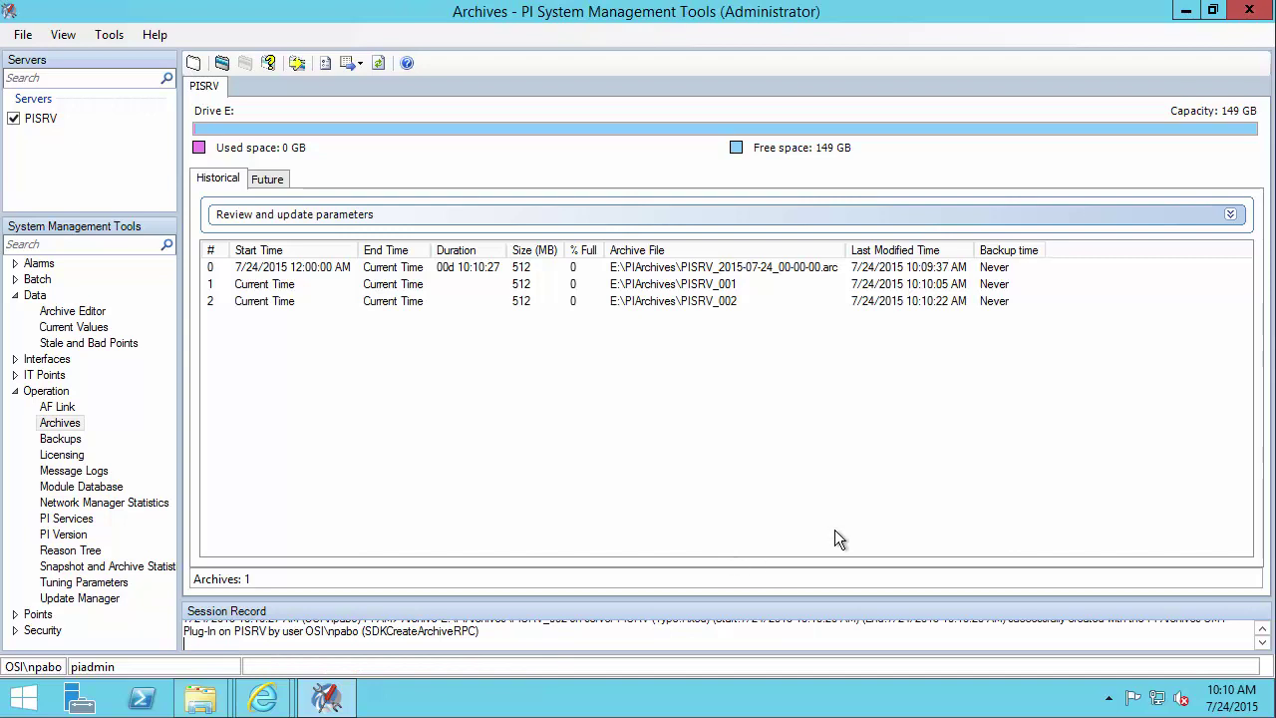
- Minimize the management tools and open Command Prompt as administrator
{"action": "left_click", "coordinate": [1184, 11]}
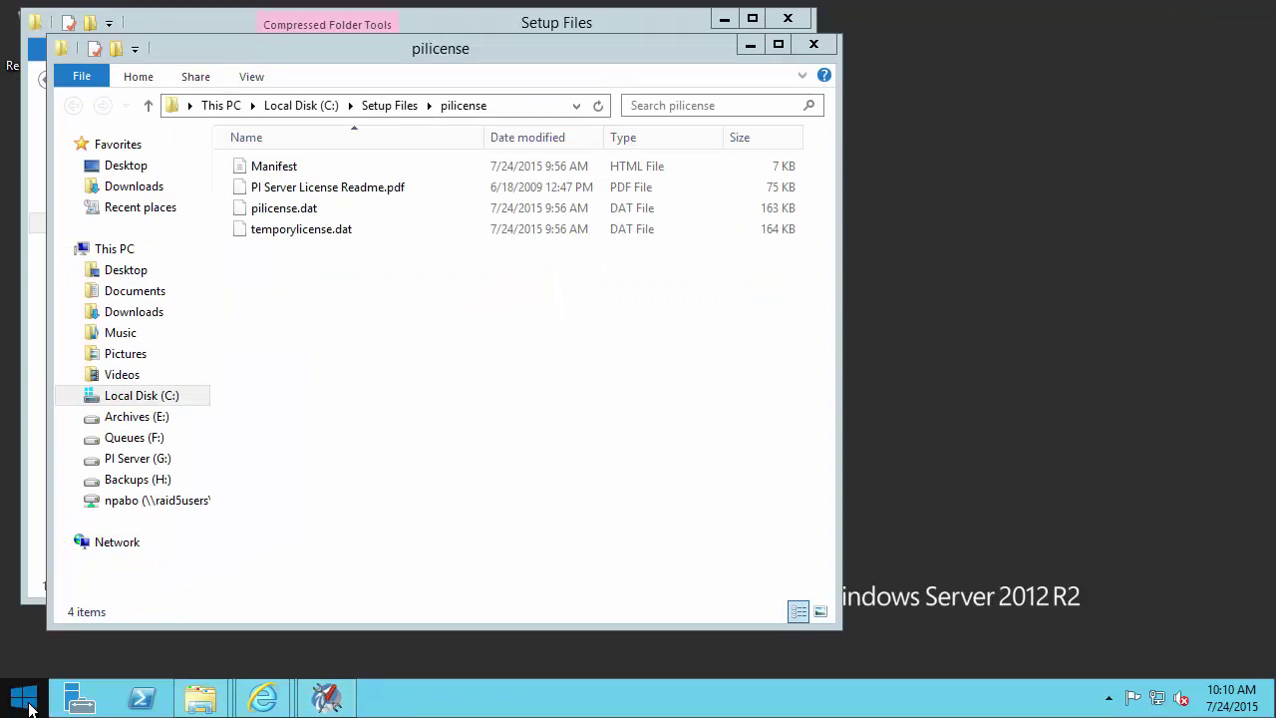
{"action": "left_click", "coordinate": [24, 700]}
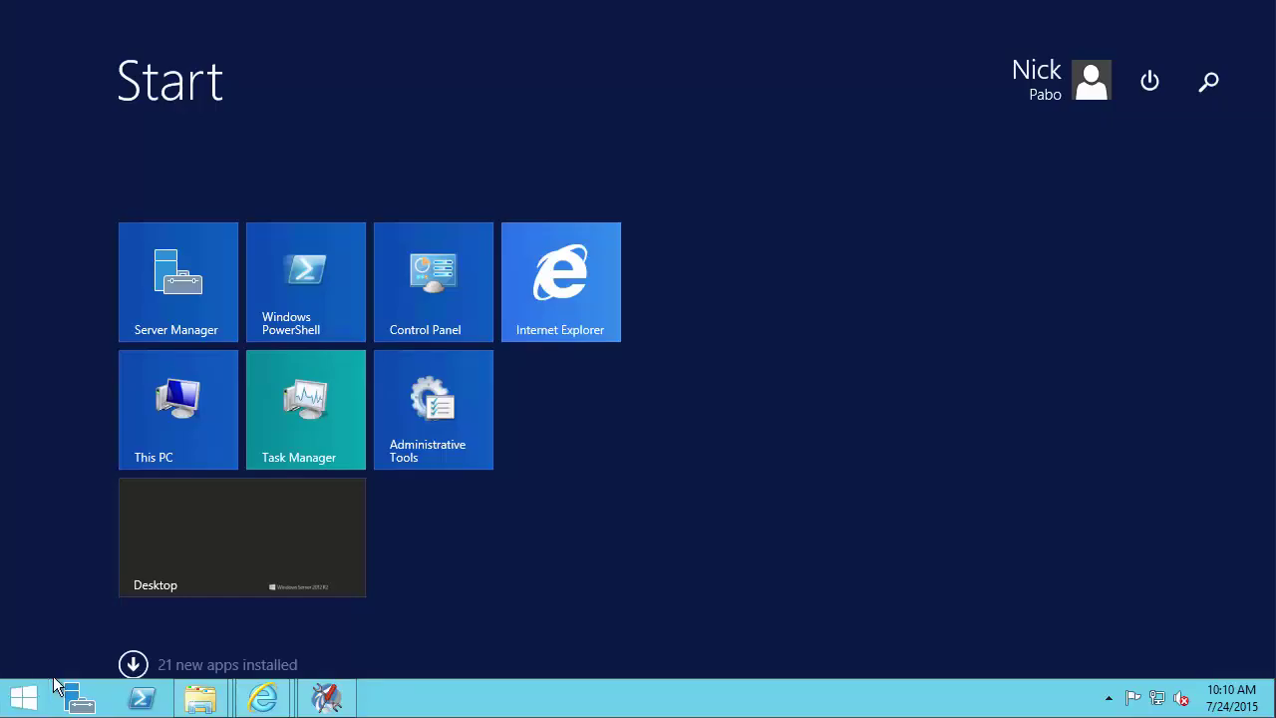
{"action": "type", "text": "cmd"}
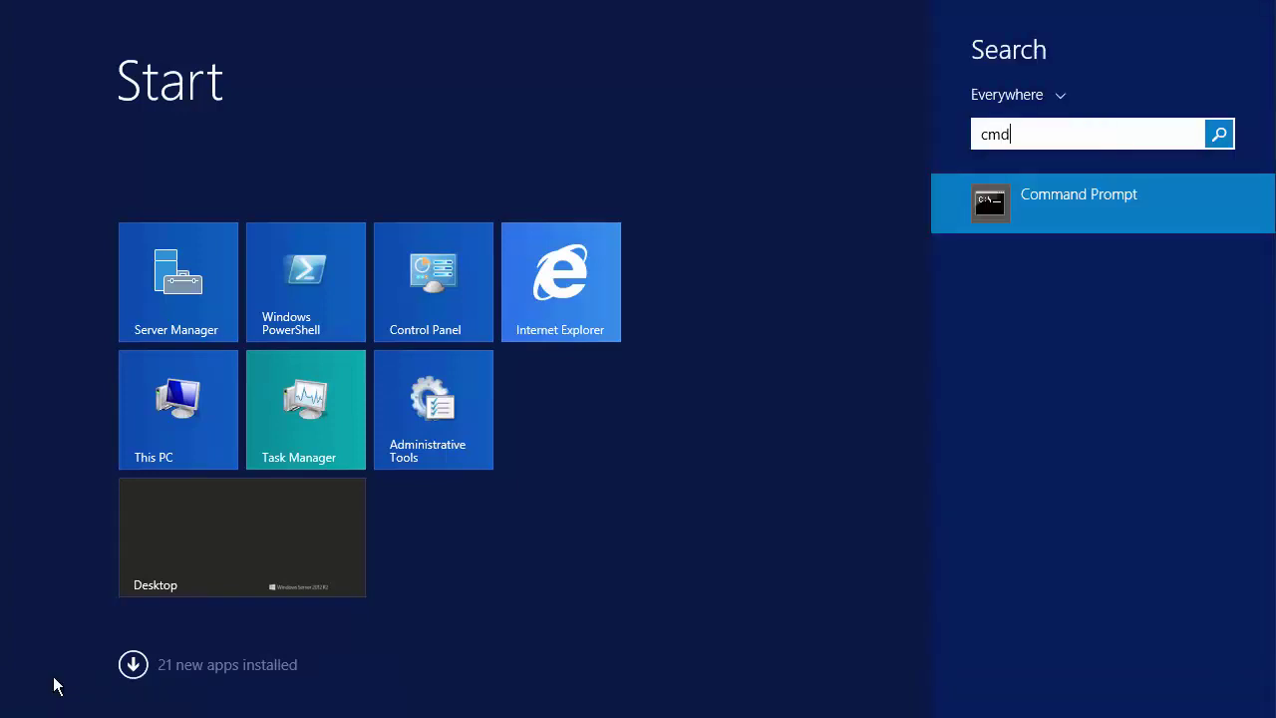
{"action": "right_click", "coordinate": [994, 211]}
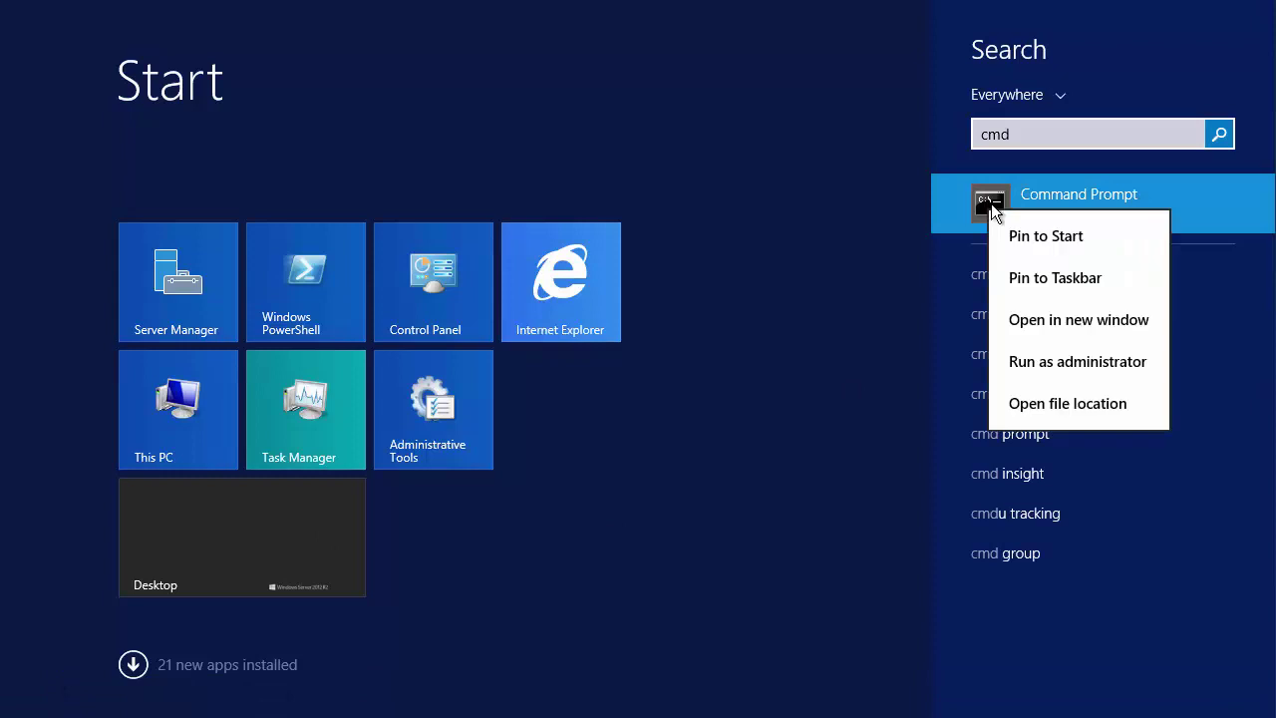
{"action": "left_click", "coordinate": [1081, 364]}
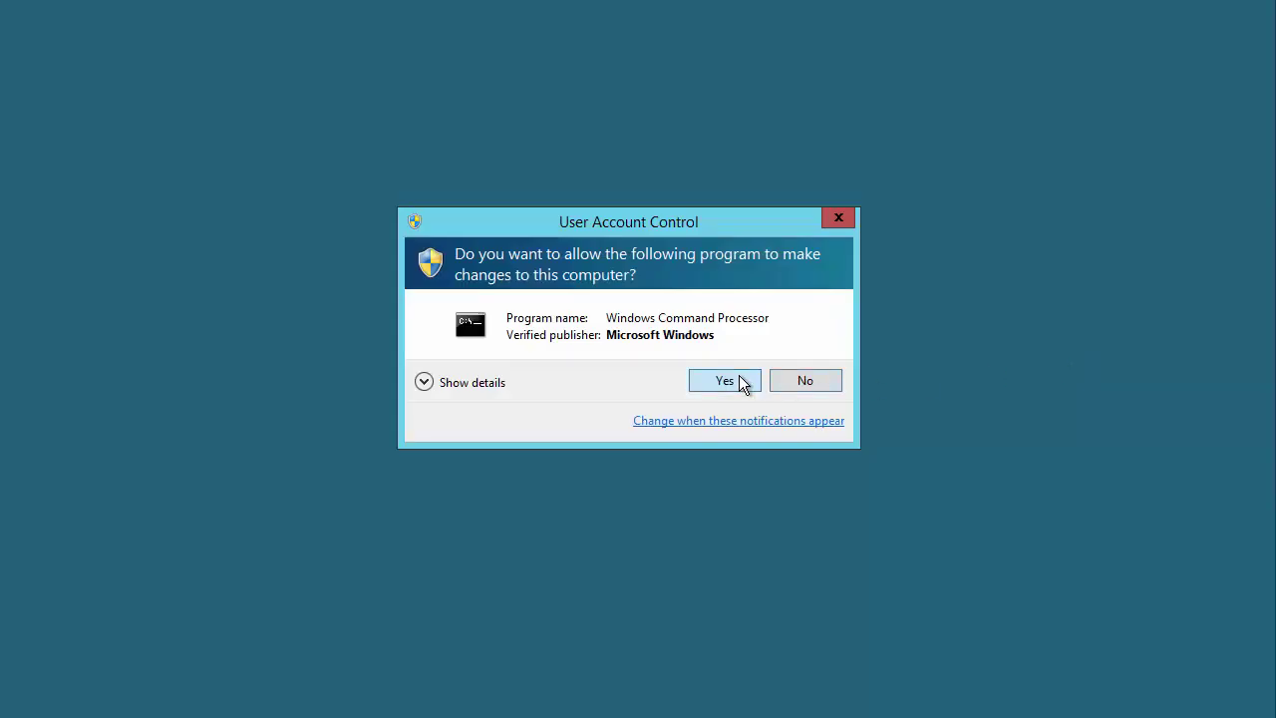
{"action": "left_click", "coordinate": [743, 384]}
- Change to %piserver%\adm and run pidiag -tz to show the Pacific time zone settings
{"action": "type", "text": "cd /d"}
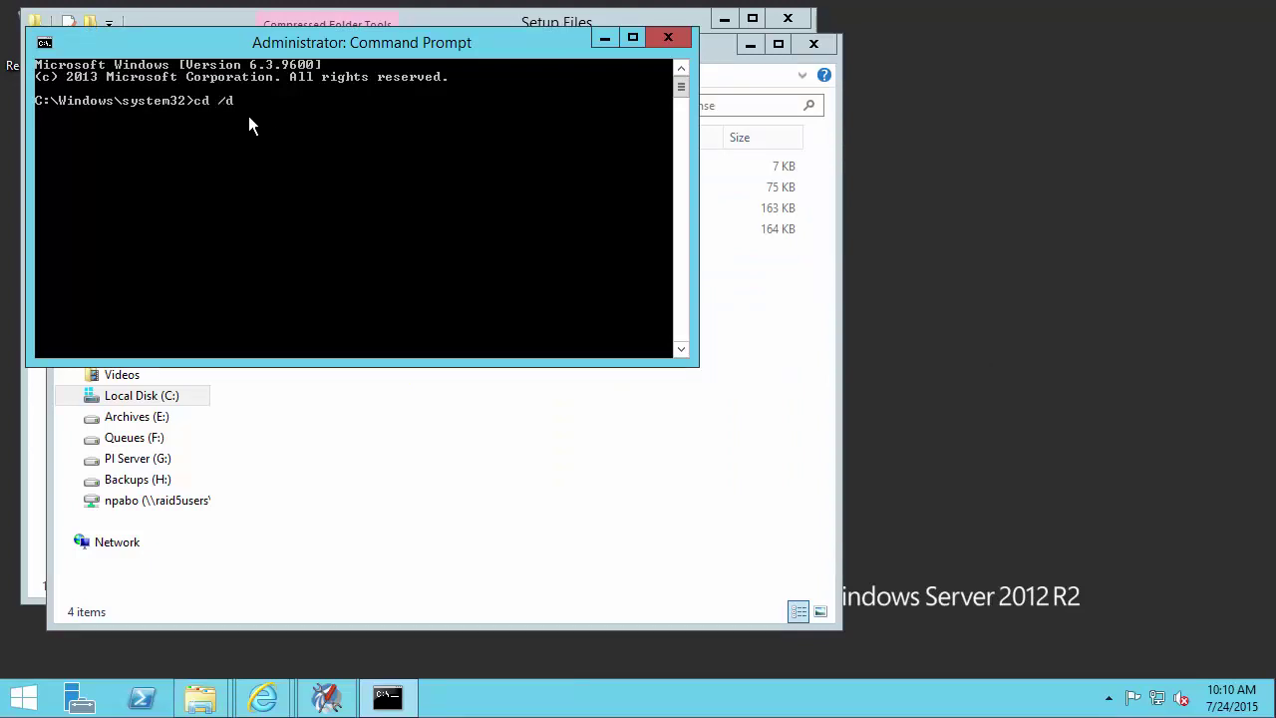
{"action": "type", "text": " %piserver%"}
{"action": "key", "text": "Return"}
{"action": "type", "text": "cd adm"}
{"action": "key", "text": "Return"}
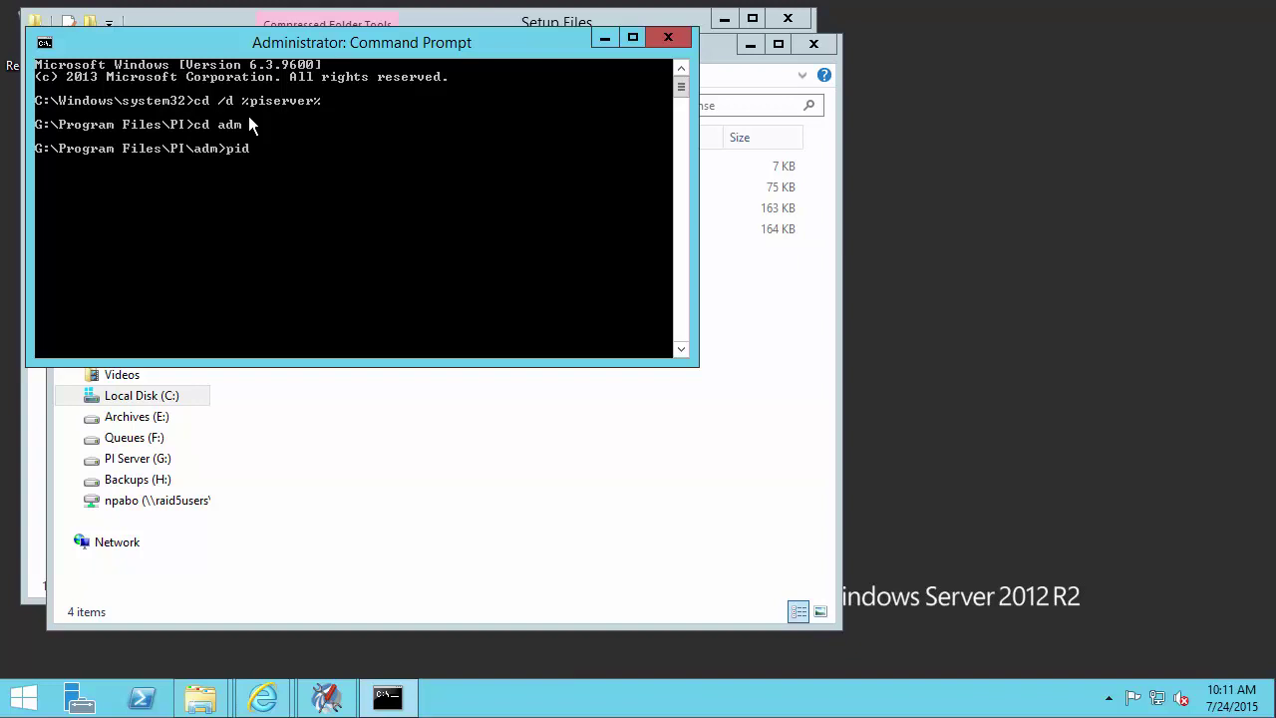
{"action": "type", "text": "pidiag -tz"}
{"action": "key", "text": "Return"}
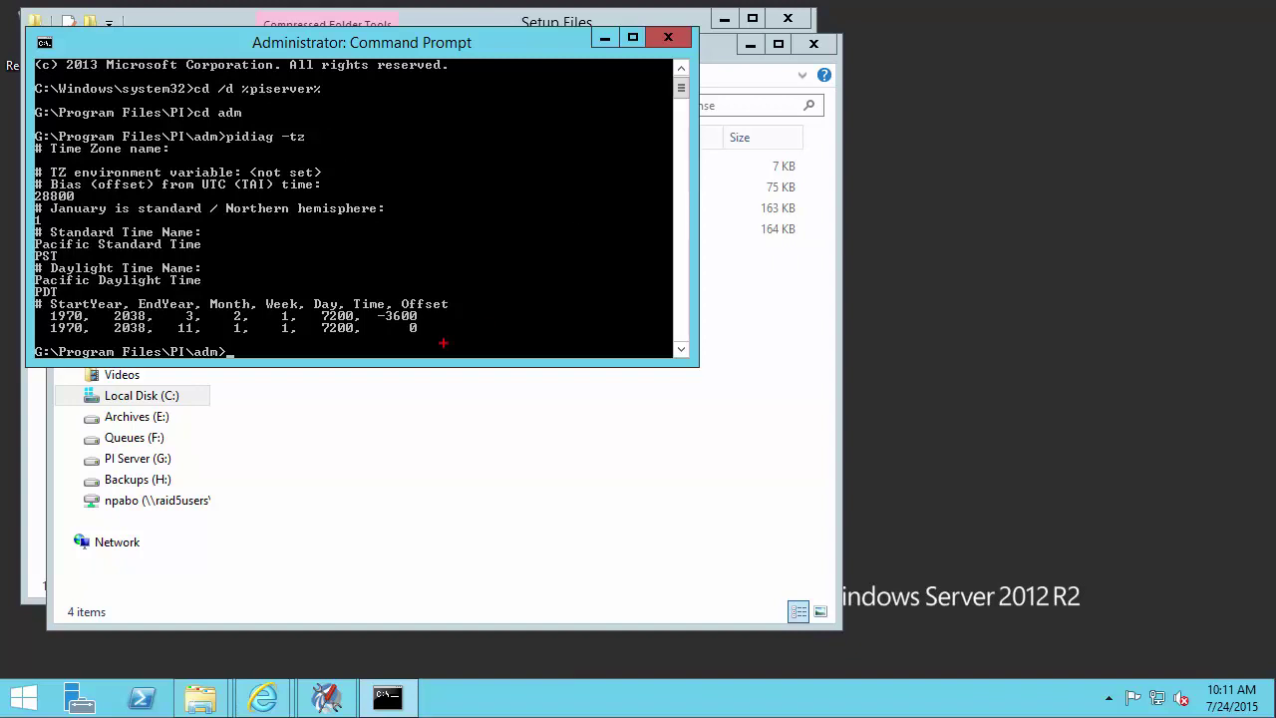
{"action": "left_click_drag", "start_coordinate": [460, 321], "coordinate": [587, 271]}
{"action": "key", "text": "Escape"}
- In the Tech Support browser page, list the downloads in the Extras category
{"action": "left_click", "coordinate": [263, 698]}
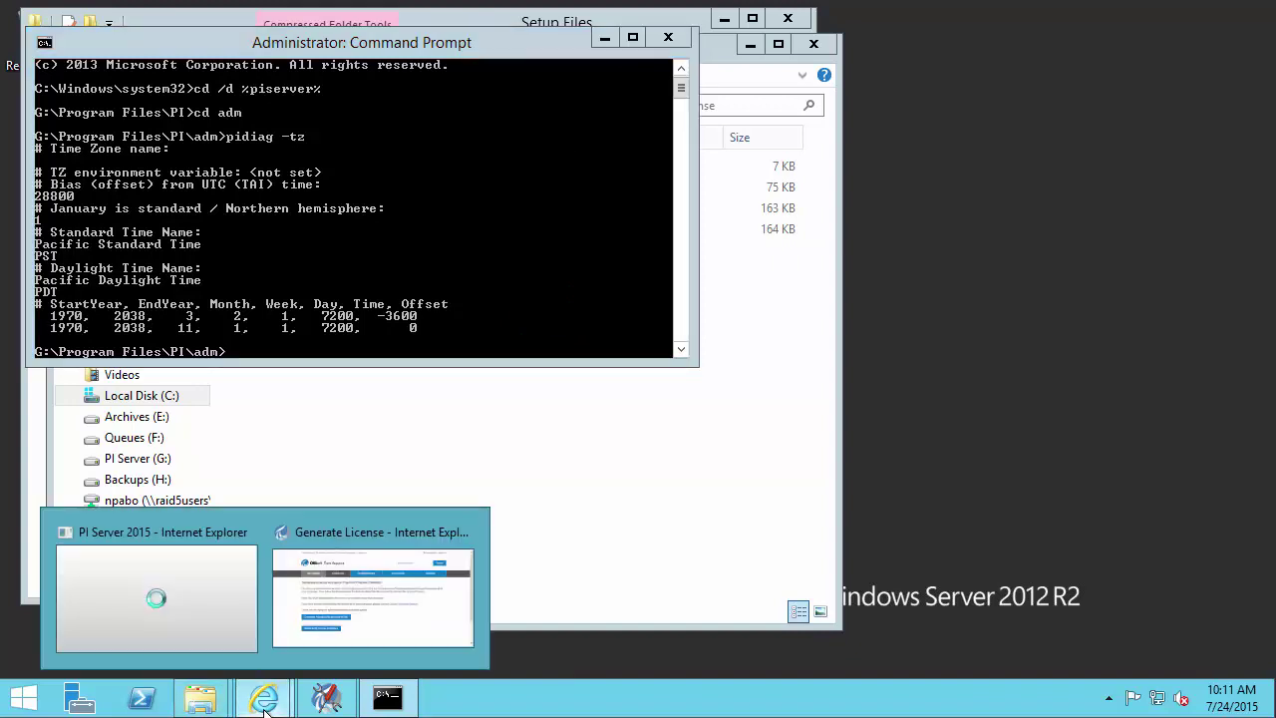
{"action": "left_click", "coordinate": [355, 592]}
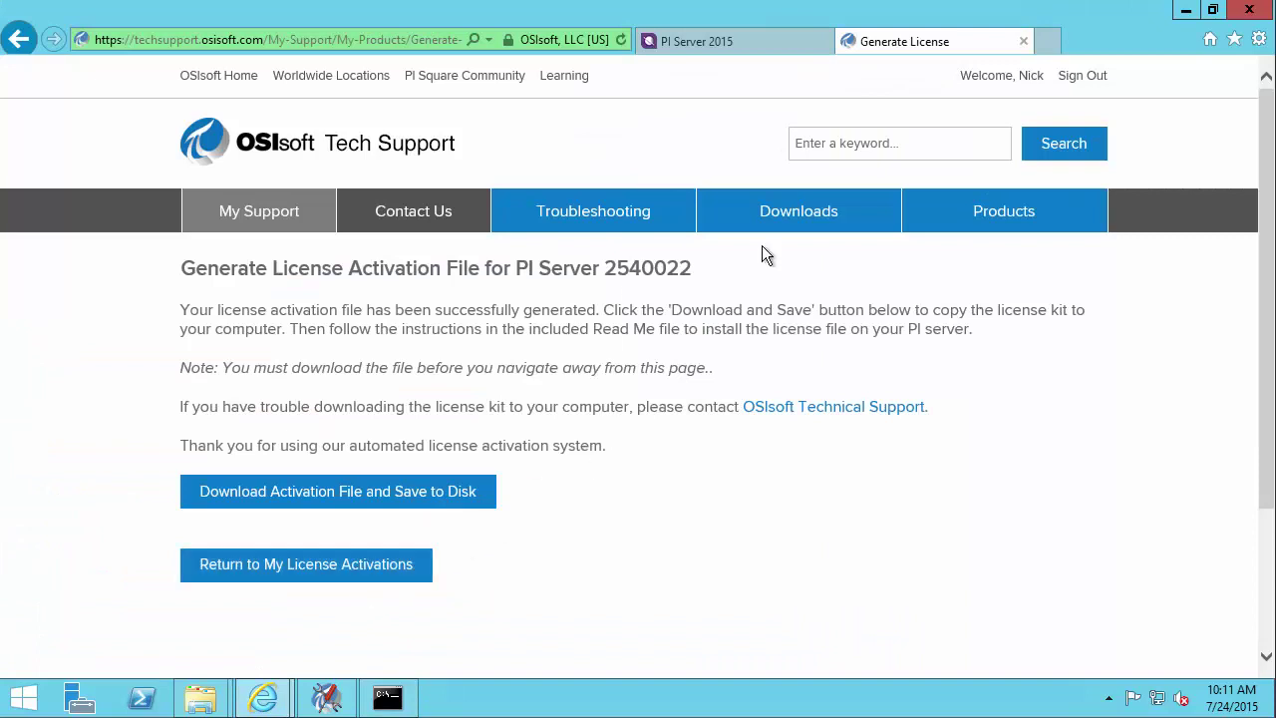
{"action": "left_click", "coordinate": [804, 219]}
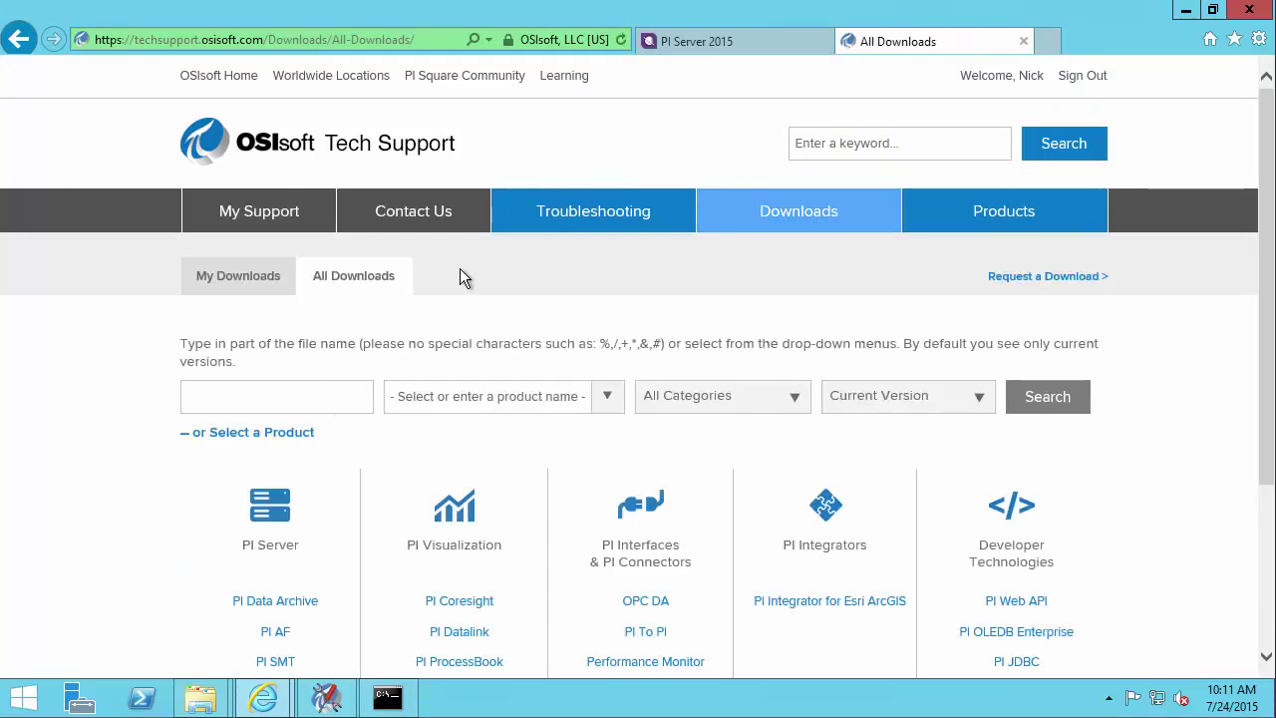
{"action": "left_click", "coordinate": [799, 399]}
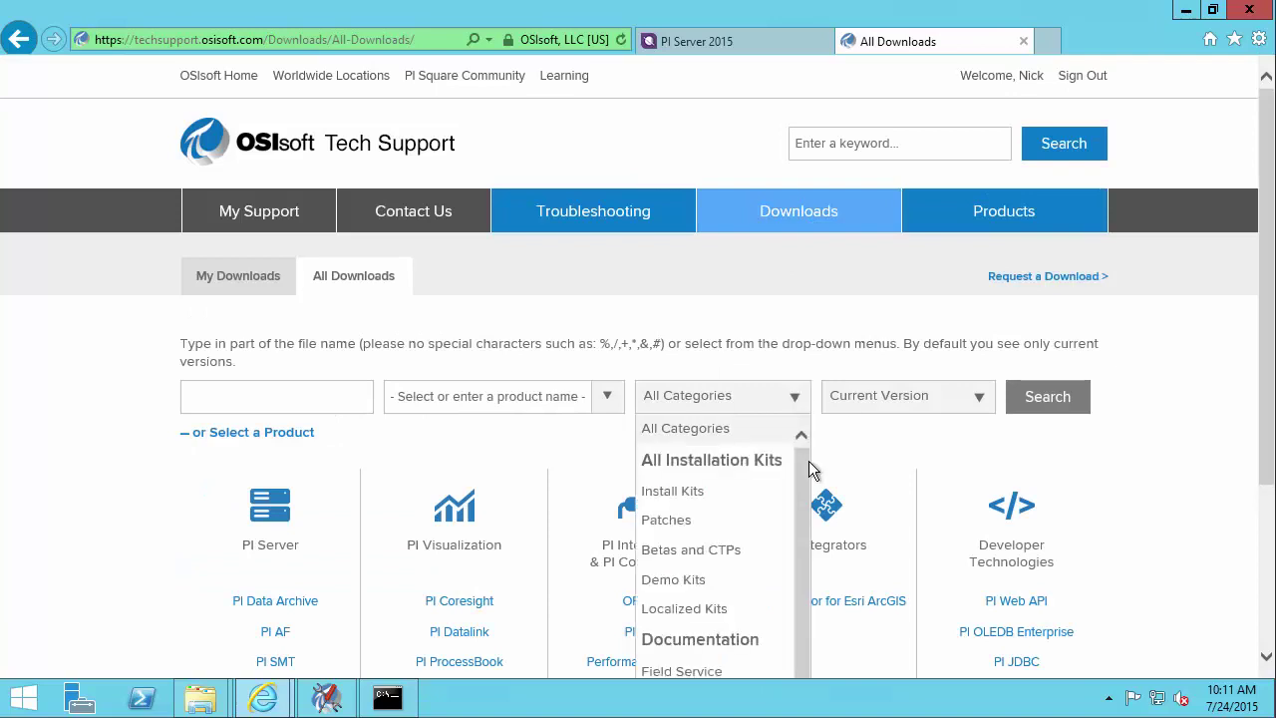
{"action": "scroll", "coordinate": [807, 464], "scroll_direction": "down", "scroll_amount": 3}
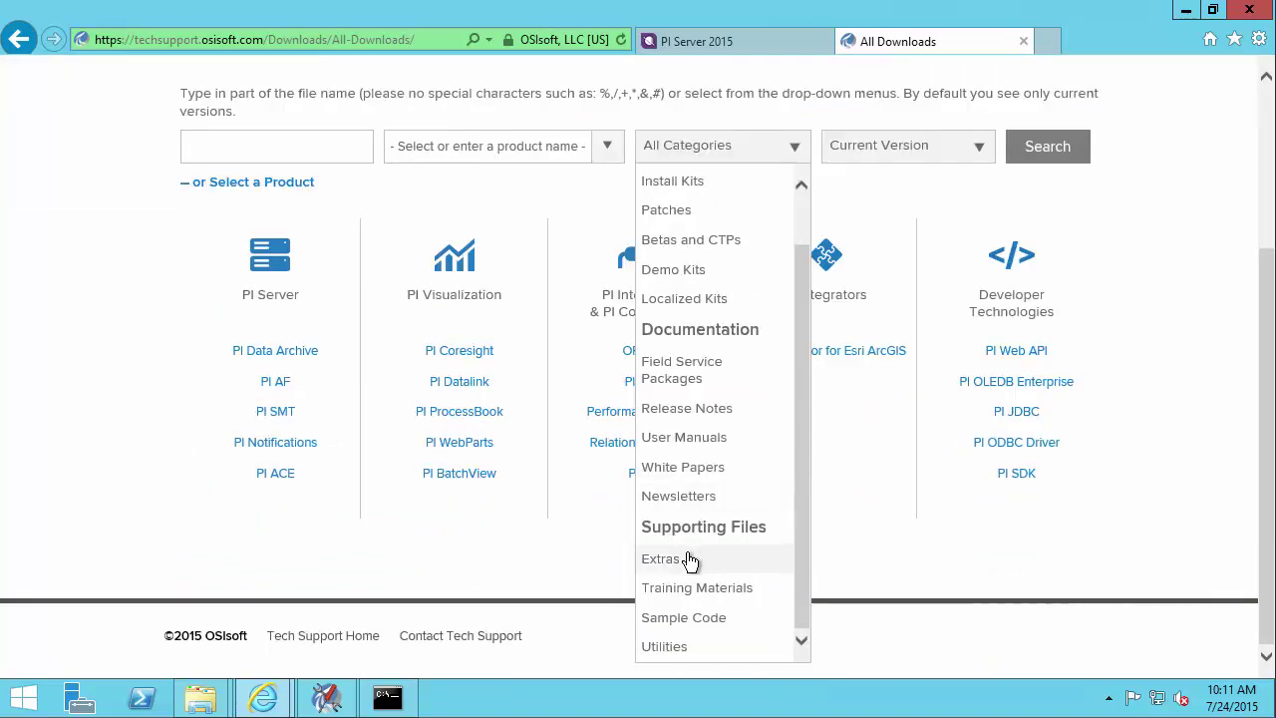
{"action": "left_click", "coordinate": [690, 558]}
{"action": "left_click", "coordinate": [1050, 153]}
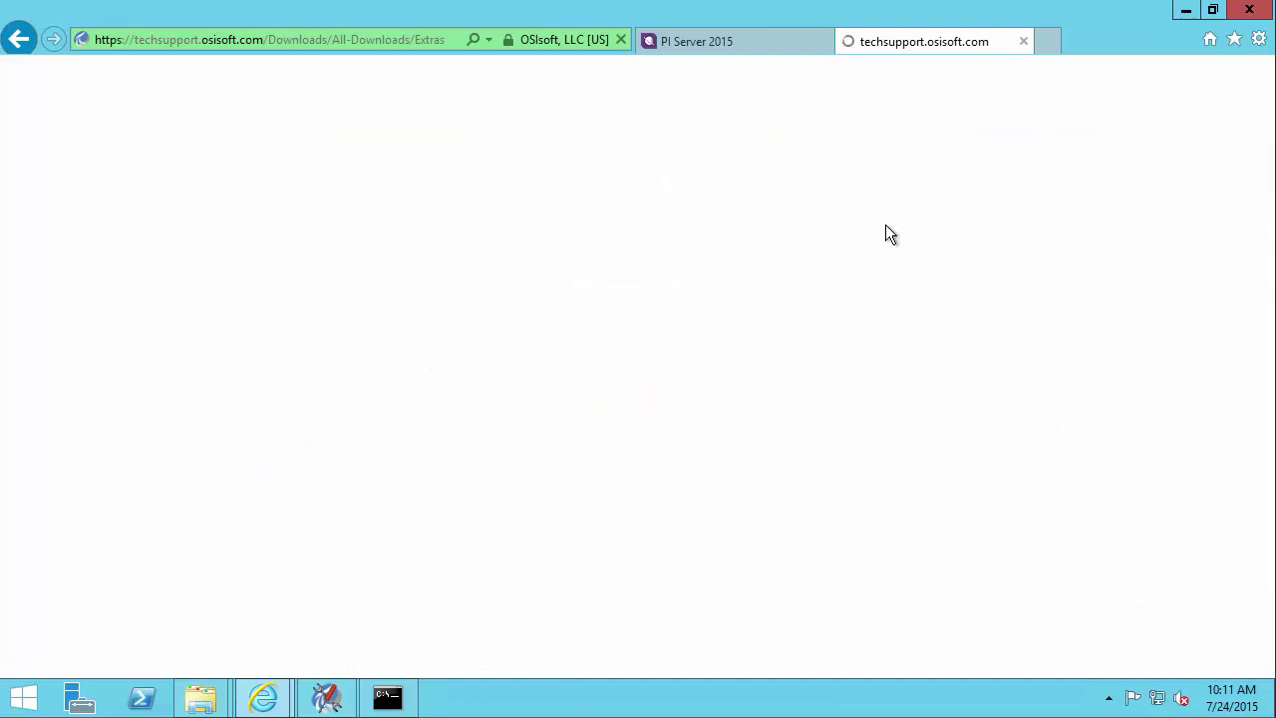
- Save the Localhost.tz U.S.A. and Canada DST 2007 zip into C:\Setup Files
{"action": "scroll", "coordinate": [178, 495], "scroll_direction": "down", "scroll_amount": 10}
{"action": "scroll", "coordinate": [178, 488], "scroll_direction": "down", "scroll_amount": 15}
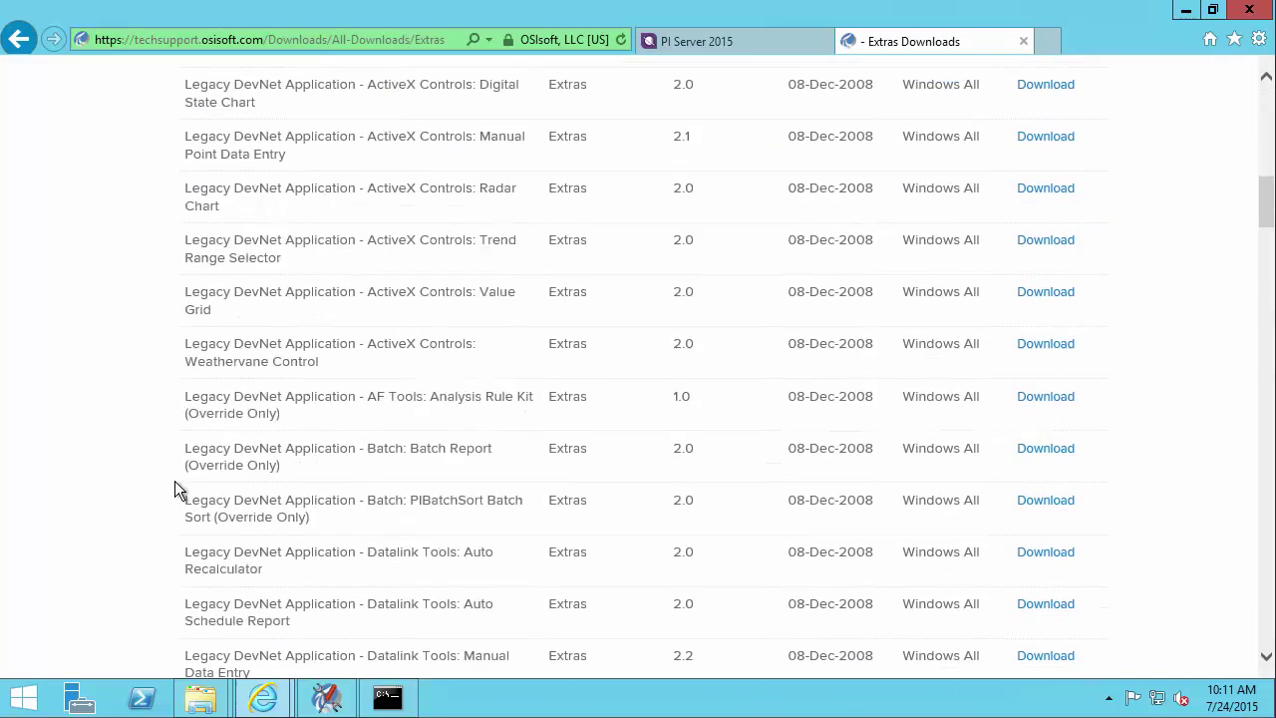
{"action": "scroll", "coordinate": [147, 469], "scroll_direction": "down", "scroll_amount": 8}
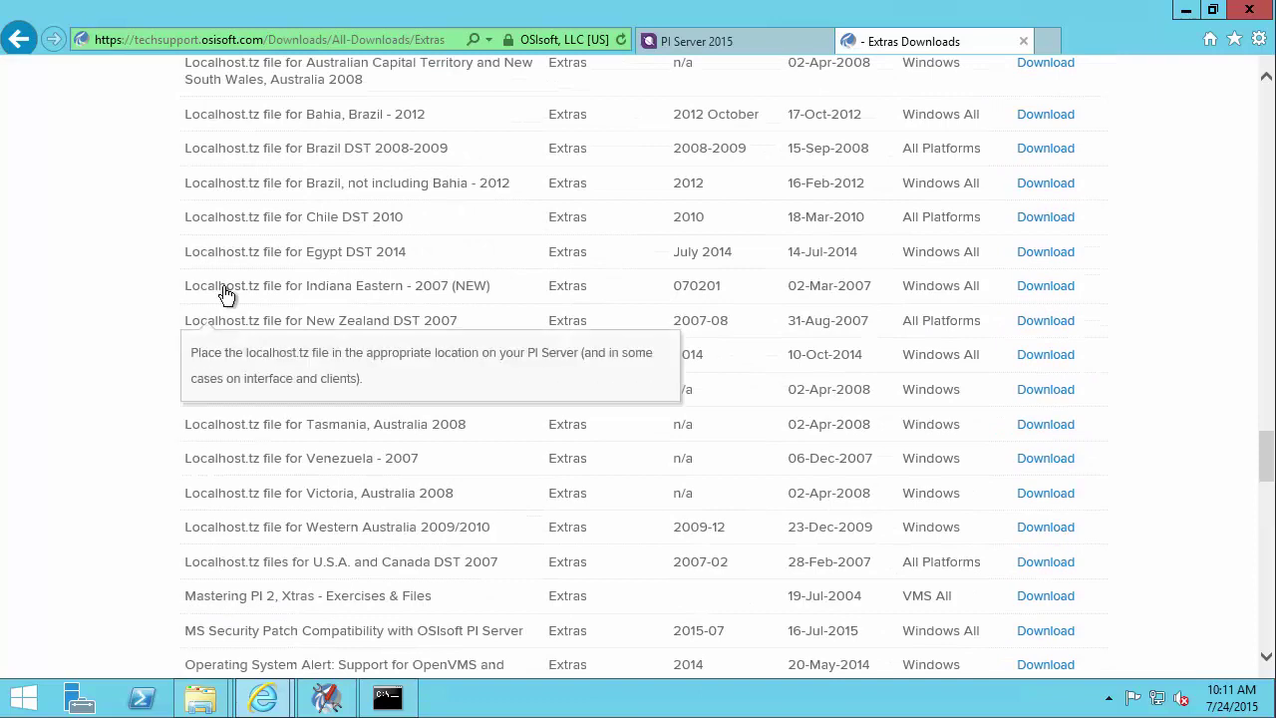
{"action": "mouse_move", "coordinate": [185, 546]}
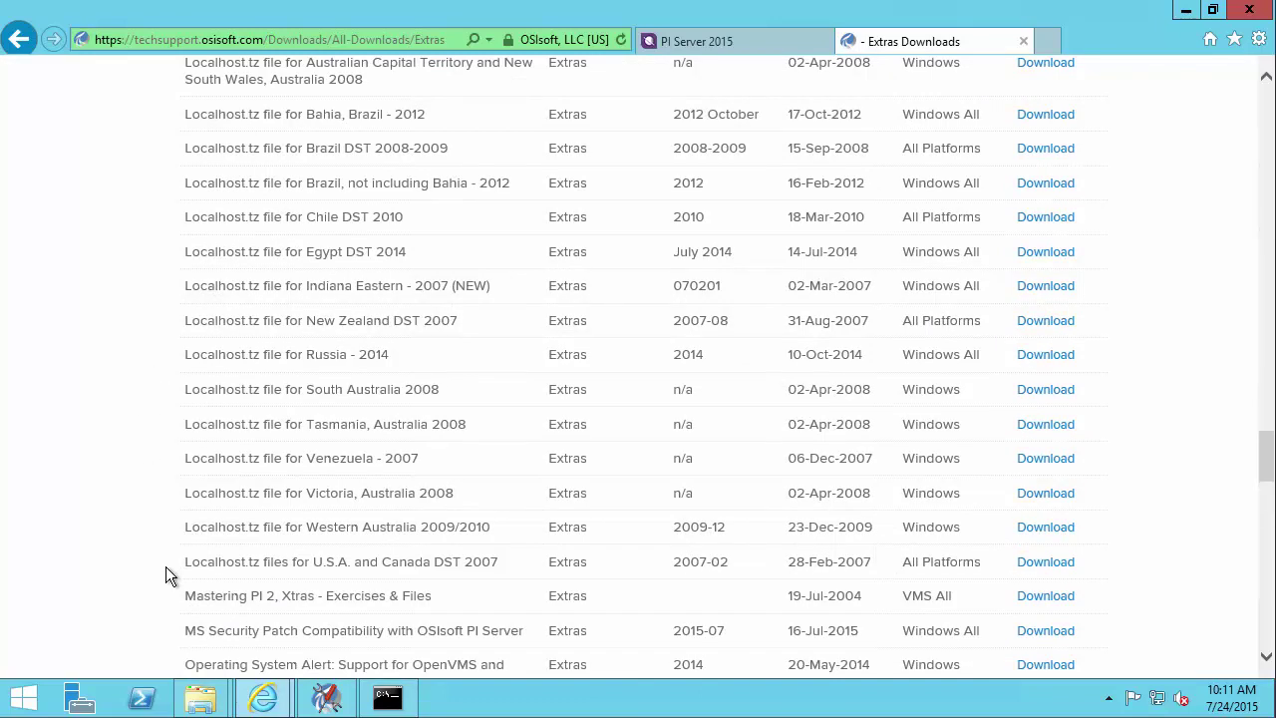
{"action": "left_click", "coordinate": [1047, 571]}
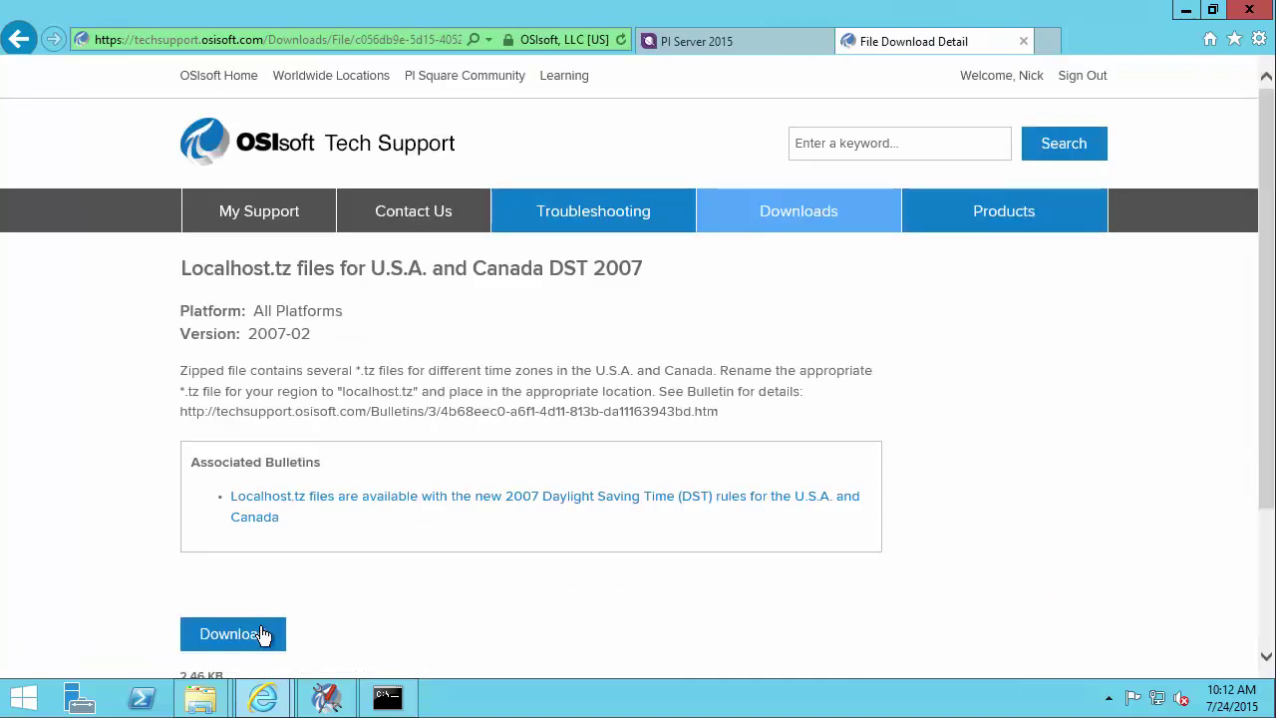
{"action": "left_click", "coordinate": [261, 630]}
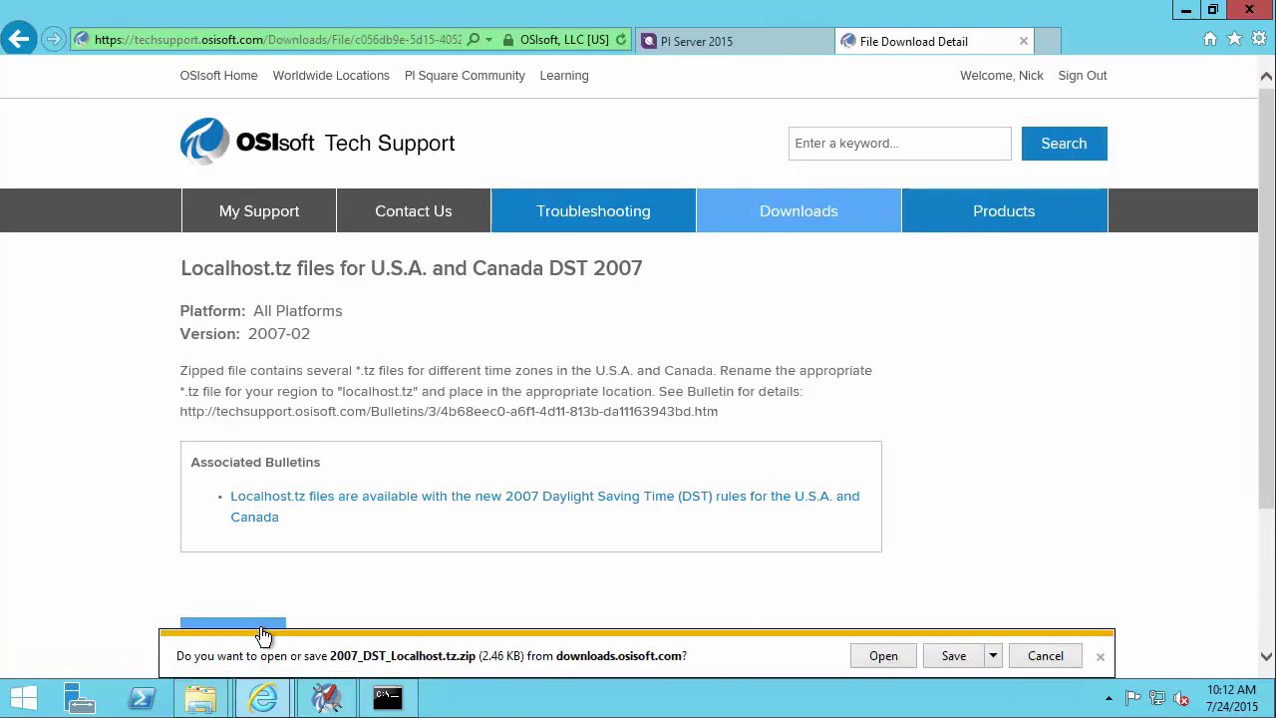
{"action": "left_click", "coordinate": [994, 656]}
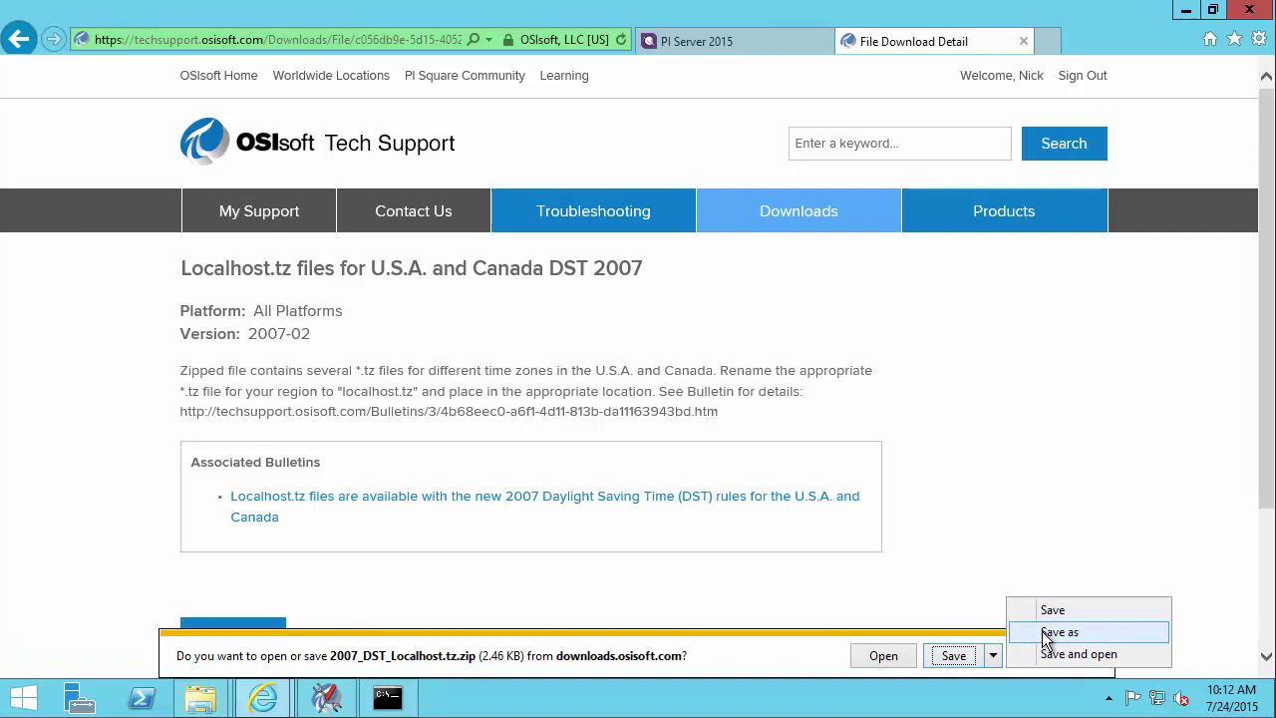
{"action": "left_click", "coordinate": [1042, 631]}
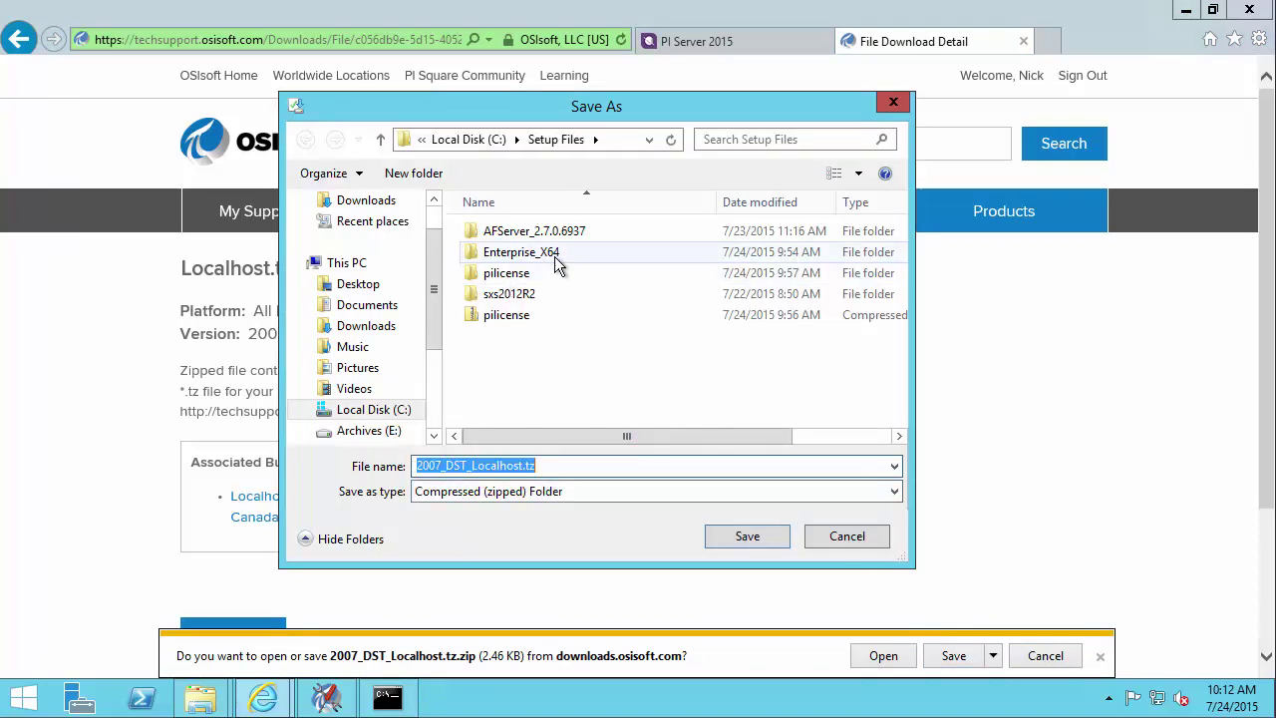
{"action": "left_click", "coordinate": [748, 537]}
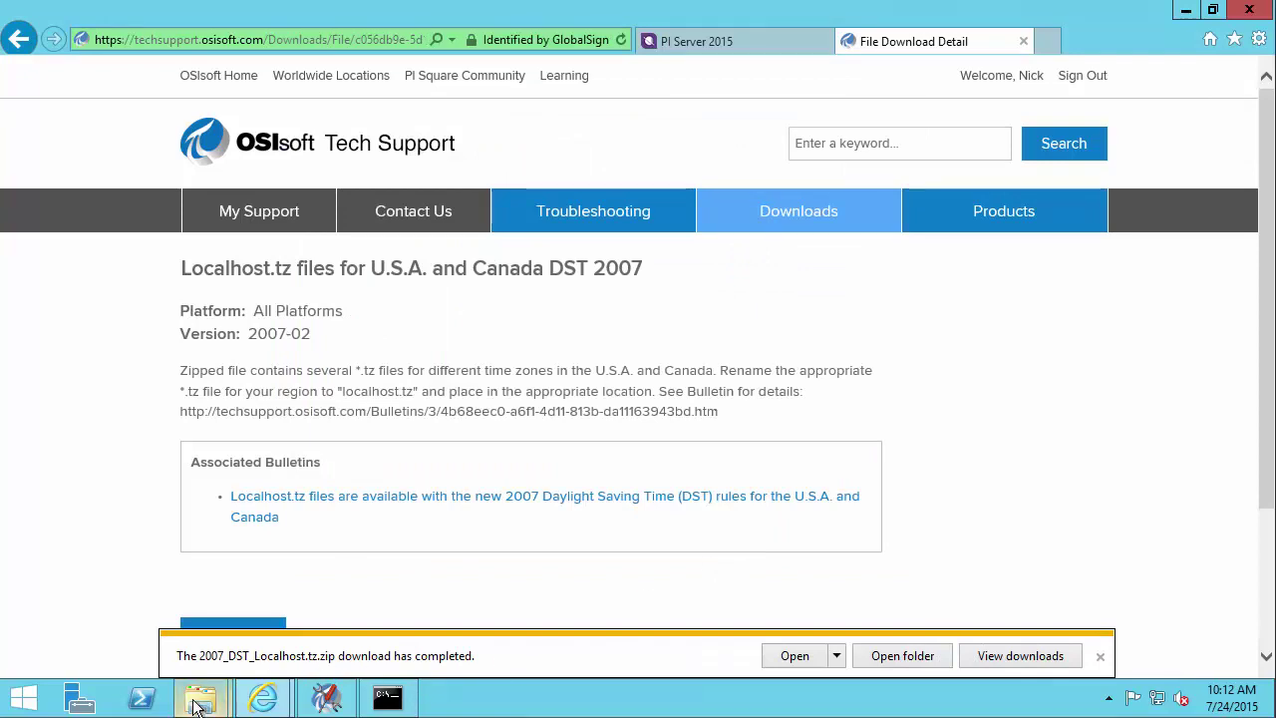
{"action": "left_click", "coordinate": [201, 698]}
- Extract 2007_DST_Localhost.tz.zip in Setup Files and select the extracted pacific070120.tz file
{"action": "left_click", "coordinate": [129, 628]}
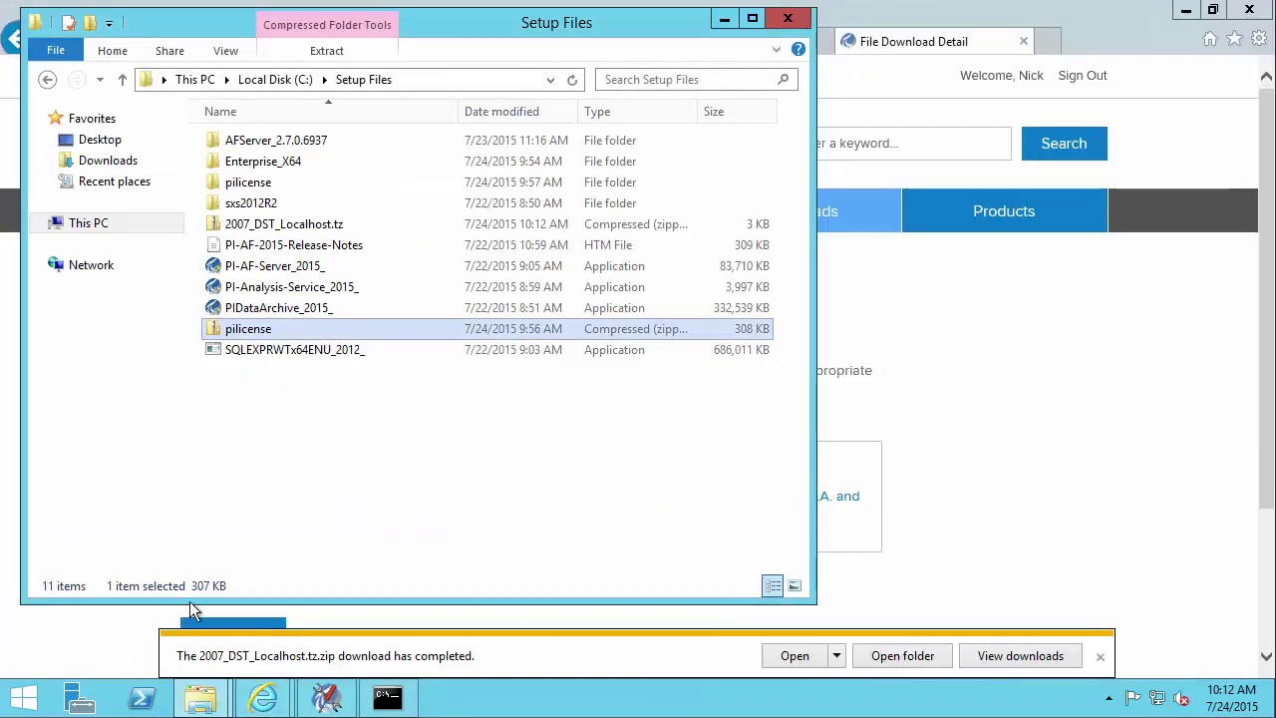
{"action": "left_click", "coordinate": [266, 228]}
{"action": "right_click", "coordinate": [274, 234]}
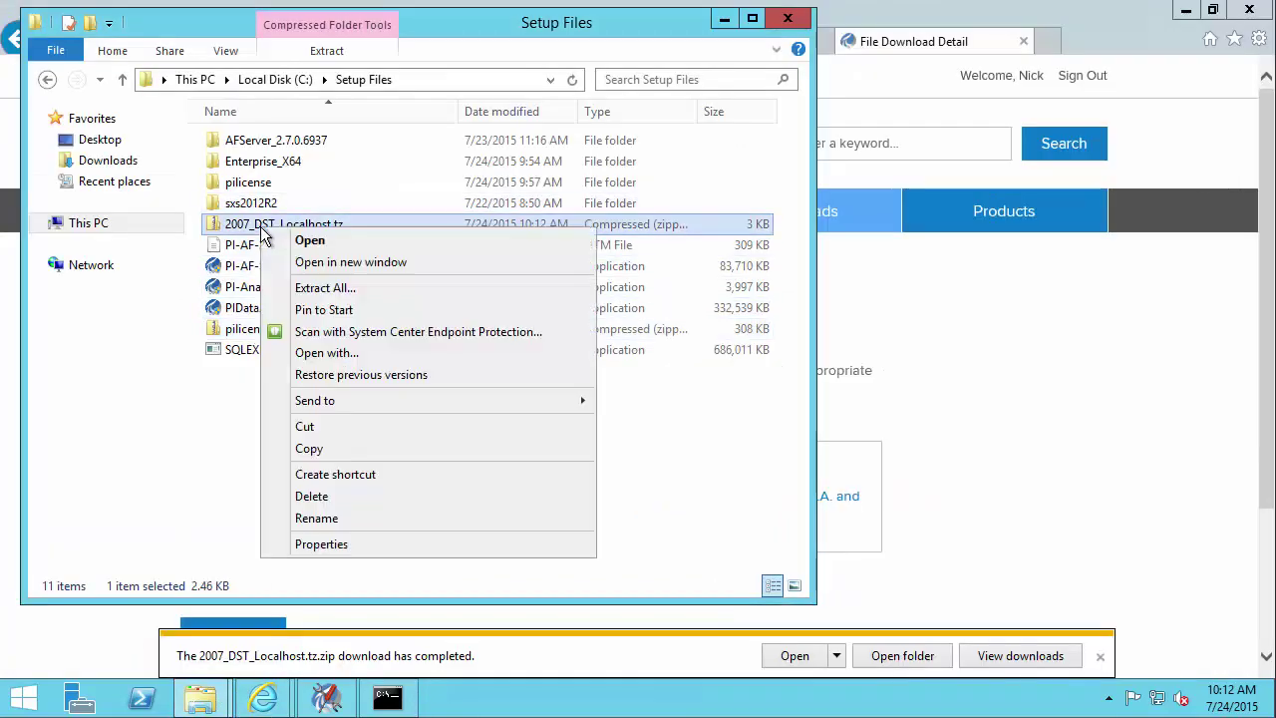
{"action": "left_click", "coordinate": [311, 288]}
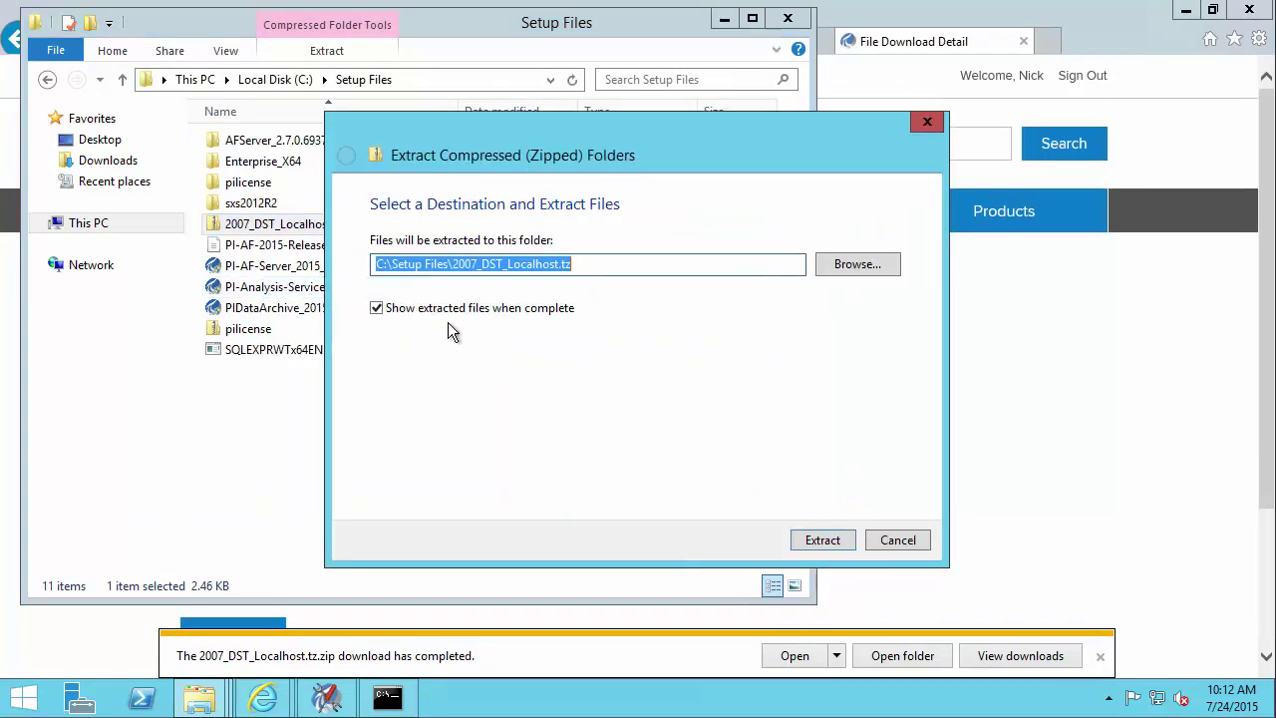
{"action": "left_click", "coordinate": [810, 540]}
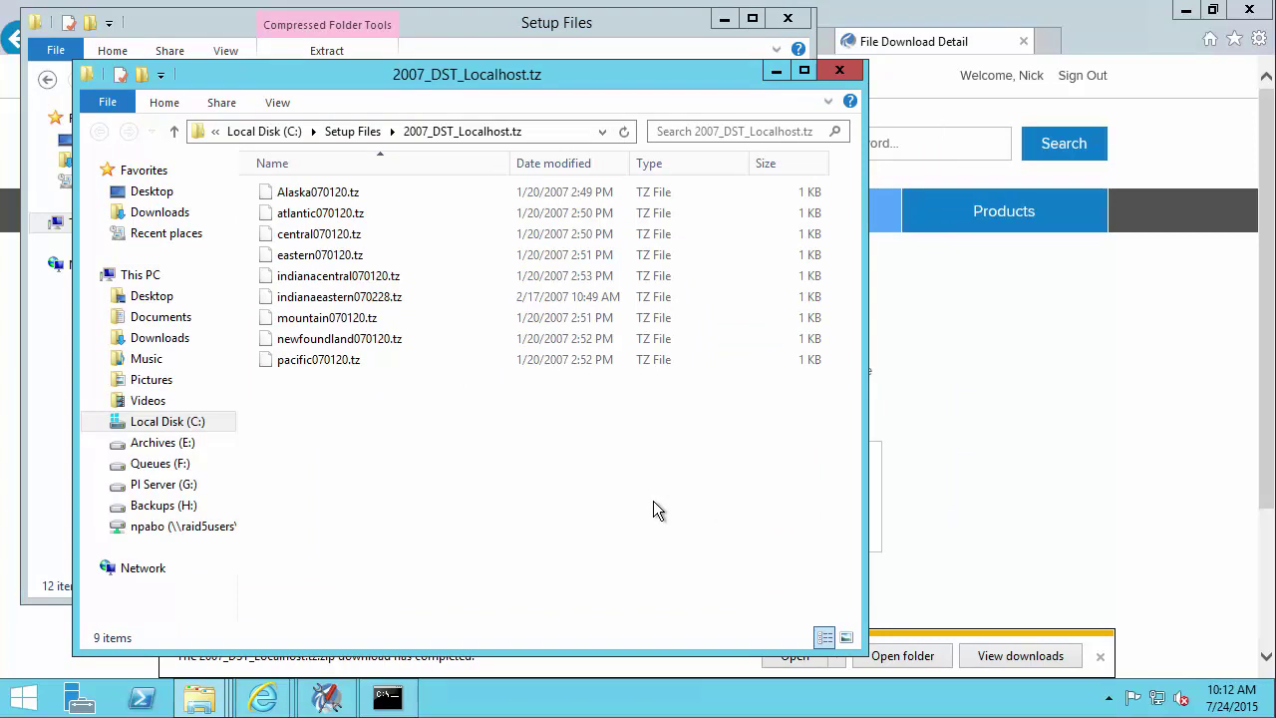
{"action": "left_click", "coordinate": [337, 367]}
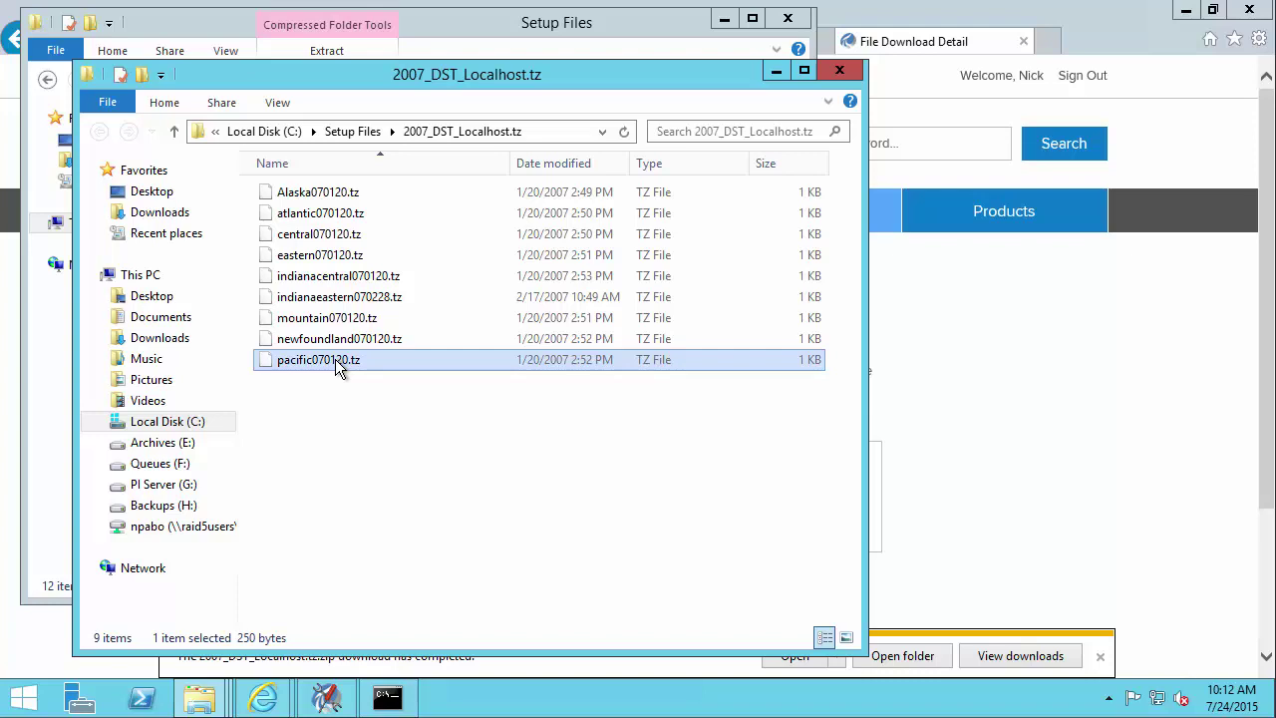
{"action": "left_click", "coordinate": [208, 700]}
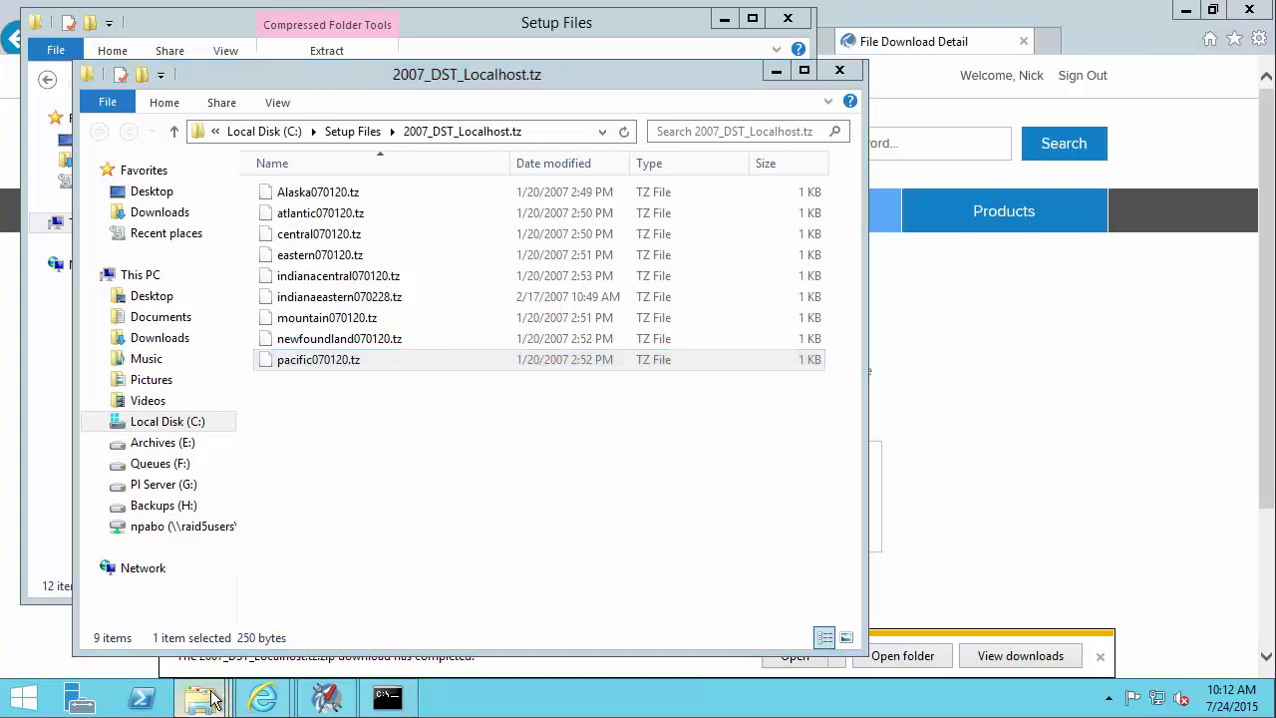
{"action": "right_click", "coordinate": [209, 700]}
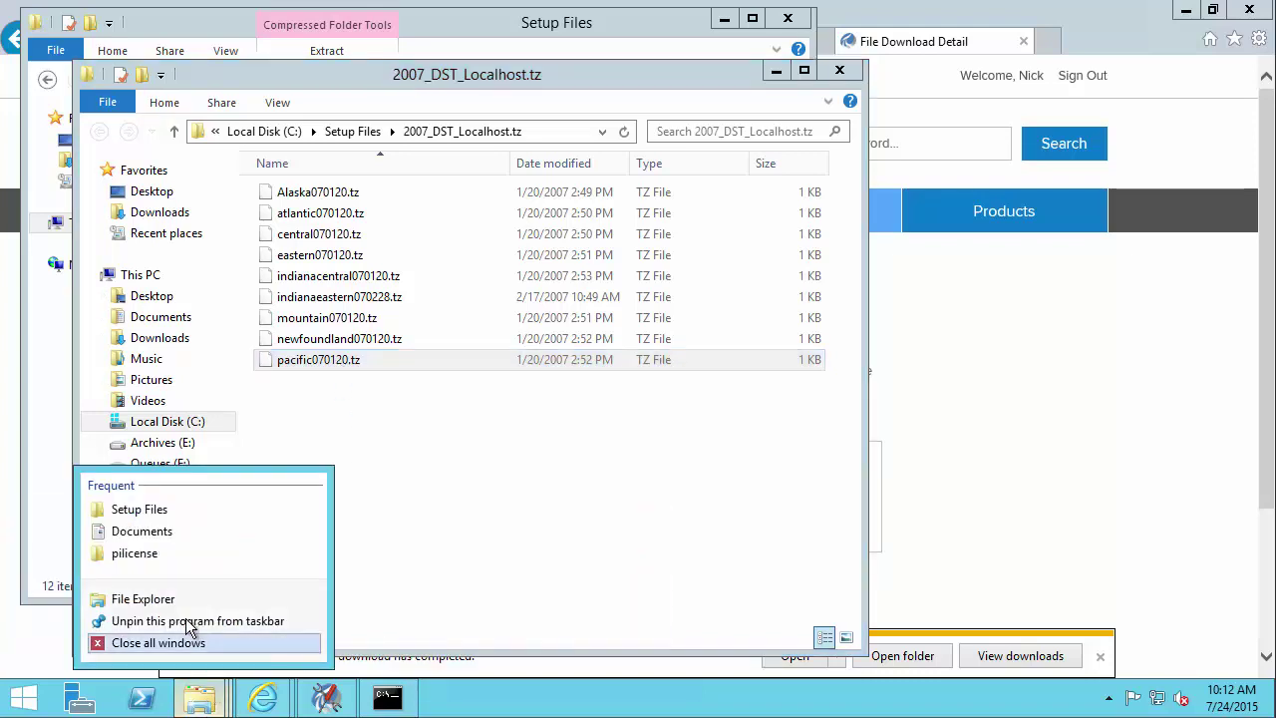
- Open a second Explorer window at G:\Program Files\PI\dat beside the first
{"action": "left_click", "coordinate": [174, 602]}
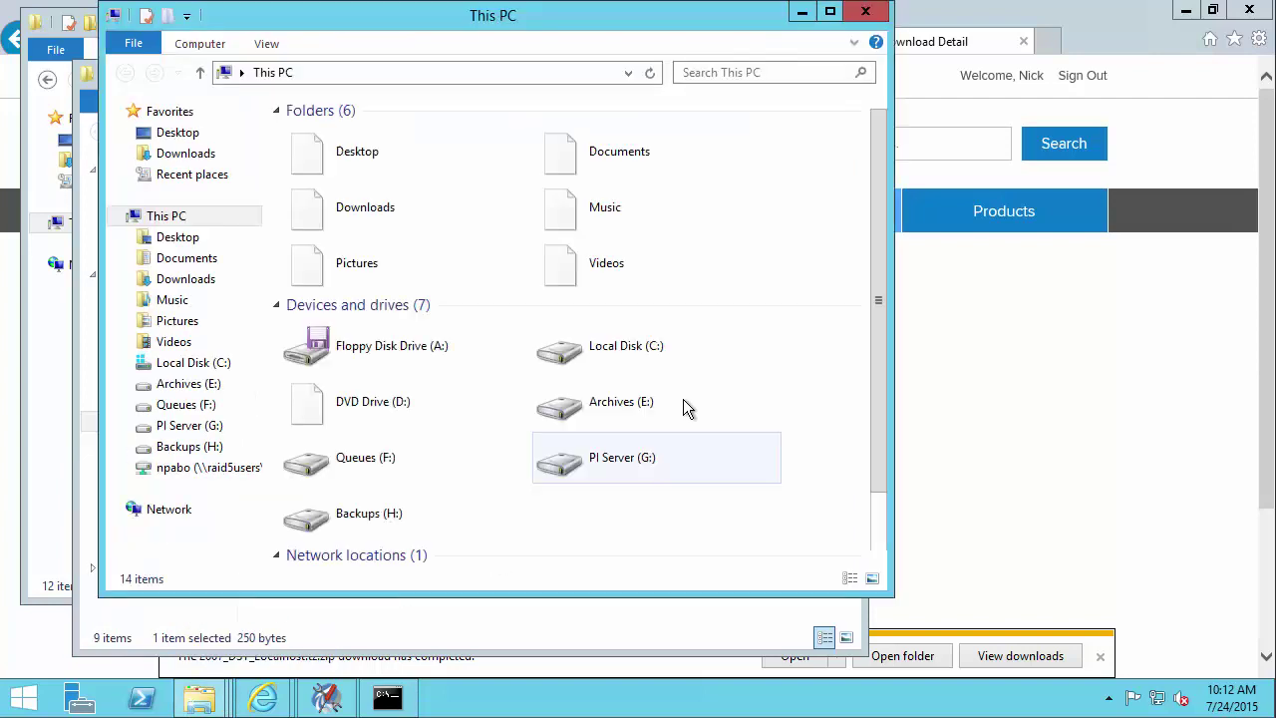
{"action": "left_click_drag", "start_coordinate": [677, 22], "coordinate": [1005, 100]}
{"action": "double_click", "coordinate": [963, 538]}
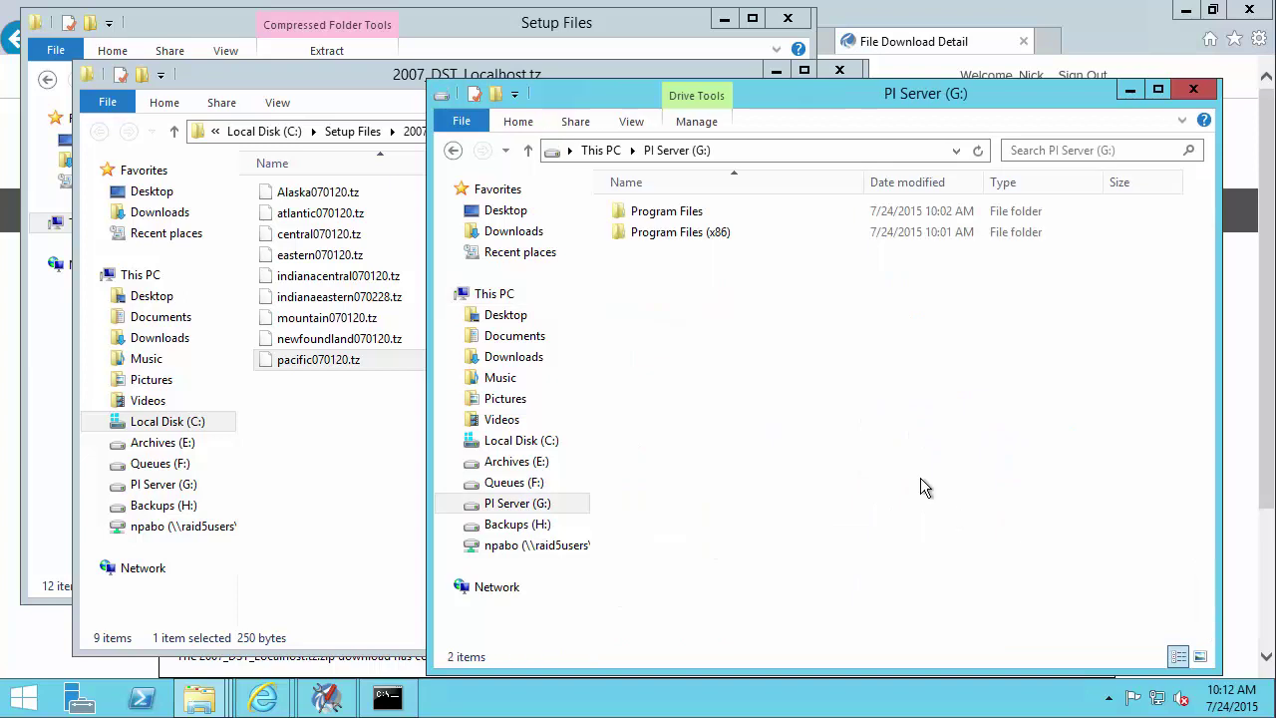
{"action": "double_click", "coordinate": [682, 215]}
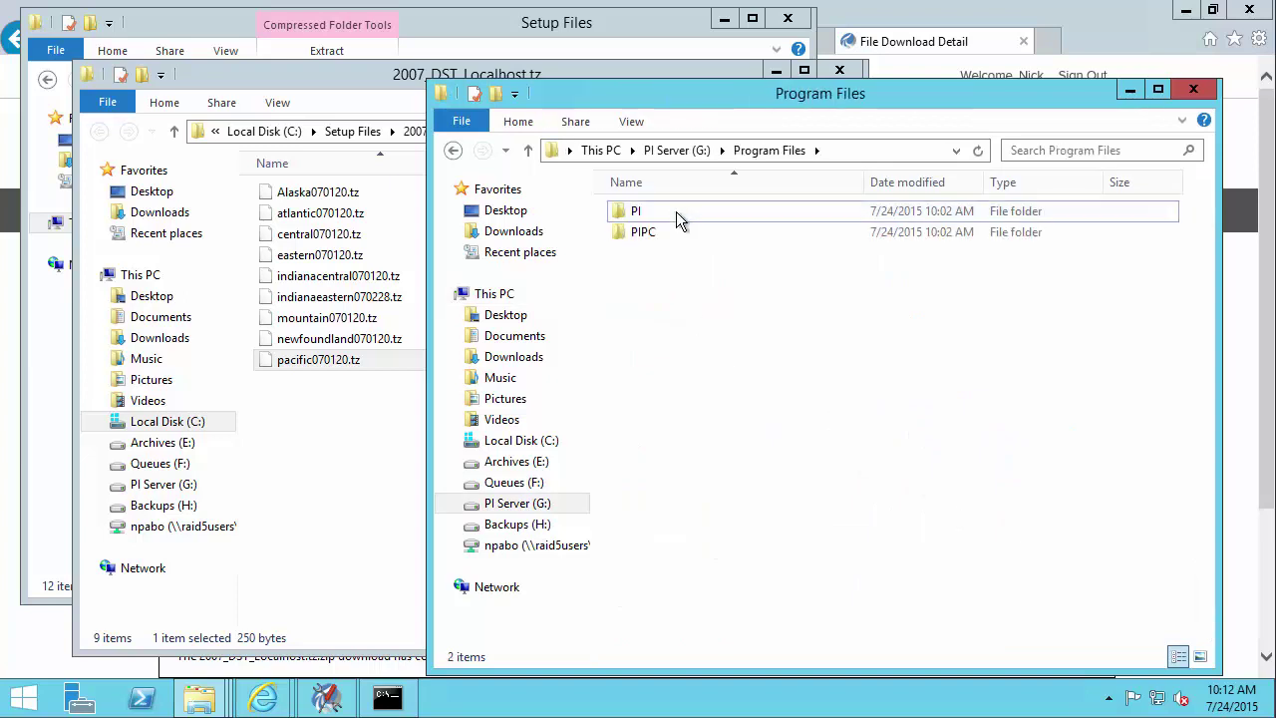
{"action": "double_click", "coordinate": [676, 212]}
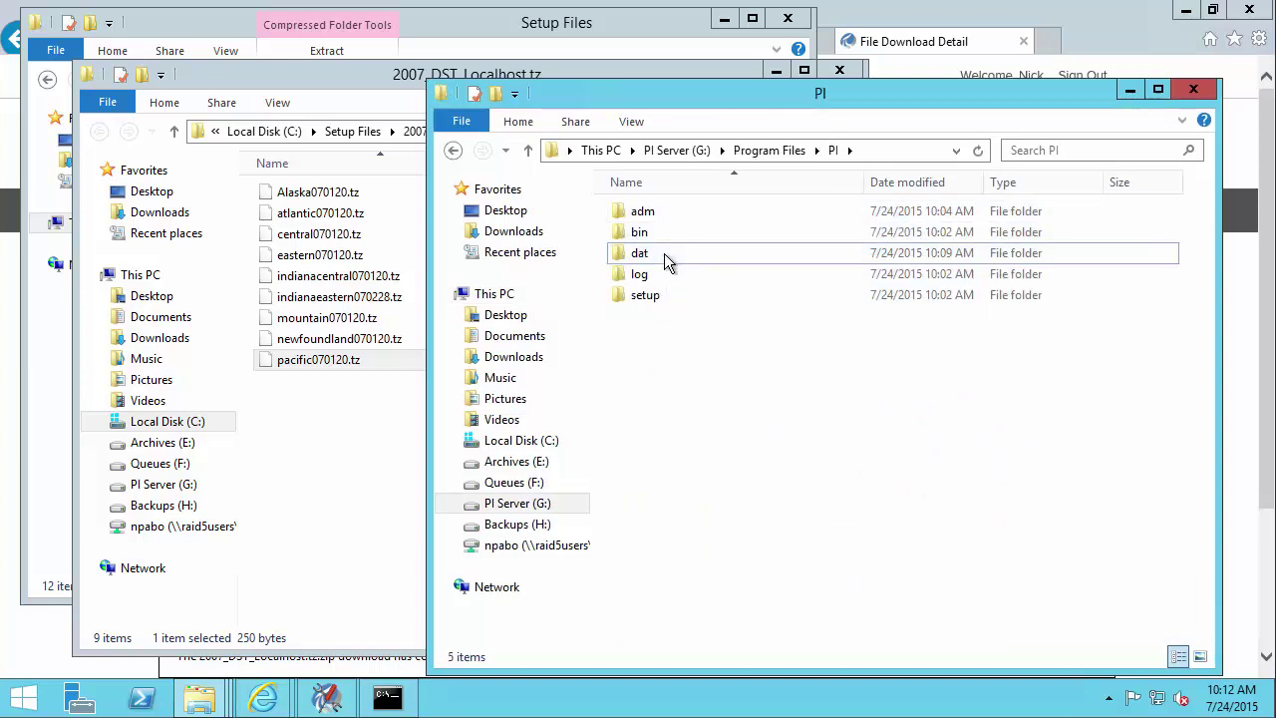
{"action": "double_click", "coordinate": [664, 253]}
- Paste pacific070120.tz into the dat folder and rename it localhost.tz
{"action": "left_click", "coordinate": [330, 363]}
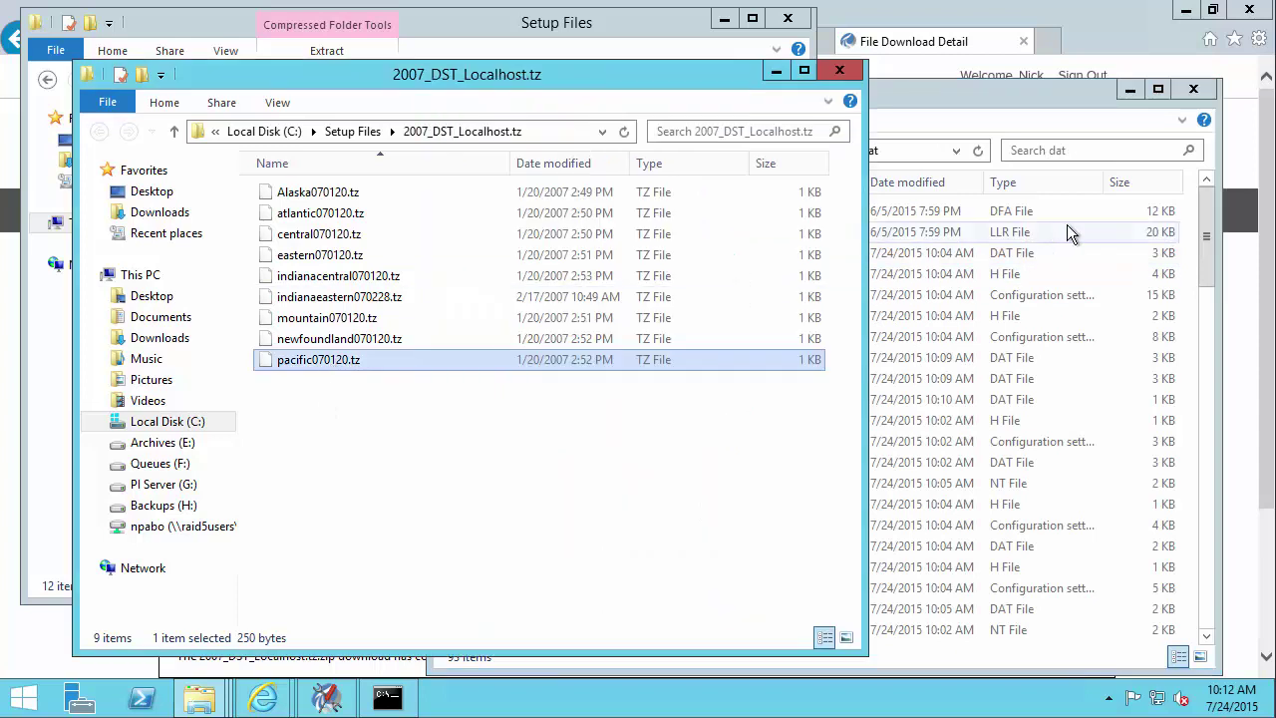
{"action": "left_click", "coordinate": [1085, 253]}
{"action": "right_click", "coordinate": [846, 293]}
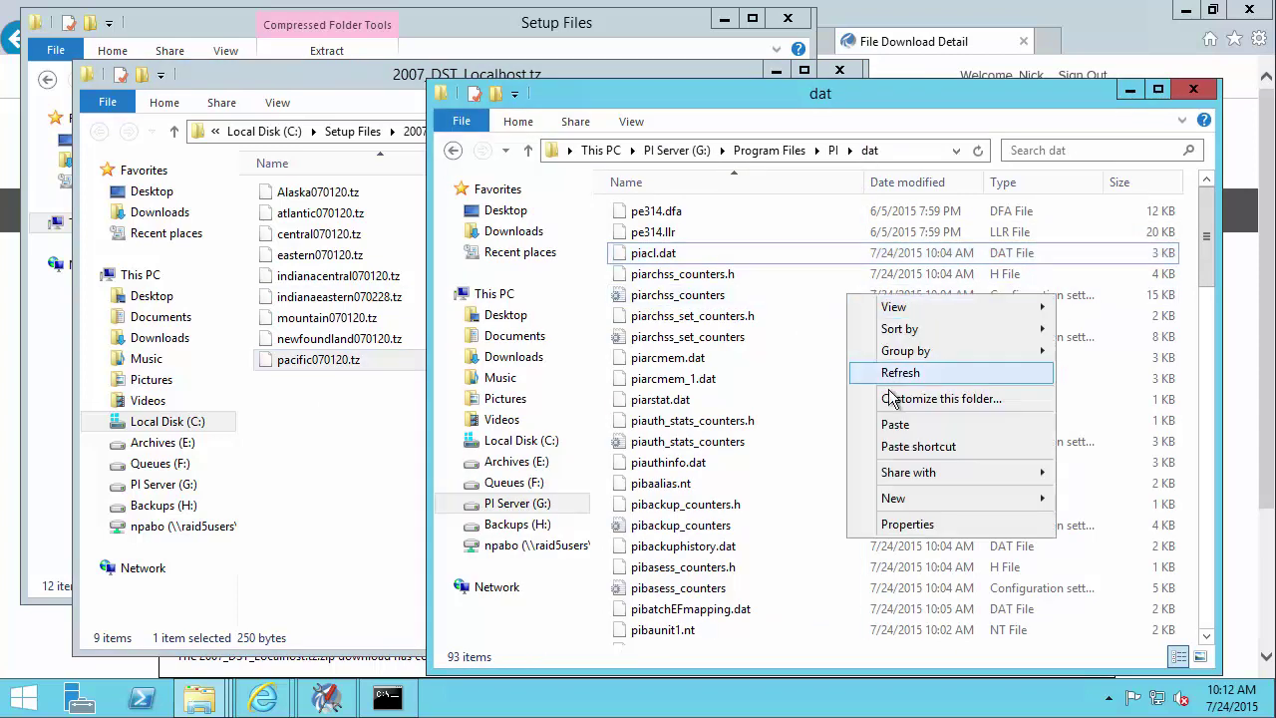
{"action": "left_click", "coordinate": [898, 423]}
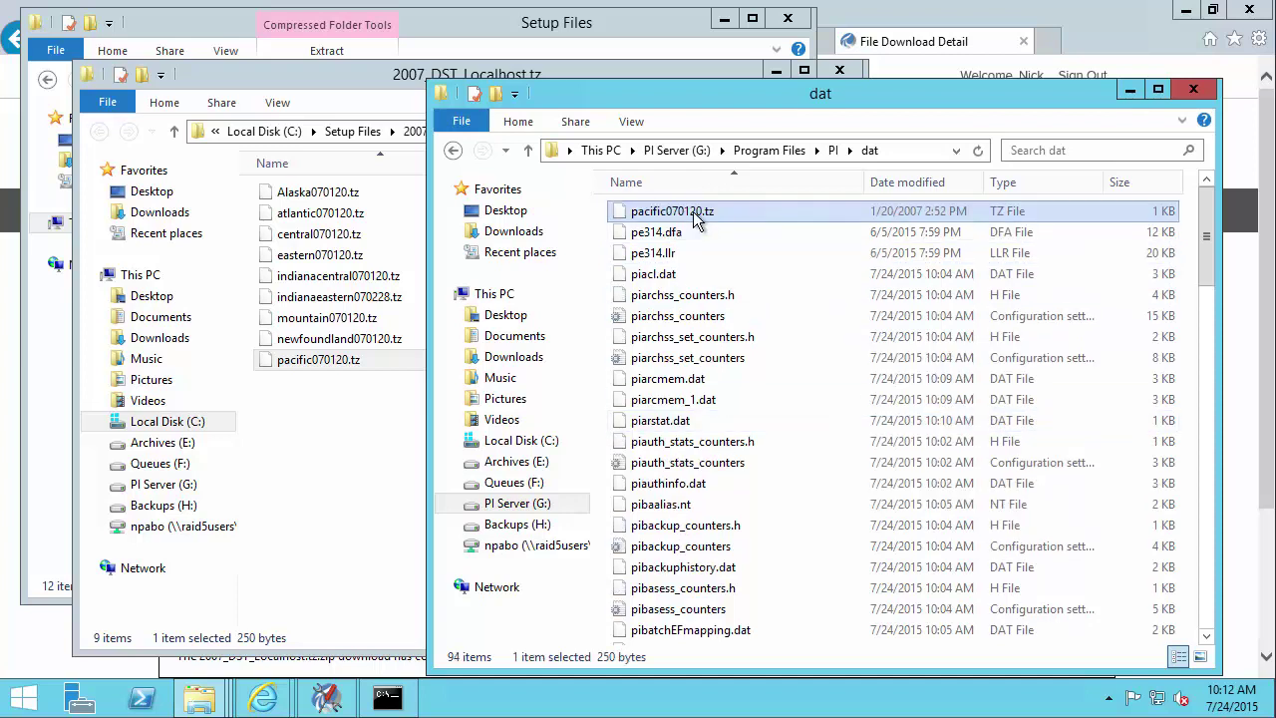
{"action": "left_click", "coordinate": [694, 213]}
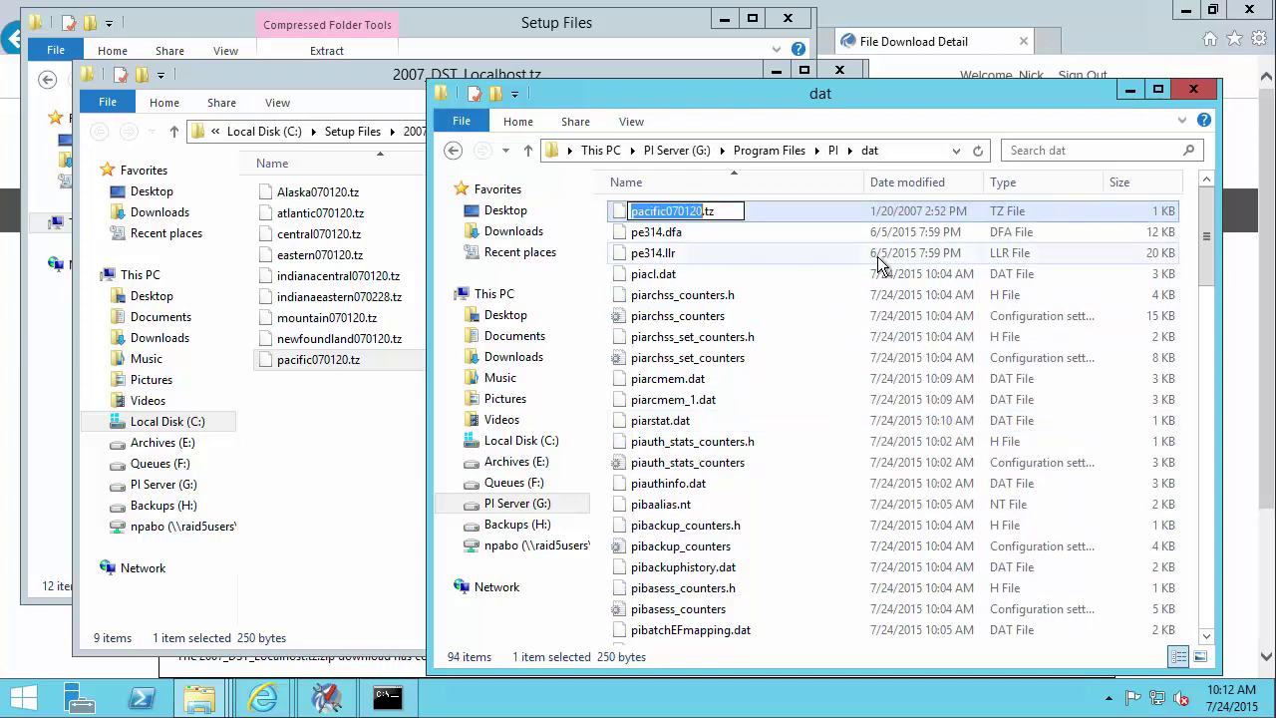
{"action": "type", "text": "localhost"}
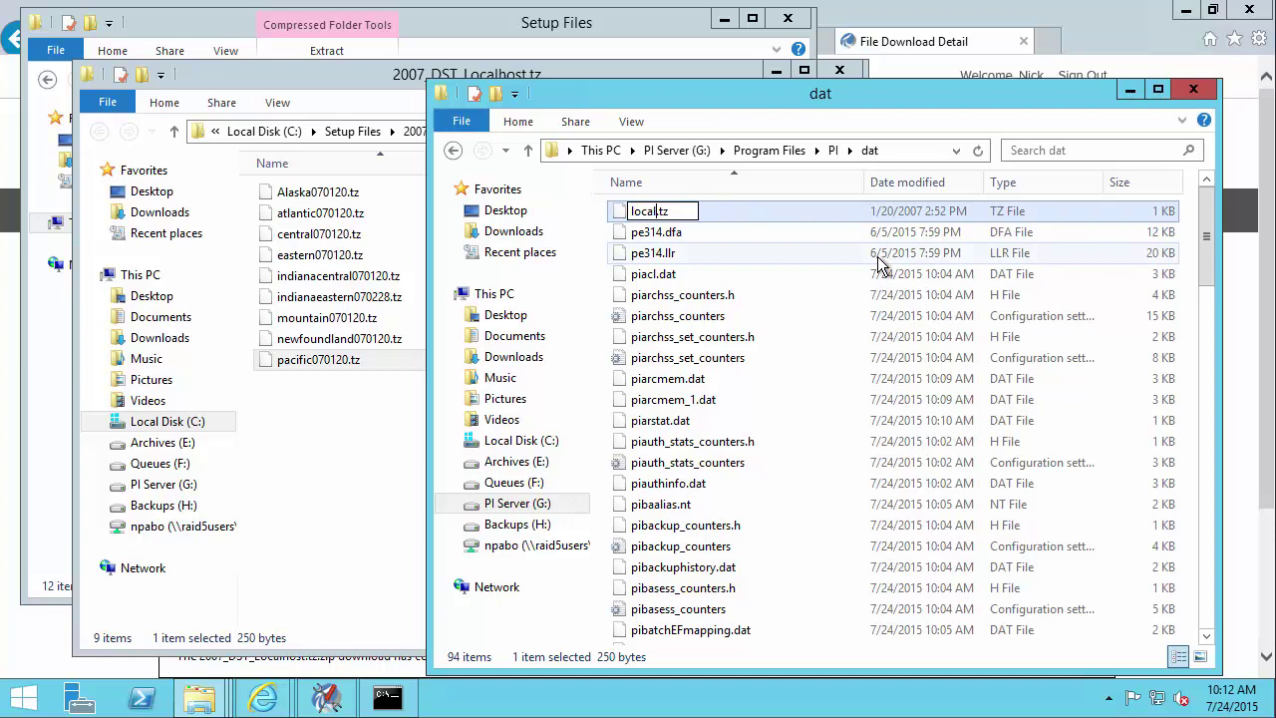
{"action": "left_click", "coordinate": [1189, 206]}
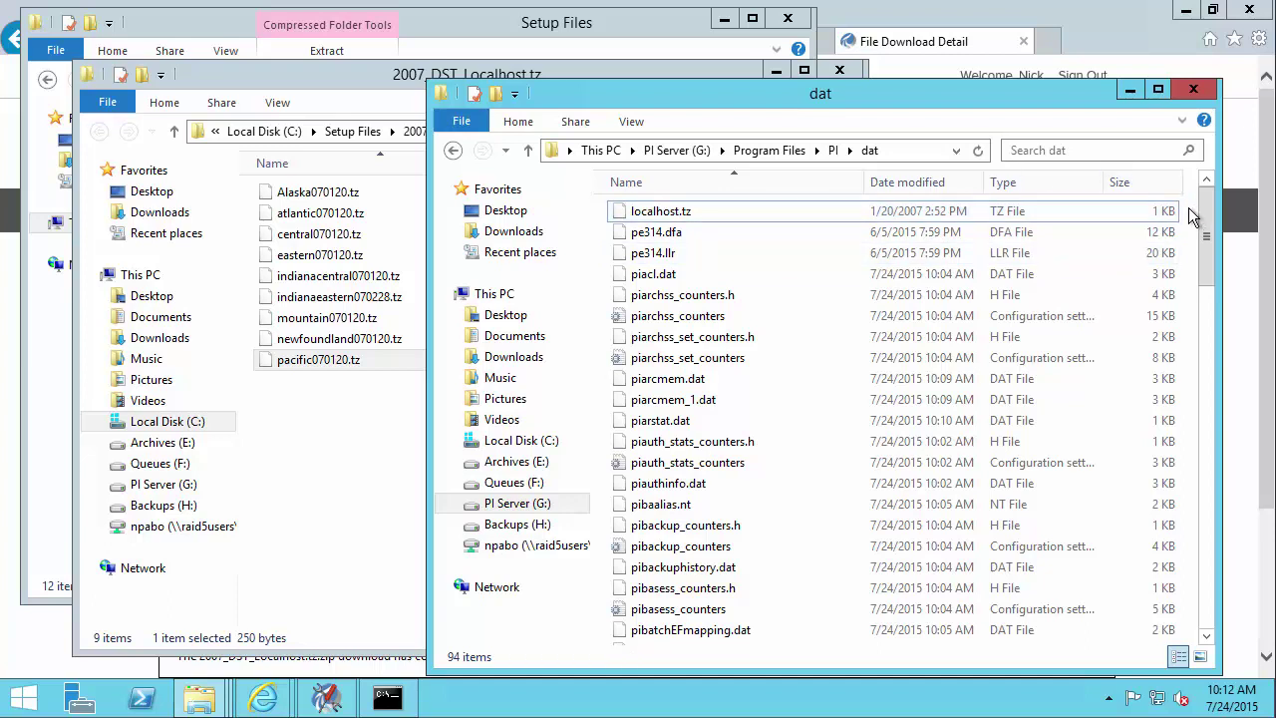
{"action": "left_click", "coordinate": [404, 706]}
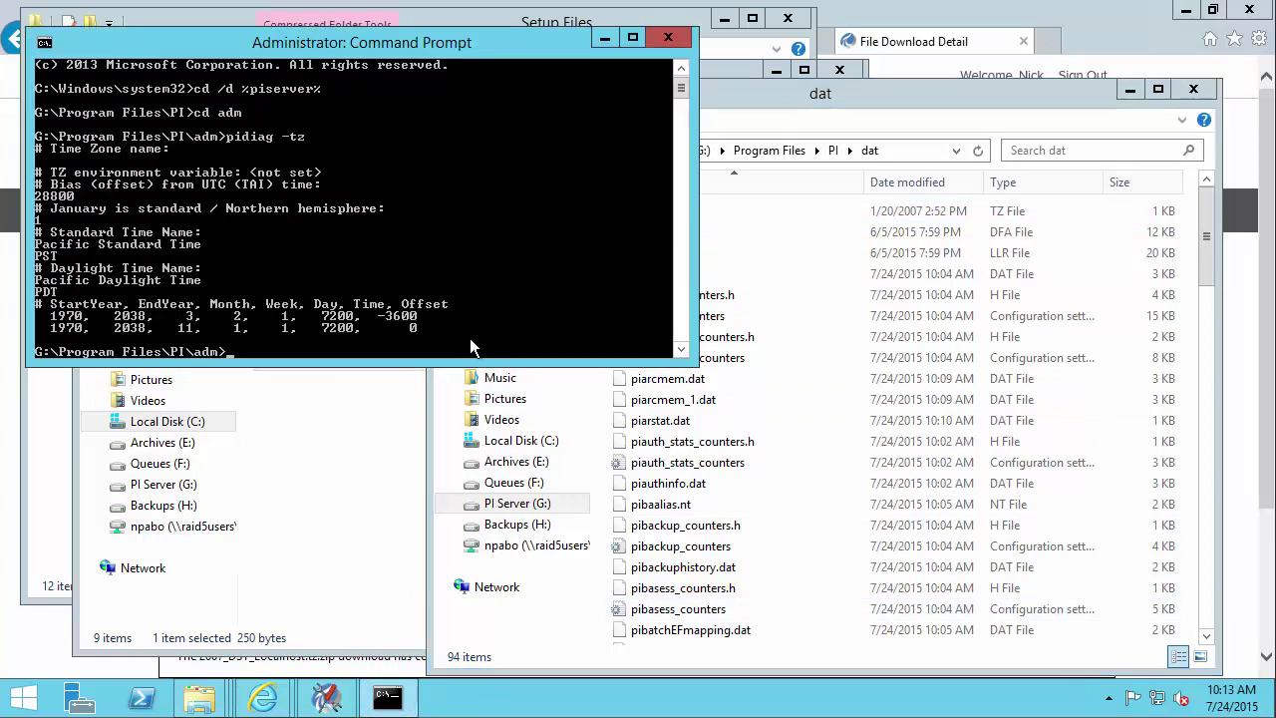
- Rerun pidiag -tz to confirm the 2007 DST rules, then close Command Prompt
{"action": "key", "text": "Up"}
{"action": "key", "text": "Return"}
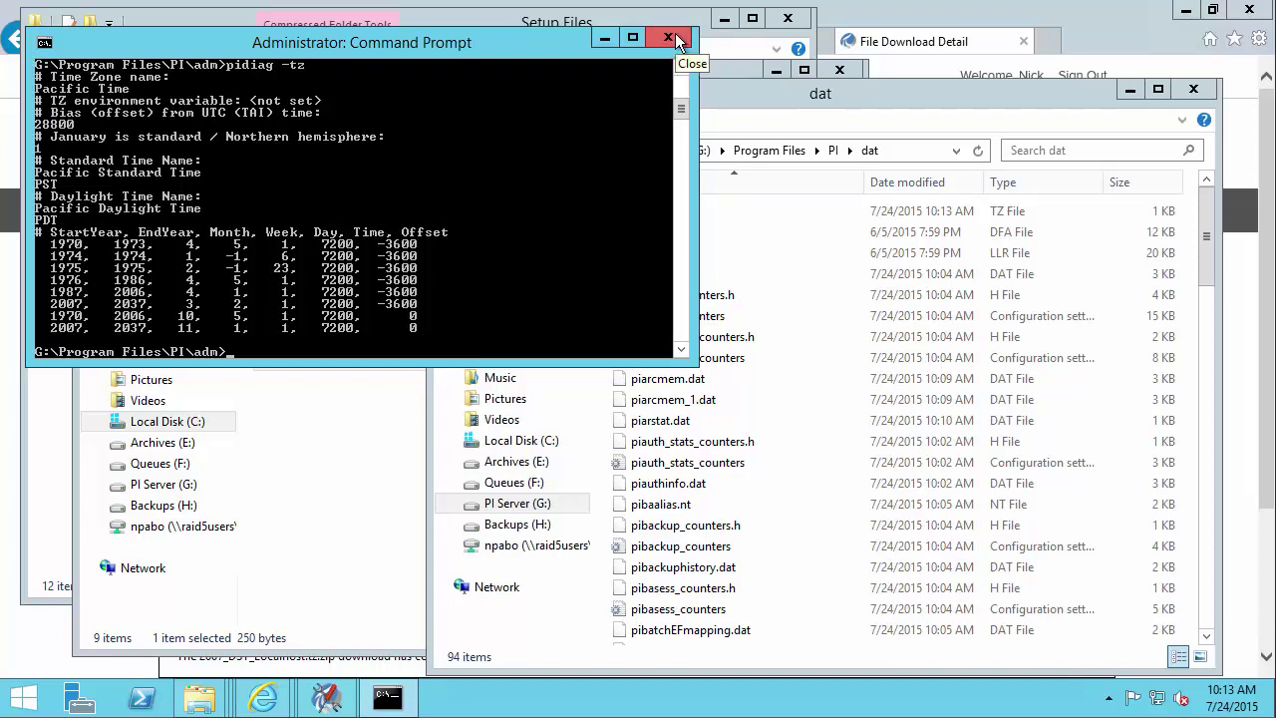
{"action": "left_click", "coordinate": [669, 38]}
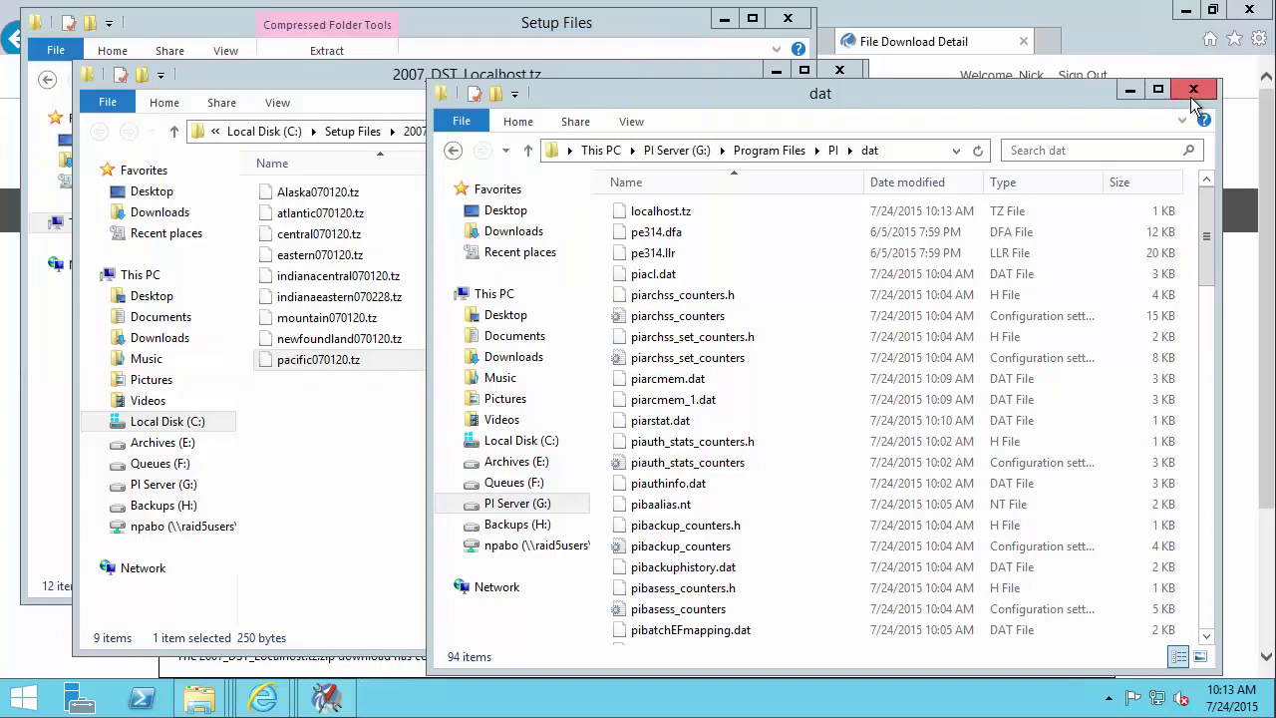
- Close the dat and 2007_DST_Localhost.tz folders and minimize the remaining windows
{"action": "left_click", "coordinate": [1192, 93]}
{"action": "left_click", "coordinate": [840, 72]}
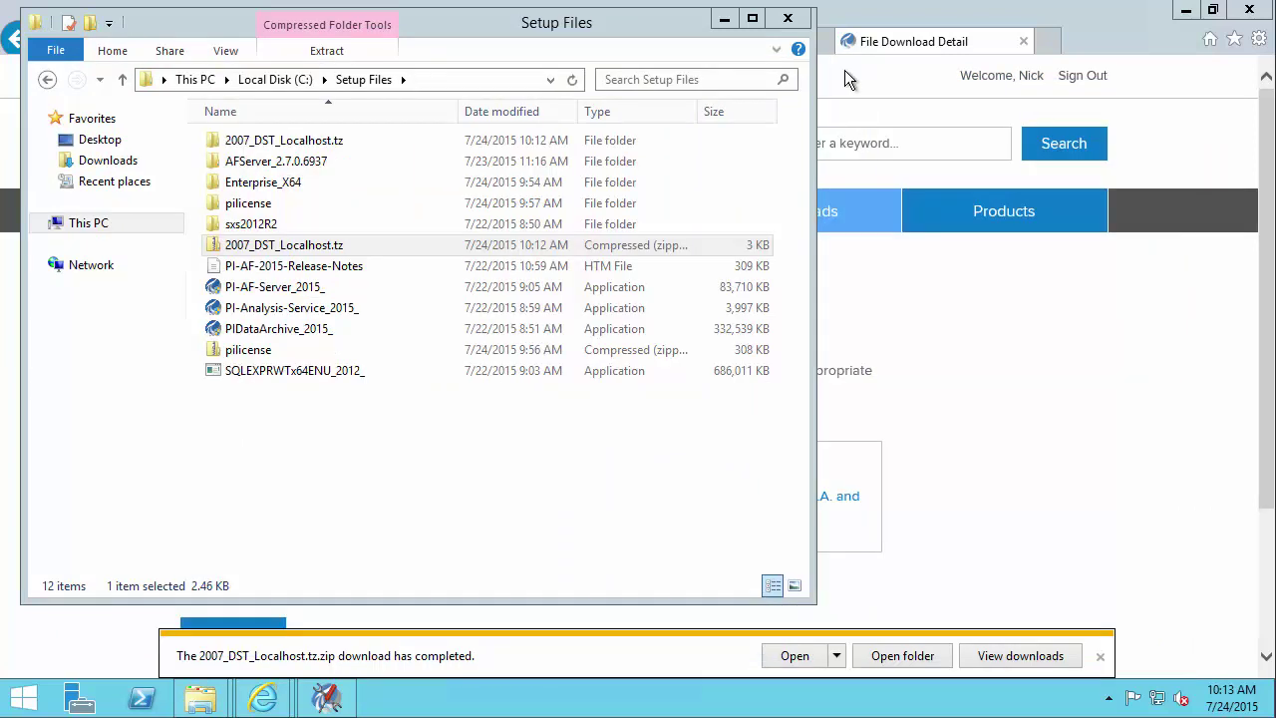
{"action": "left_click", "coordinate": [725, 19]}
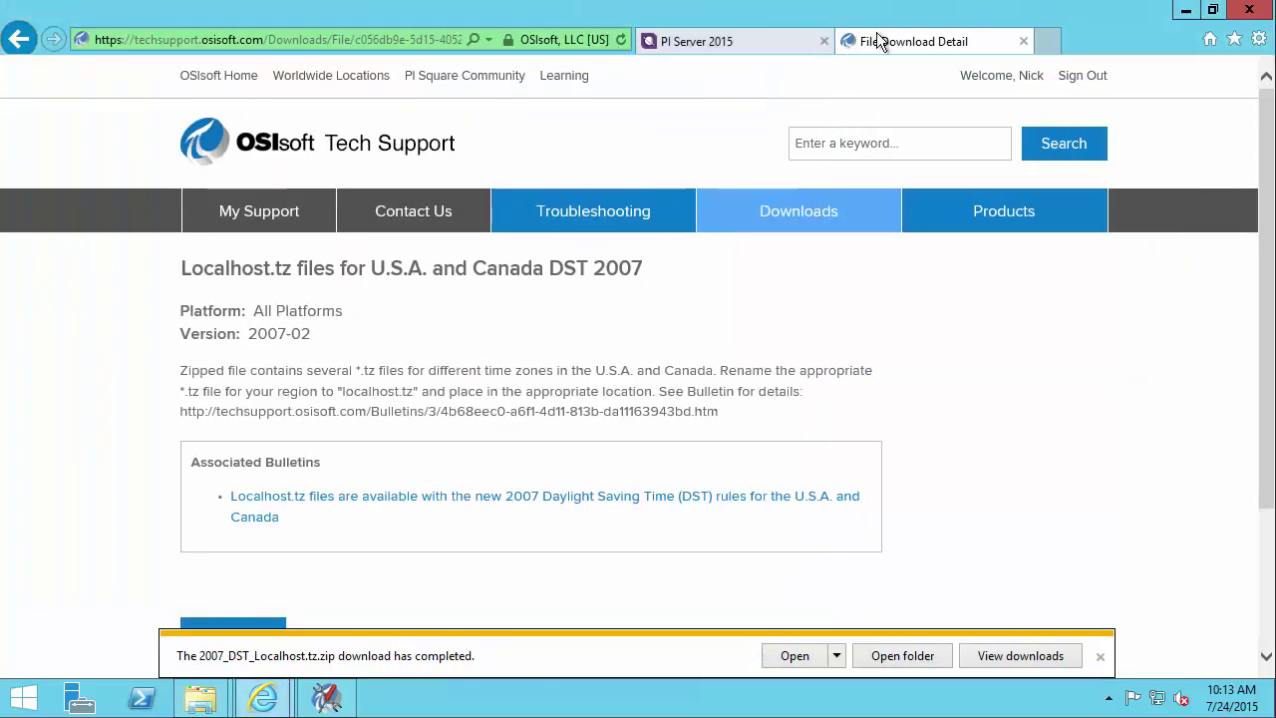
{"action": "left_click", "coordinate": [1186, 10]}
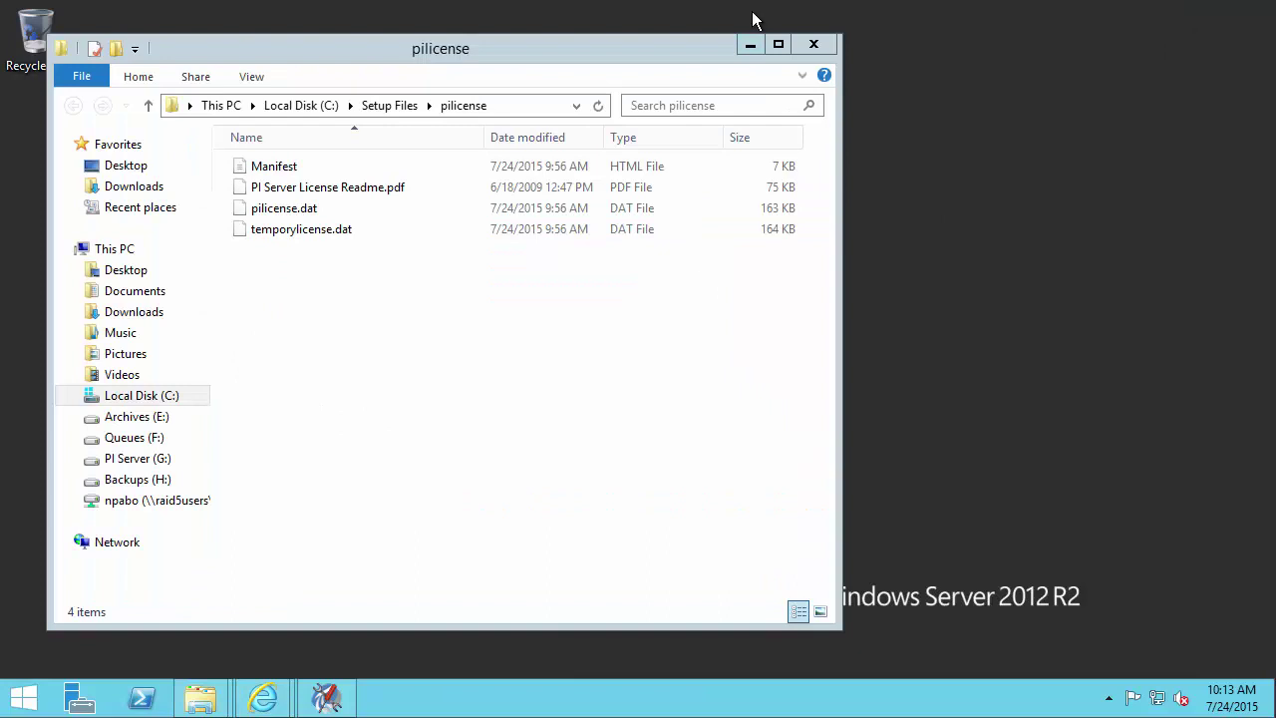
{"action": "left_click", "coordinate": [750, 44]}
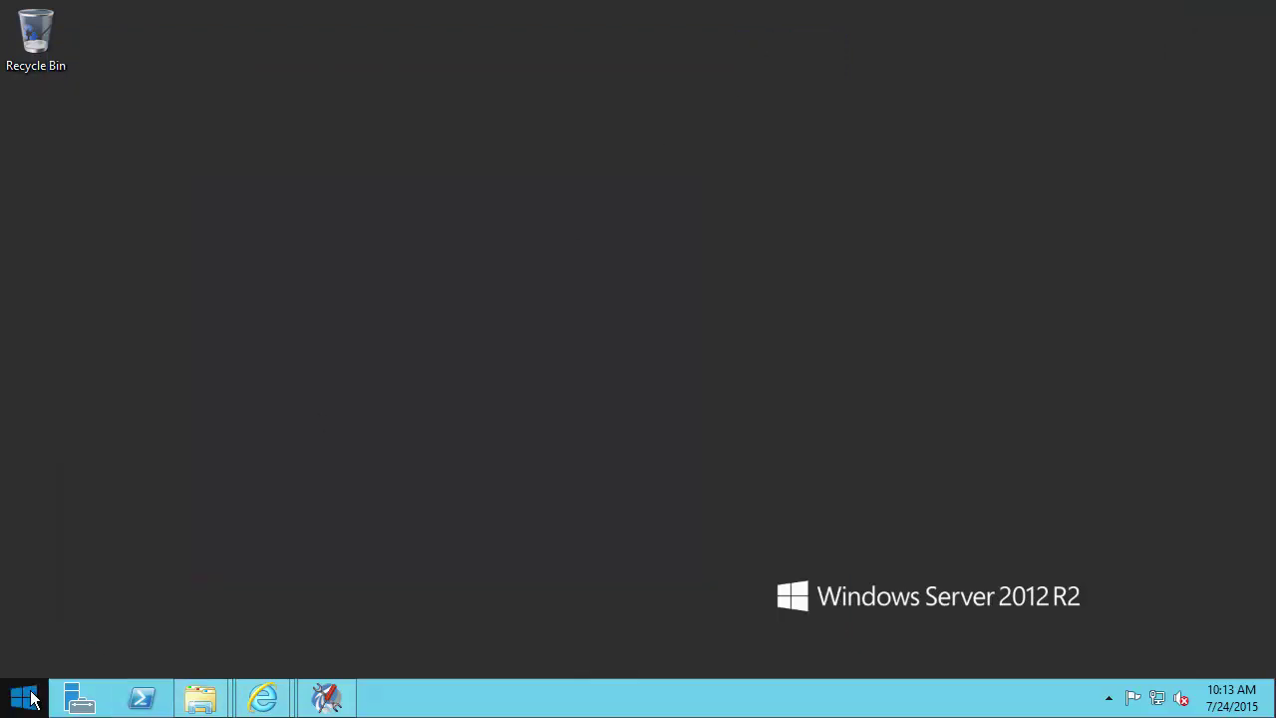
- Launch PI System Explorer from Start search and restart it with administrator rights
{"action": "left_click", "coordinate": [24, 698]}
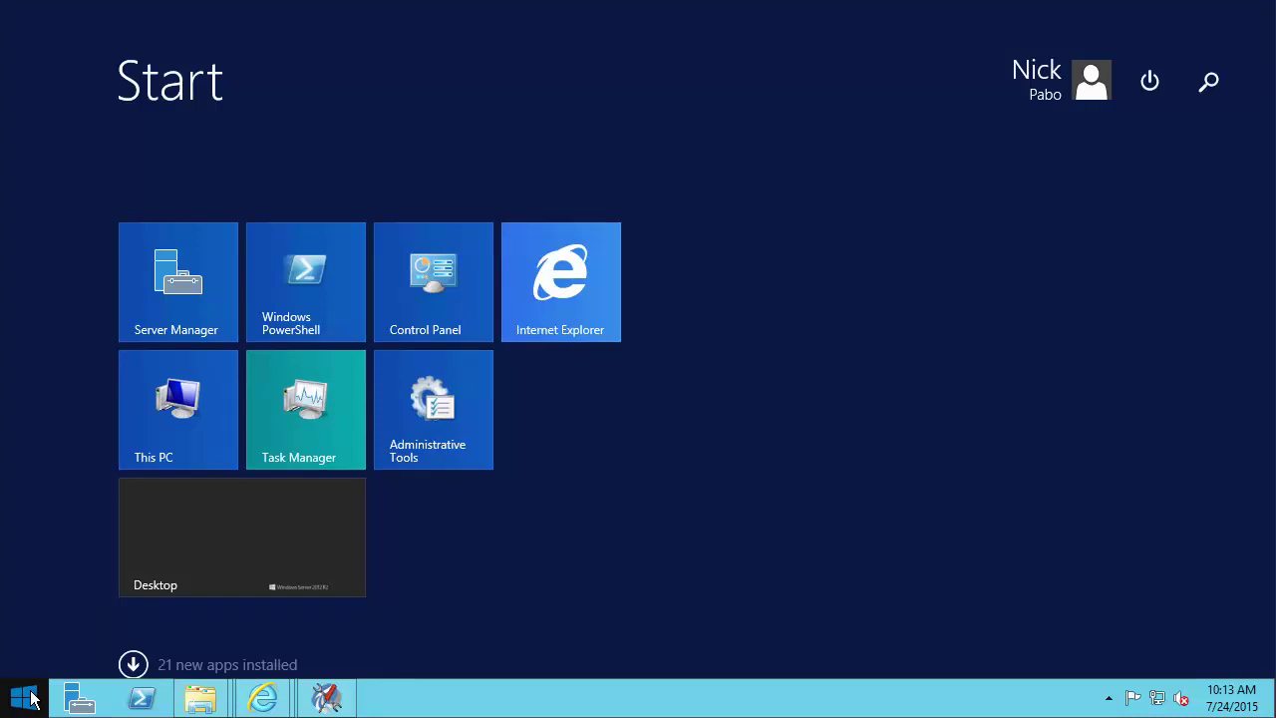
{"action": "type", "text": "pi syst"}
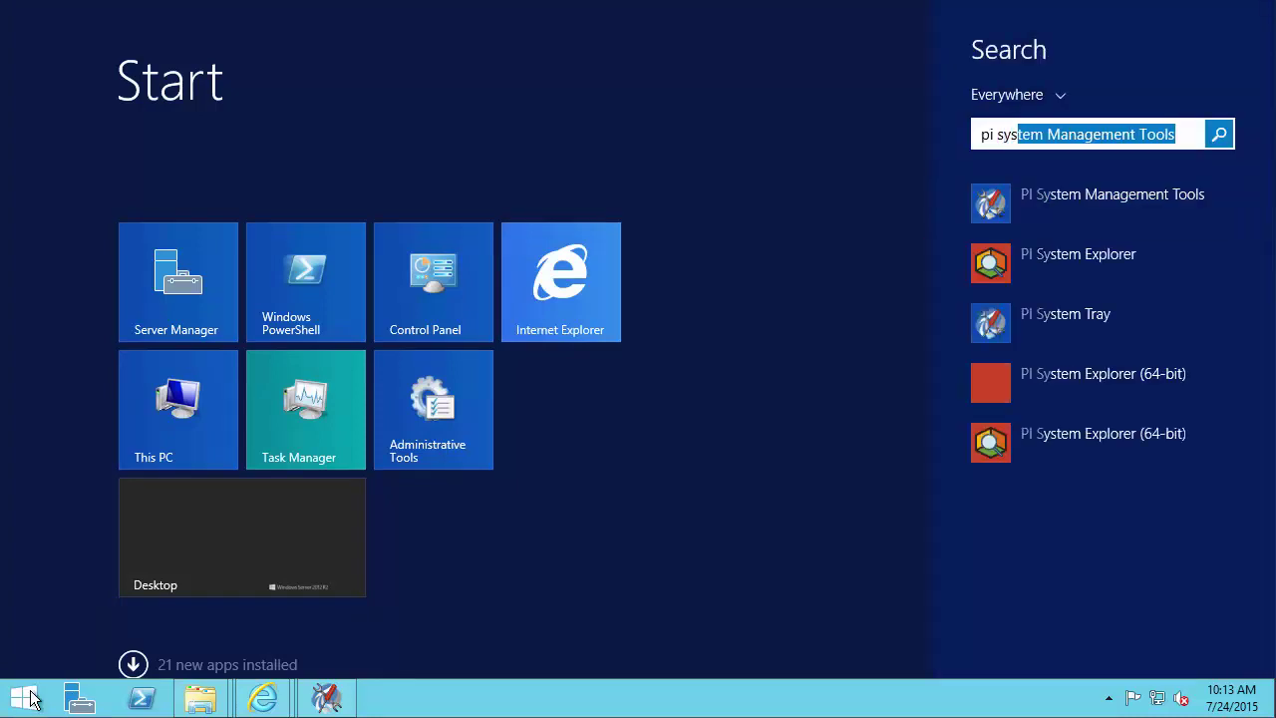
{"action": "type", "text": "em"}
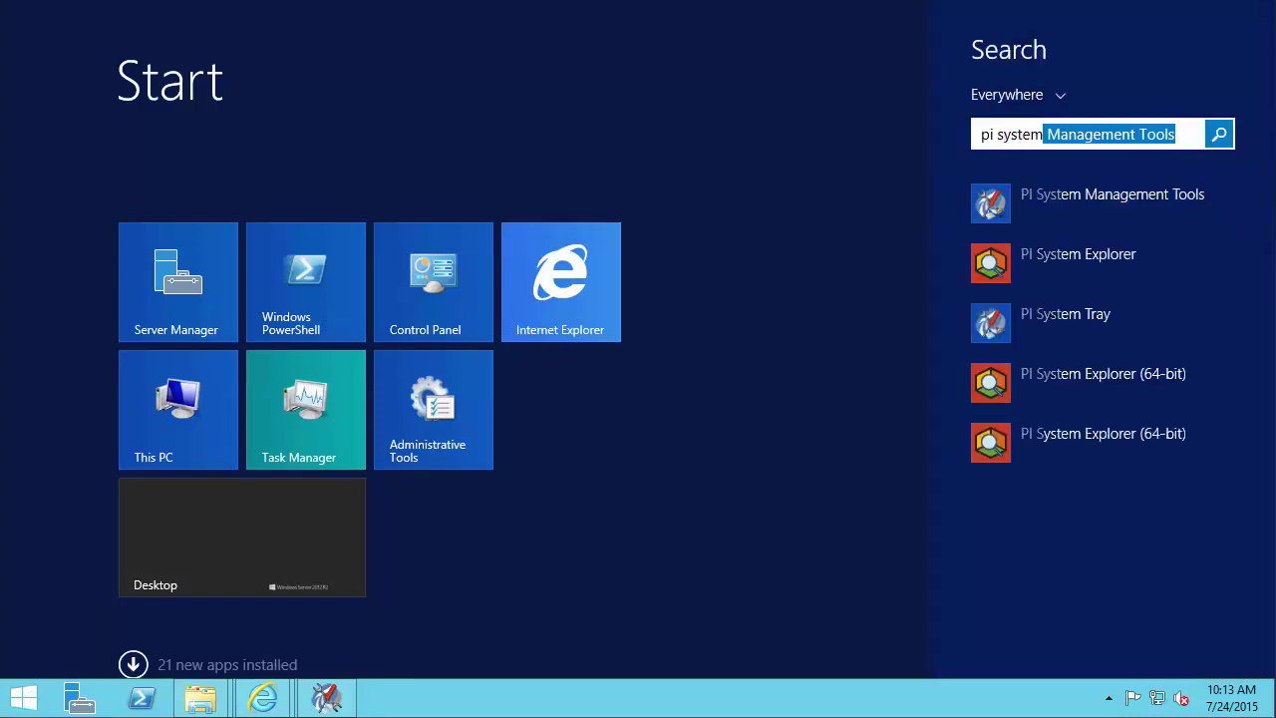
{"action": "left_click", "coordinate": [1119, 261]}
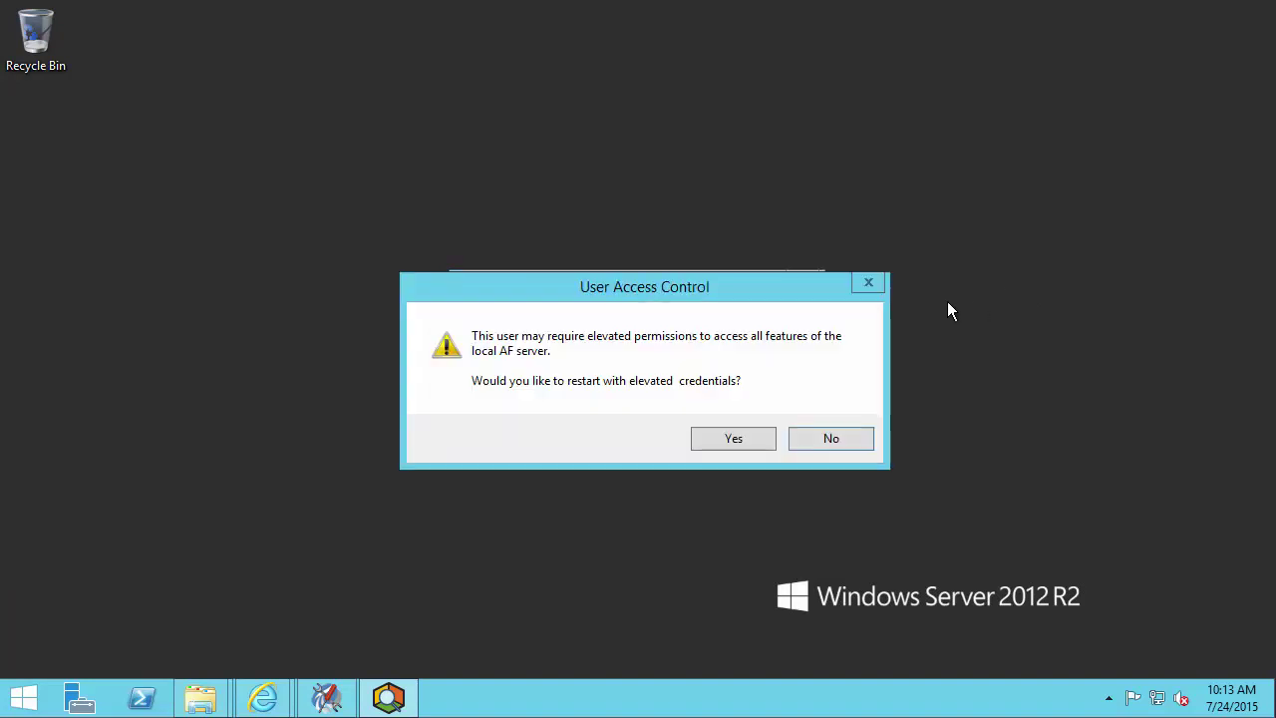
{"action": "left_click", "coordinate": [747, 435]}
{"action": "left_click", "coordinate": [717, 395]}
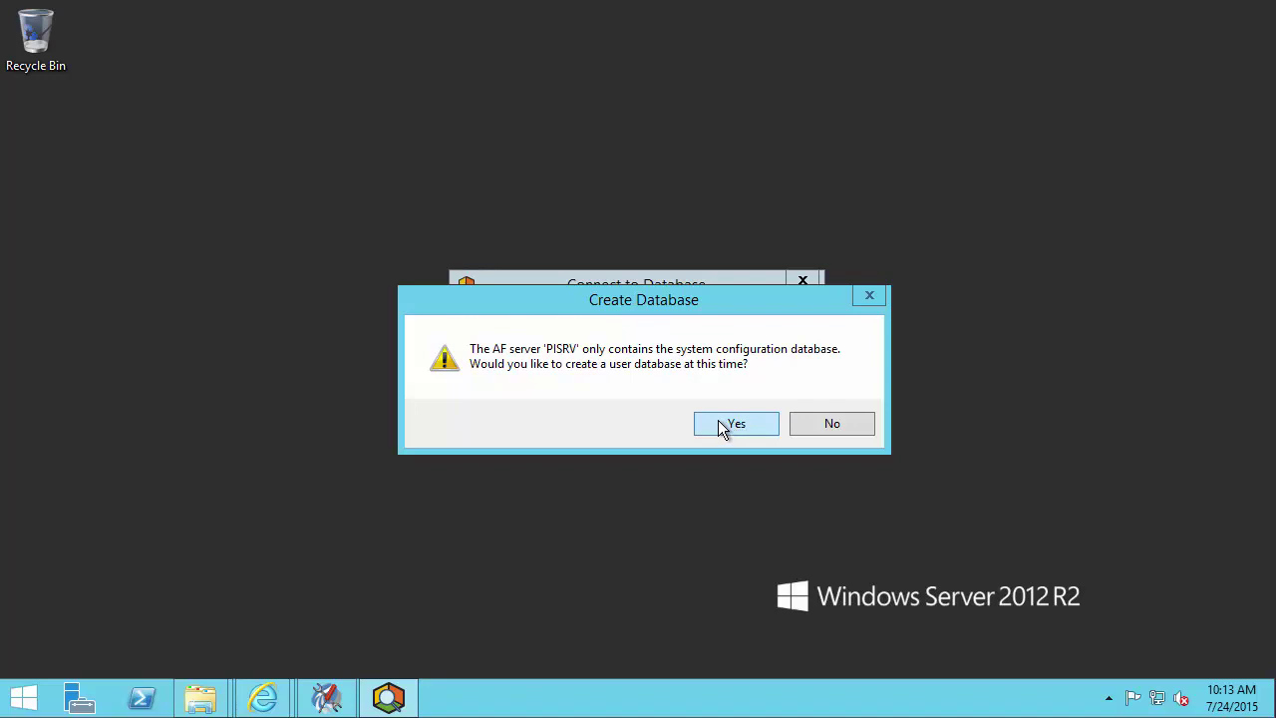
- Create a user database named Test on PISRV and maximize the window
{"action": "left_click", "coordinate": [722, 427]}
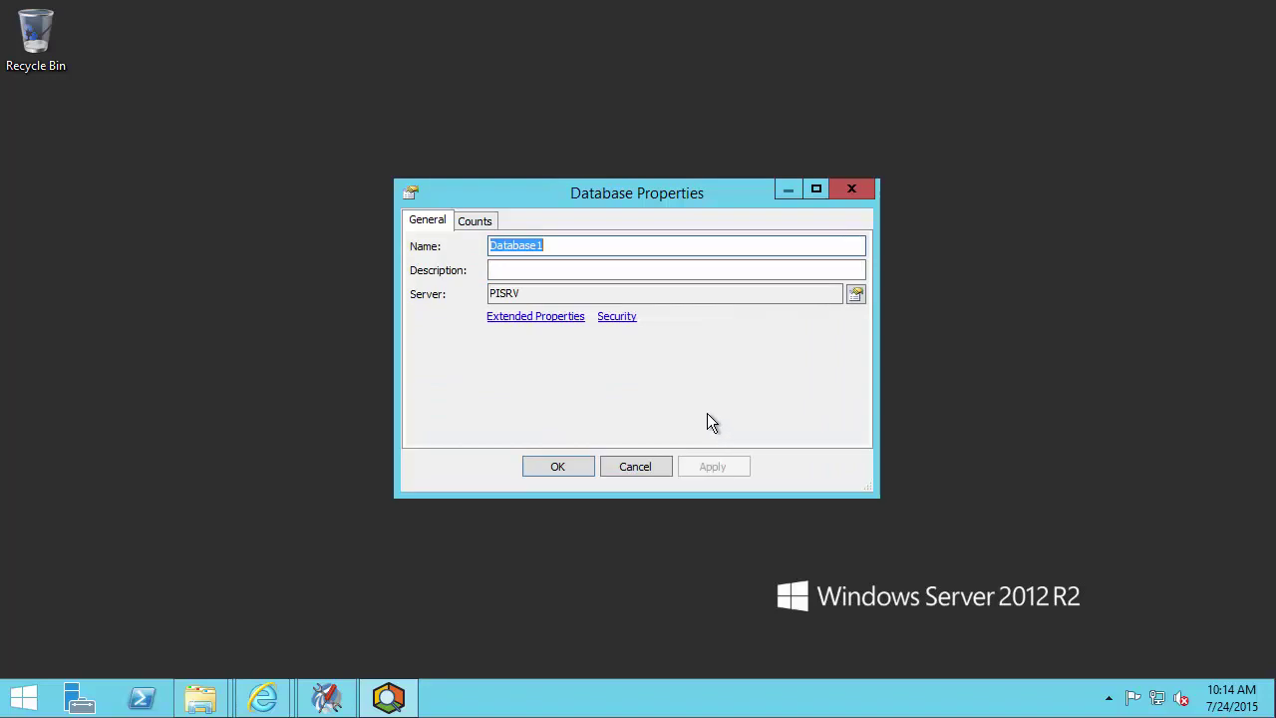
{"action": "type", "text": "Test"}
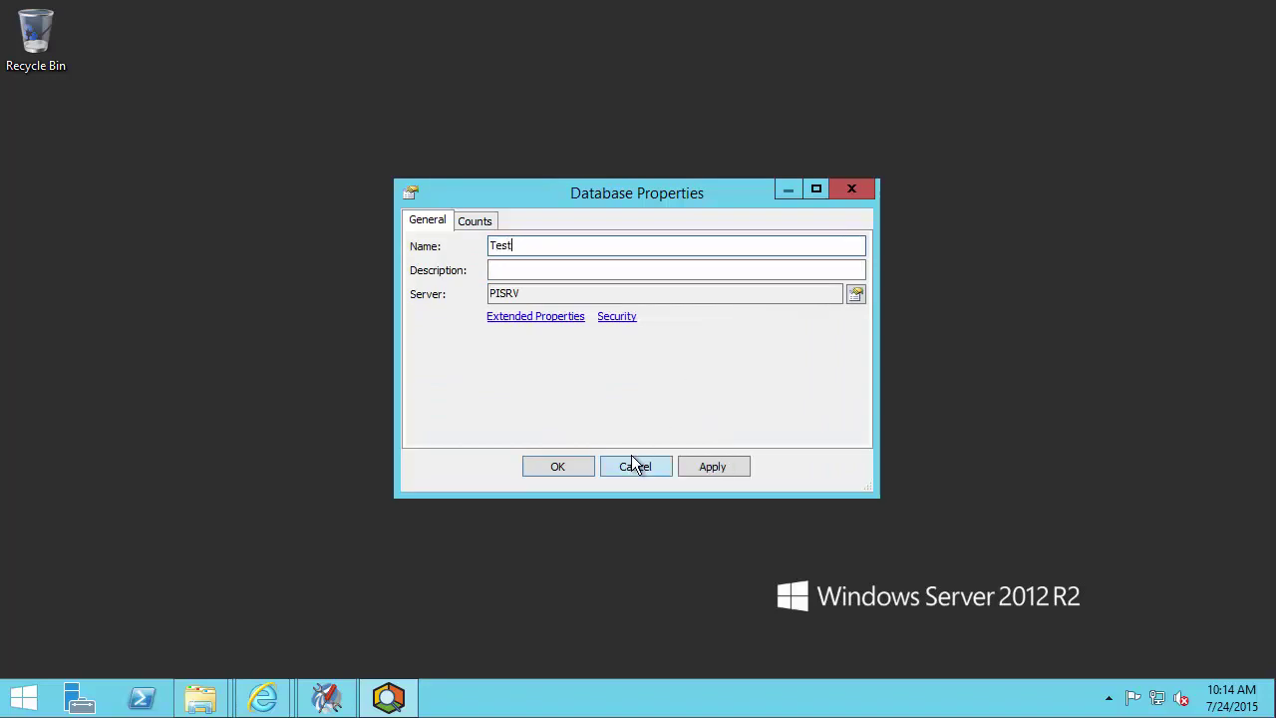
{"action": "left_click", "coordinate": [570, 467]}
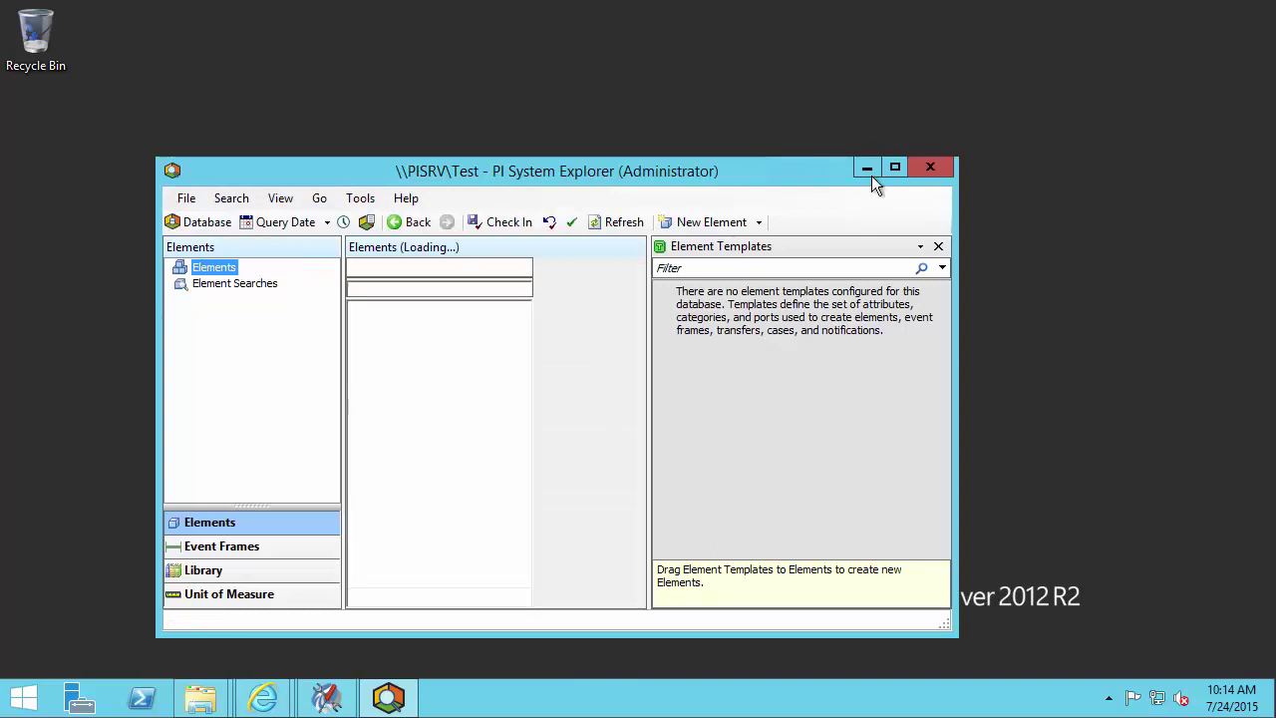
{"action": "left_click", "coordinate": [895, 168]}
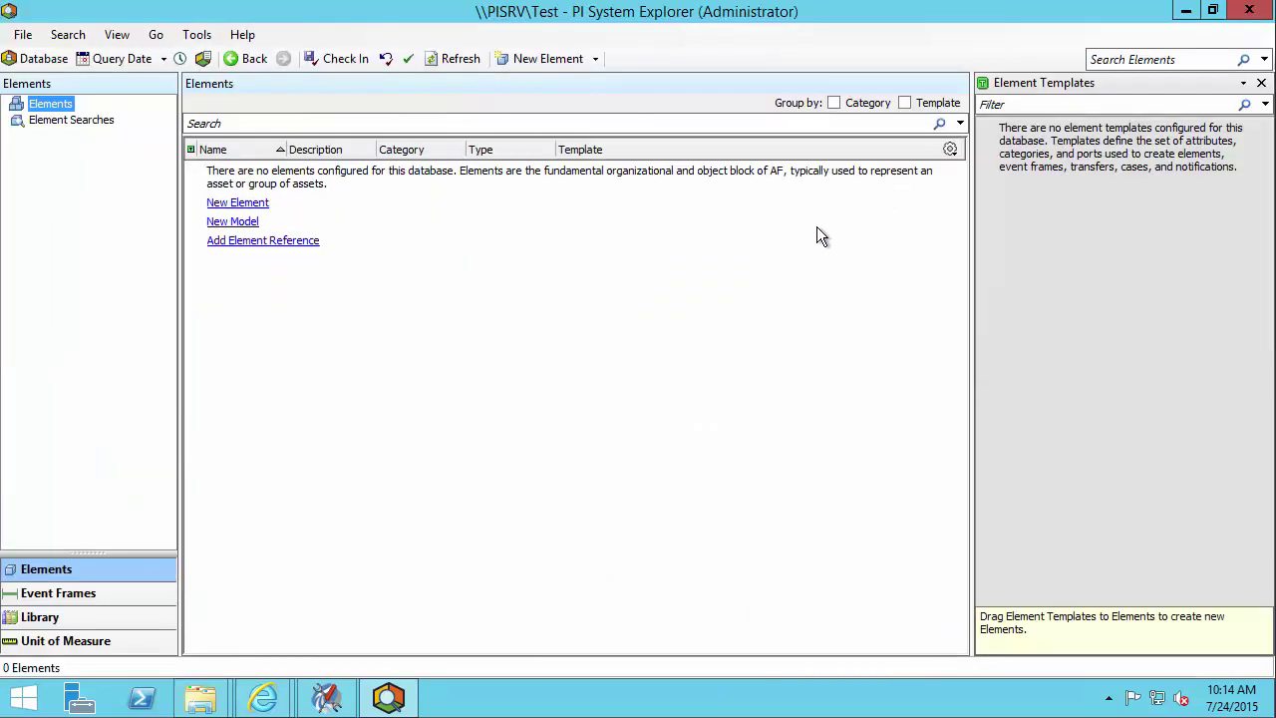
- Add a template-less element named Test, check it in, and minimize PI System Explorer
{"action": "left_click", "coordinate": [560, 60]}
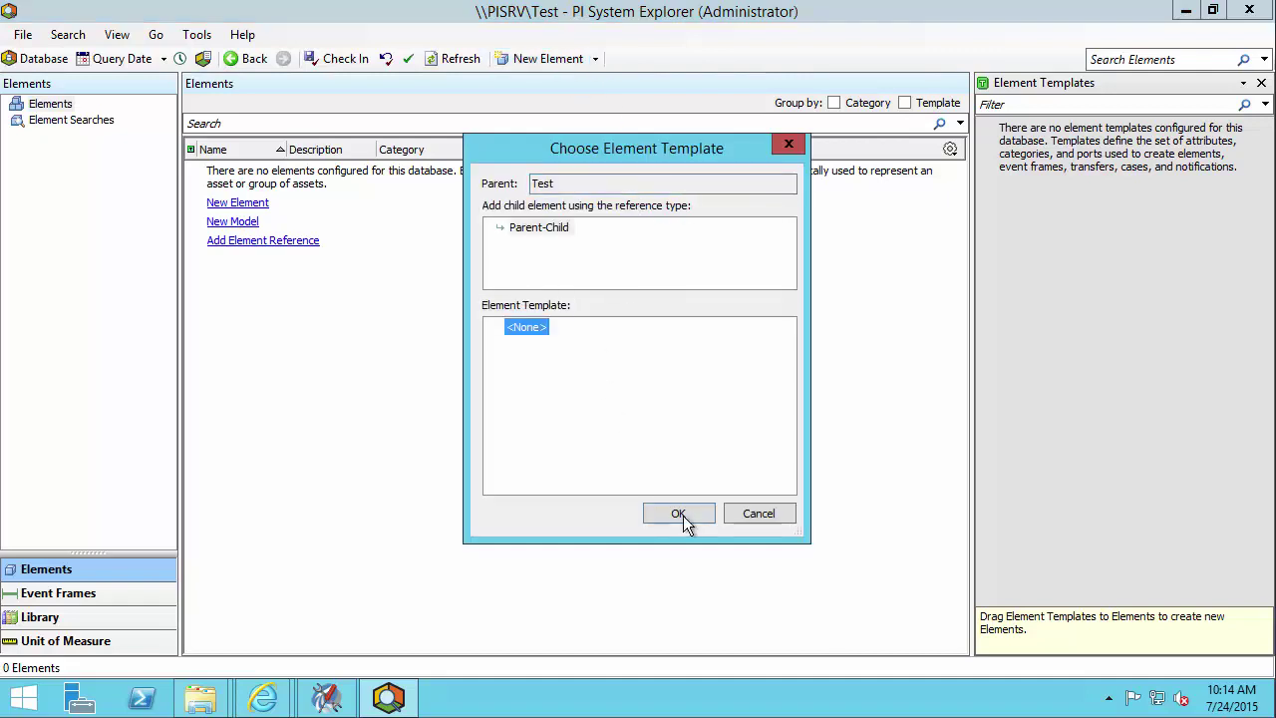
{"action": "left_click", "coordinate": [678, 513]}
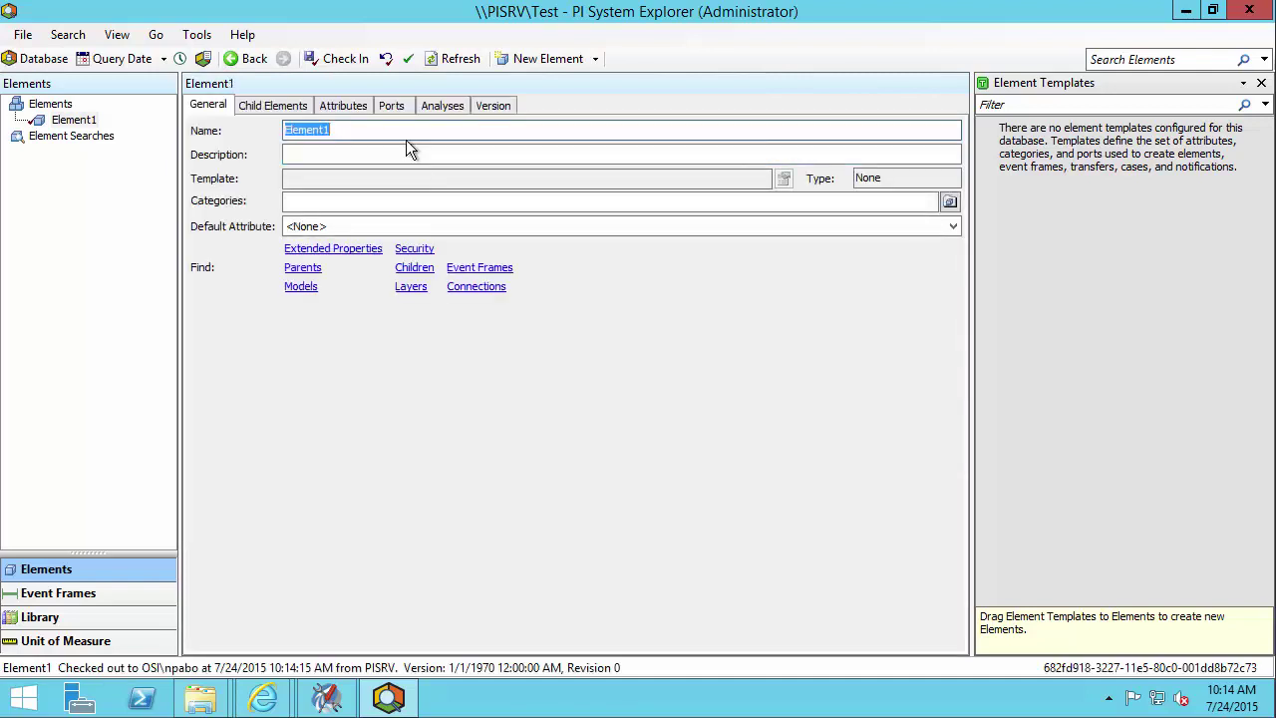
{"action": "type", "text": "Test"}
{"action": "left_click", "coordinate": [344, 62]}
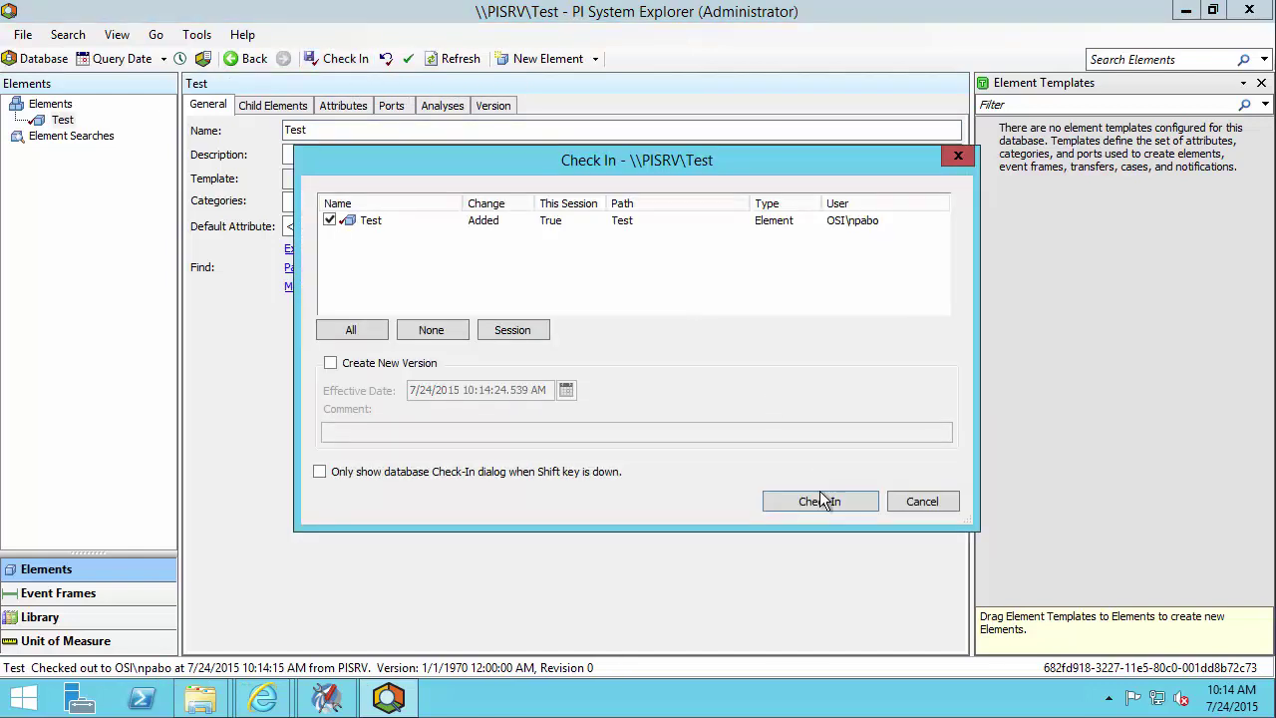
{"action": "left_click", "coordinate": [811, 496]}
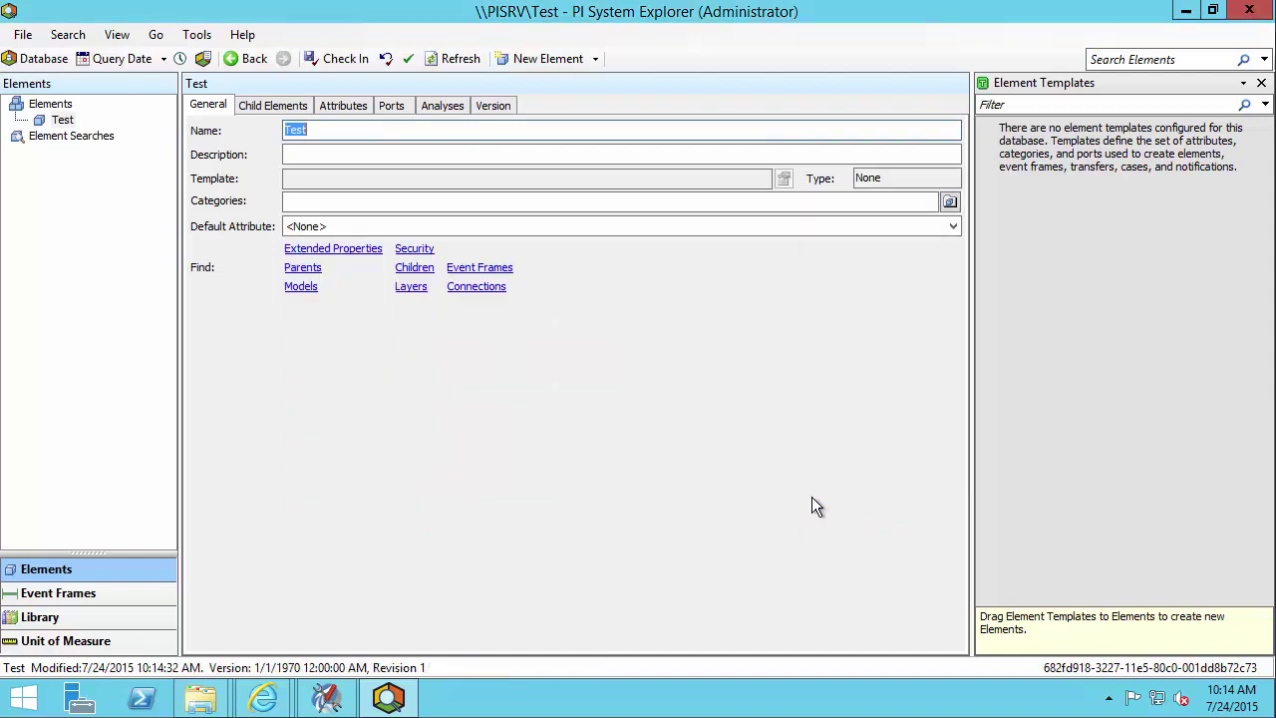
{"action": "left_click", "coordinate": [1184, 12]}
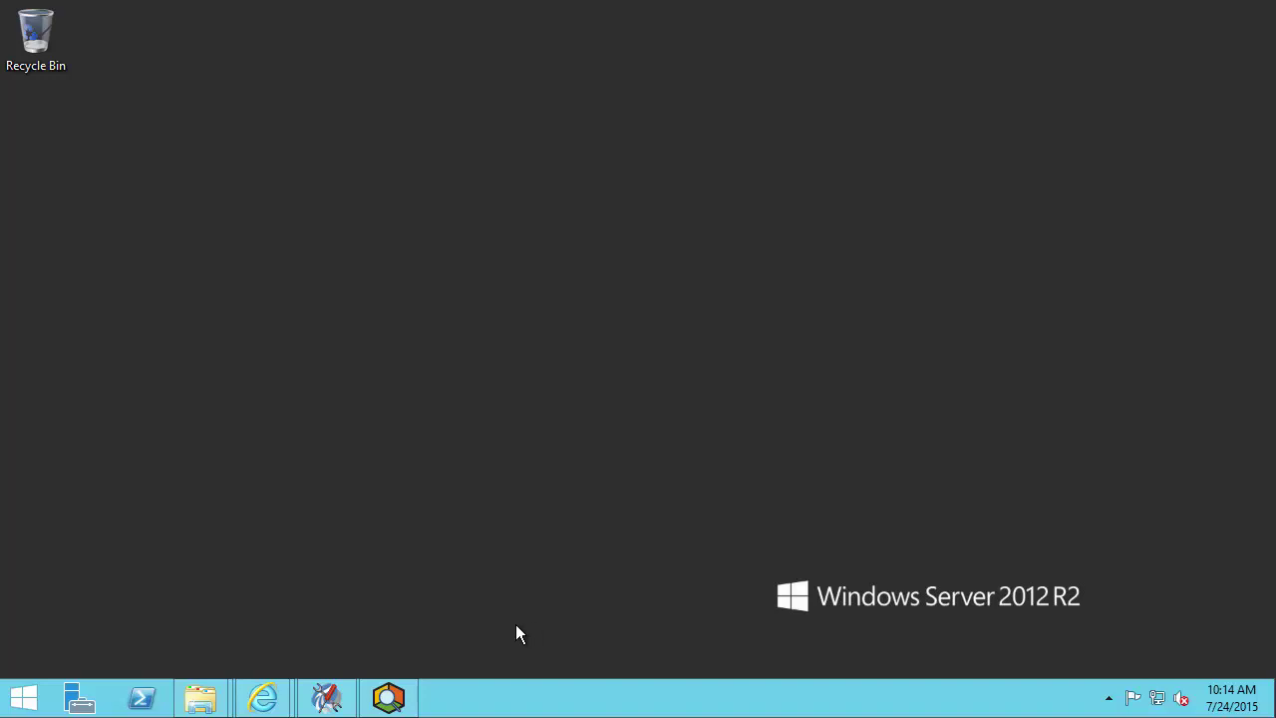
- Restore PI System Management Tools and select Operation > AF Link for PISRV
{"action": "left_click", "coordinate": [334, 706]}
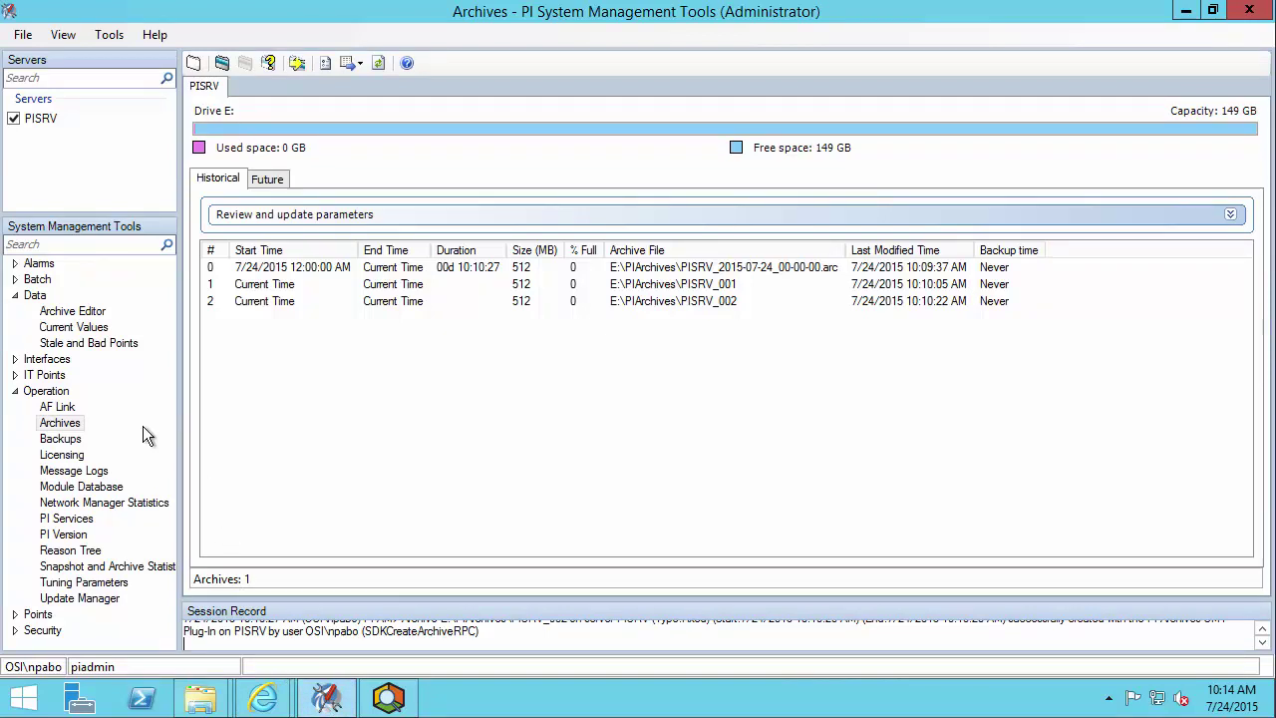
{"action": "left_click", "coordinate": [60, 409]}
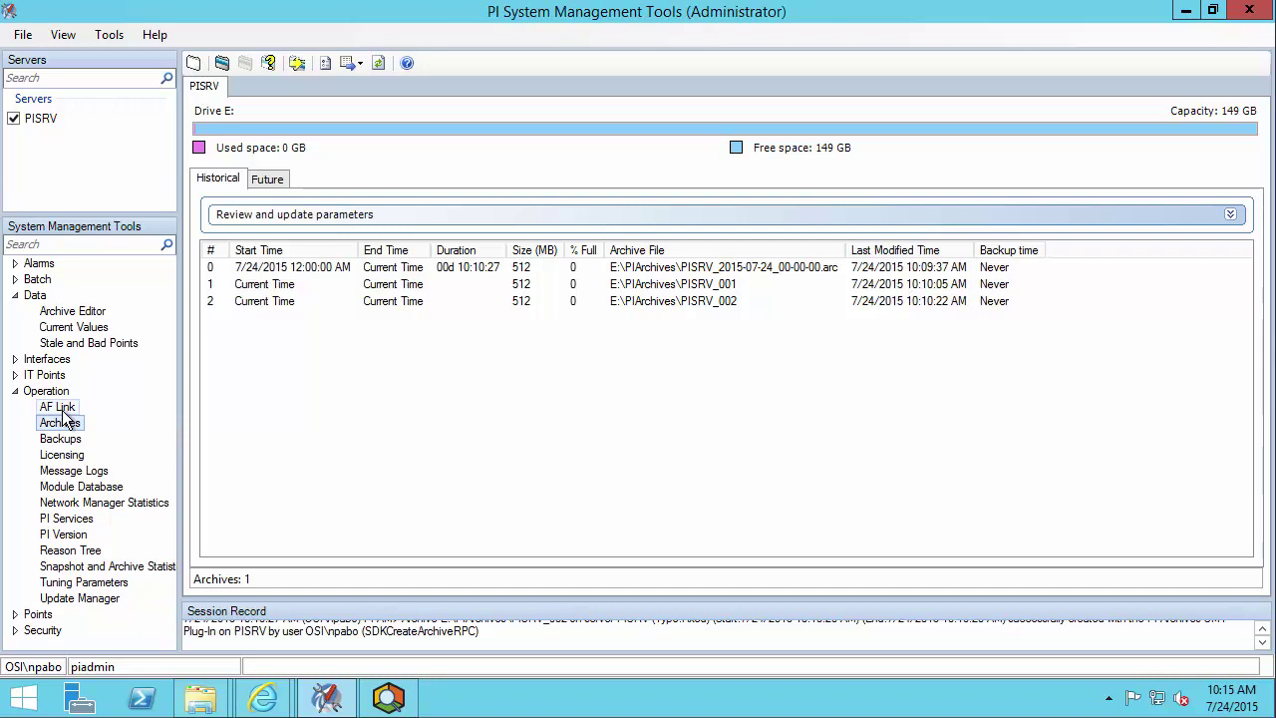
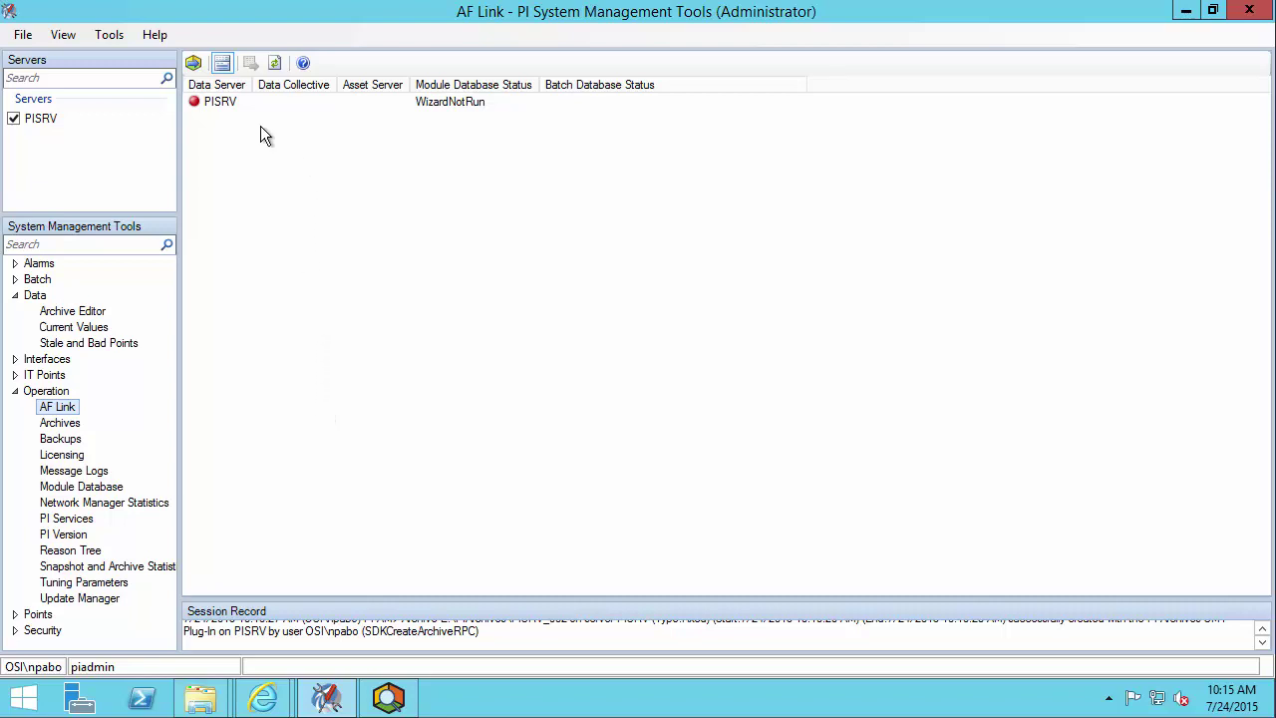
- Select PISRV in AF Link and analyze its module database in the preparation wizard, finding 1 security issue
{"action": "left_click", "coordinate": [221, 107]}
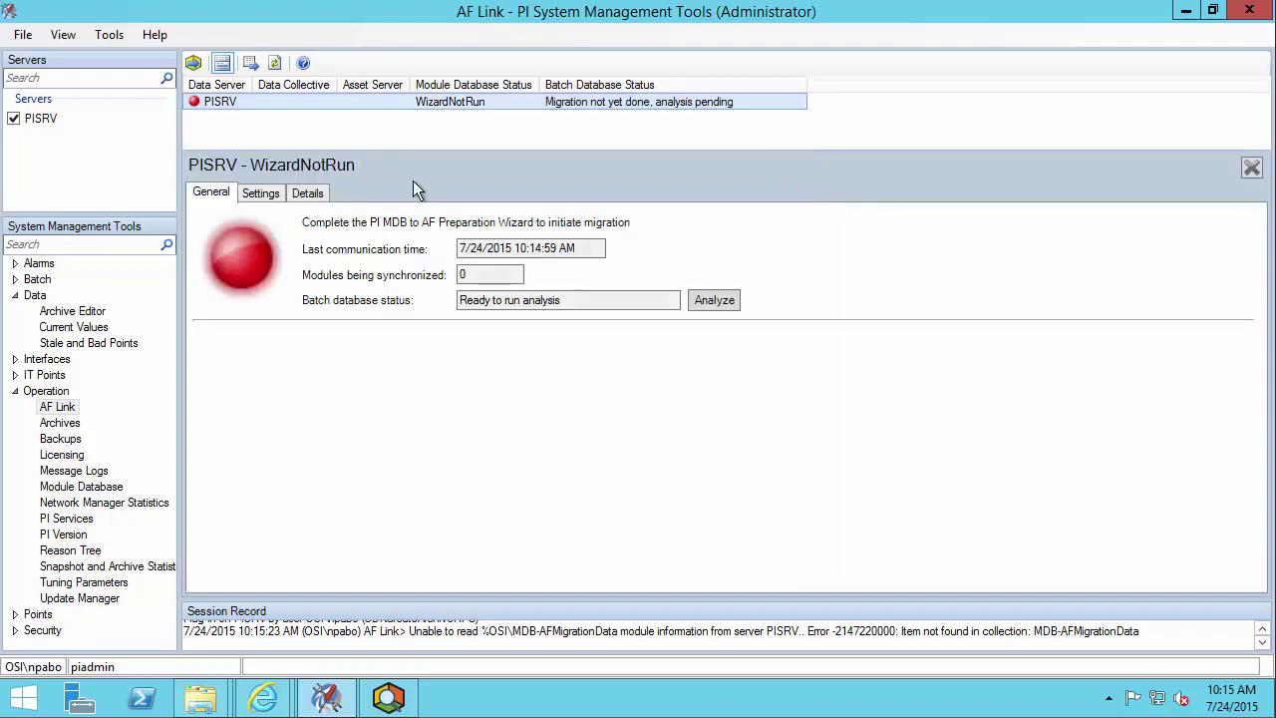
{"action": "left_click", "coordinate": [194, 62]}
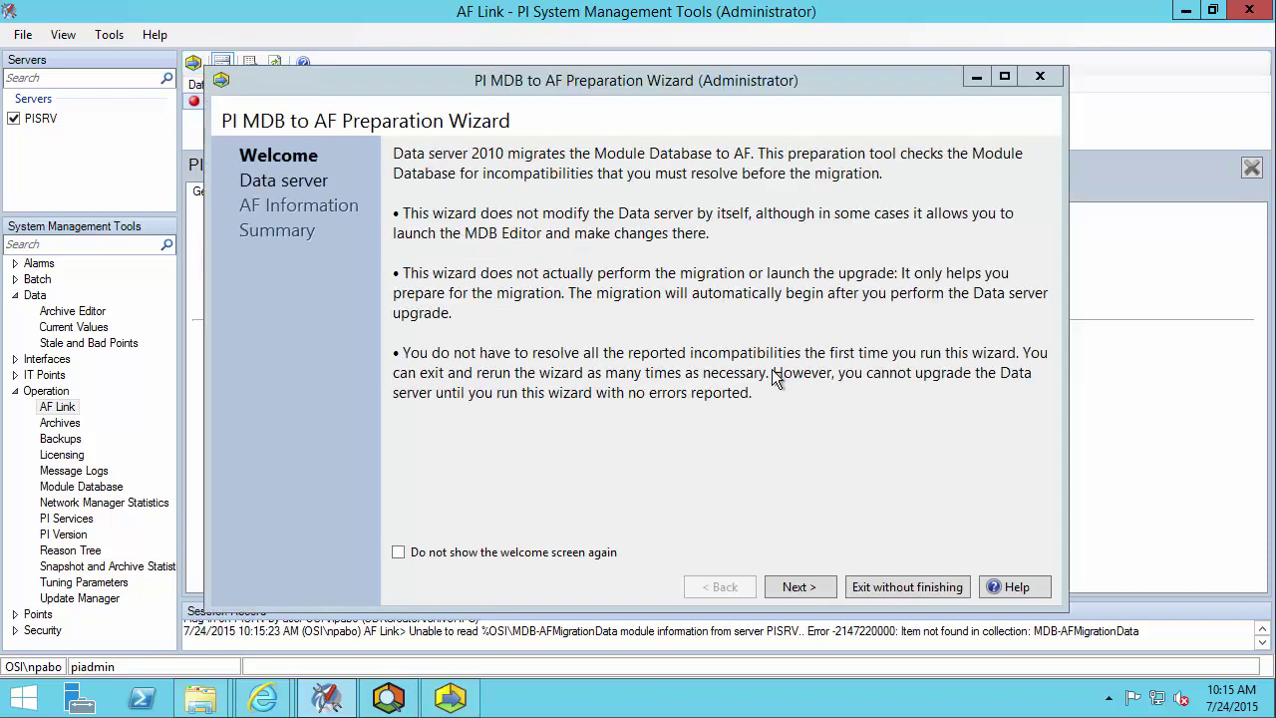
{"action": "left_click", "coordinate": [816, 587]}
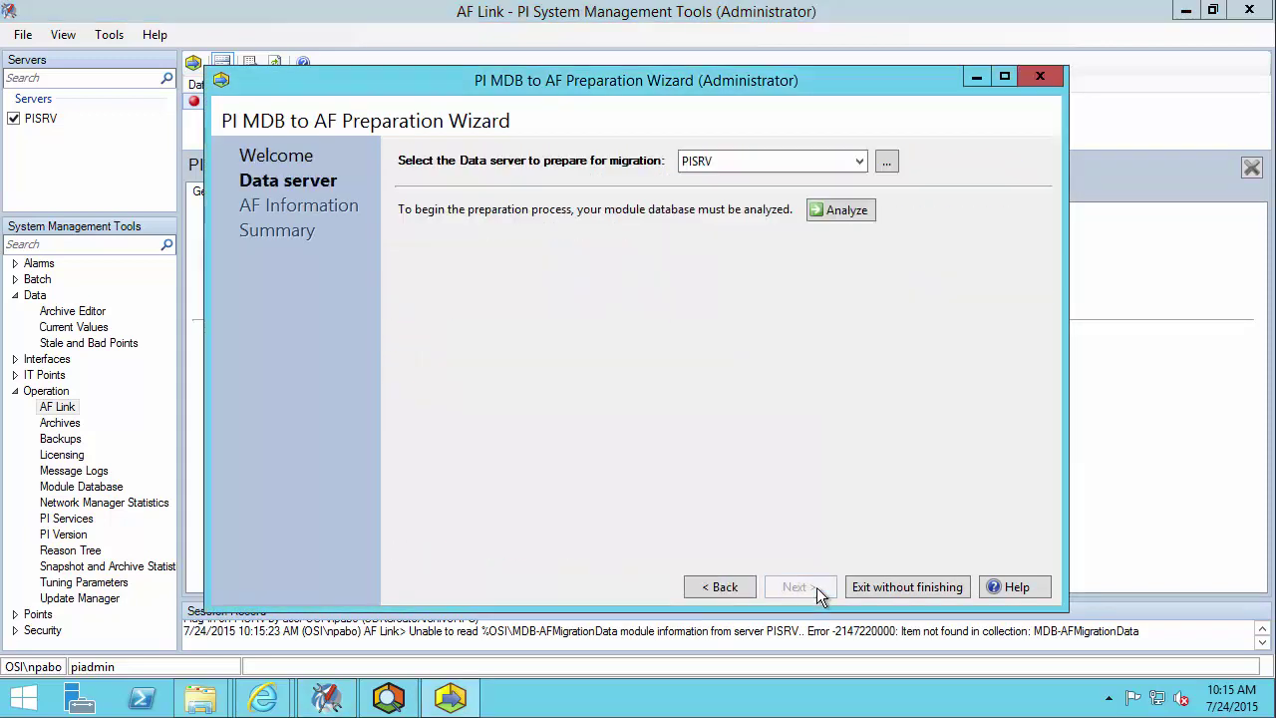
{"action": "left_click", "coordinate": [855, 214]}
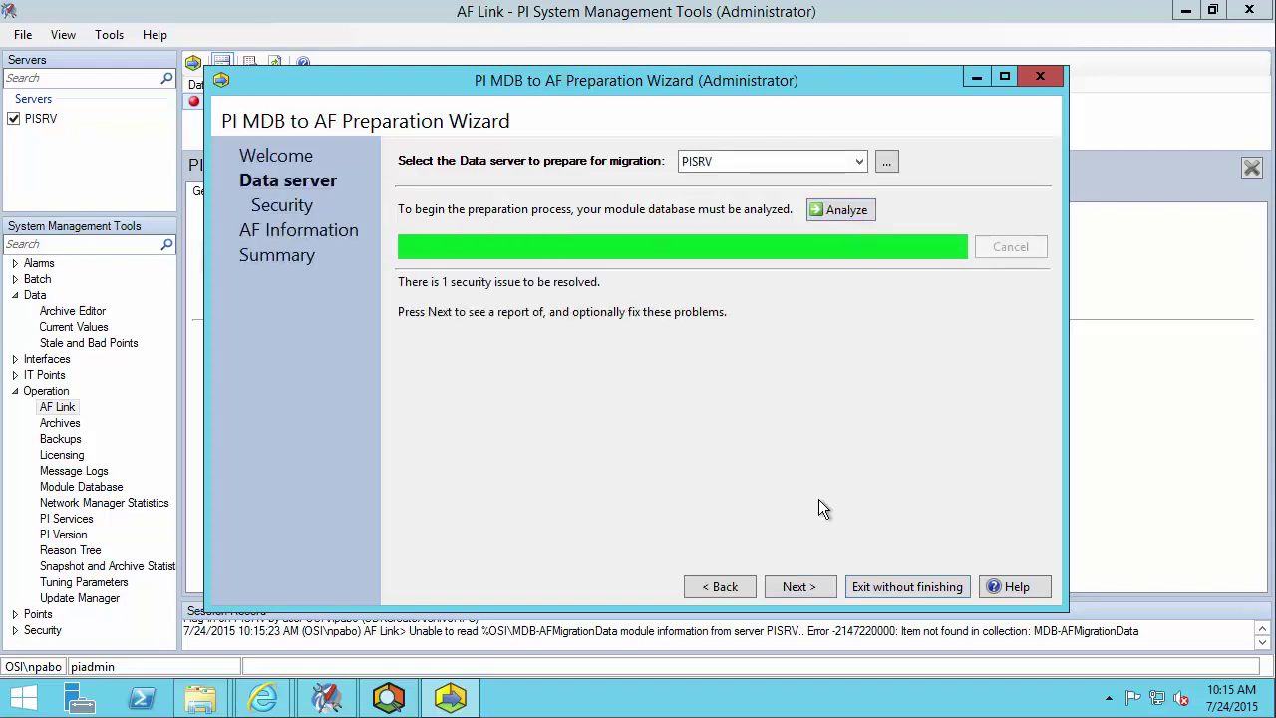
- Create a mapping from the piadmins identity to the Administrators group, searching accounts on PISRV
{"action": "left_click", "coordinate": [816, 584]}
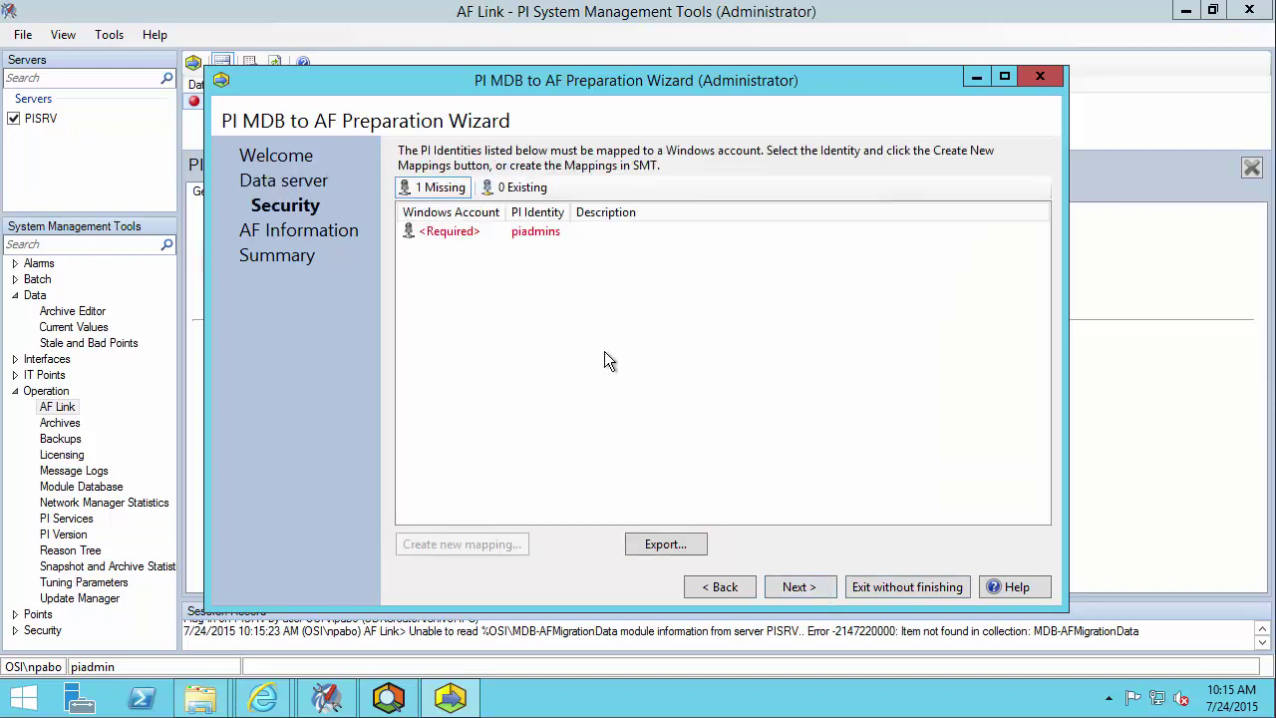
{"action": "left_click", "coordinate": [429, 232]}
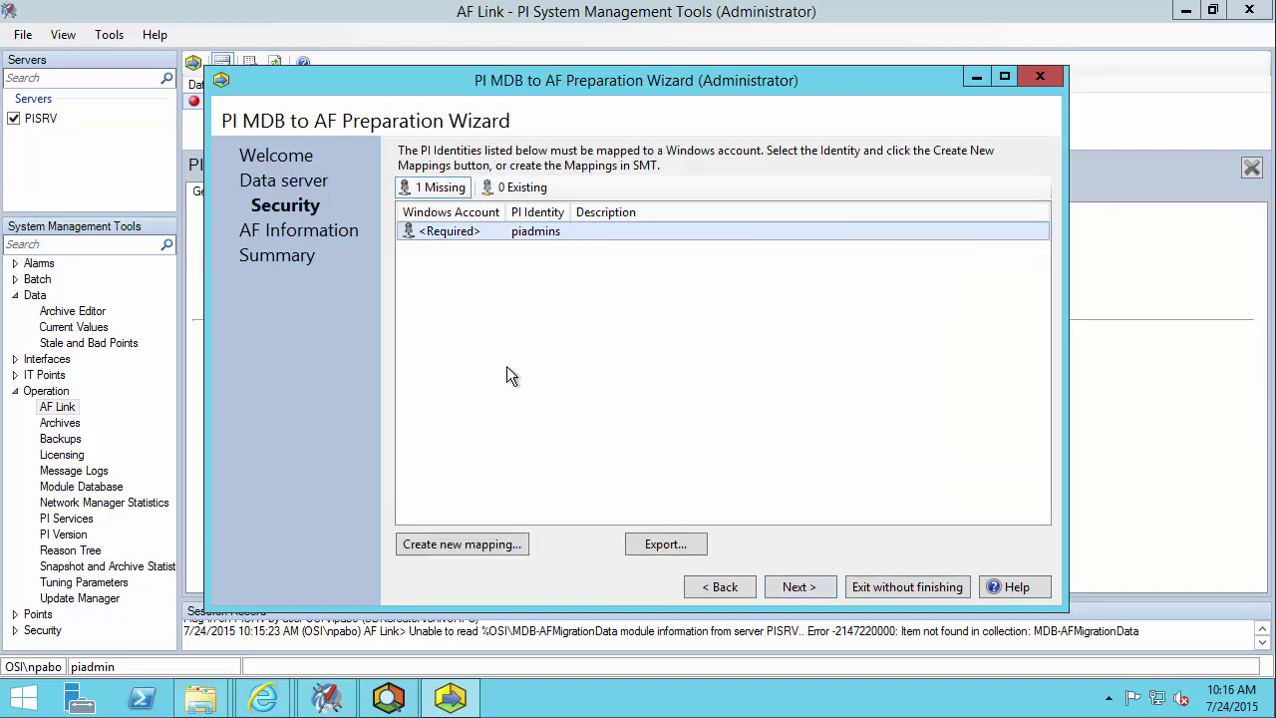
{"action": "left_click", "coordinate": [442, 544]}
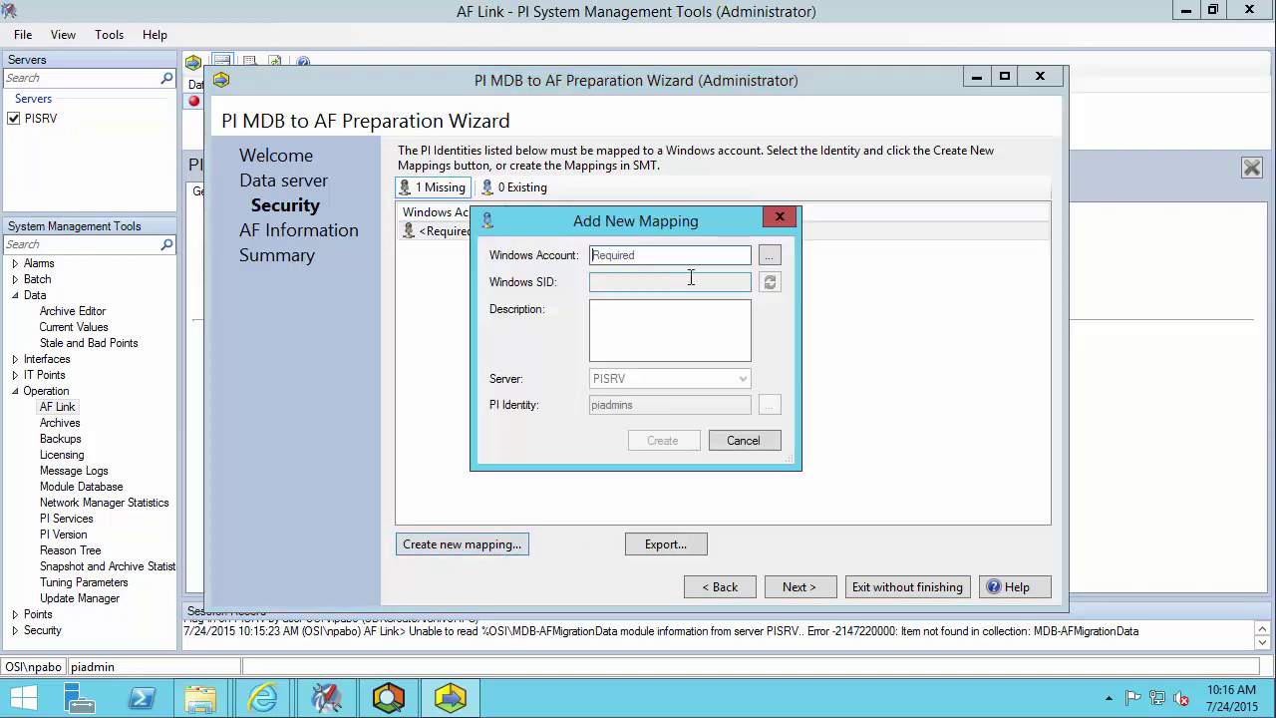
{"action": "left_click_drag", "start_coordinate": [741, 220], "coordinate": [885, 235]}
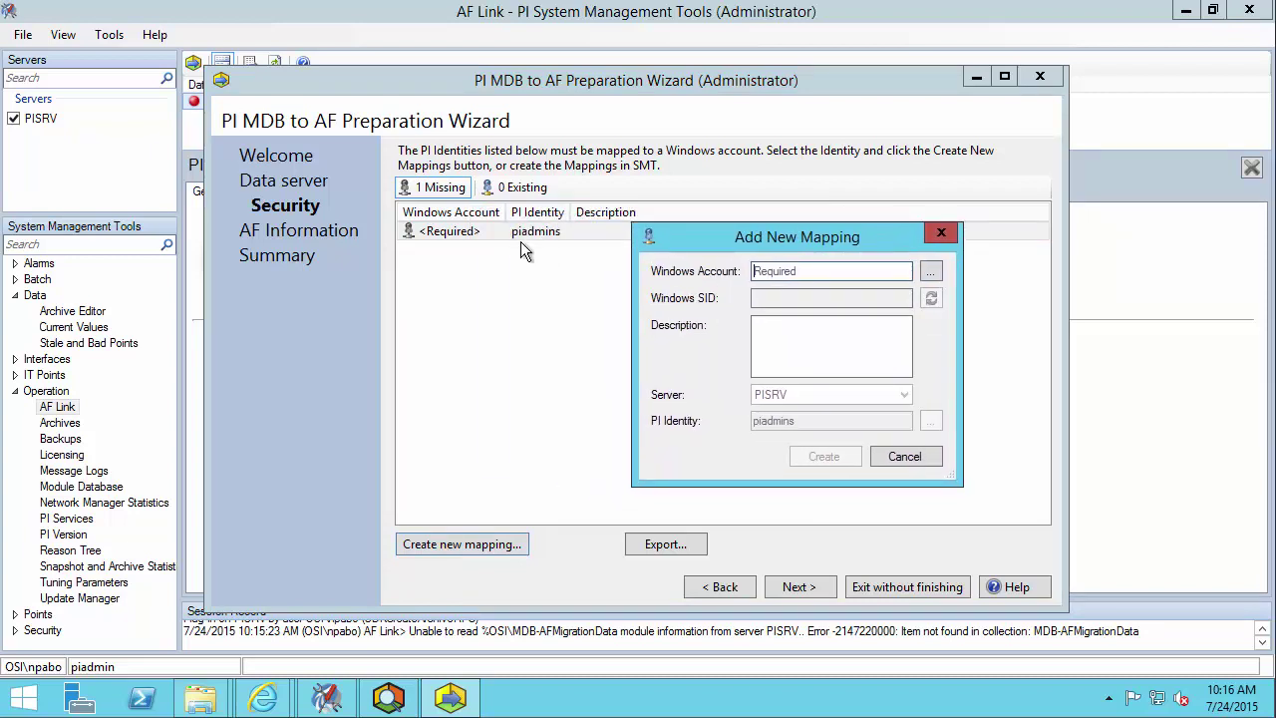
{"action": "left_click", "coordinate": [930, 272]}
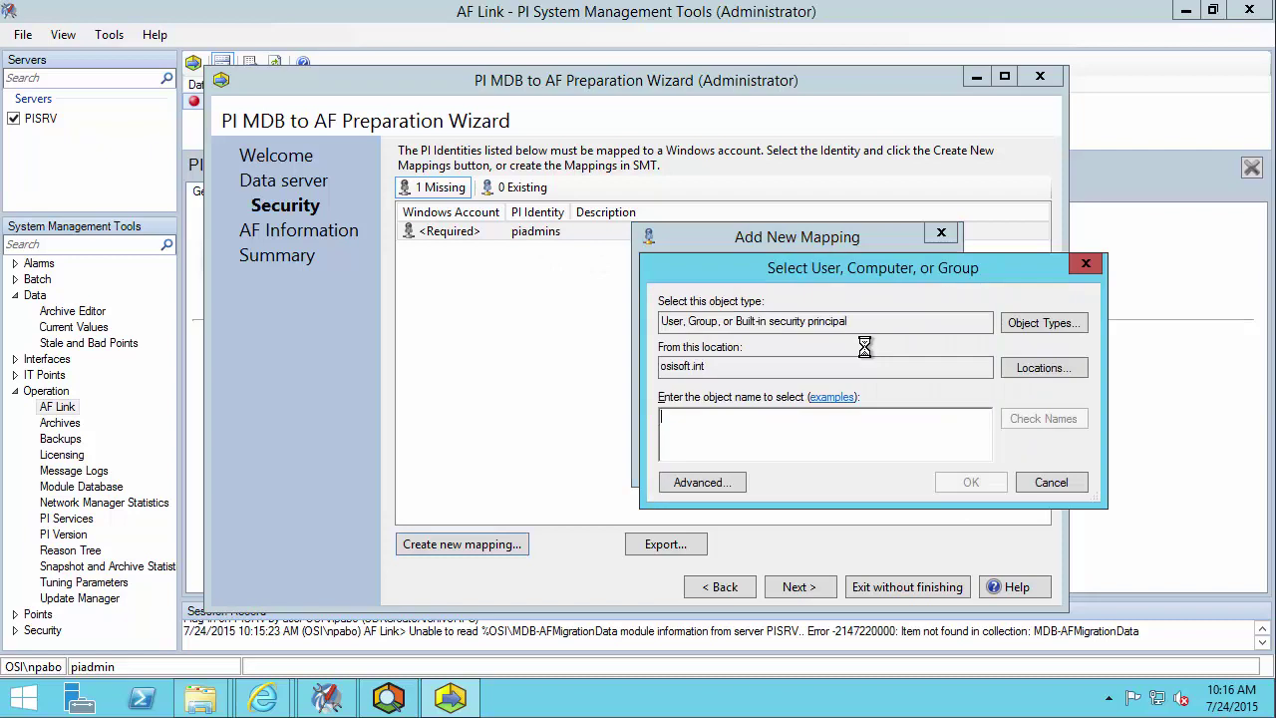
{"action": "left_click", "coordinate": [1040, 369]}
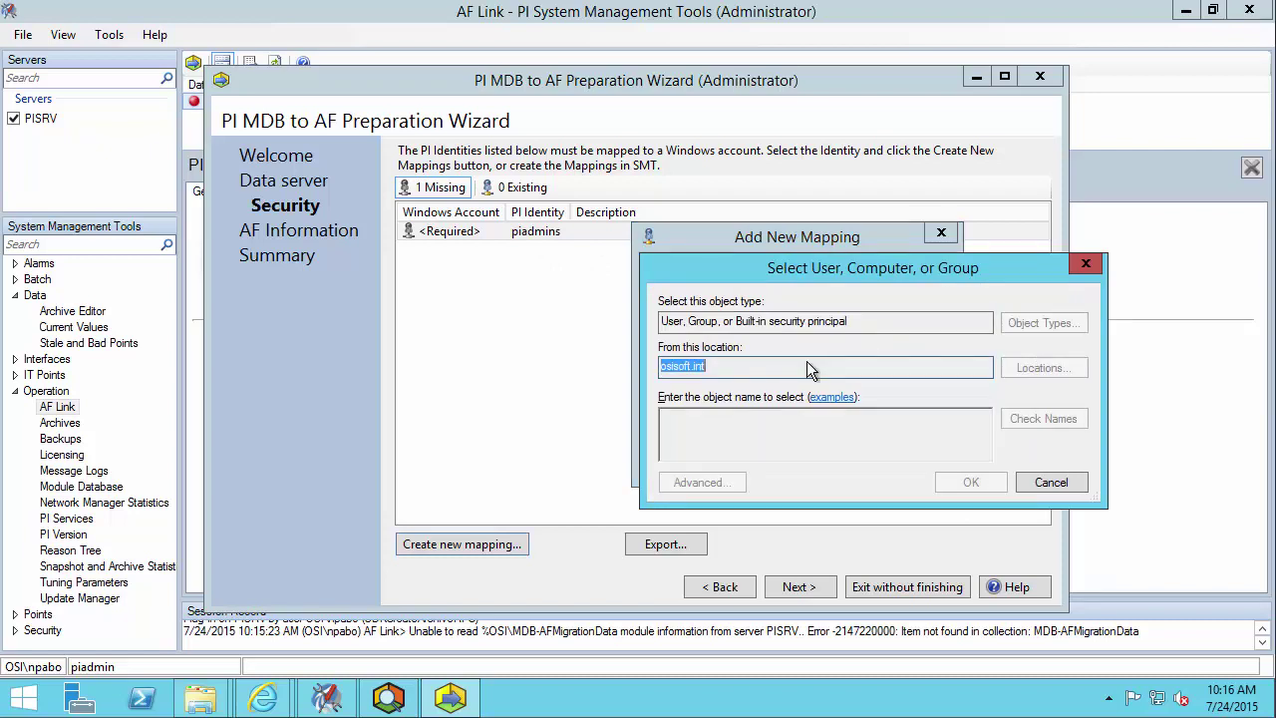
{"action": "left_click", "coordinate": [728, 387]}
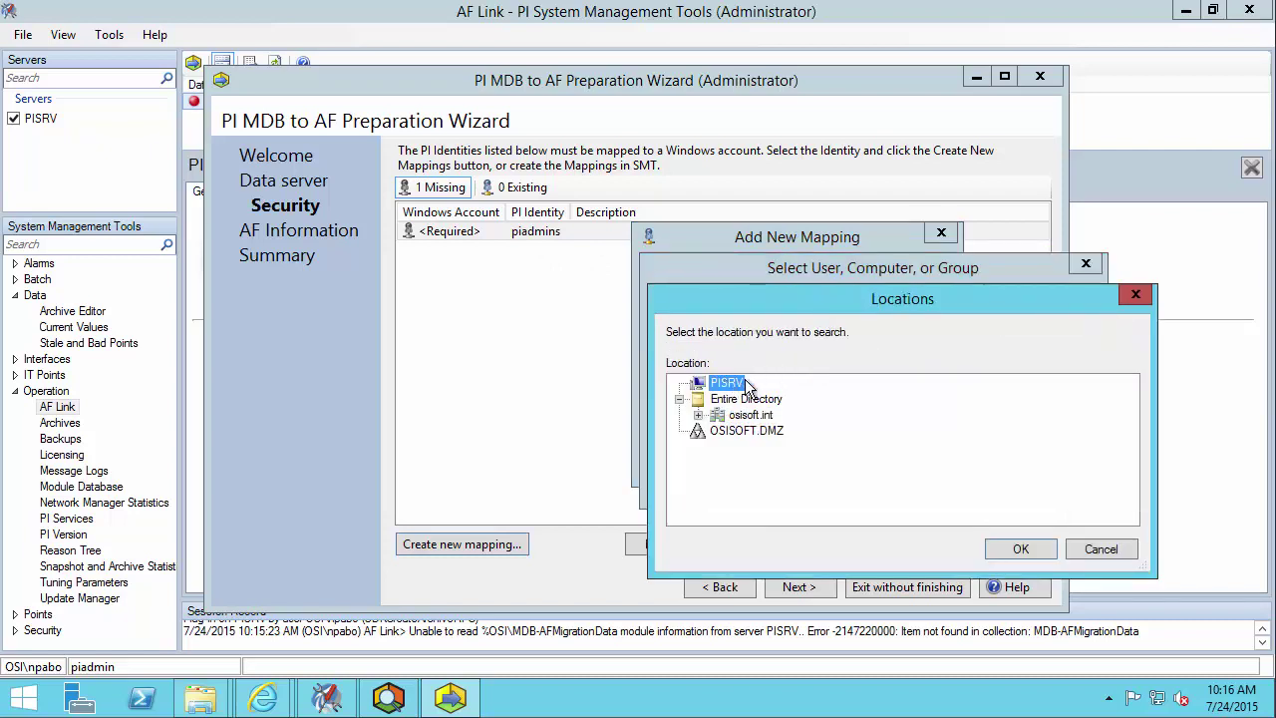
{"action": "left_click", "coordinate": [1013, 543]}
{"action": "type", "text": "administ"}
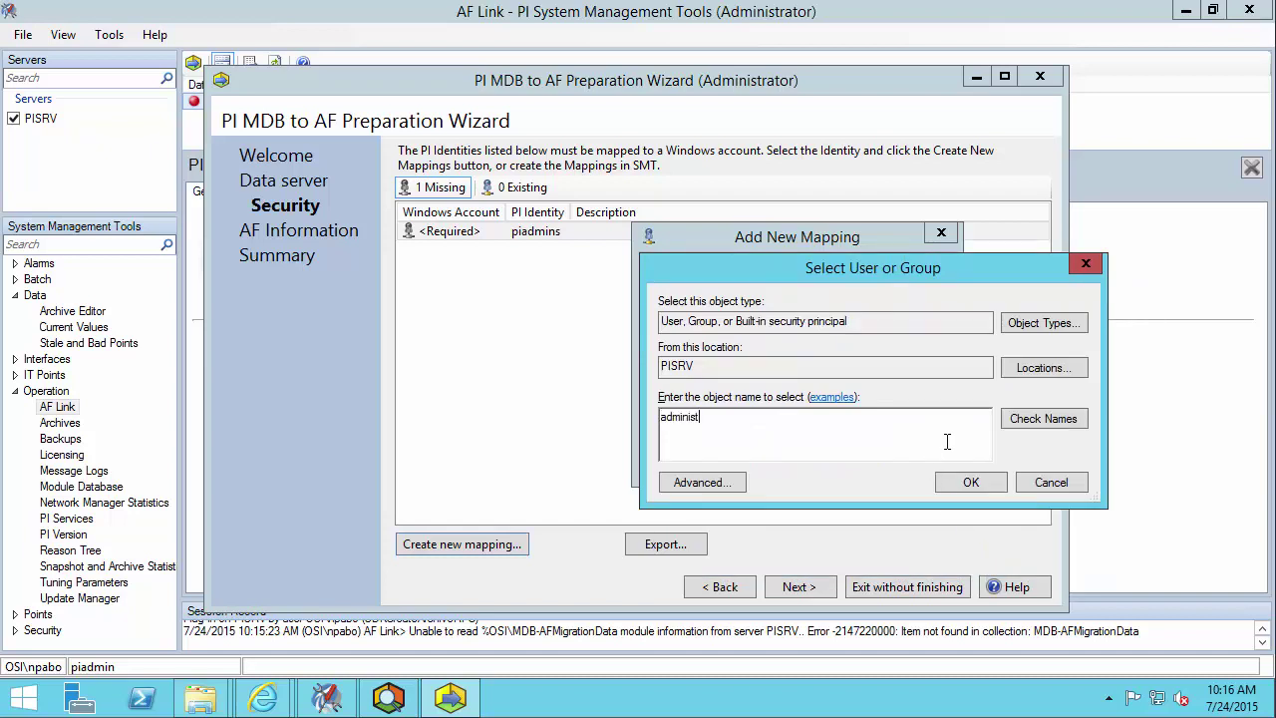
{"action": "type", "text": "rators"}
{"action": "left_click", "coordinate": [968, 482]}
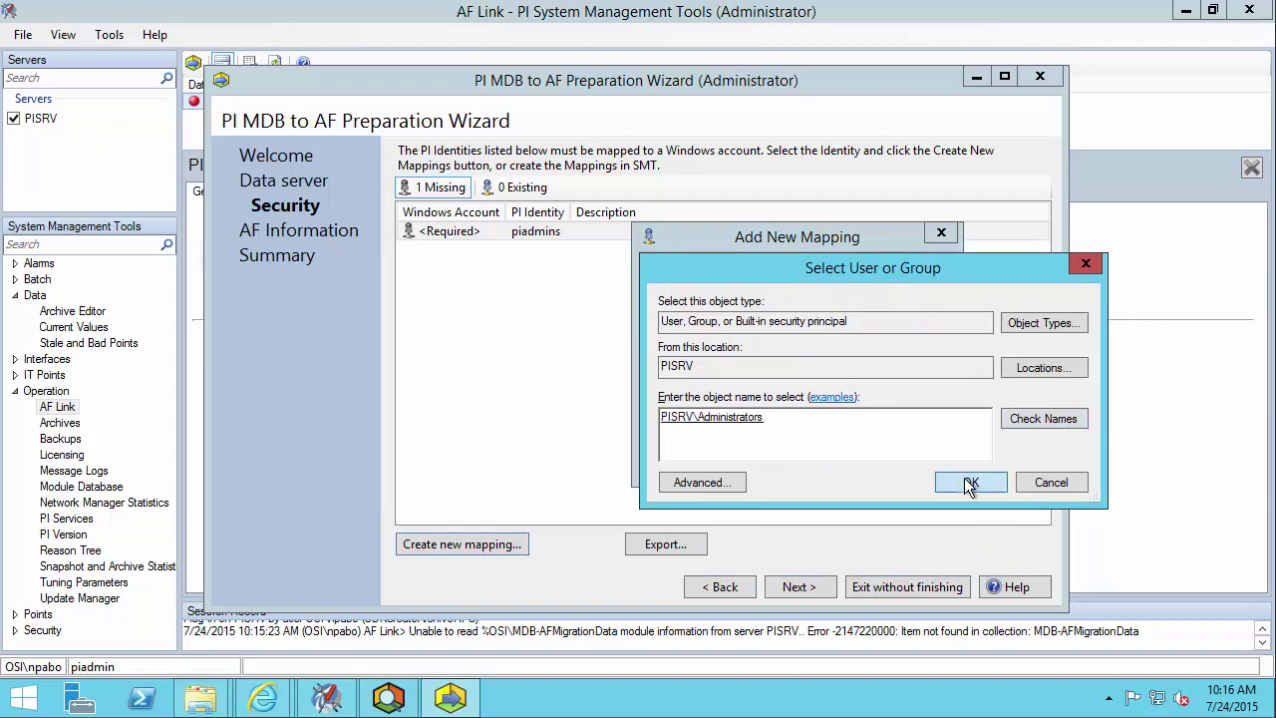
{"action": "left_click", "coordinate": [851, 455]}
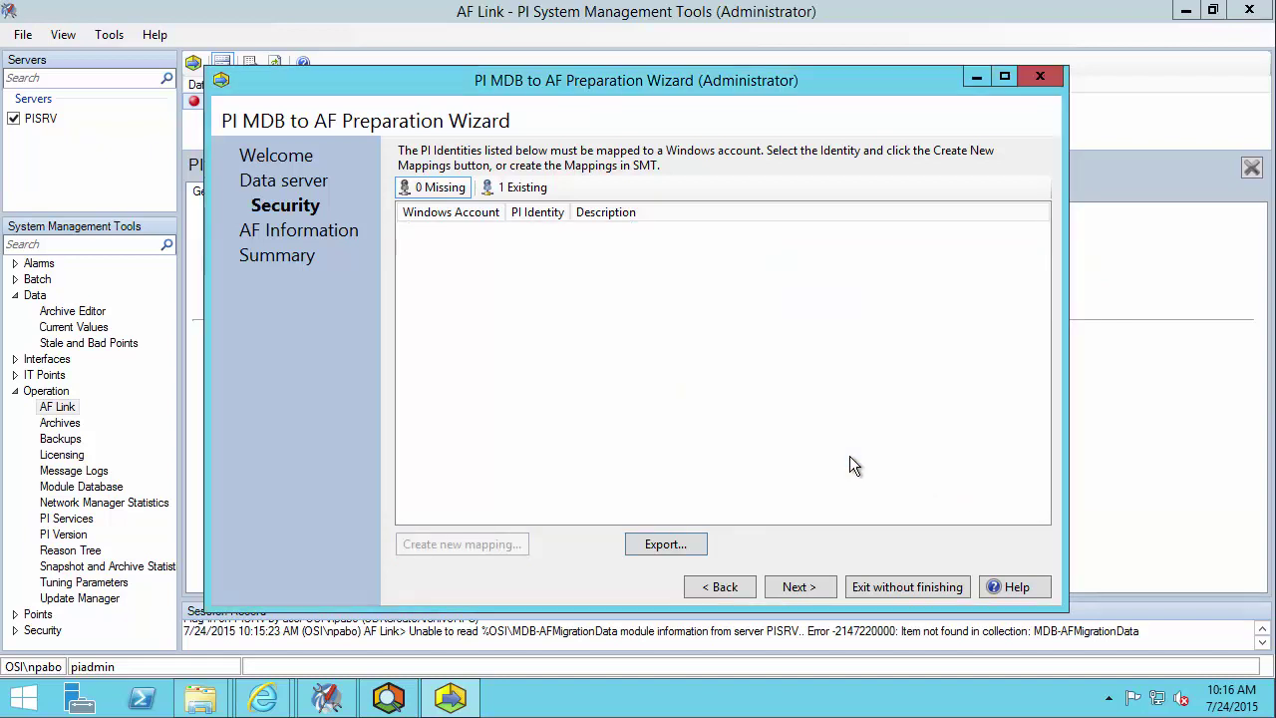
- Connect to PISRV, then create and select a new asset database named 'MDB to AF Sync'
{"action": "left_click", "coordinate": [802, 586]}
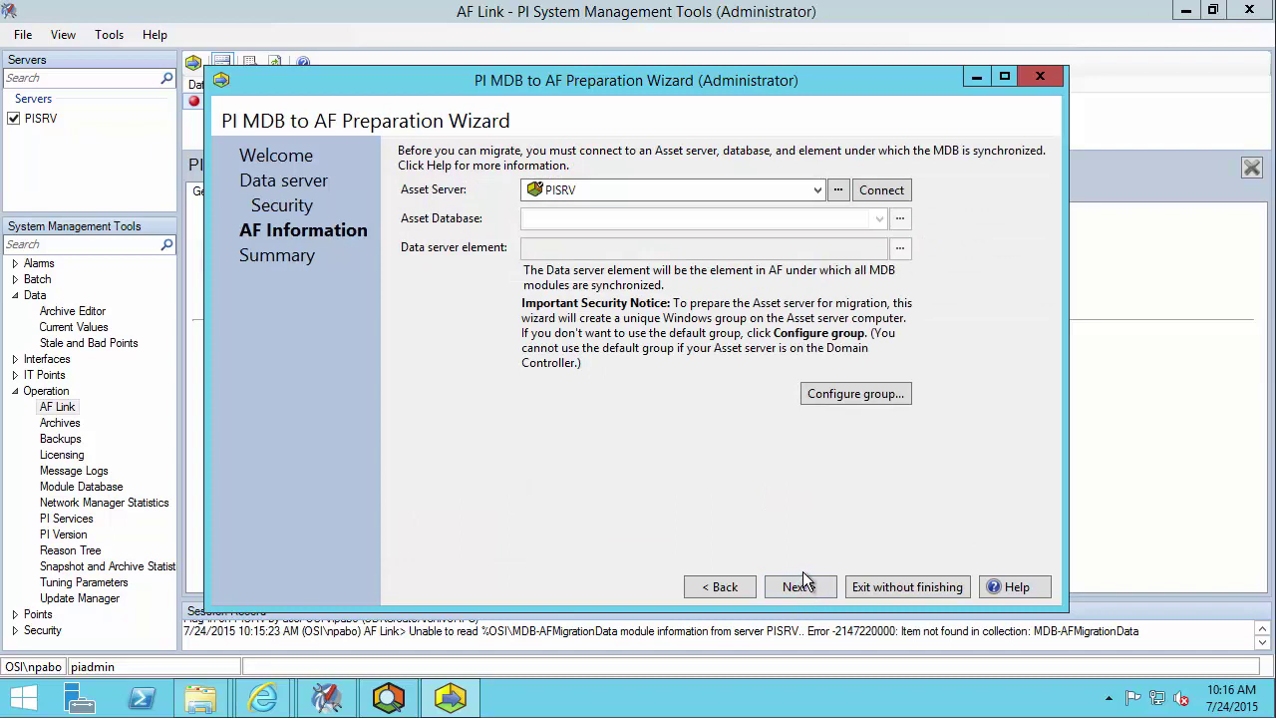
{"action": "left_click", "coordinate": [877, 196]}
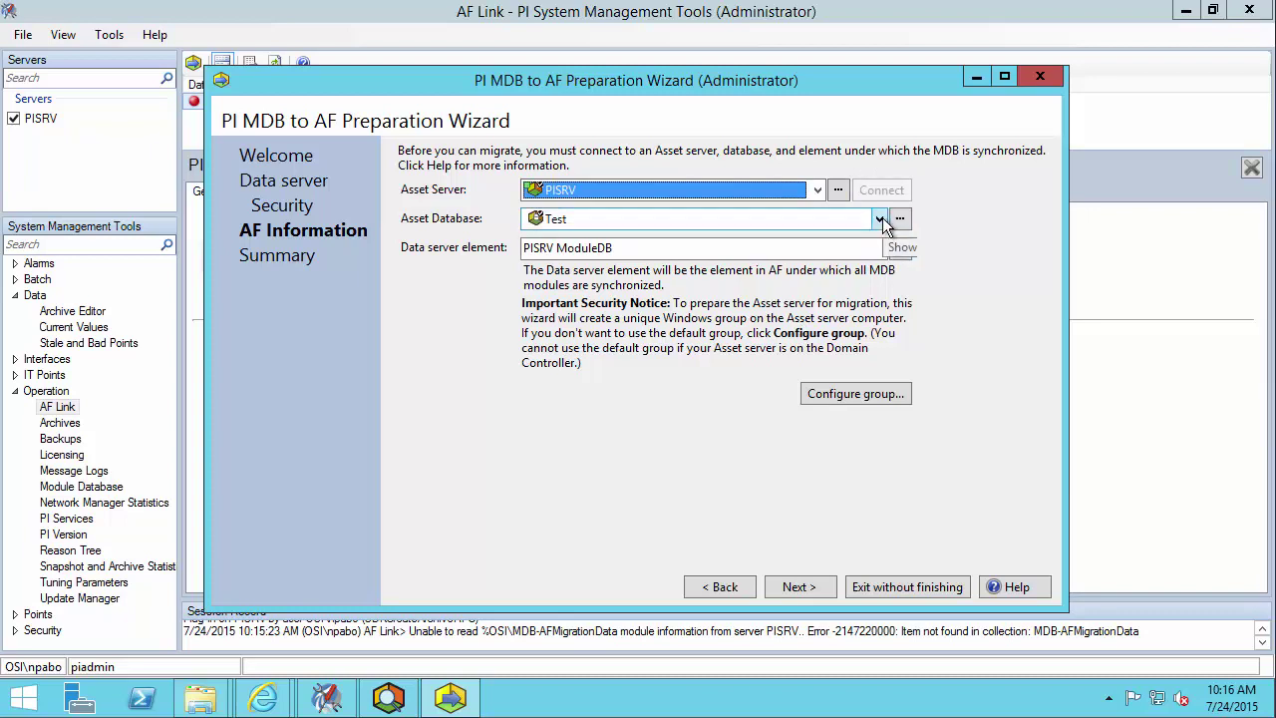
{"action": "left_click", "coordinate": [897, 222]}
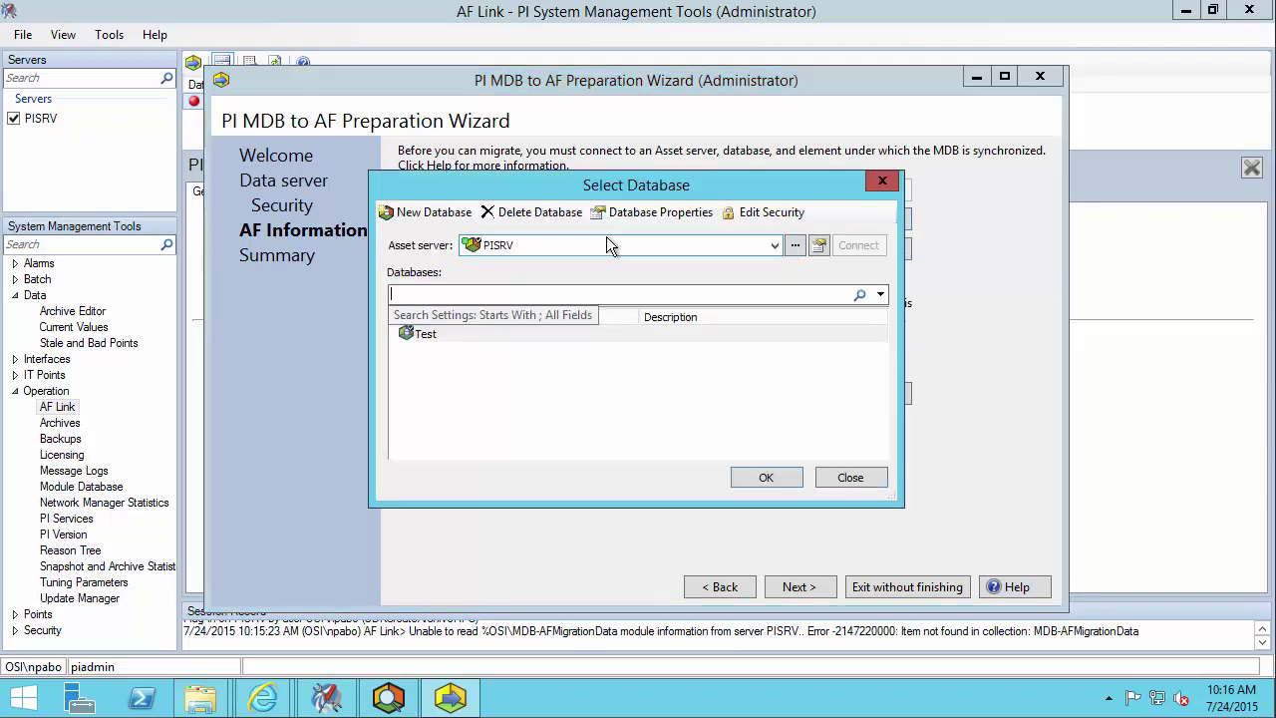
{"action": "left_click", "coordinate": [407, 222]}
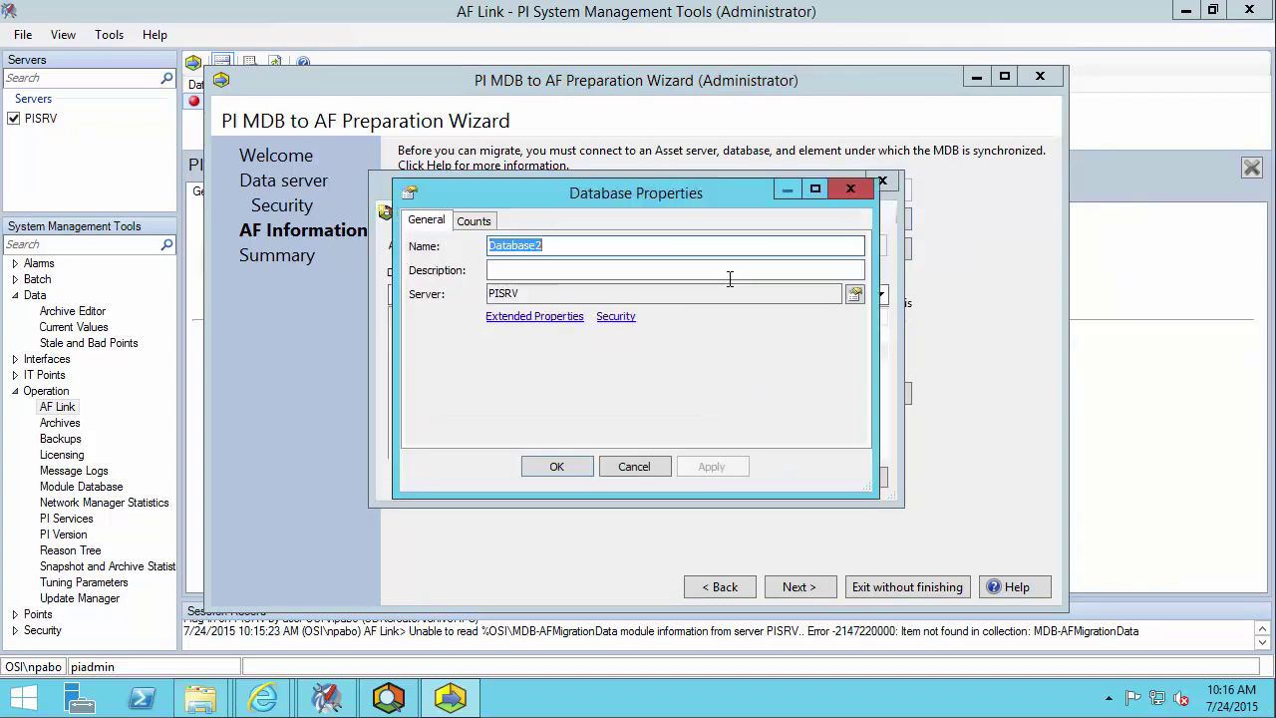
{"action": "type", "text": "MDB to"}
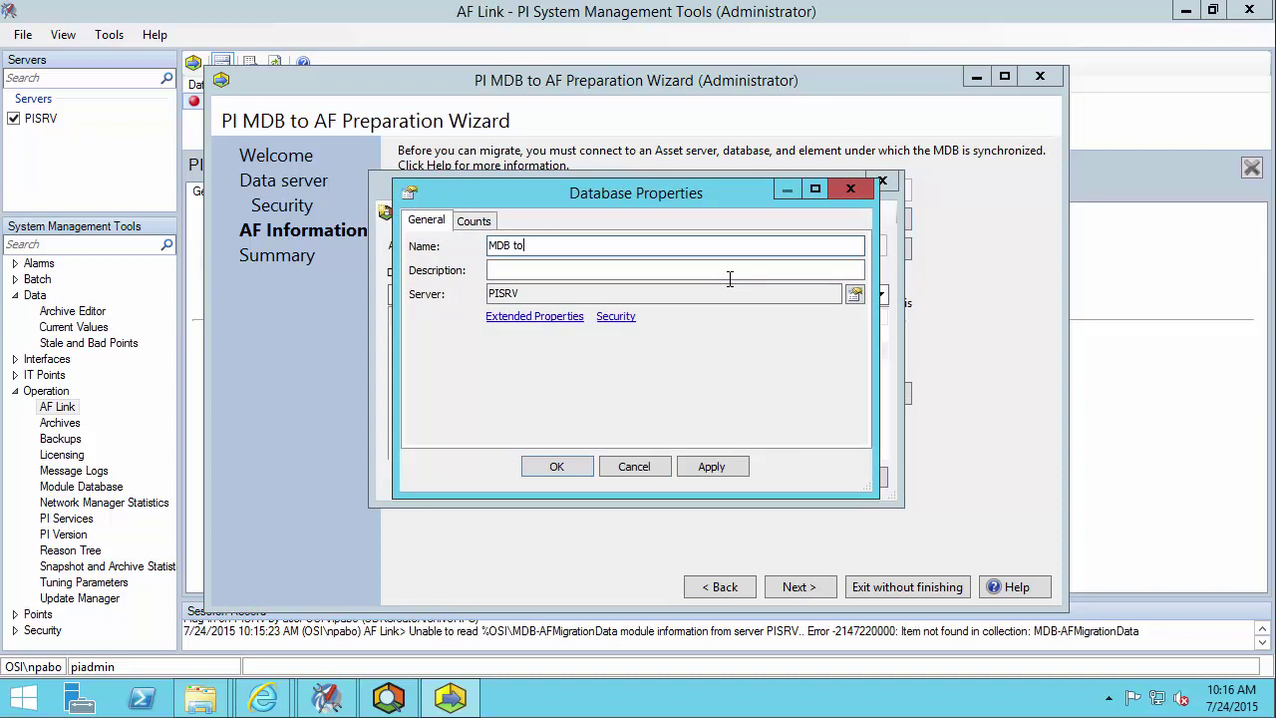
{"action": "type", "text": " AF Sync"}
{"action": "left_click", "coordinate": [559, 469]}
{"action": "left_click", "coordinate": [523, 337]}
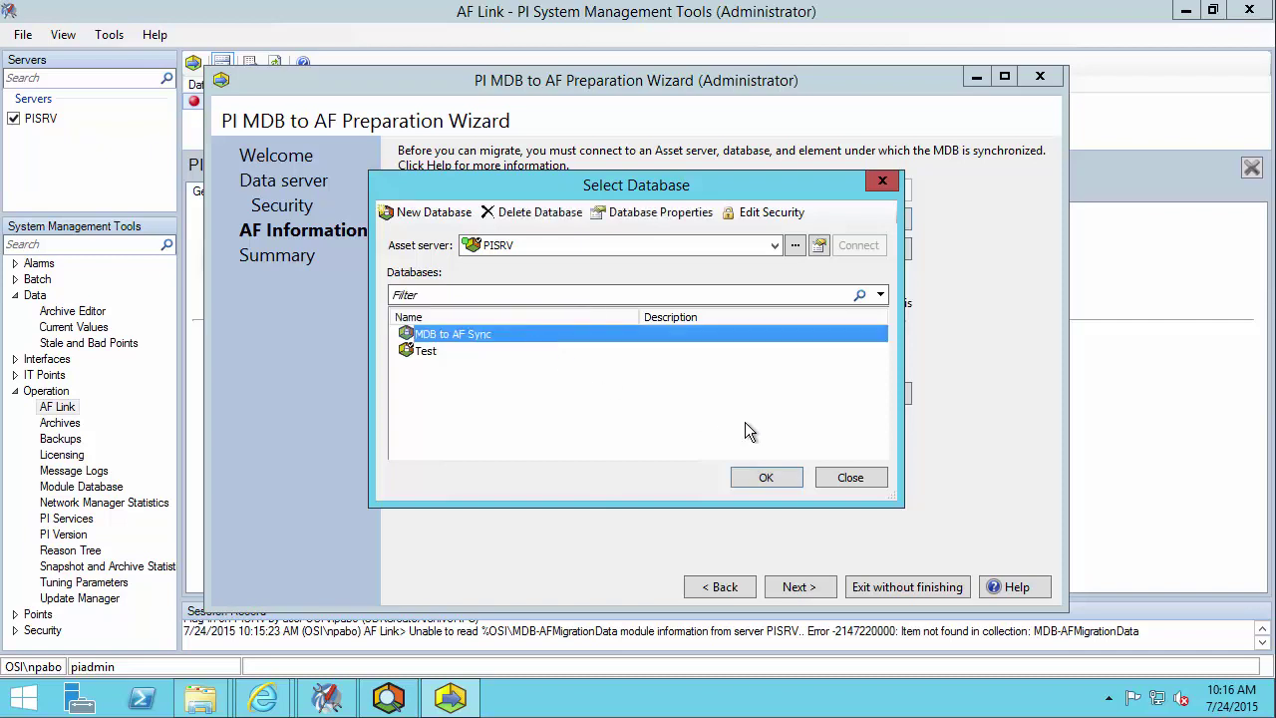
{"action": "left_click", "coordinate": [769, 475]}
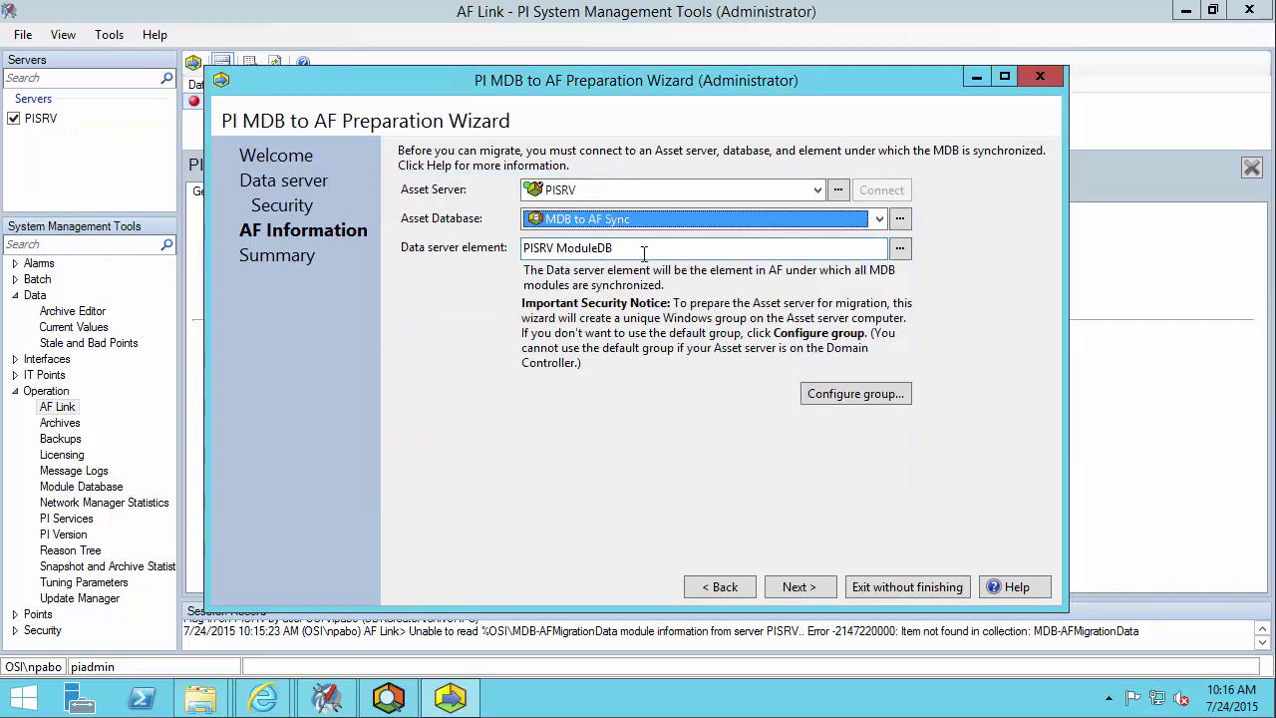
{"action": "key", "text": "Tab"}
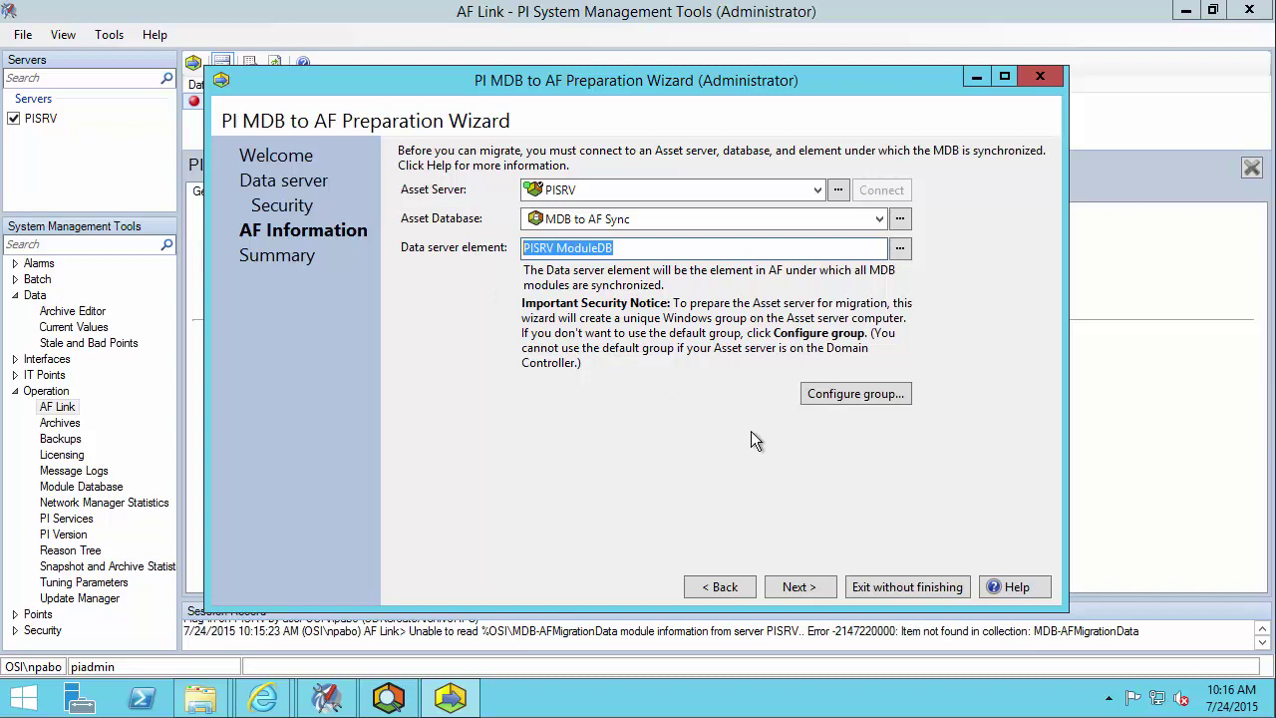
- Confirm creation of the PISRV ModuleDB element and finish the preparation wizard
{"action": "left_click", "coordinate": [806, 586]}
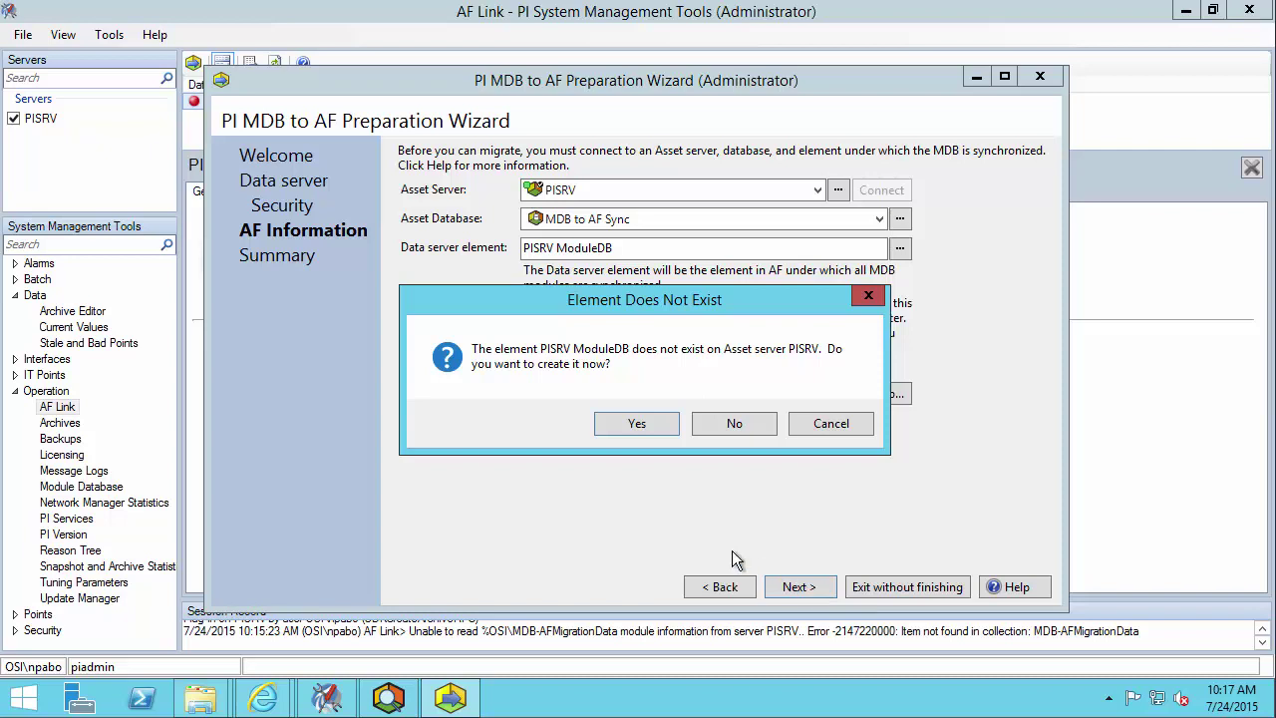
{"action": "left_click", "coordinate": [637, 423]}
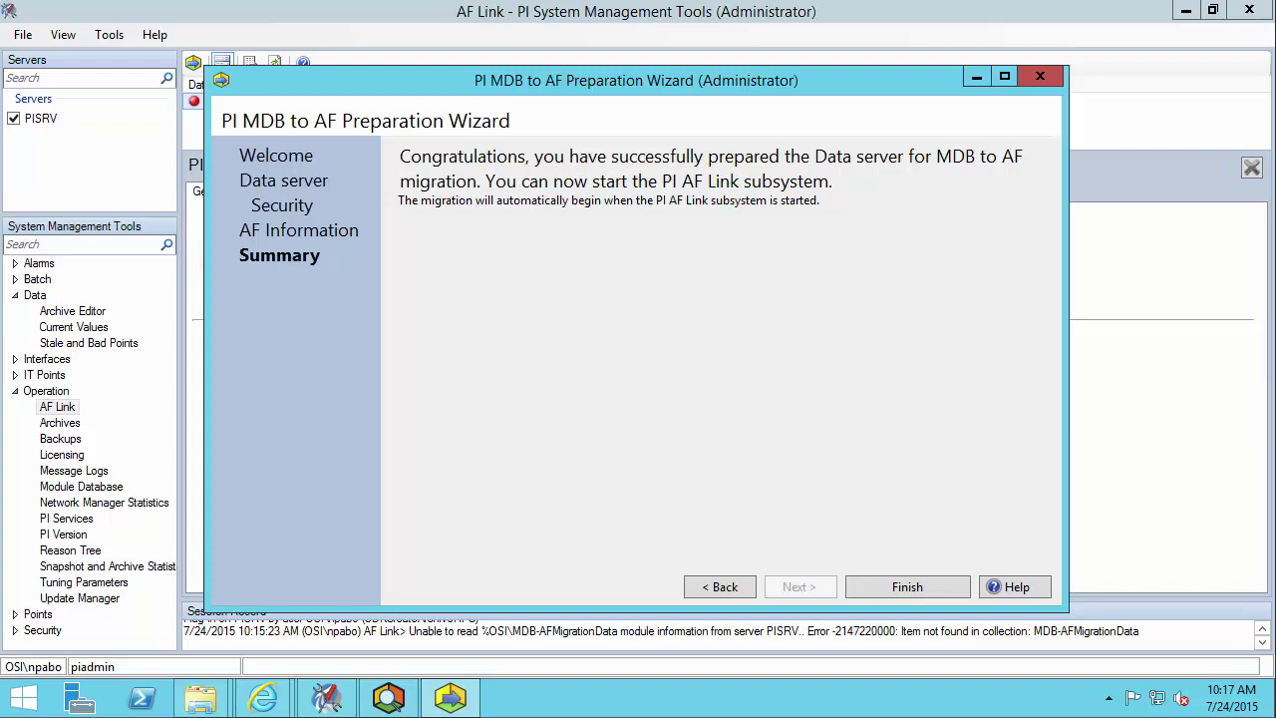
{"action": "left_click", "coordinate": [909, 584]}
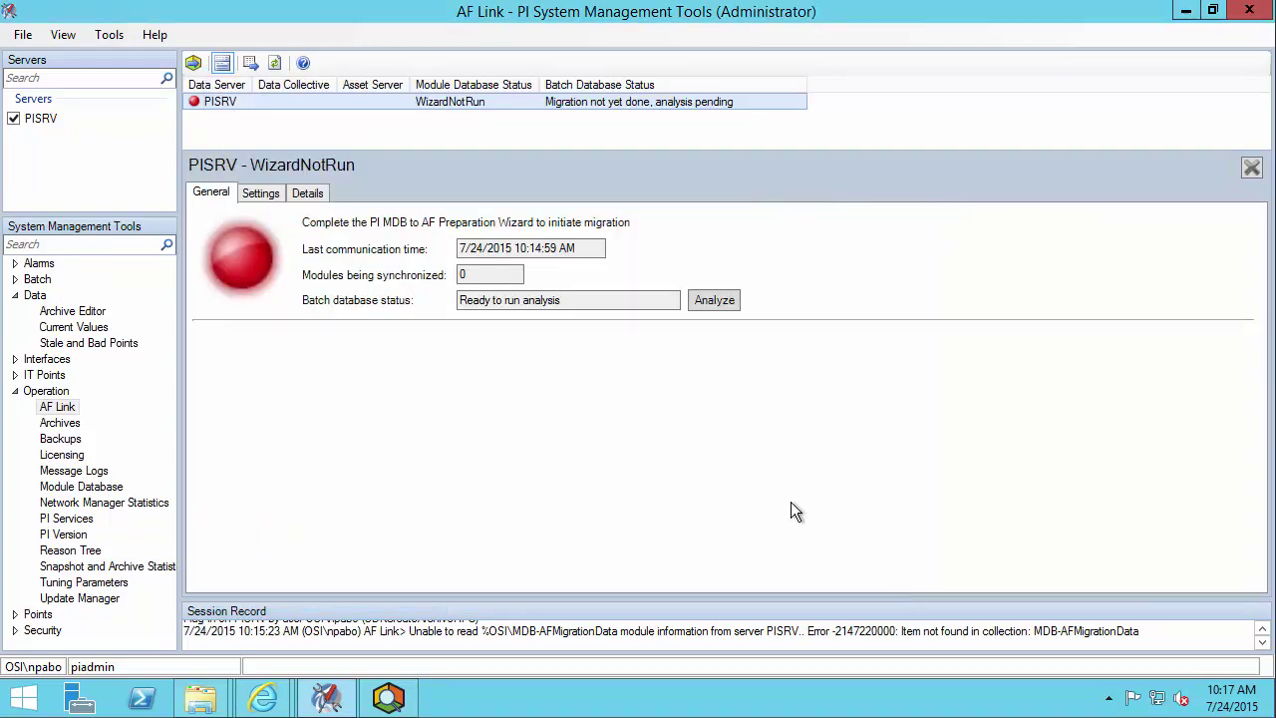
- Restart the PI AF Link Subsystem service from the Services console, then minimize Services
{"action": "left_click", "coordinate": [23, 698]}
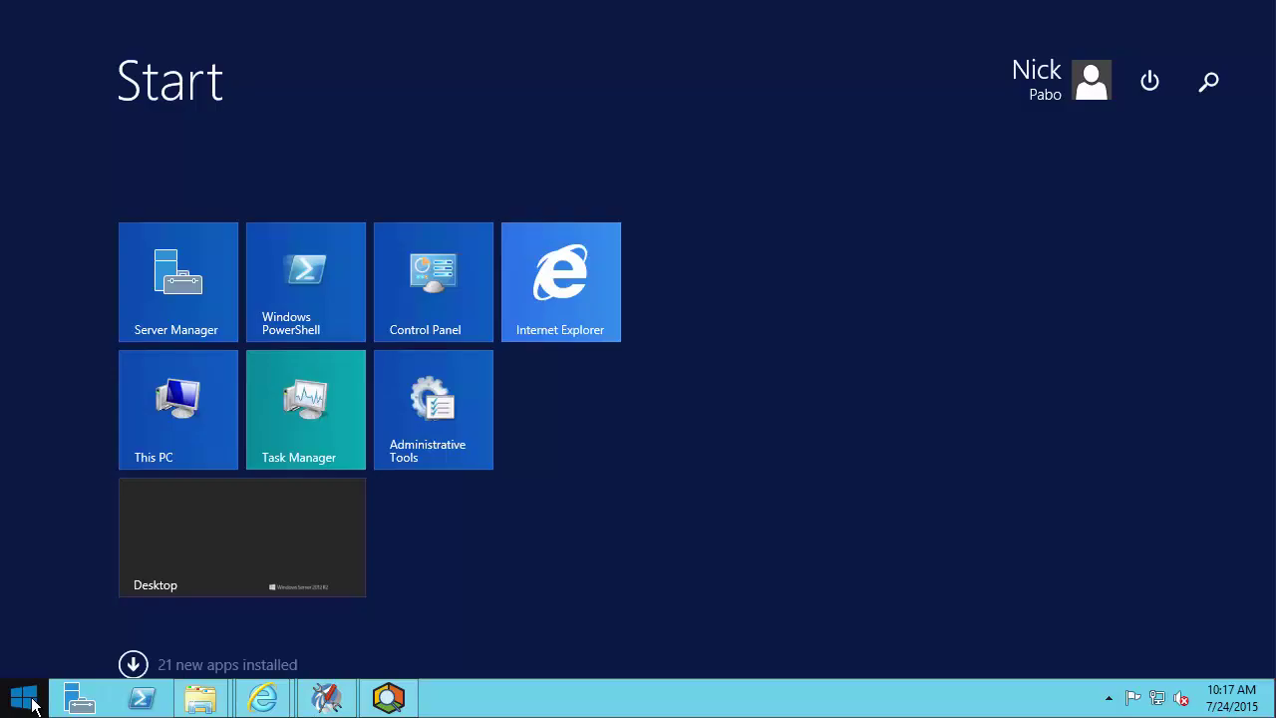
{"action": "type", "text": "services"}
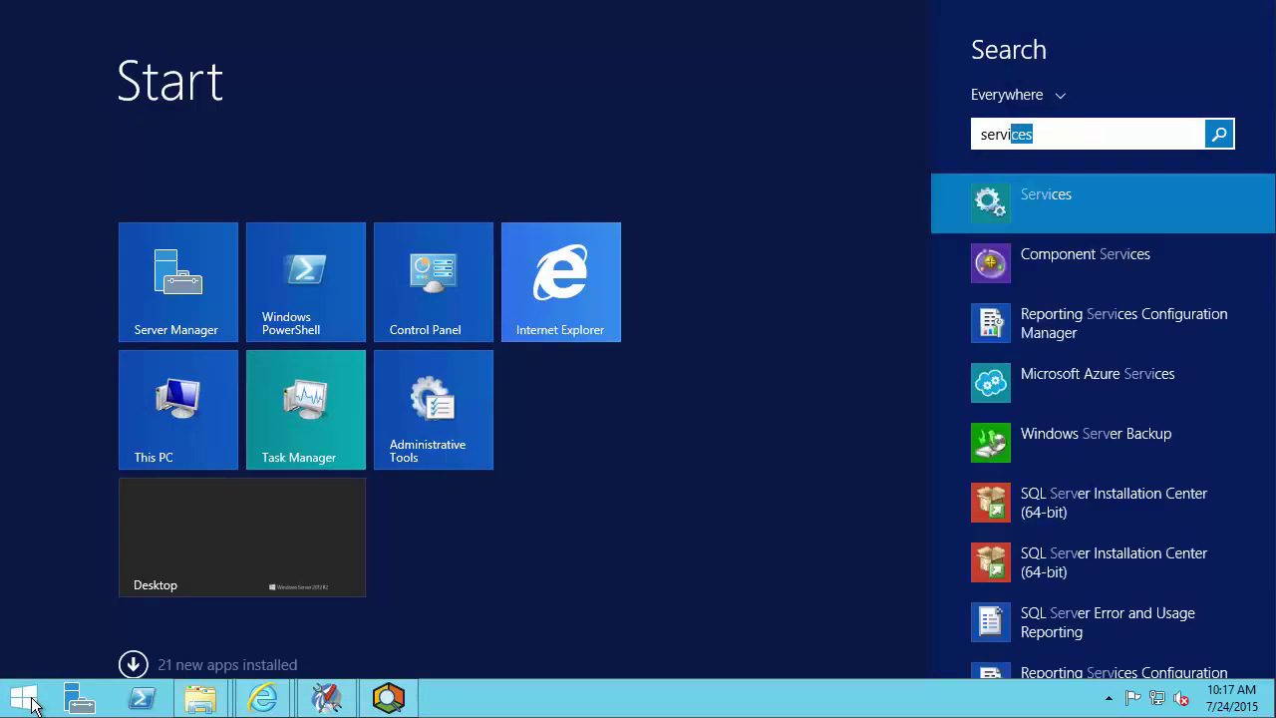
{"action": "left_click", "coordinate": [1024, 207]}
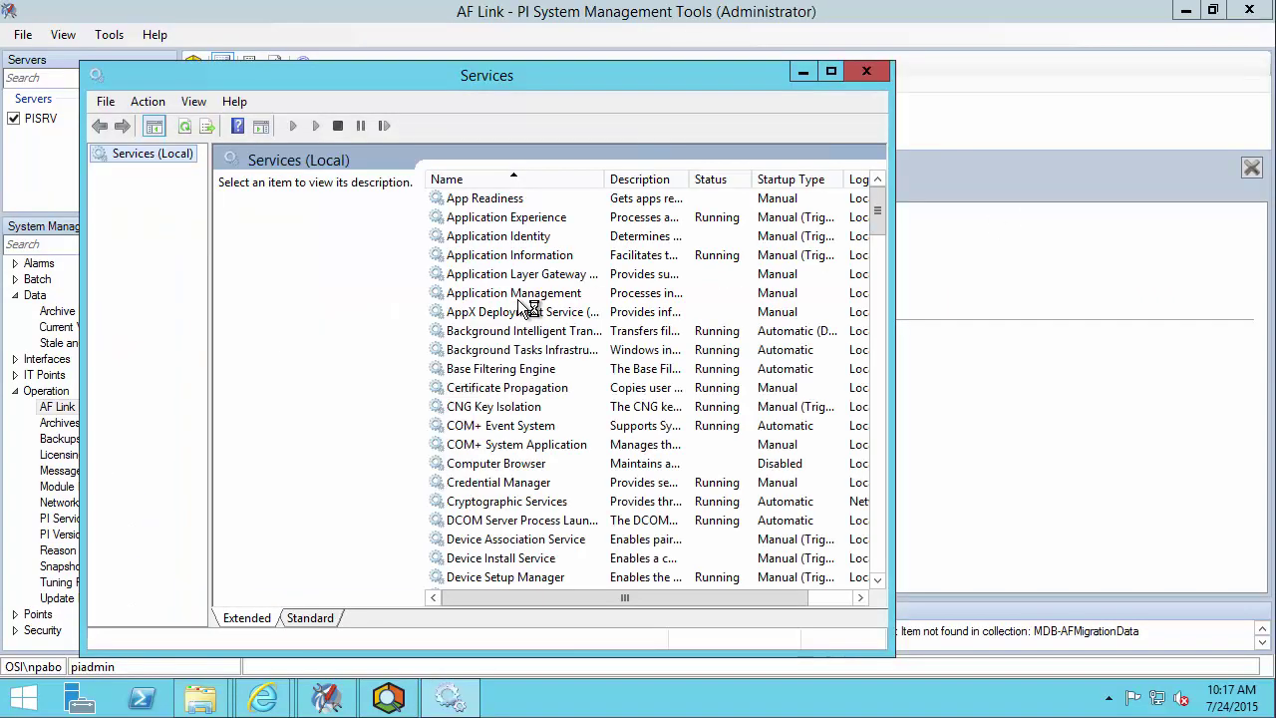
{"action": "left_click", "coordinate": [506, 293]}
{"action": "type", "text": "pi"}
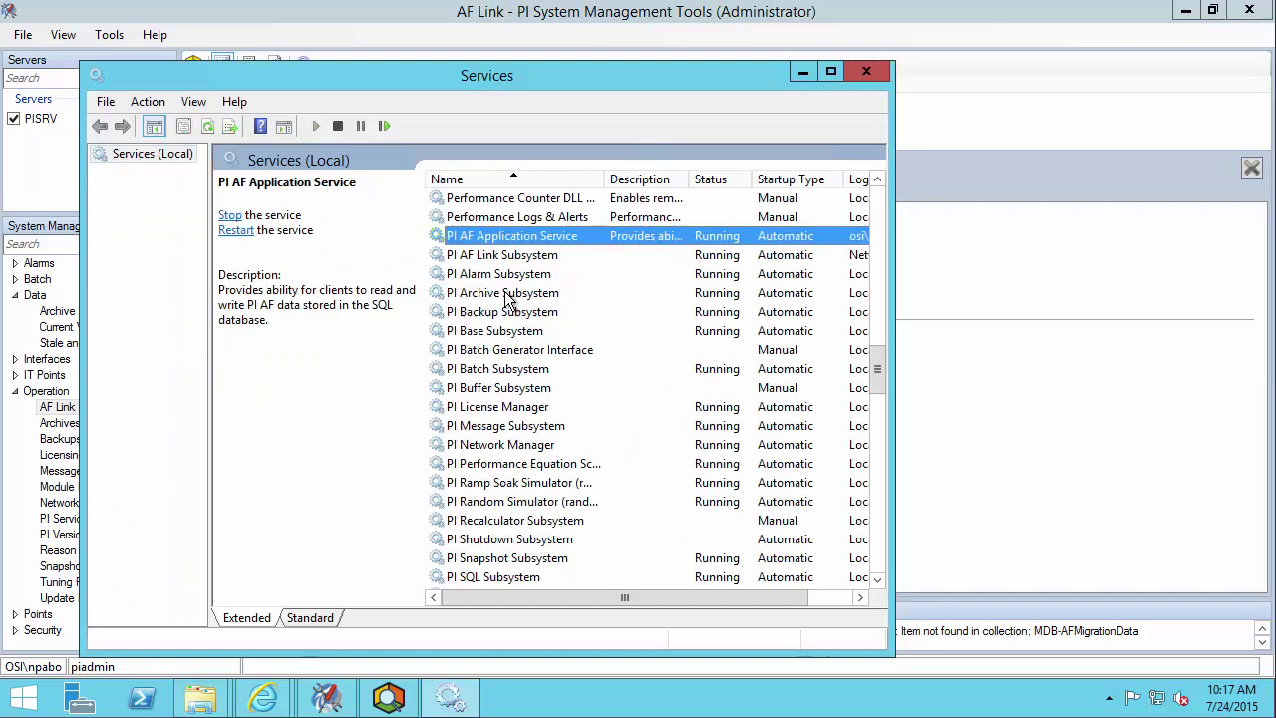
{"action": "left_click", "coordinate": [544, 257]}
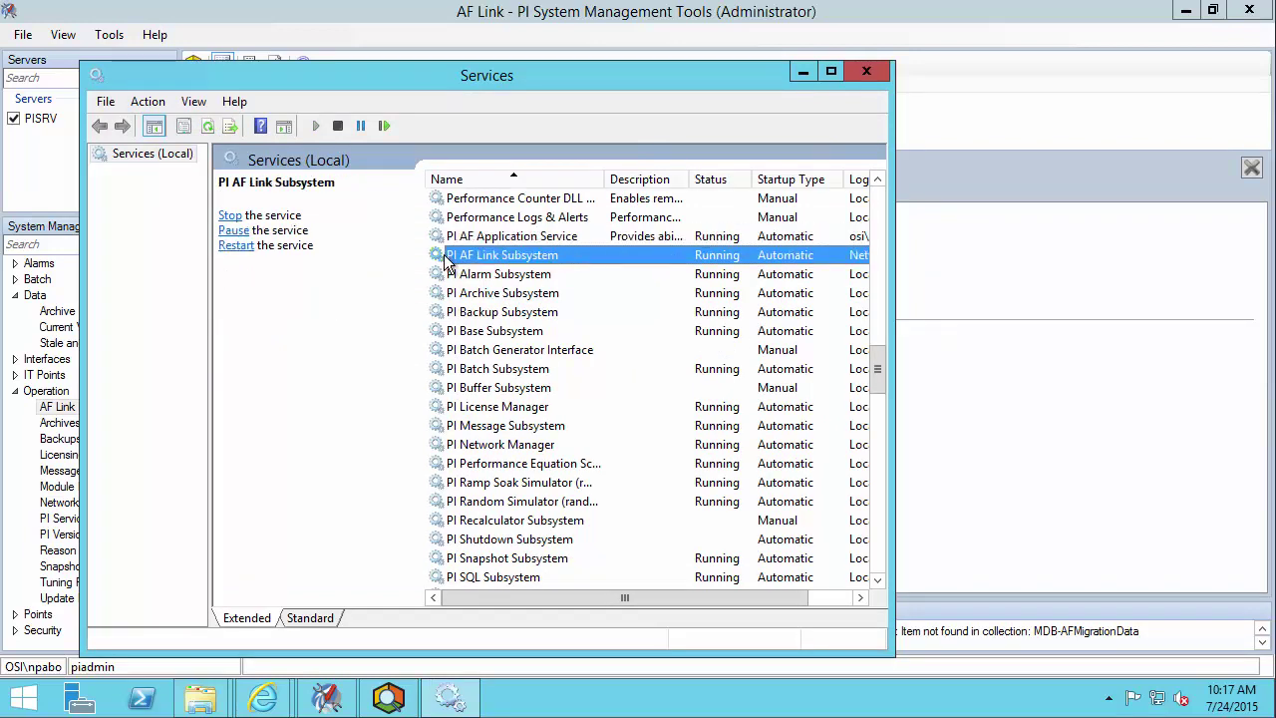
{"action": "left_click", "coordinate": [233, 245]}
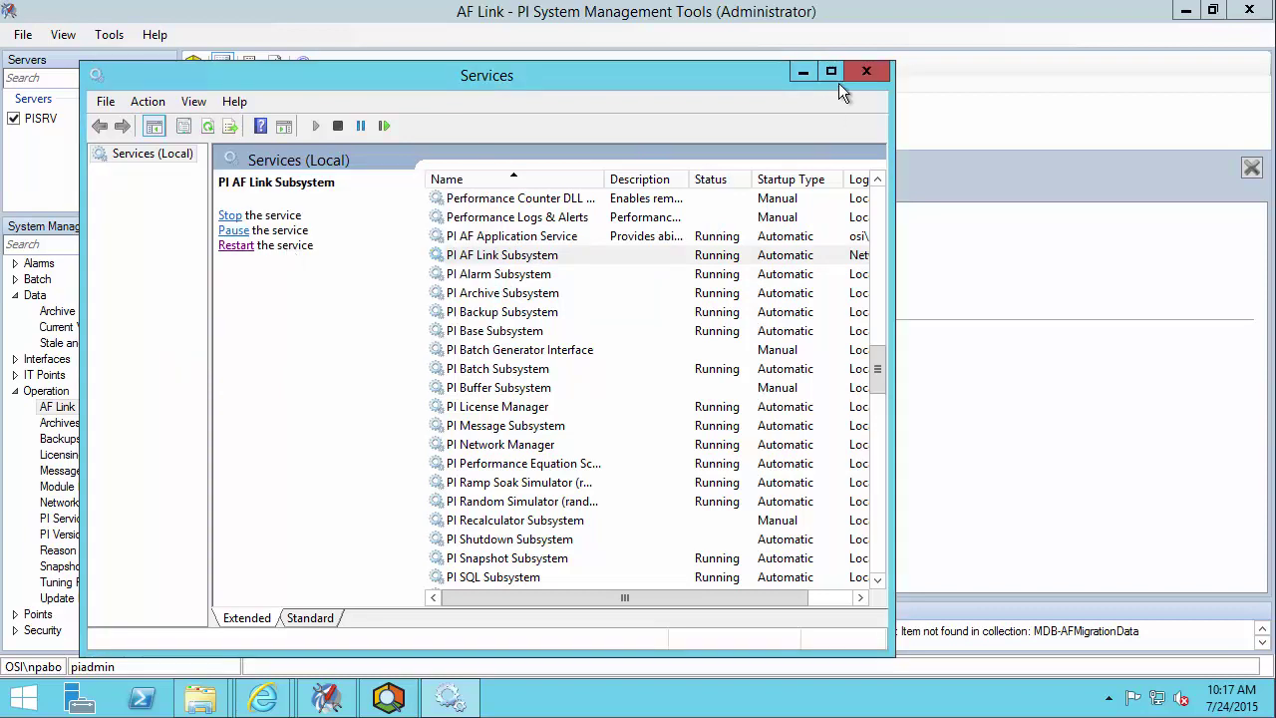
{"action": "left_click", "coordinate": [804, 73]}
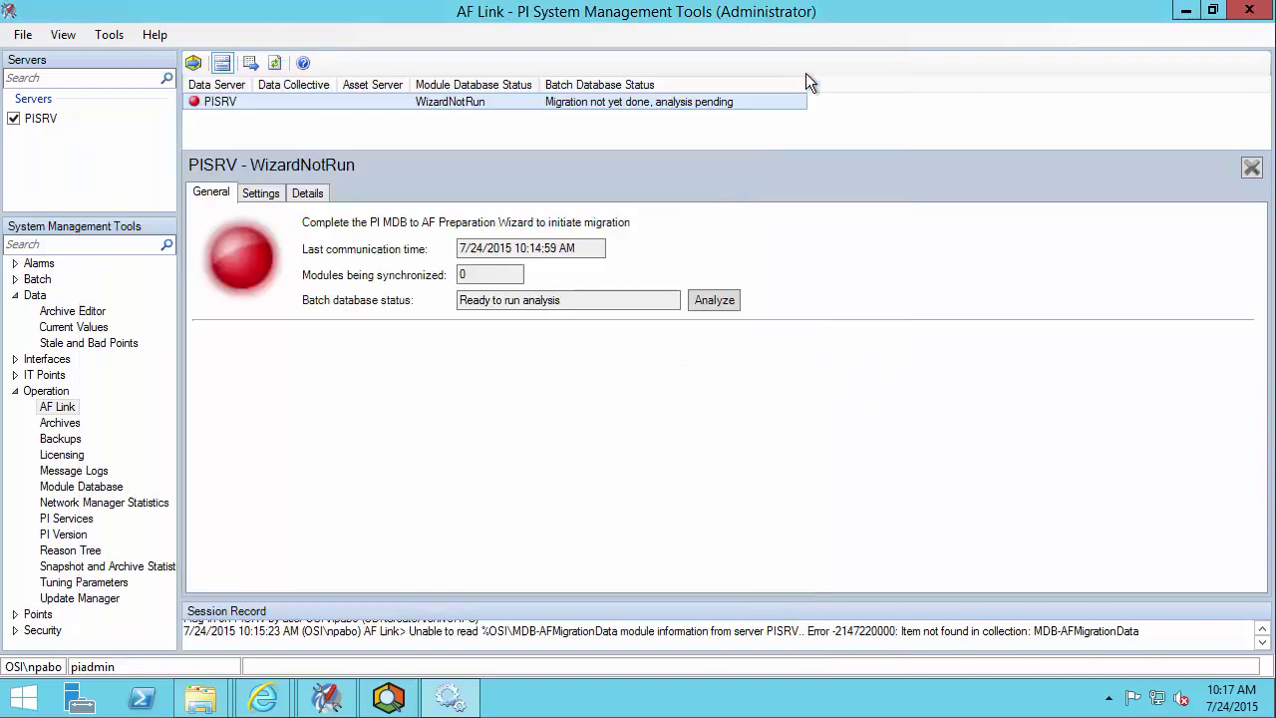
- Refresh AF Link twice until PISRV shows InSync, then minimize PI System Management Tools
{"action": "left_click", "coordinate": [278, 68]}
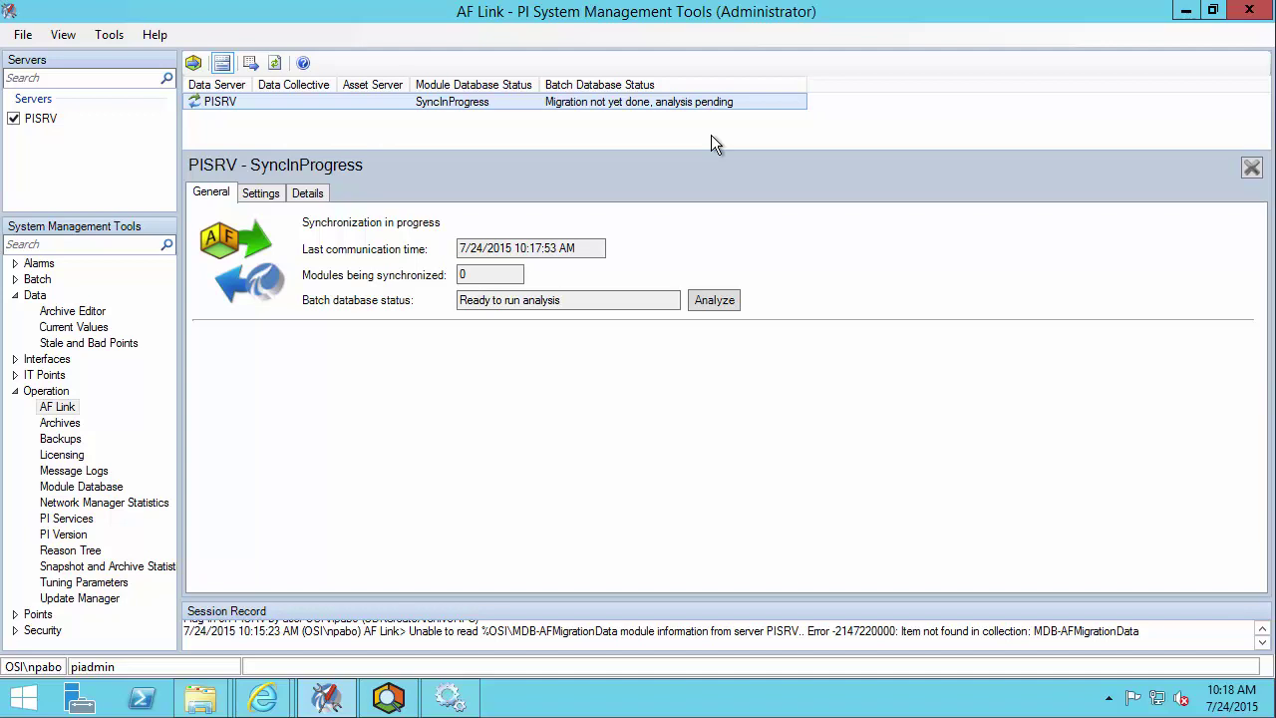
{"action": "left_click", "coordinate": [275, 62]}
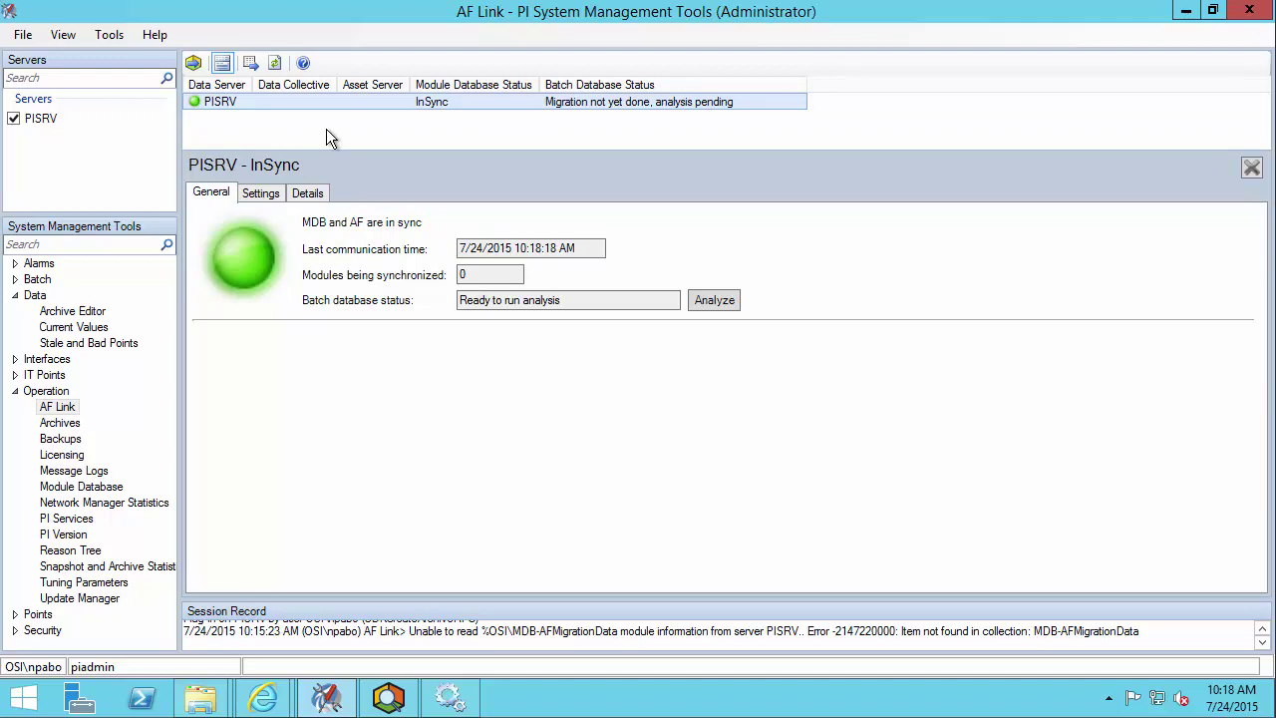
{"action": "left_click", "coordinate": [1183, 12]}
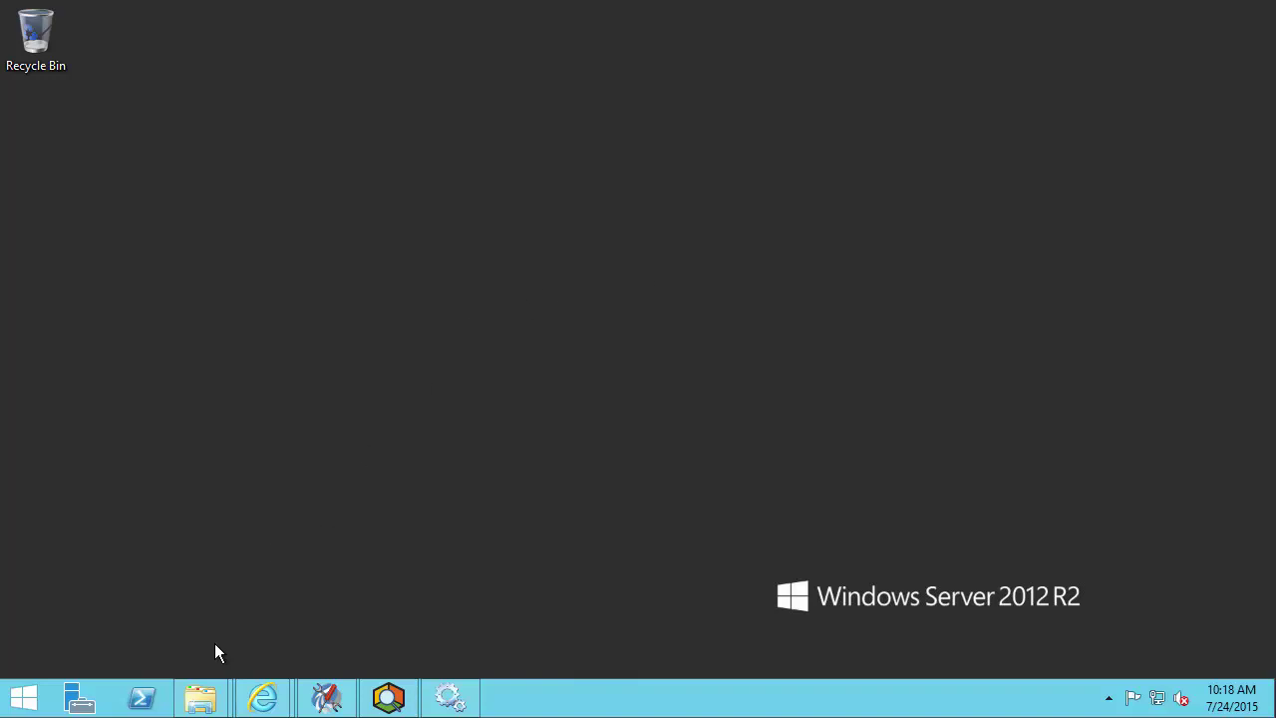
- Run the PI-Analysis-Service_2015_ installer in Setup Files as administrator, approving the UAC prompt
{"action": "mouse_move", "coordinate": [205, 701]}
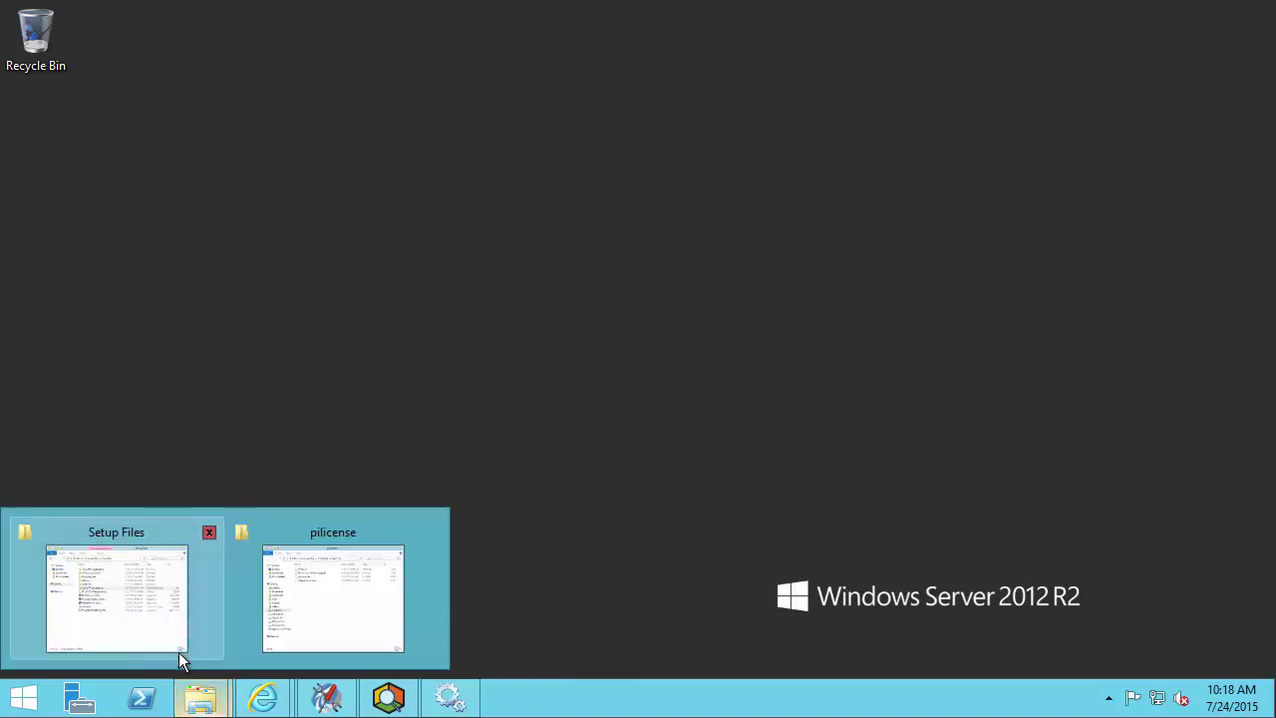
{"action": "left_click", "coordinate": [172, 650]}
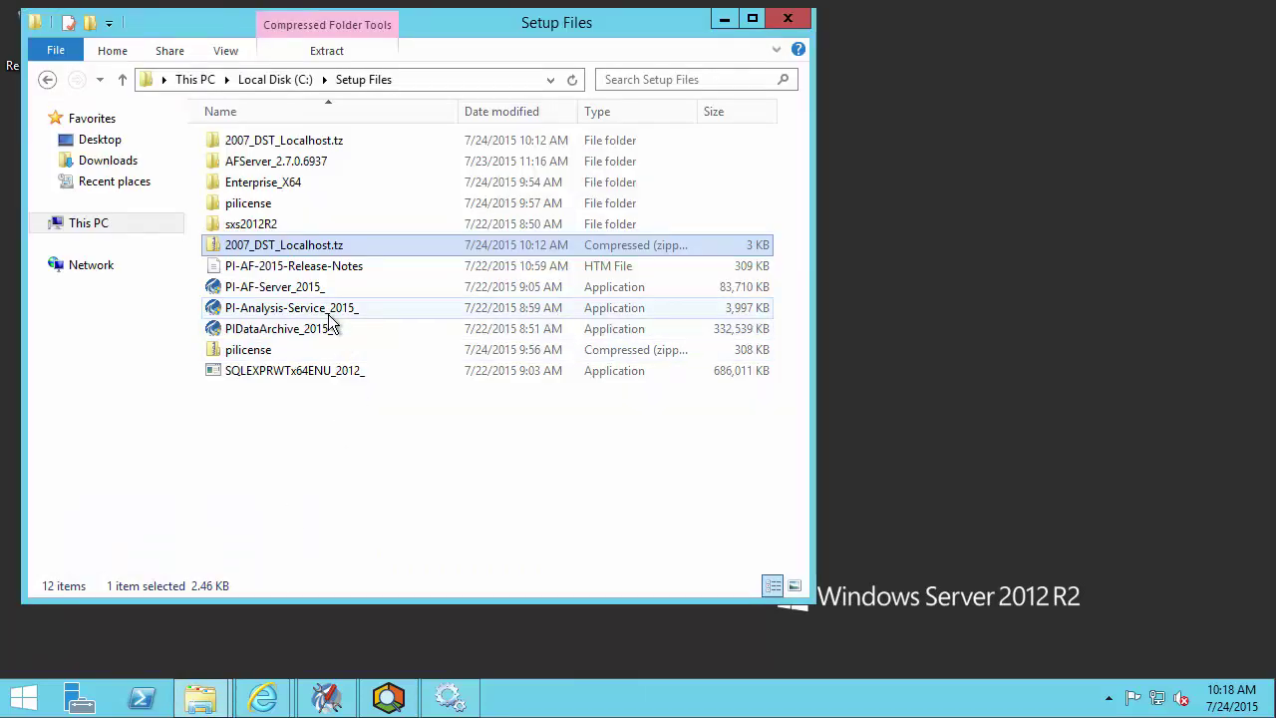
{"action": "left_click", "coordinate": [329, 313]}
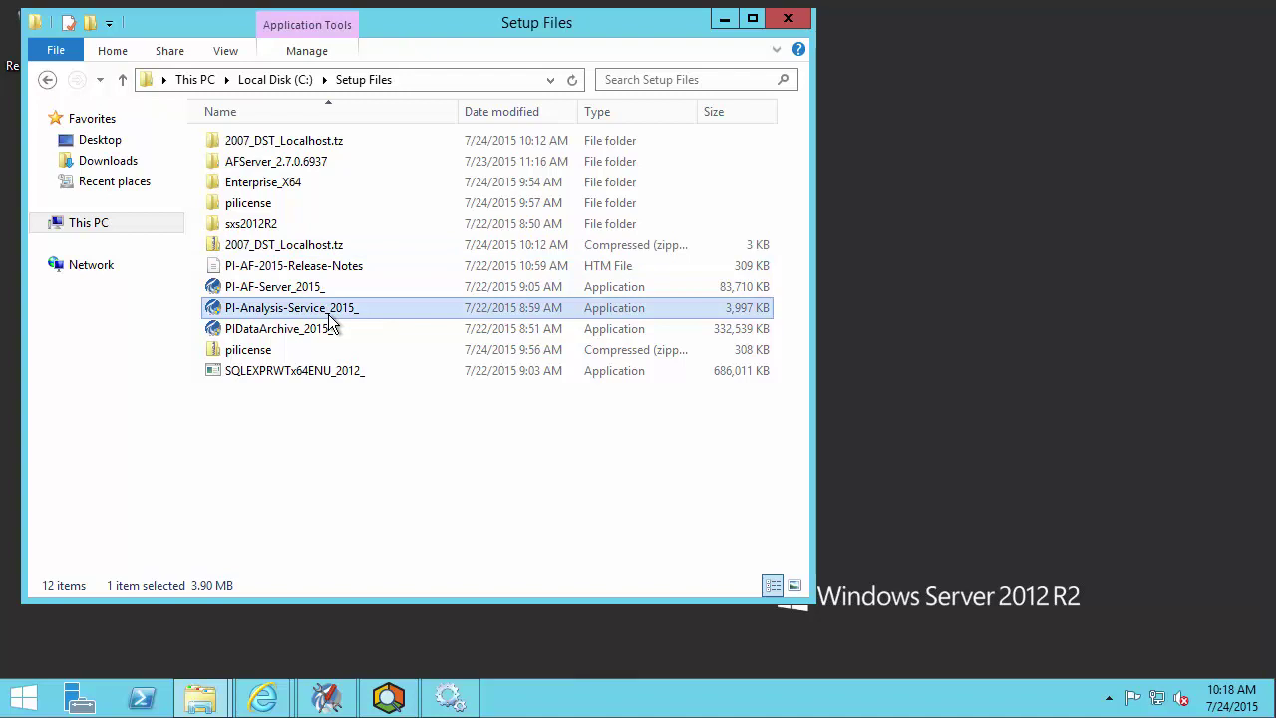
{"action": "right_click", "coordinate": [330, 316]}
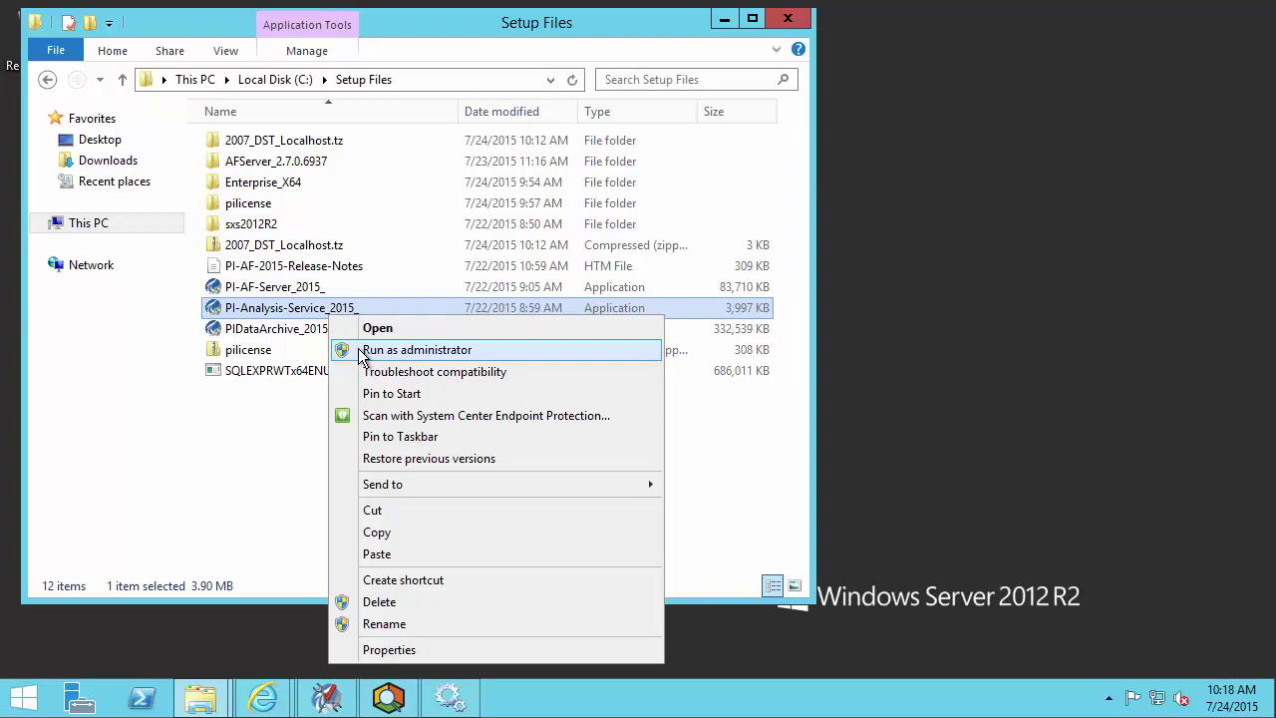
{"action": "left_click", "coordinate": [360, 351]}
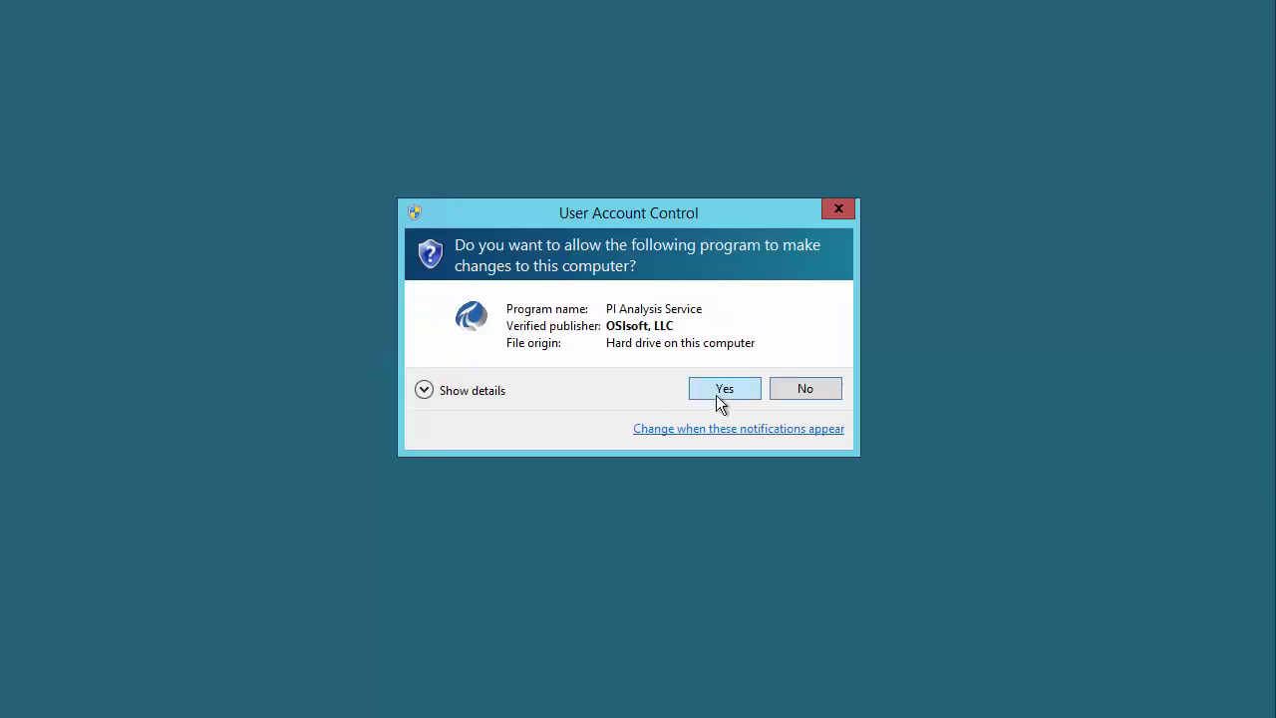
{"action": "left_click", "coordinate": [723, 389]}
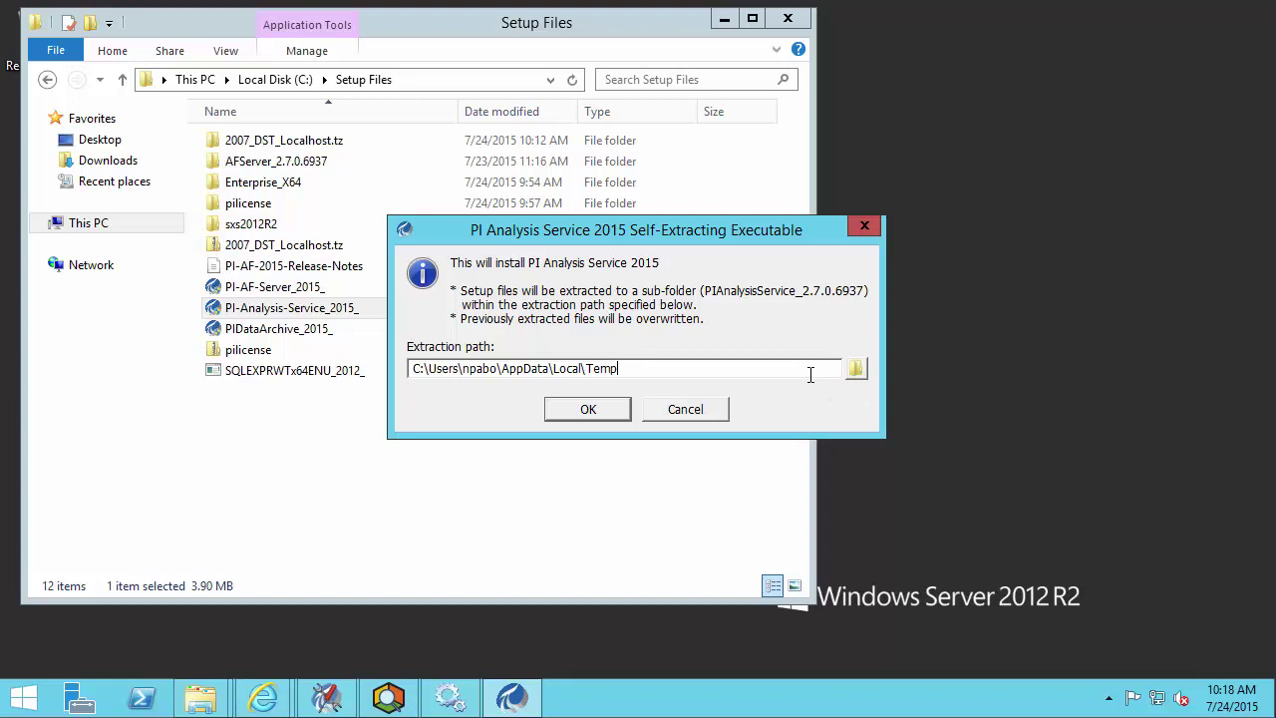
- Extract the installer to C:\Setup Files, accept the prerequisites list, and pass the Welcome page
{"action": "left_click", "coordinate": [856, 368]}
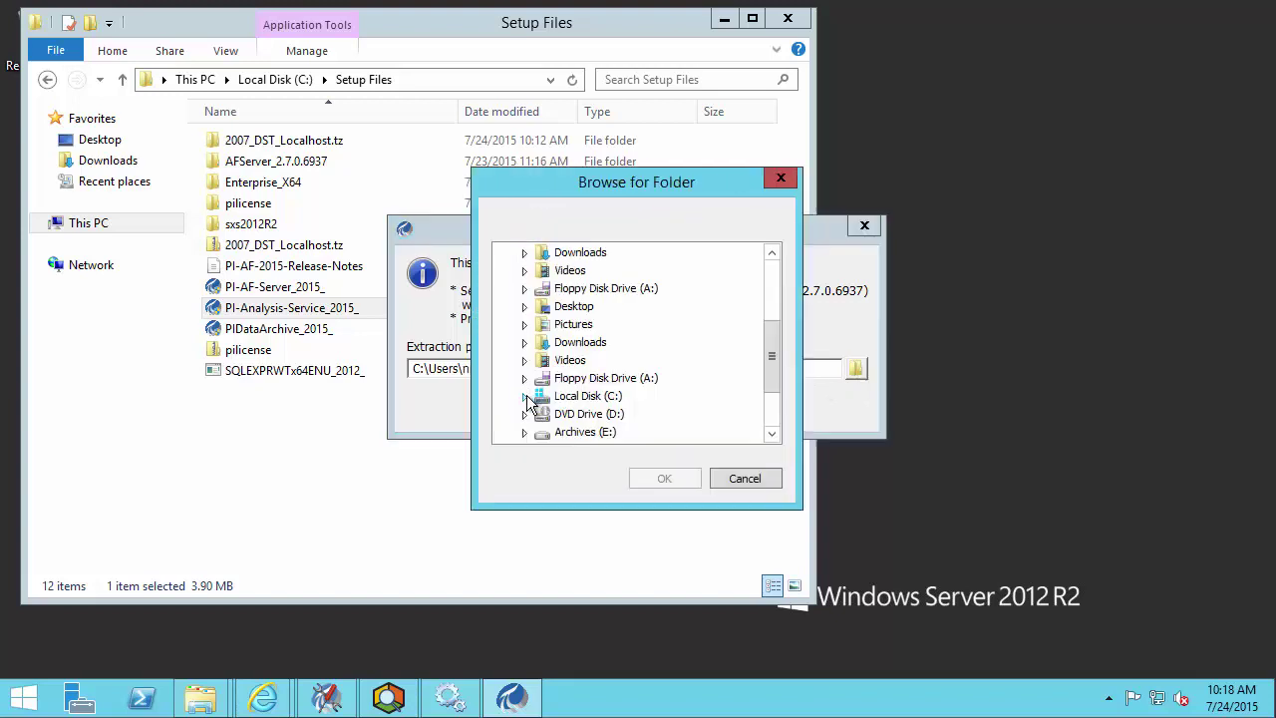
{"action": "left_click", "coordinate": [660, 477]}
{"action": "left_click", "coordinate": [609, 410]}
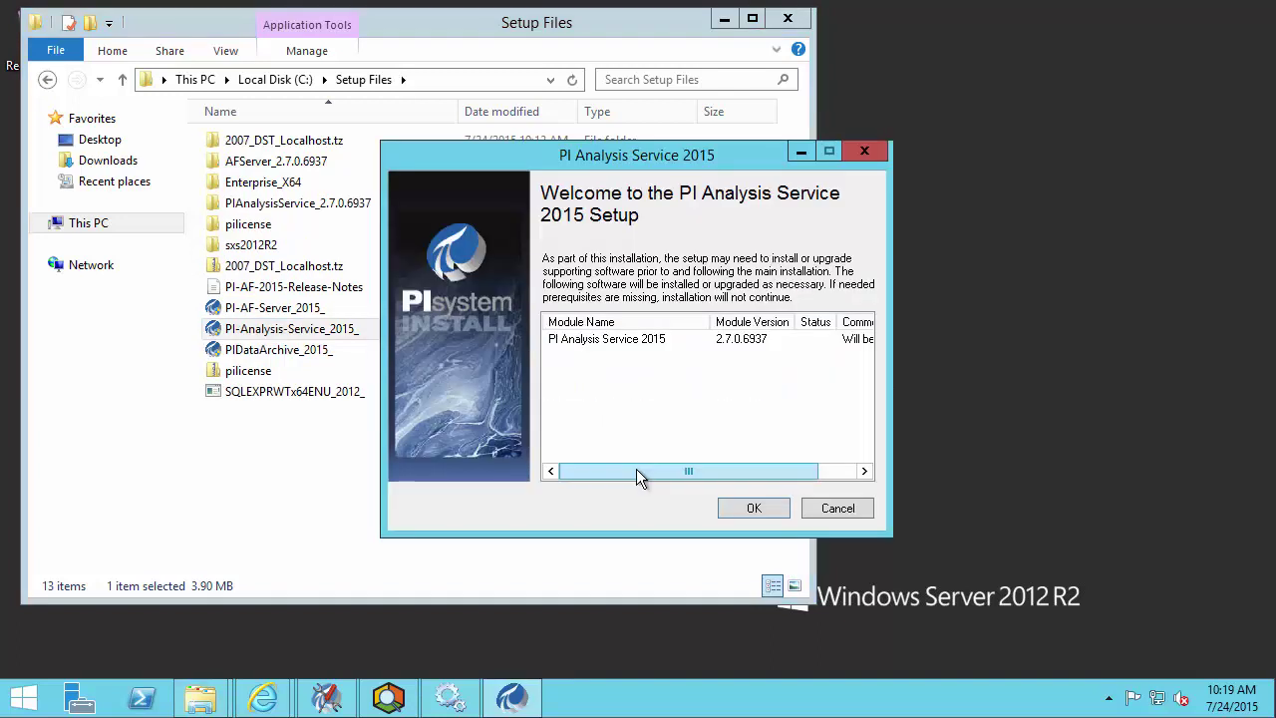
{"action": "mouse_move", "coordinate": [635, 470]}
{"action": "left_mouse_down"}
{"action": "mouse_move", "coordinate": [692, 465]}
{"action": "mouse_move", "coordinate": [612, 464]}
{"action": "left_mouse_up"}
{"action": "left_click", "coordinate": [766, 508]}
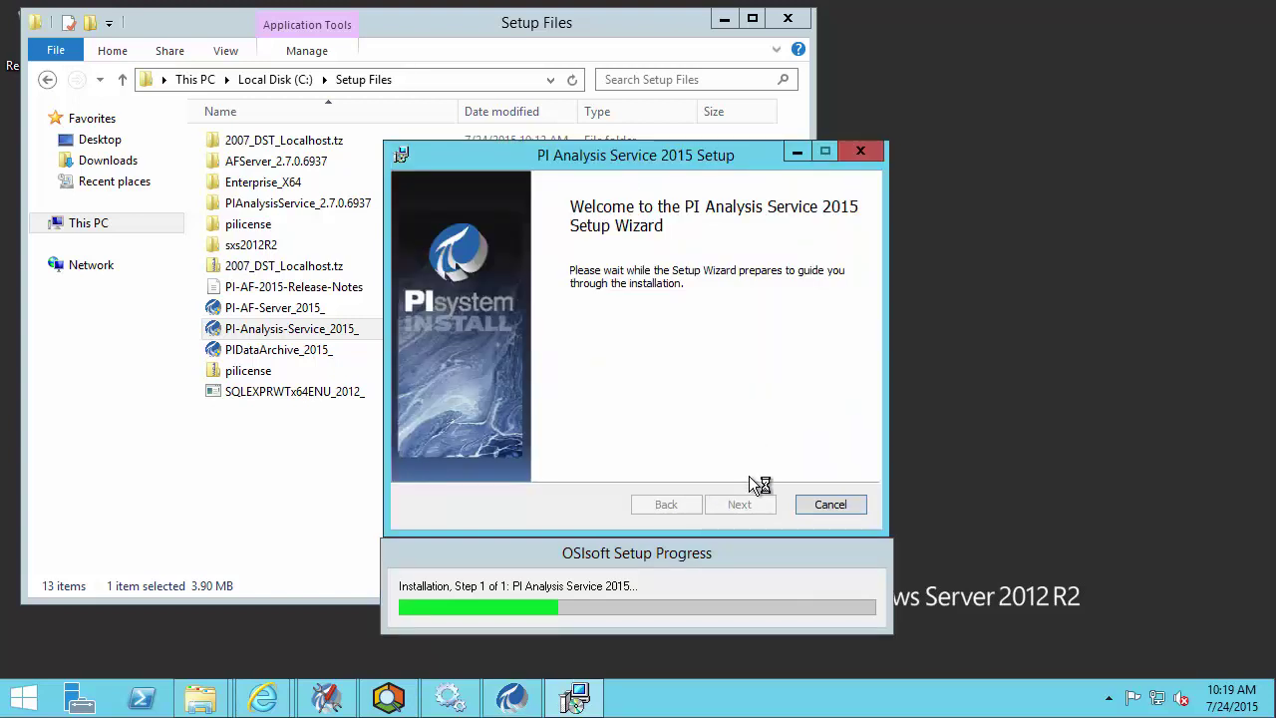
{"action": "left_click", "coordinate": [756, 504]}
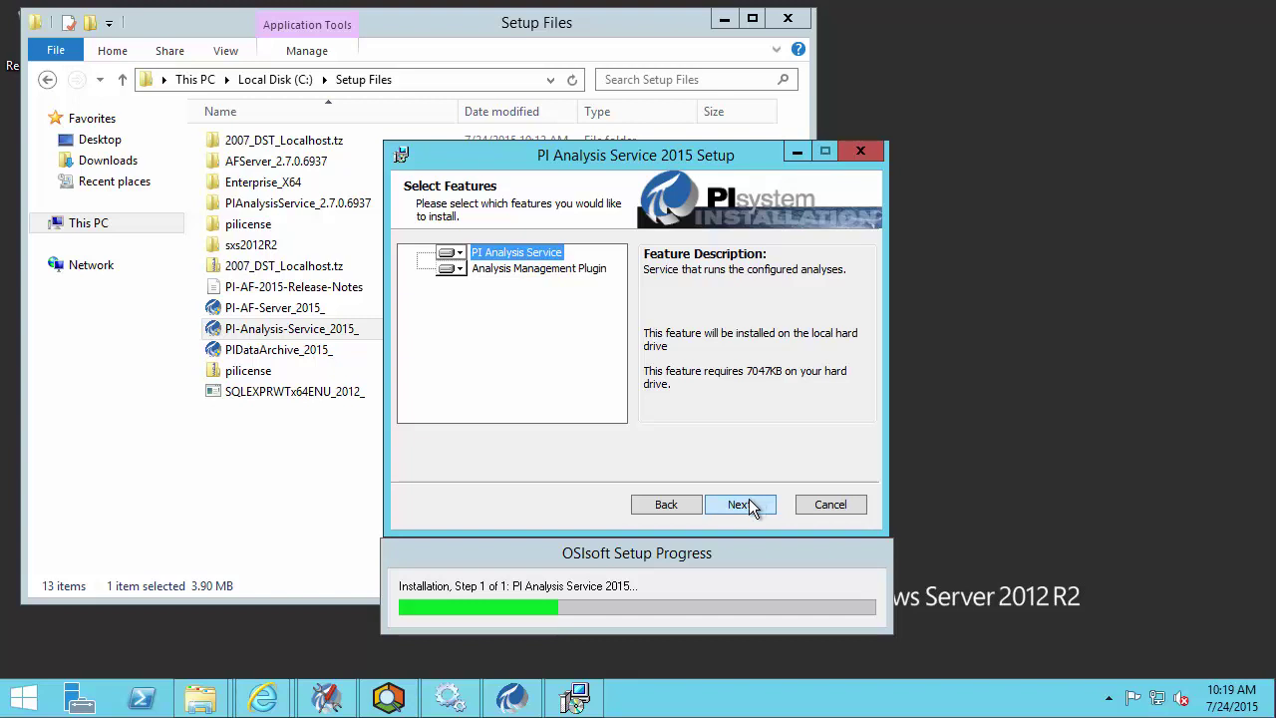
- Keep default features and AF Server PISRV, then log the service on as a Domain User with the service account's credentials
{"action": "left_click", "coordinate": [749, 504]}
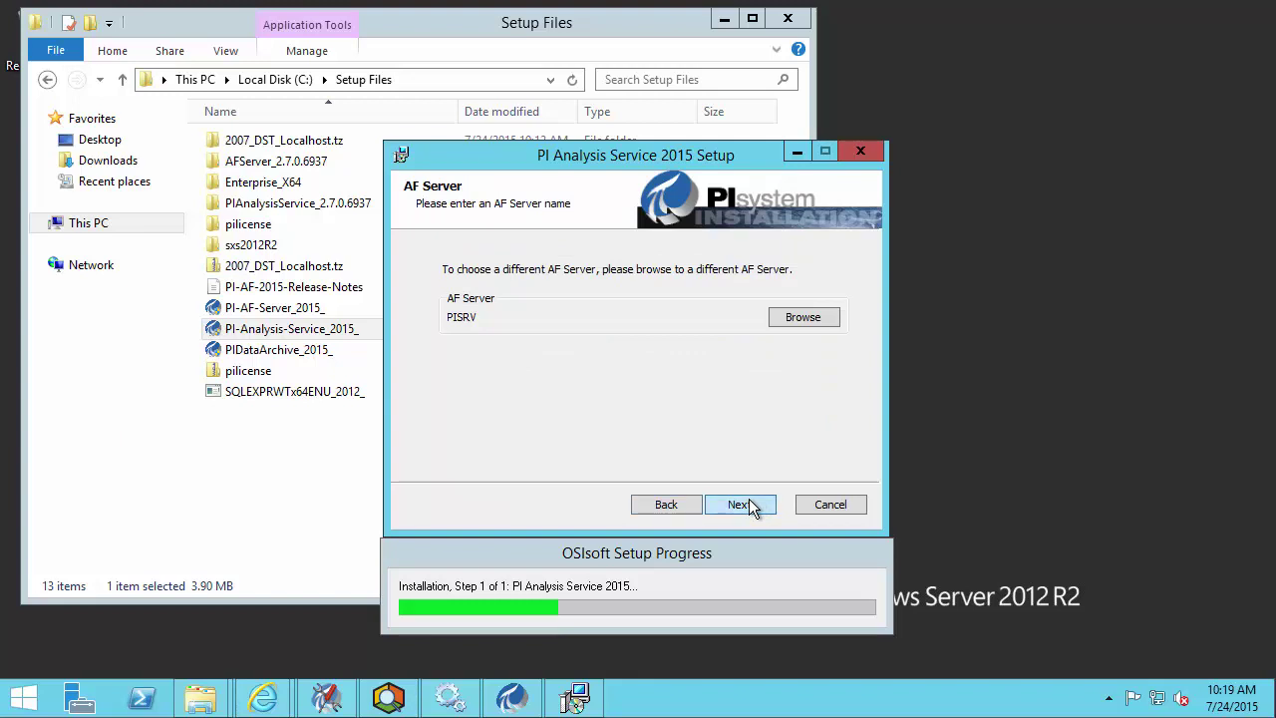
{"action": "left_click", "coordinate": [749, 505]}
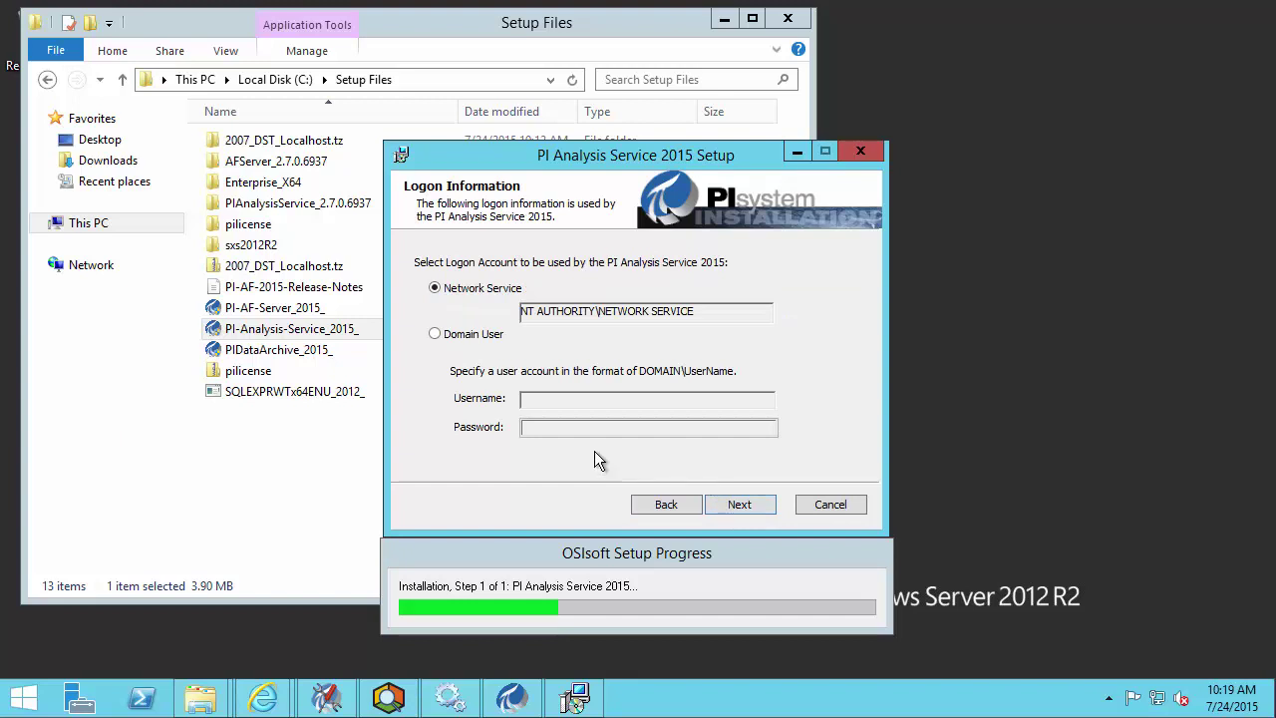
{"action": "left_click", "coordinate": [435, 335]}
{"action": "left_click", "coordinate": [561, 398]}
{"action": "type", "text": "os"}
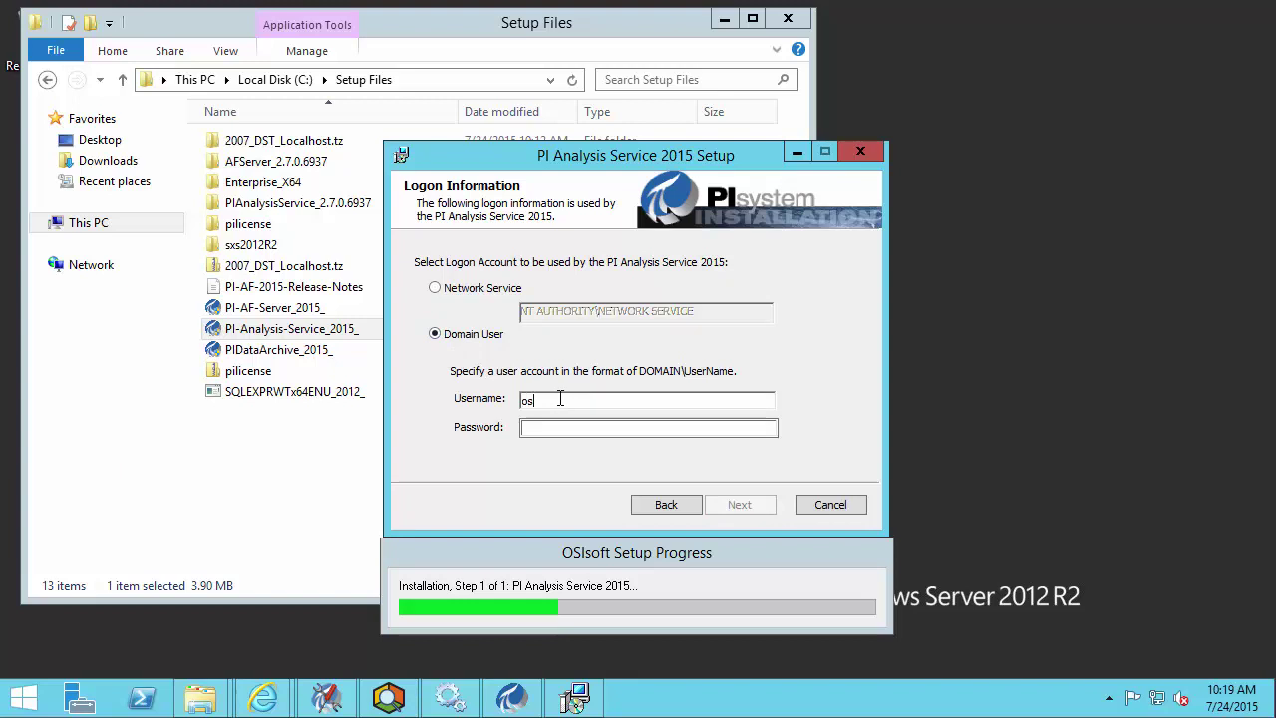
{"action": "type", "text": "i\\svc-pi-applications"}
{"action": "key", "text": "Tab"}
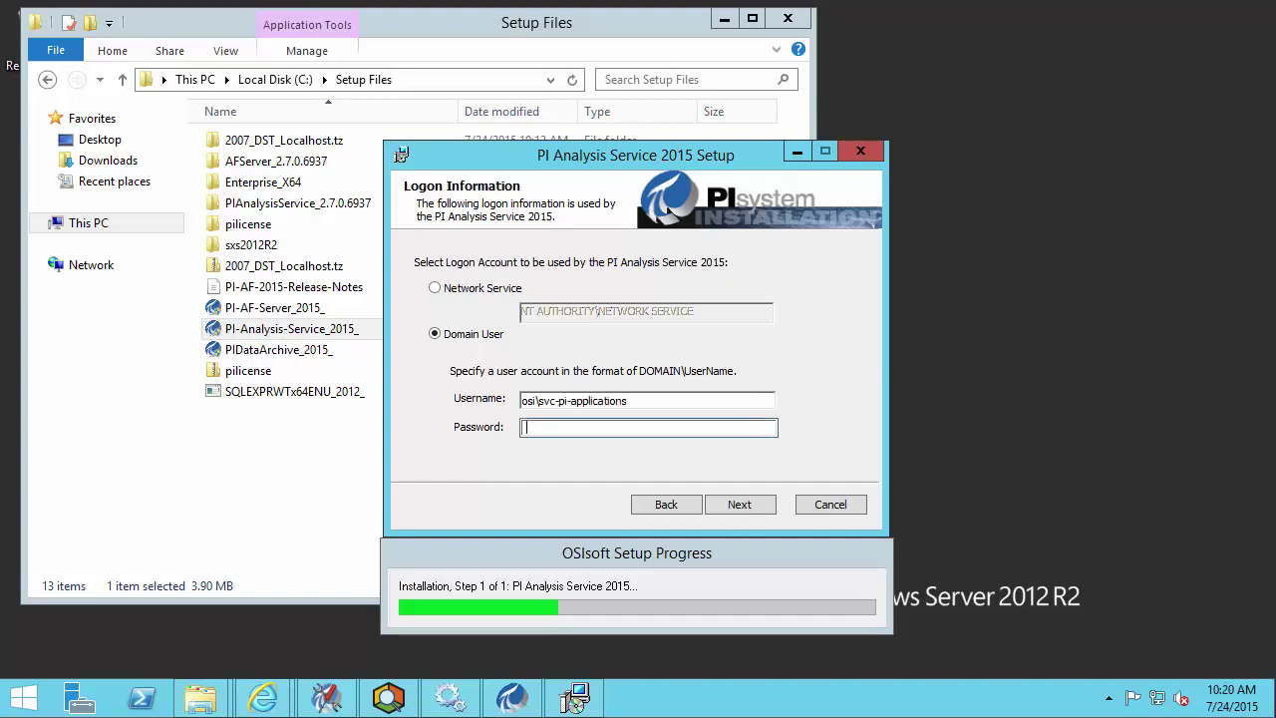
{"action": "right_click", "coordinate": [557, 430]}
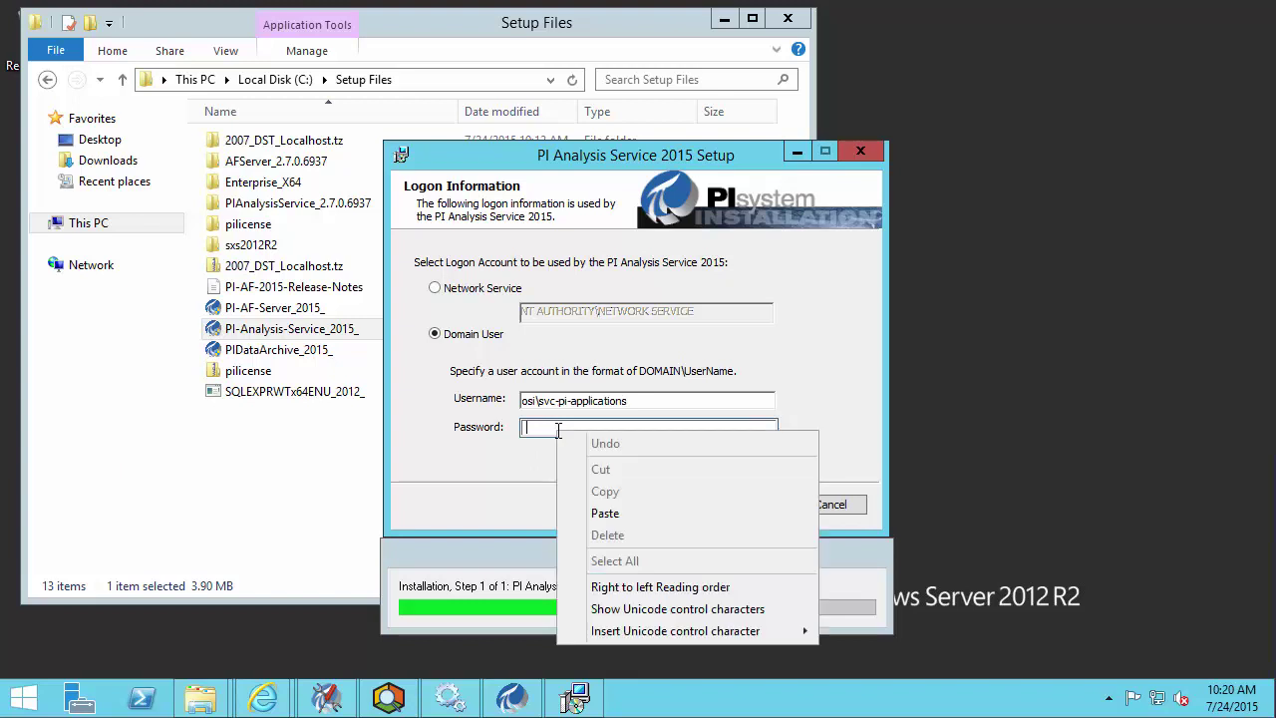
{"action": "left_click", "coordinate": [602, 512]}
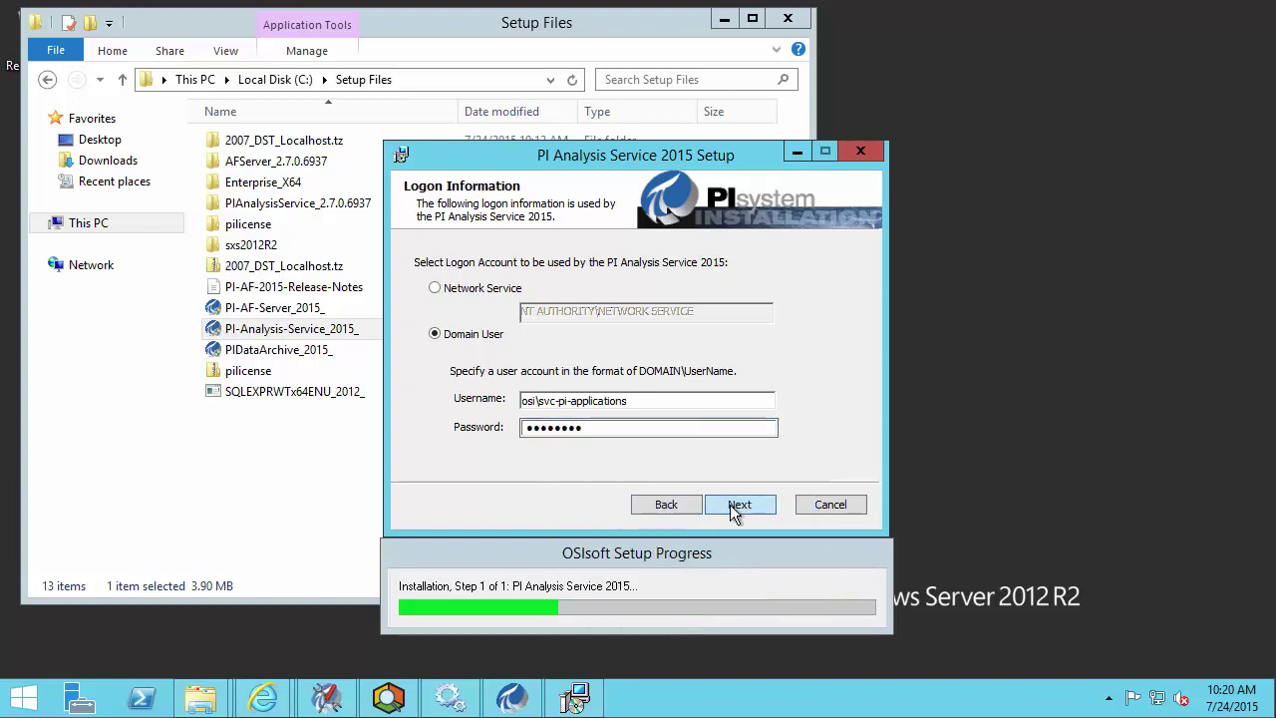
{"action": "left_click", "coordinate": [737, 506]}
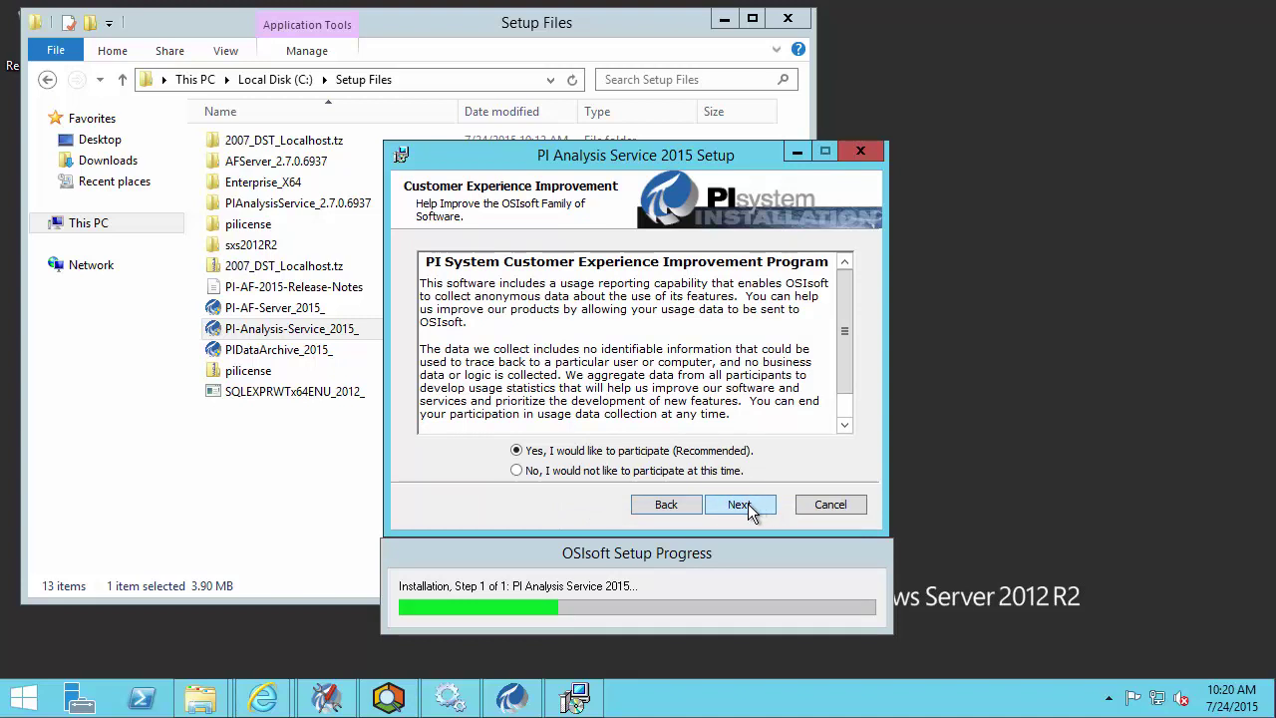
- Skip the usage-reporting page, install PI Analysis Service 2015, and close the completion dialogs
{"action": "left_click", "coordinate": [749, 506]}
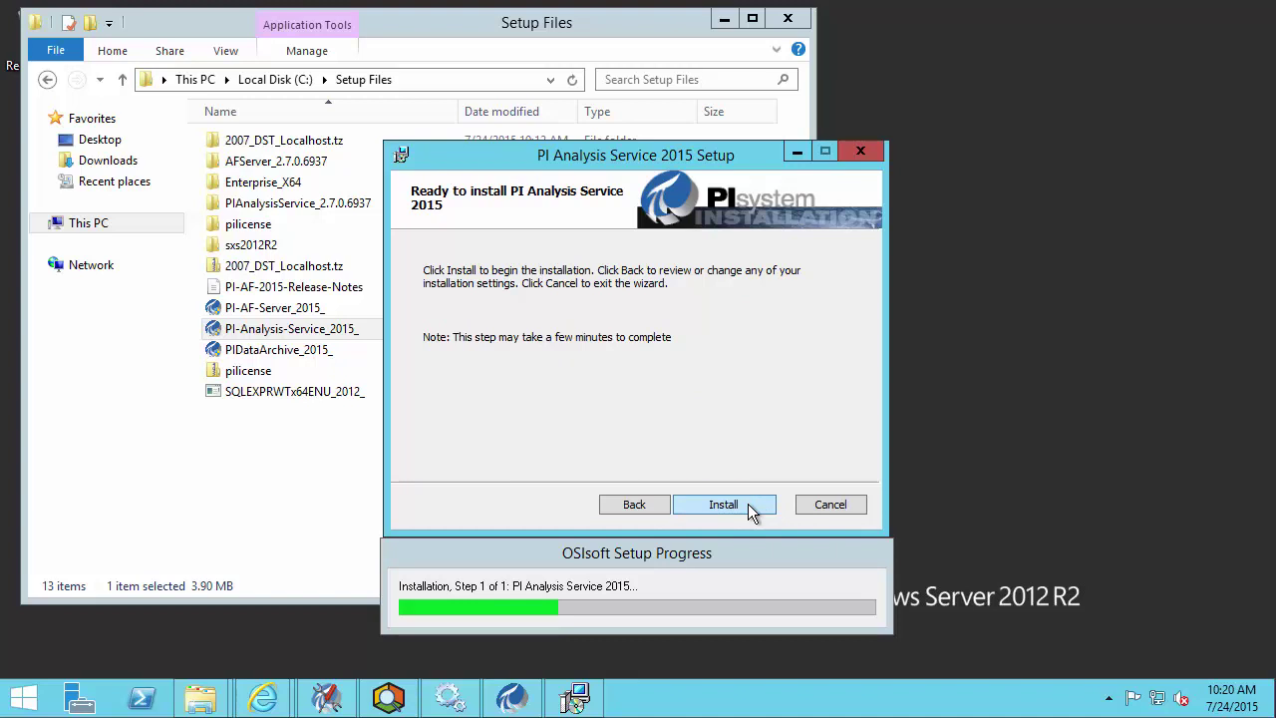
{"action": "left_click", "coordinate": [748, 504]}
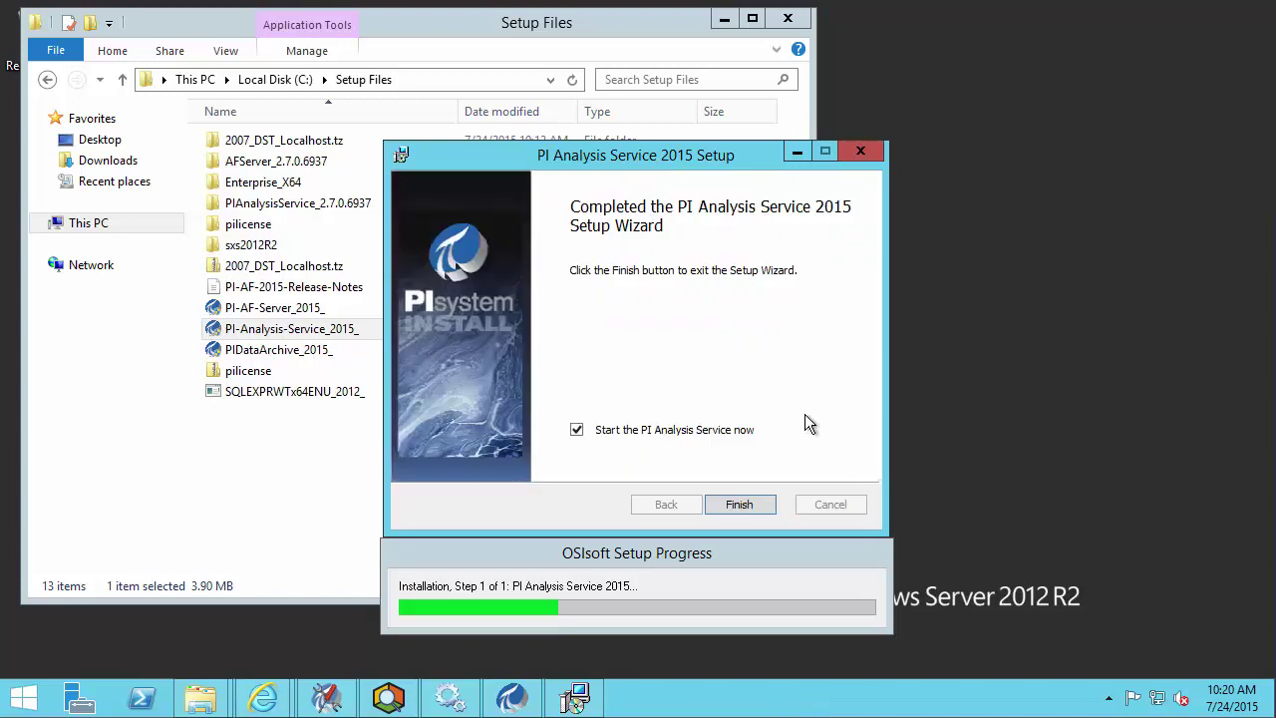
{"action": "left_click", "coordinate": [739, 504]}
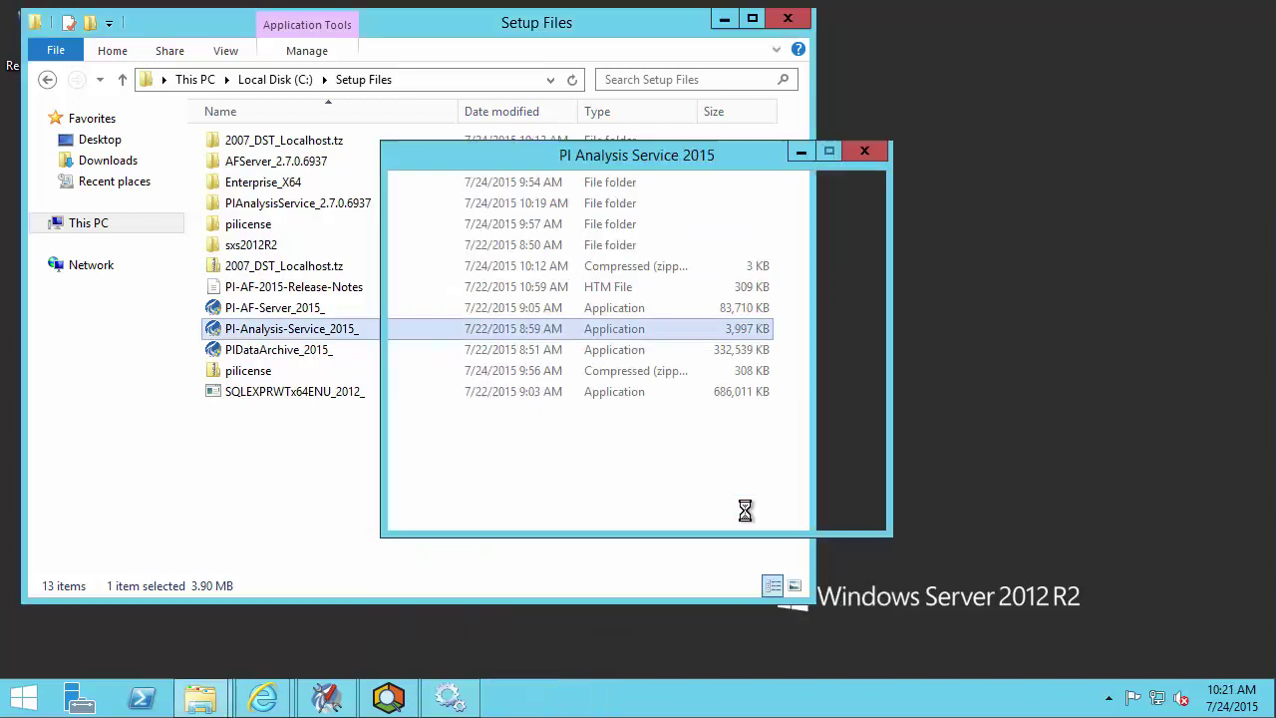
{"action": "left_click", "coordinate": [842, 508]}
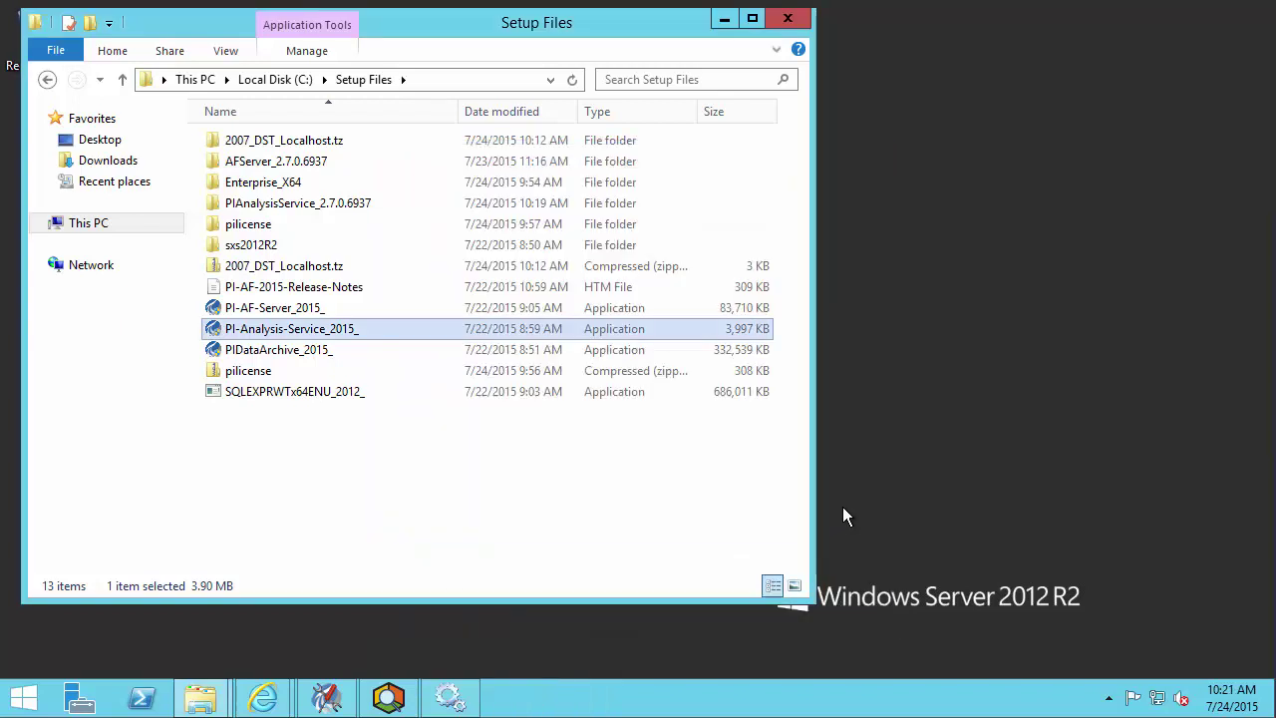